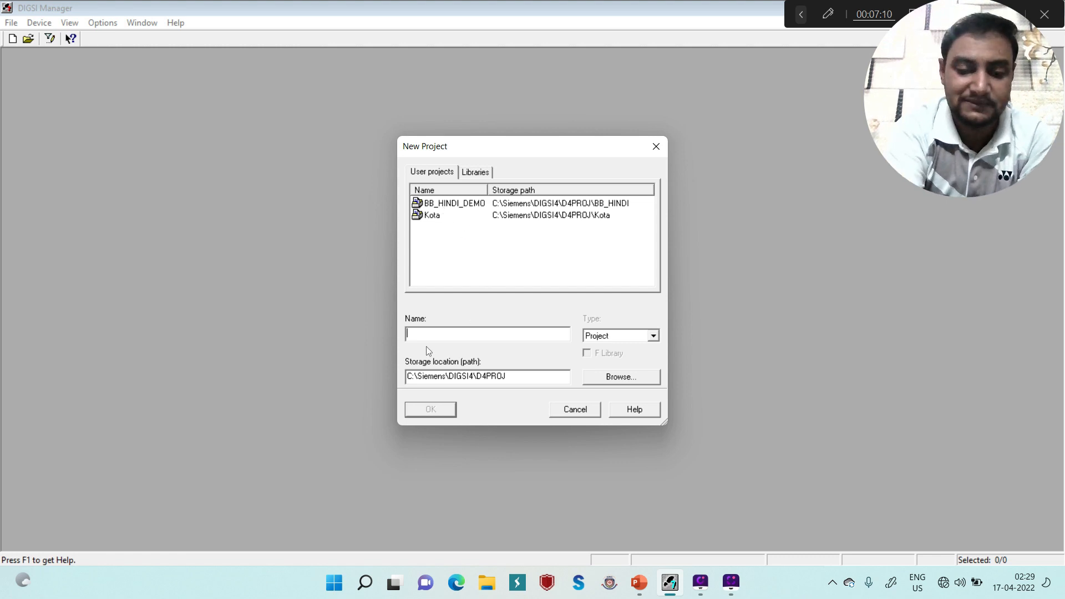
# Step: Name the new project BB_ENGLISH_DEMO and create it in the default storage location
pyautogui.write('BB')
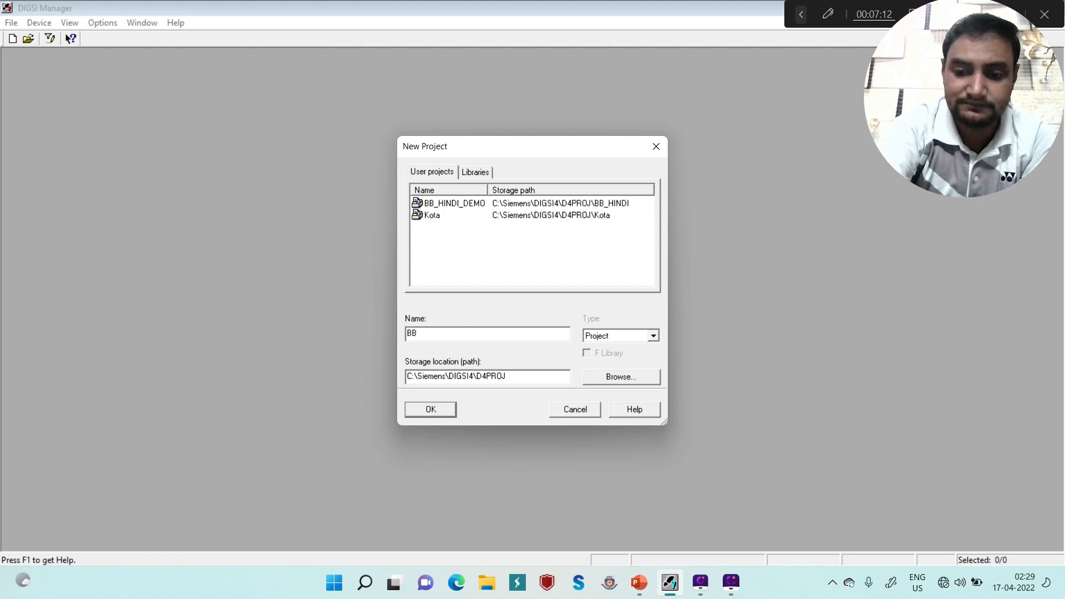
pyautogui.write('_ENGLIS')
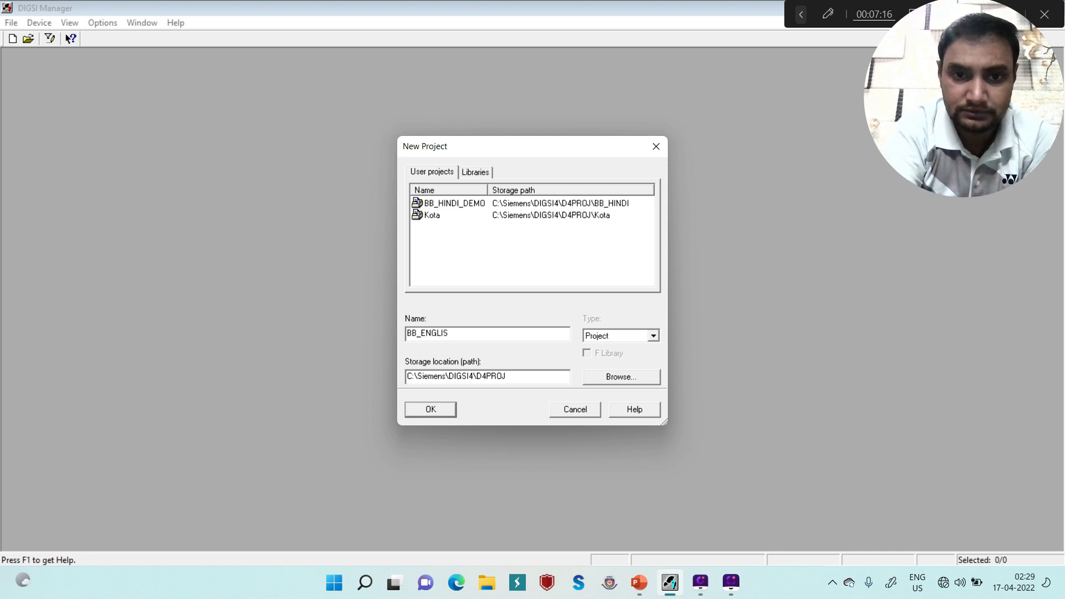
pyautogui.write('H_DE')
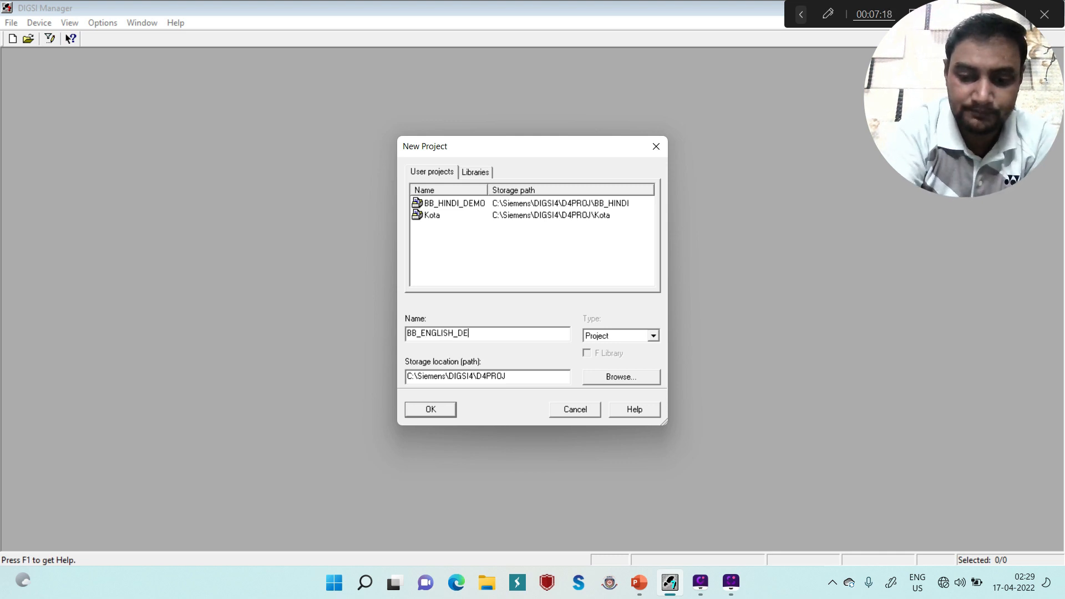
pyautogui.write('MO')
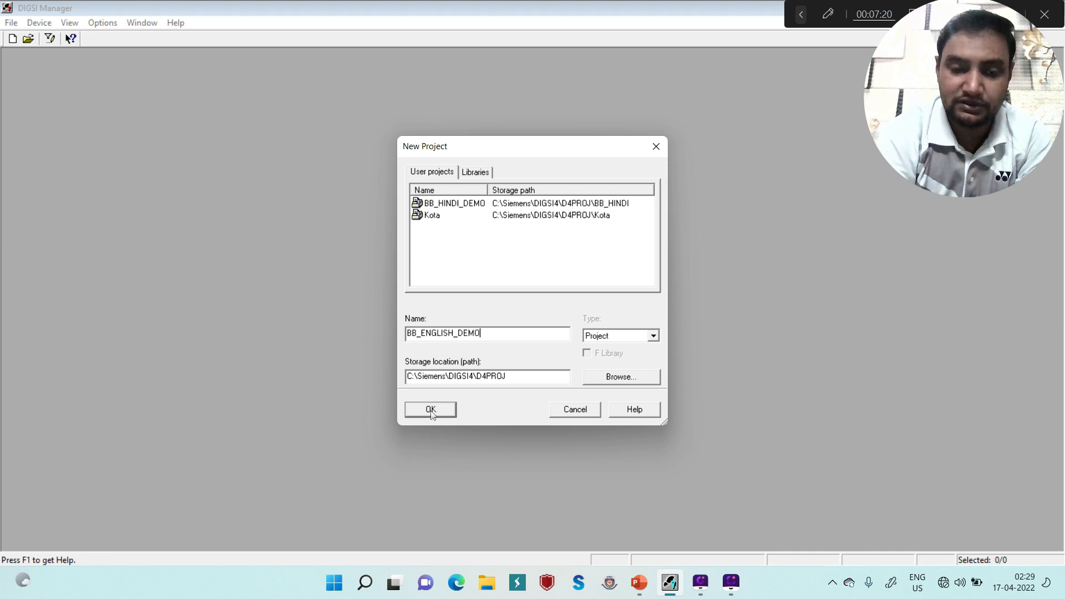
pyautogui.click(431, 409)
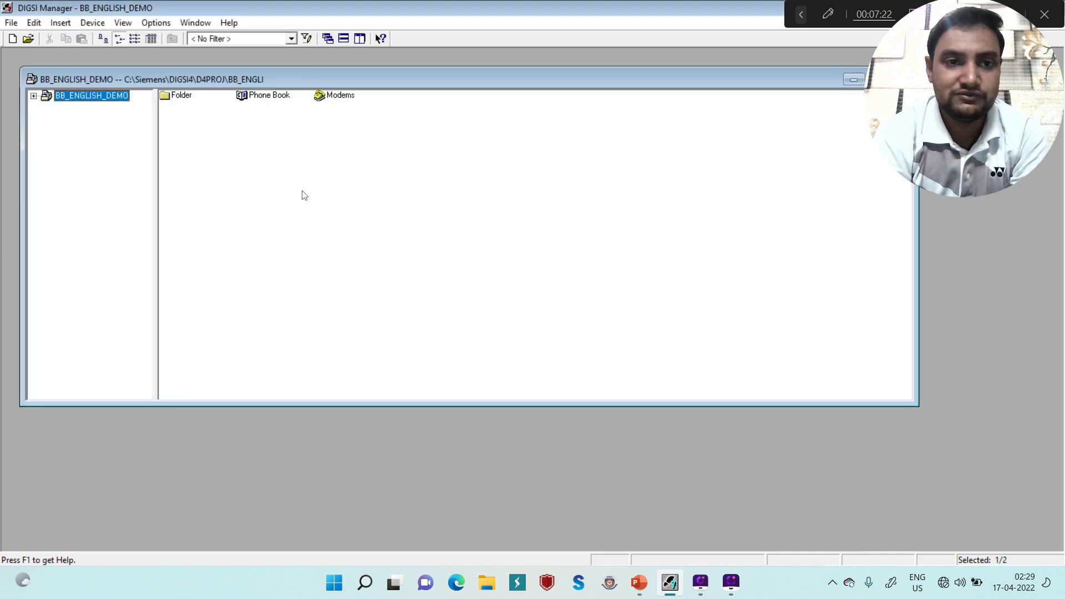
# Step: Open the project's folder and insert a 7SS525 V3.3 busbar protection device into it from the device catalog
pyautogui.doubleClick(174, 100)
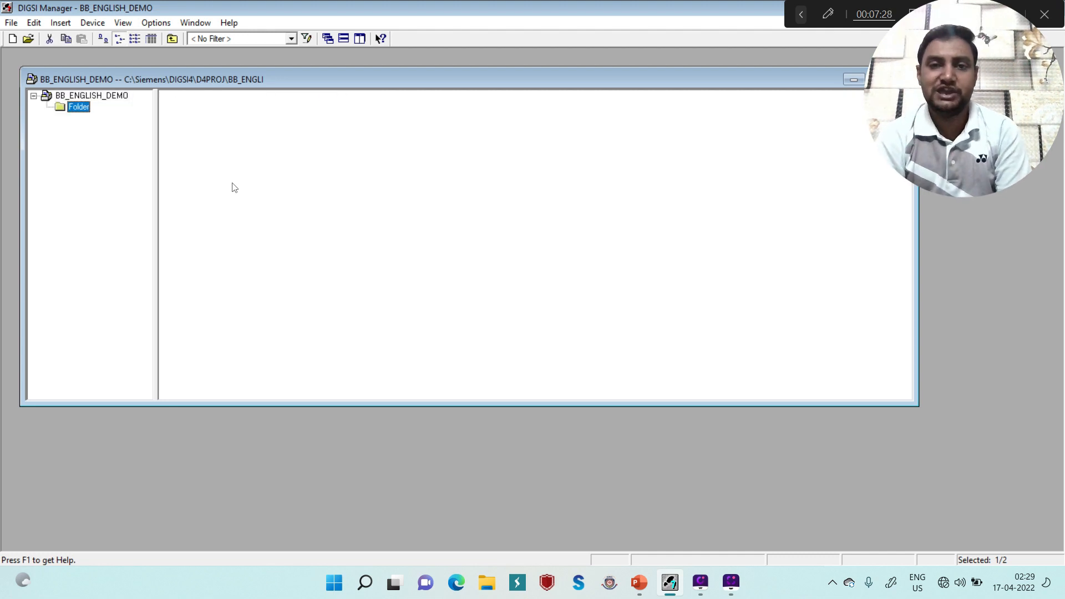
pyautogui.rightClick(297, 209)
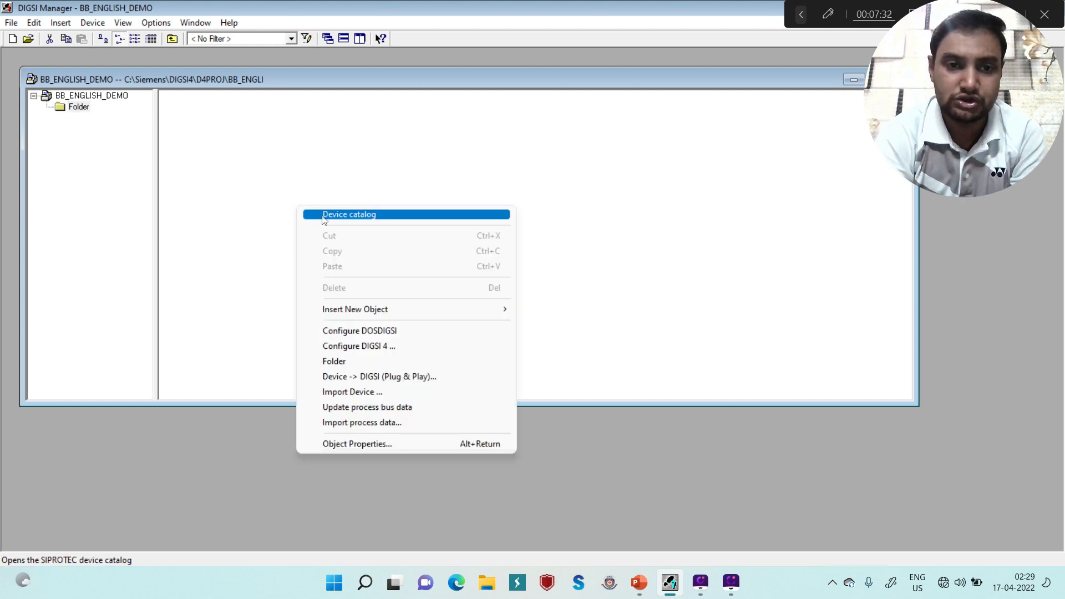
pyautogui.click(326, 214)
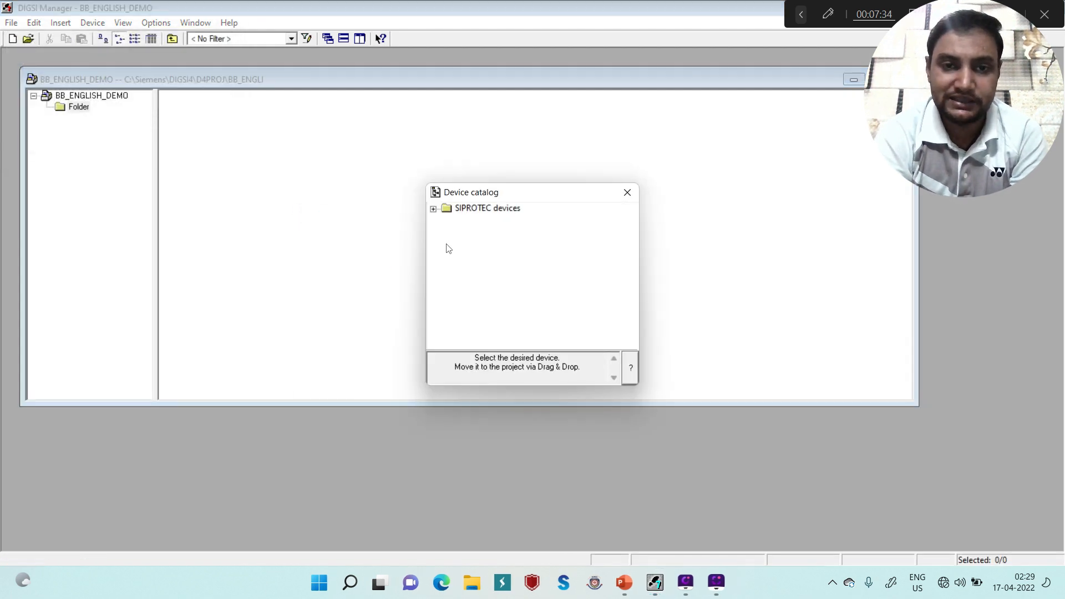
pyautogui.click(434, 209)
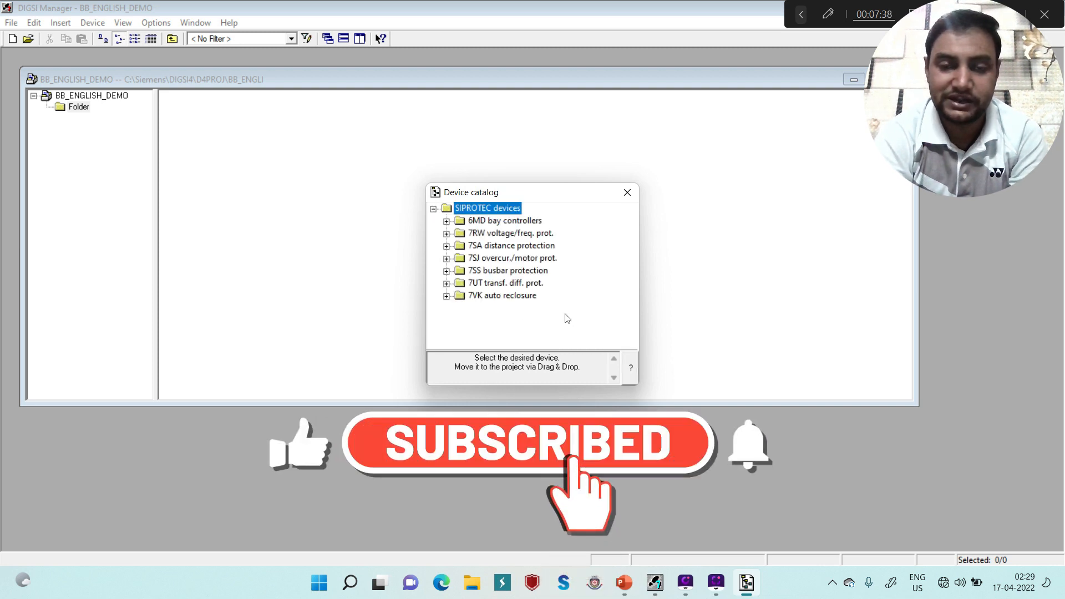
pyautogui.click(447, 271)
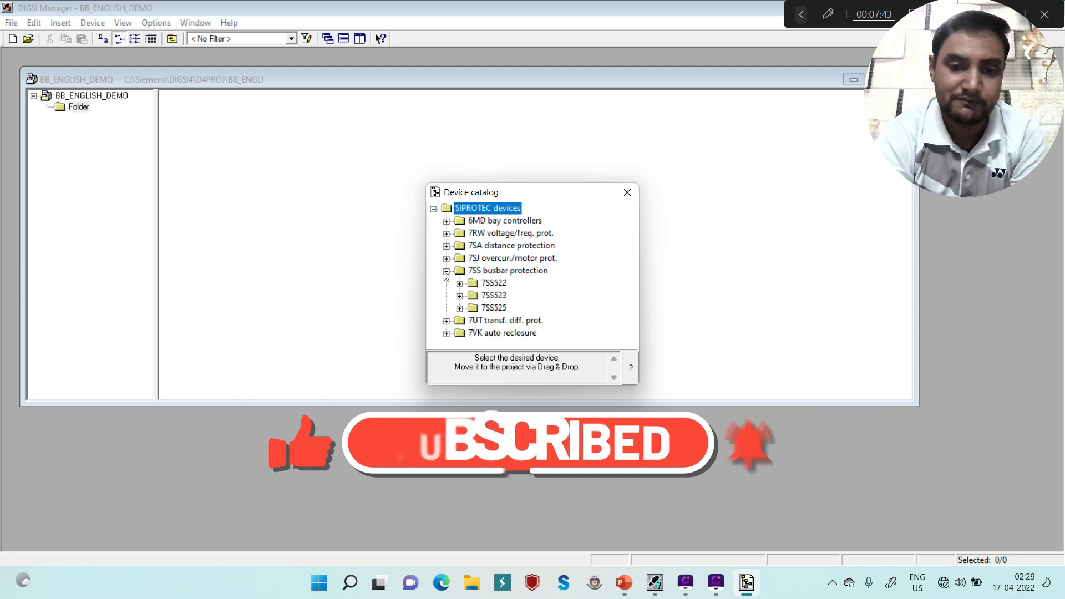
pyautogui.click(459, 308)
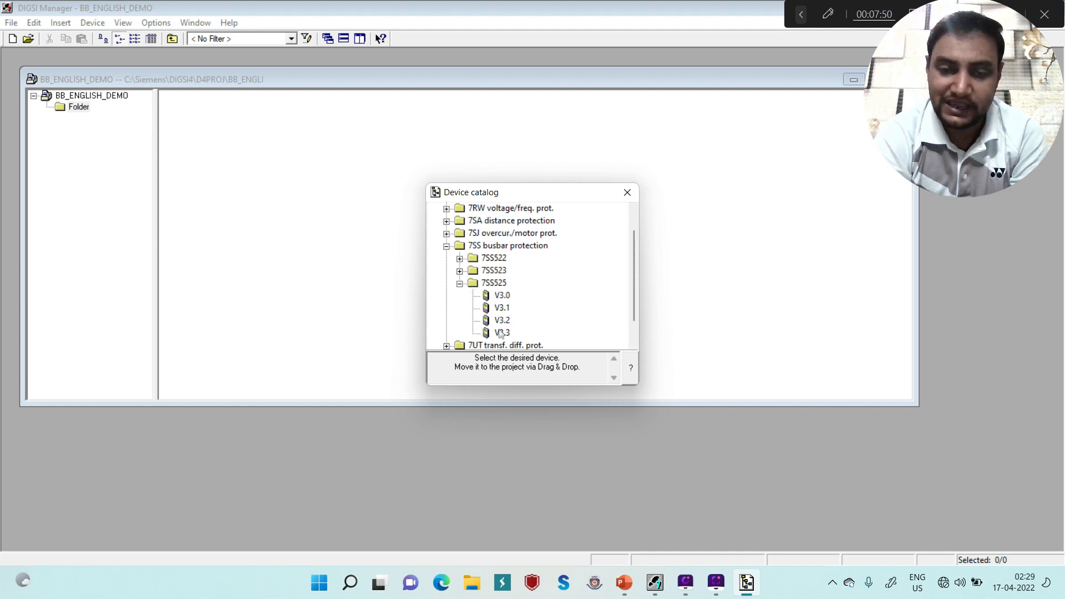
pyautogui.moveTo(501, 334); pyautogui.dragTo(248, 152)
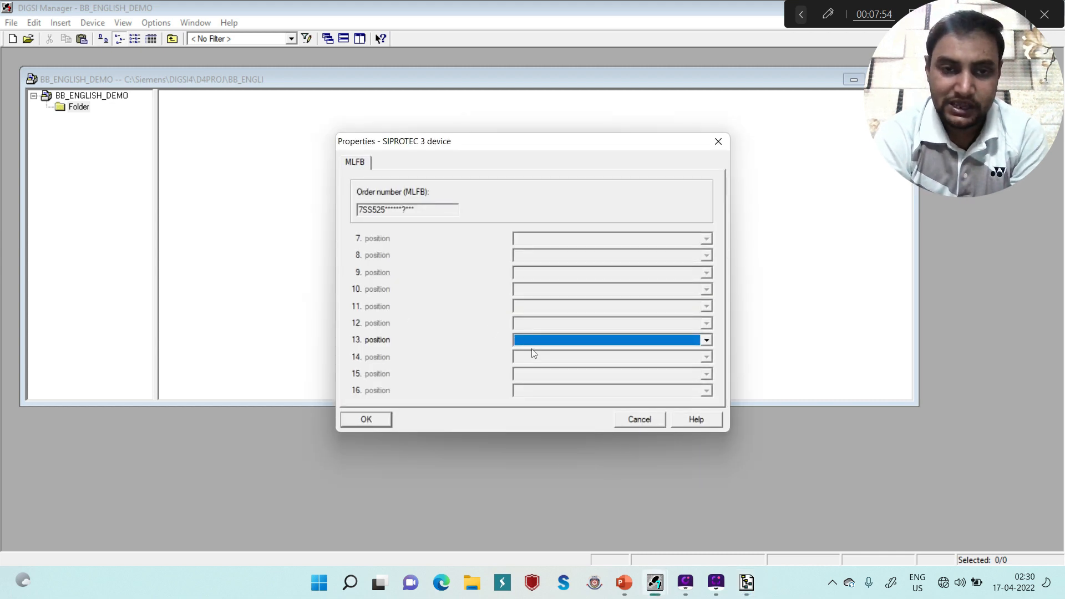
# Step: Set position 13 of the first 7SS525 device's MLFB to "0 : without supplementary function" and confirm the properties
pyautogui.click(420, 213)
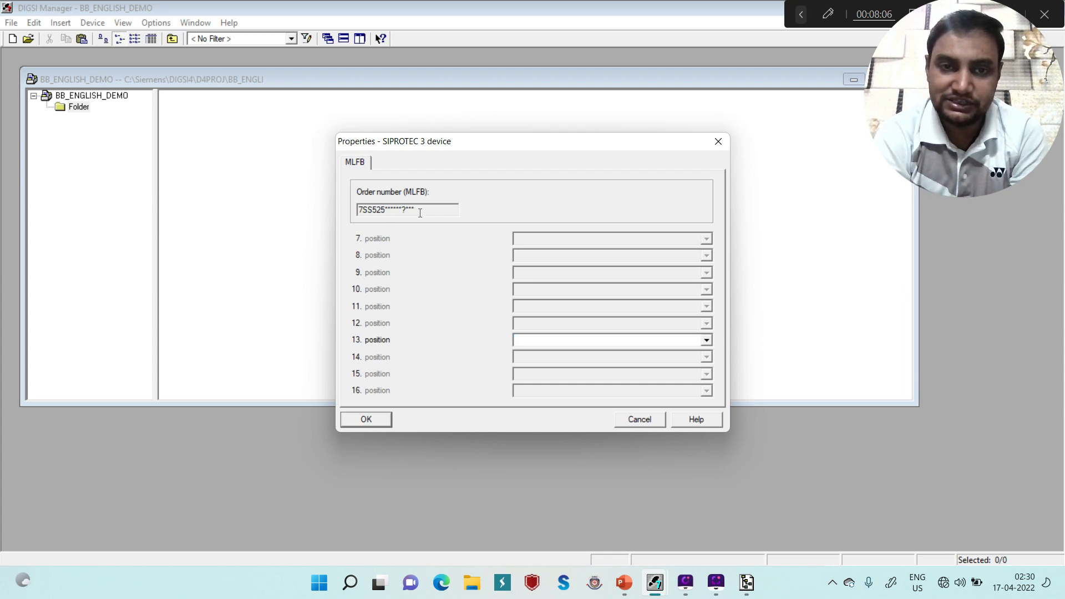
pyautogui.moveTo(405, 212); pyautogui.dragTo(360, 216)
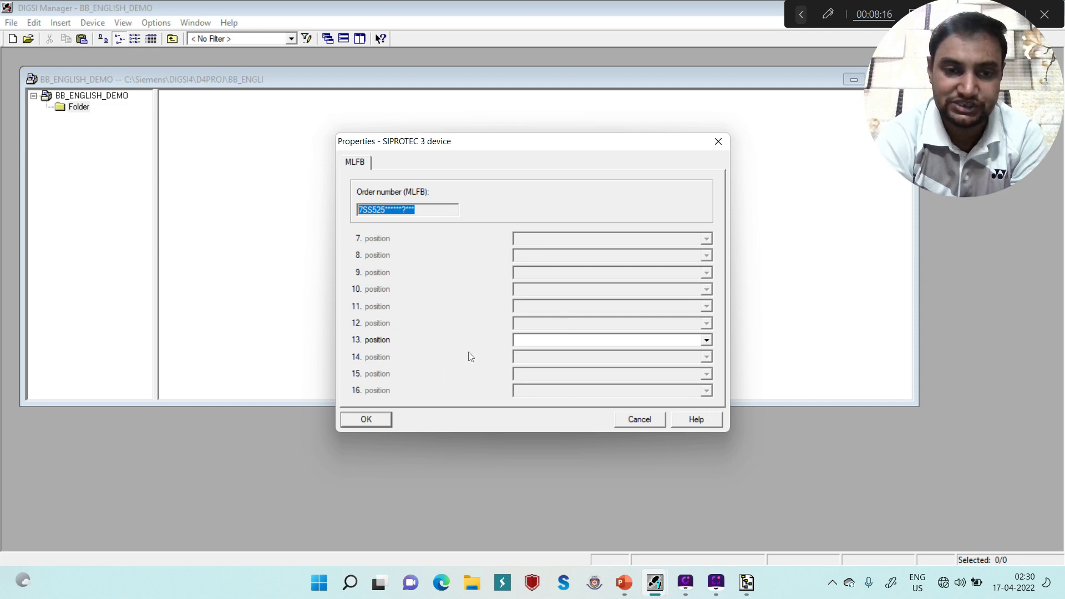
pyautogui.click(561, 343)
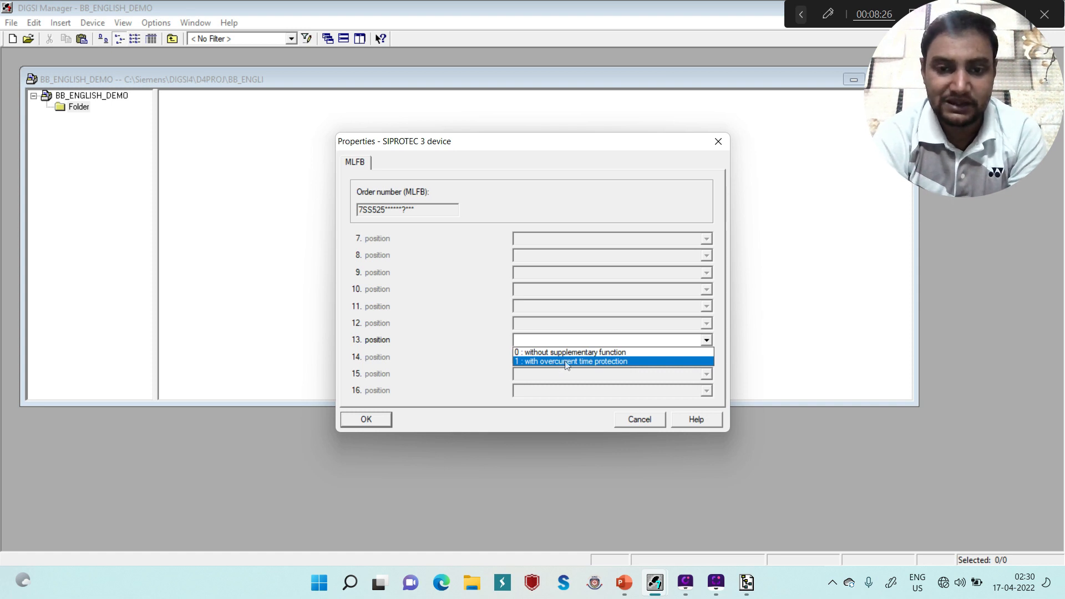
pyautogui.click(627, 354)
pyautogui.click(385, 416)
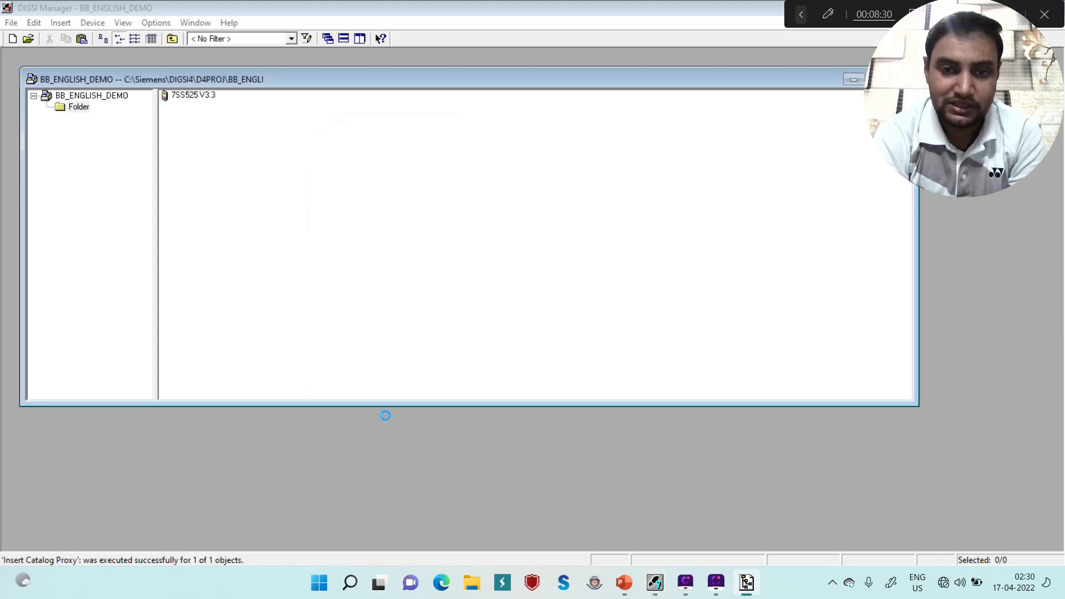
# Step: Add a second 7SS525 V3.3 device from the catalog, with position 13 set to "0 : without supplementary function"
pyautogui.click(749, 588)
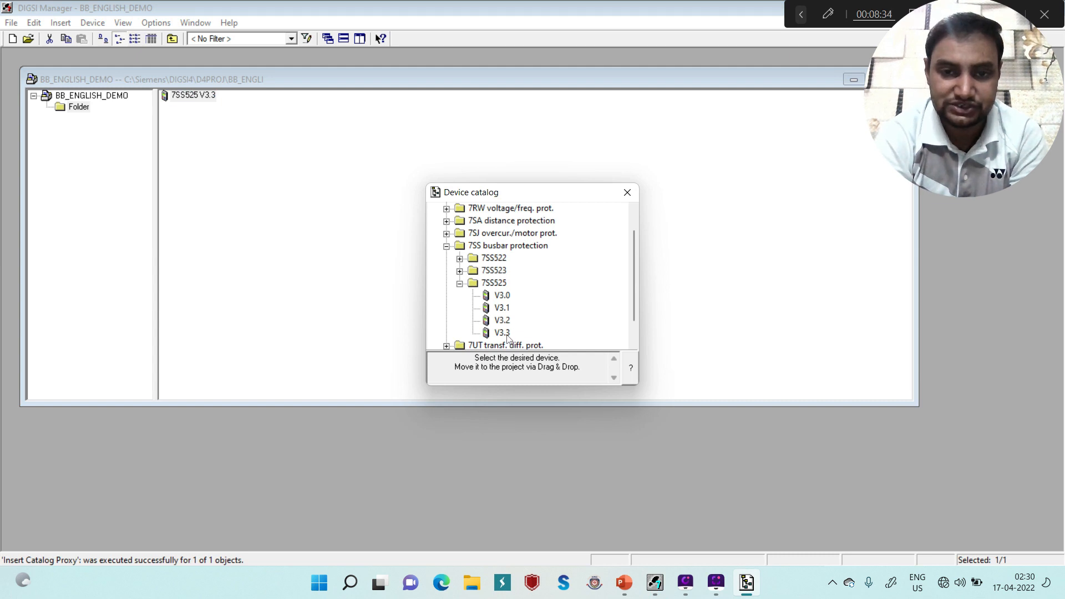
pyautogui.moveTo(502, 333); pyautogui.dragTo(344, 237)
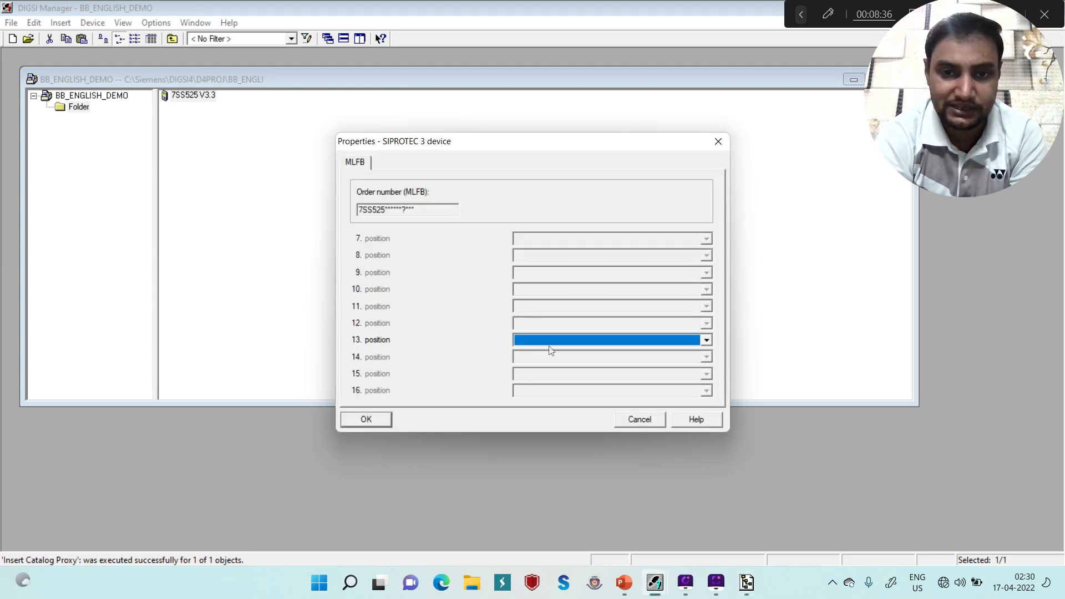
pyautogui.click(549, 346)
pyautogui.click(549, 353)
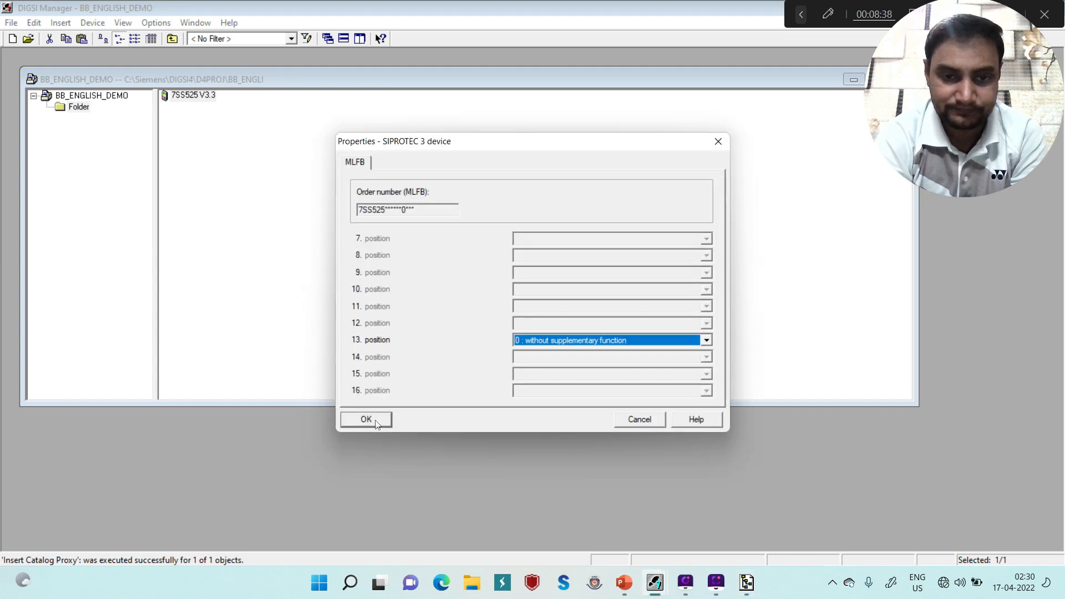
pyautogui.click(376, 423)
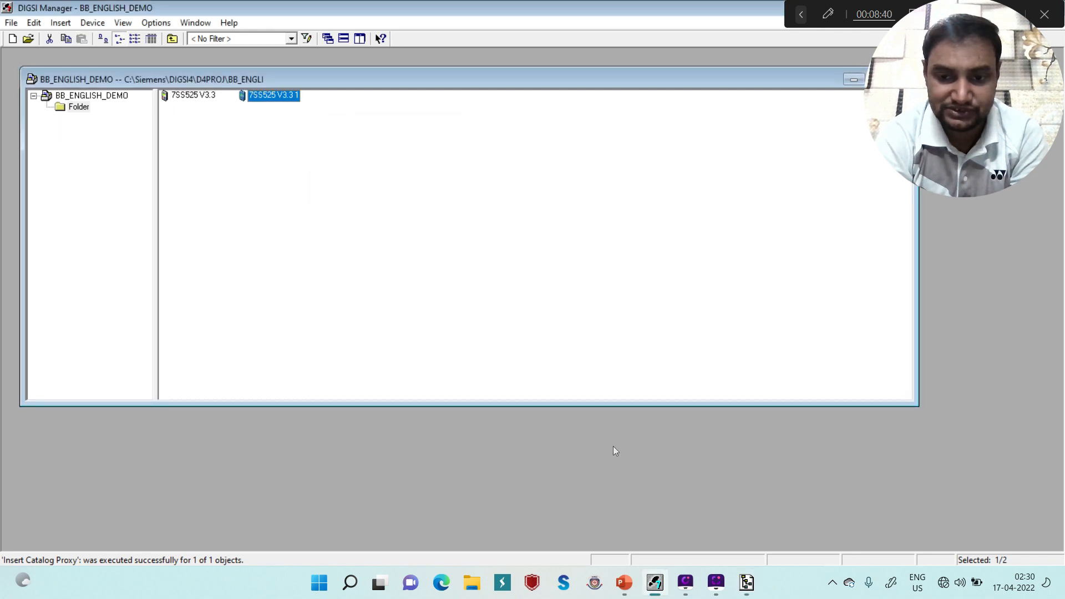
# Step: Add a third 7SS525 V3.3 device from the catalog, with position 13 set to "0 : without supplementary function"
pyautogui.click(746, 582)
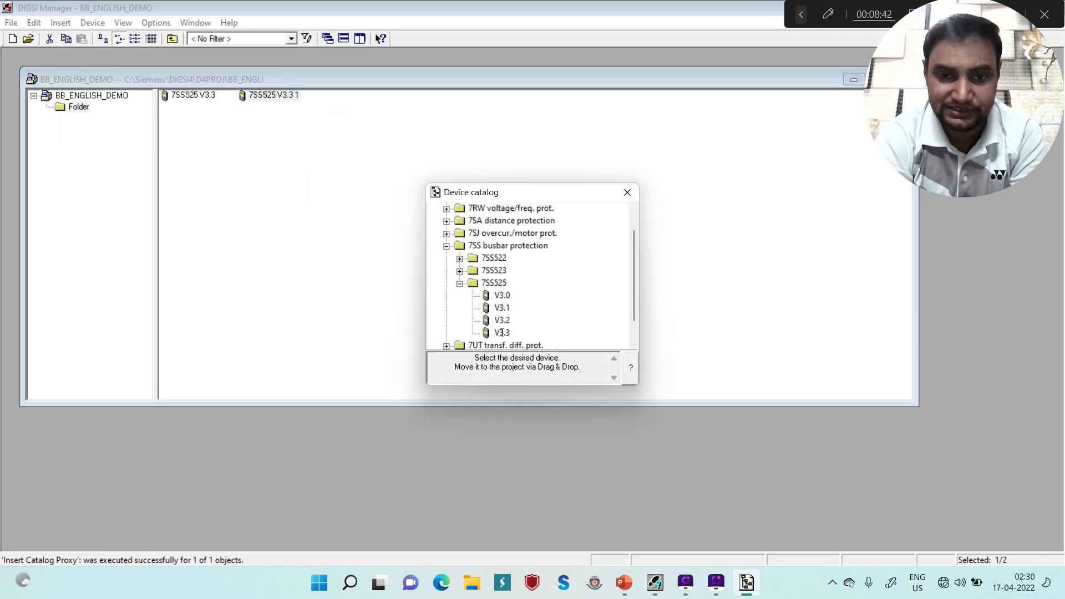
pyautogui.moveTo(501, 332); pyautogui.dragTo(357, 199)
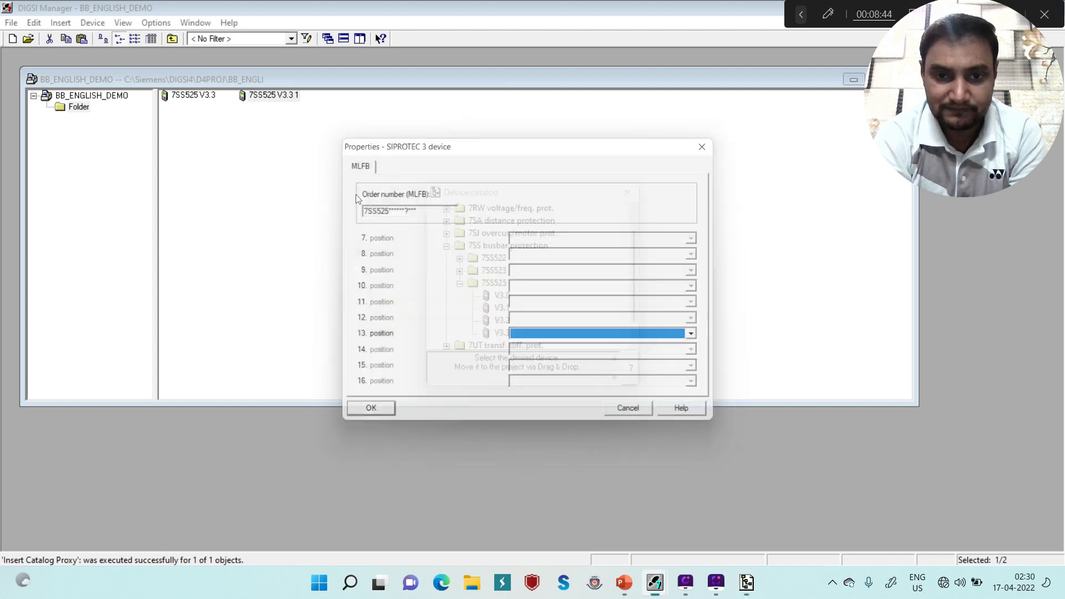
pyautogui.click(599, 345)
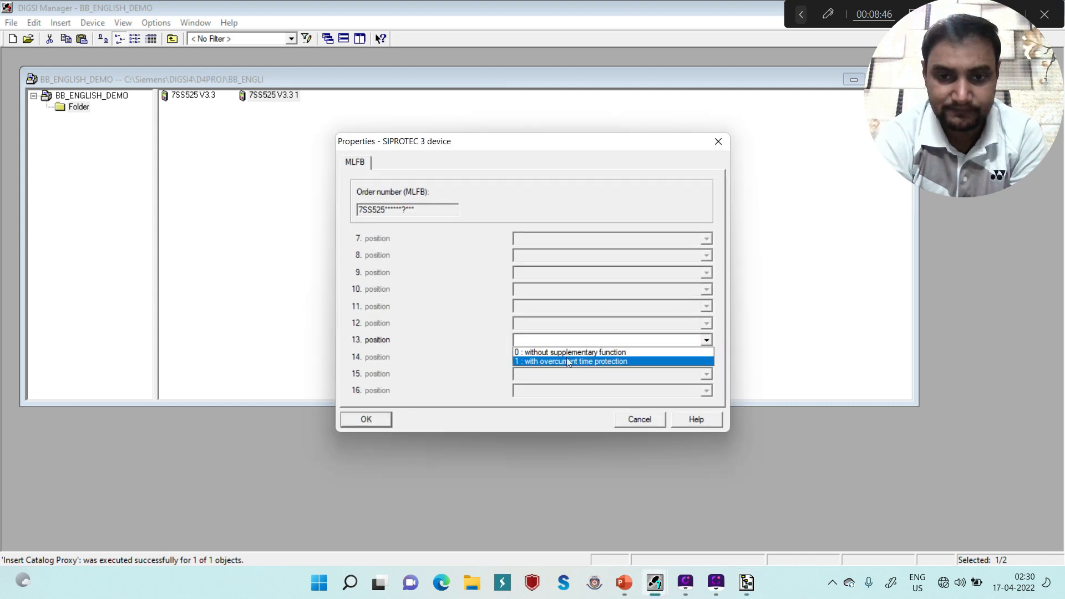
pyautogui.click(609, 354)
pyautogui.click(367, 423)
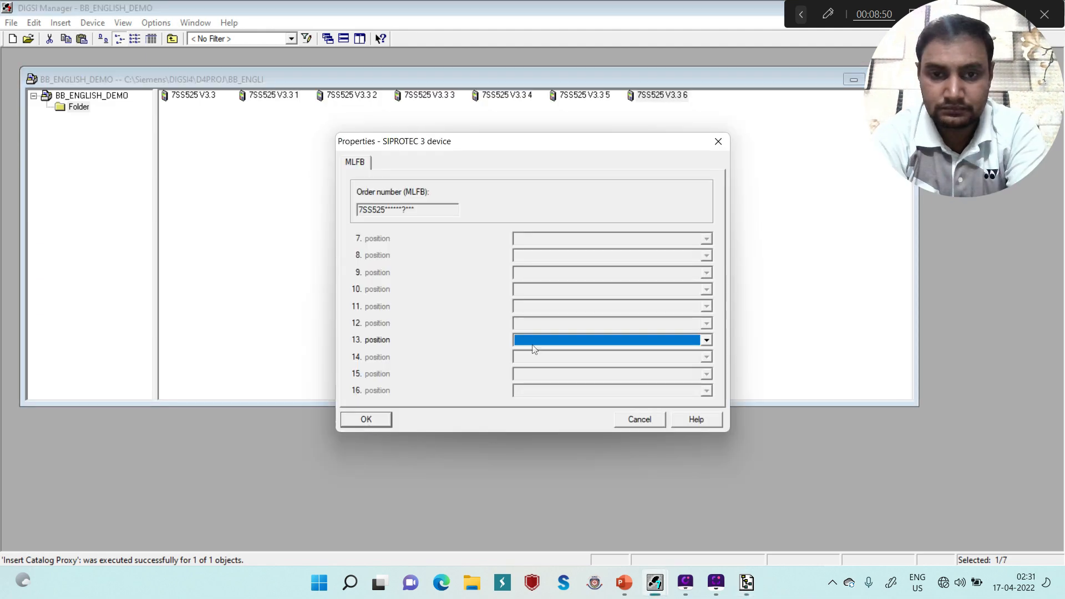
# Step: Set position 13 of the eighth 7SS525 V3.3 device to "0 : without supplementary function" and confirm its insertion
pyautogui.click(534, 341)
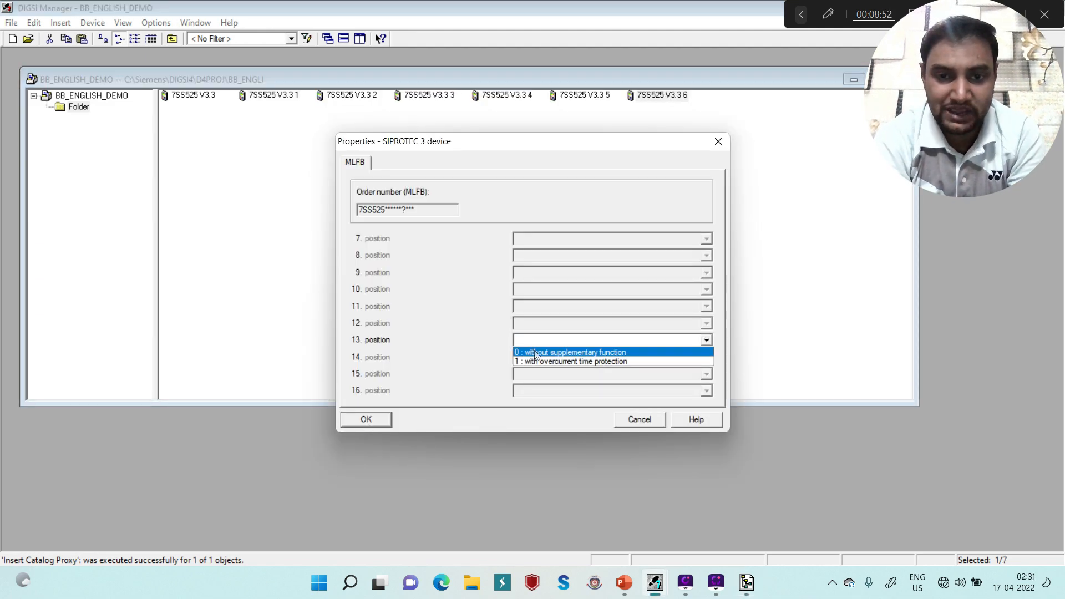
pyautogui.click(536, 351)
pyautogui.click(367, 423)
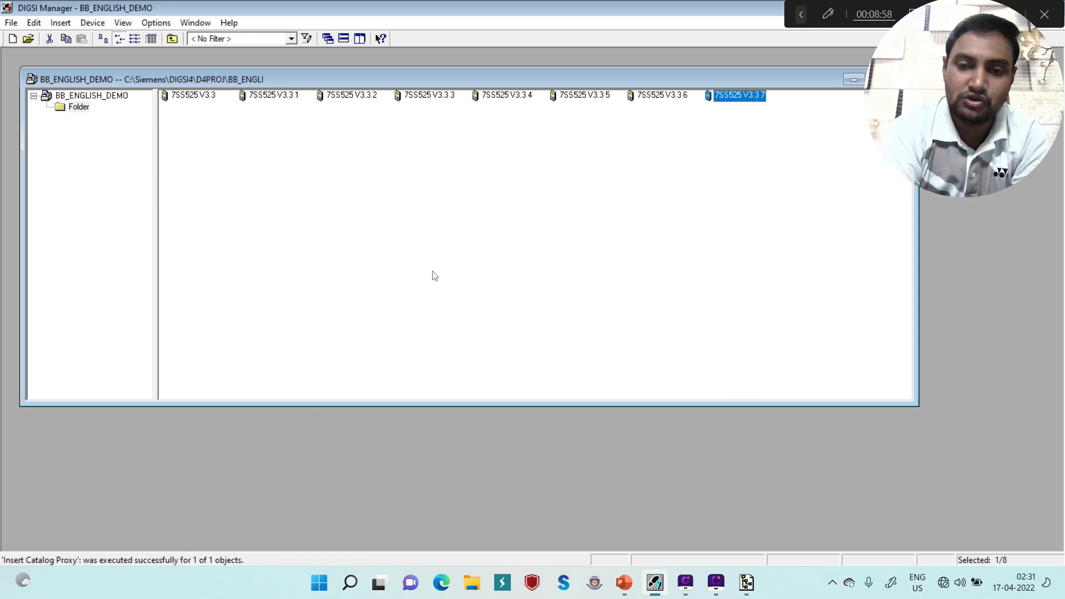
# Step: Insert a 7SS522 V4.7 busbar protection device into the folder from the device catalog
pyautogui.click(746, 582)
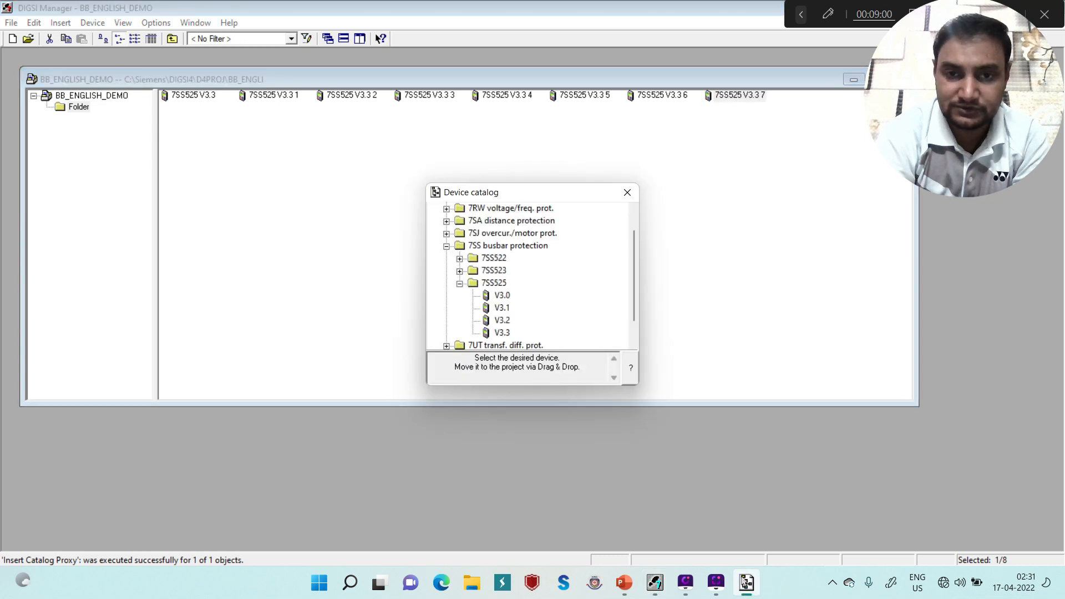
pyautogui.click(460, 284)
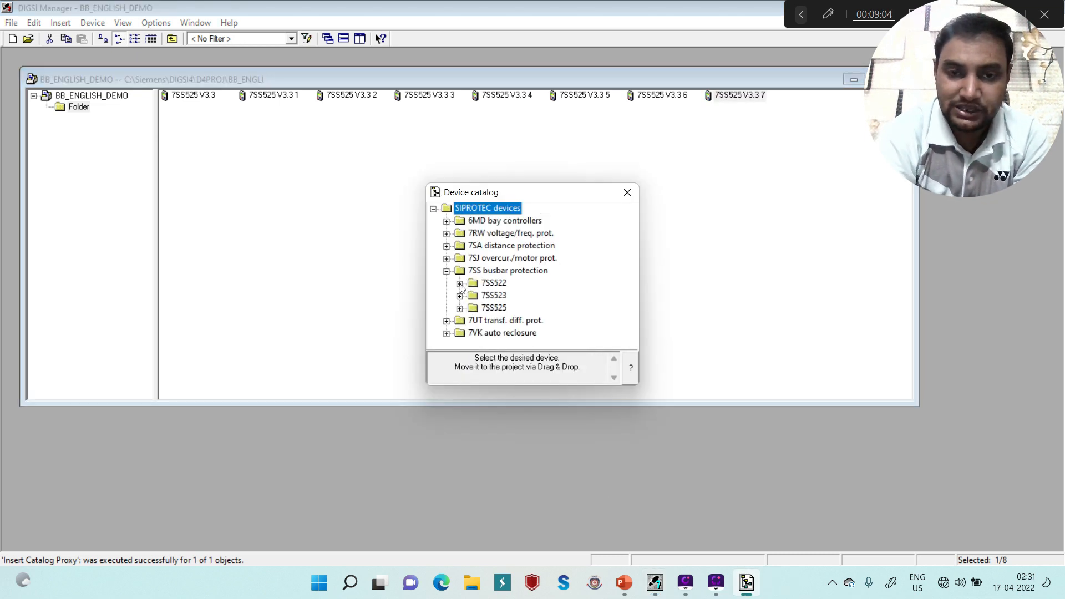
pyautogui.click(459, 283)
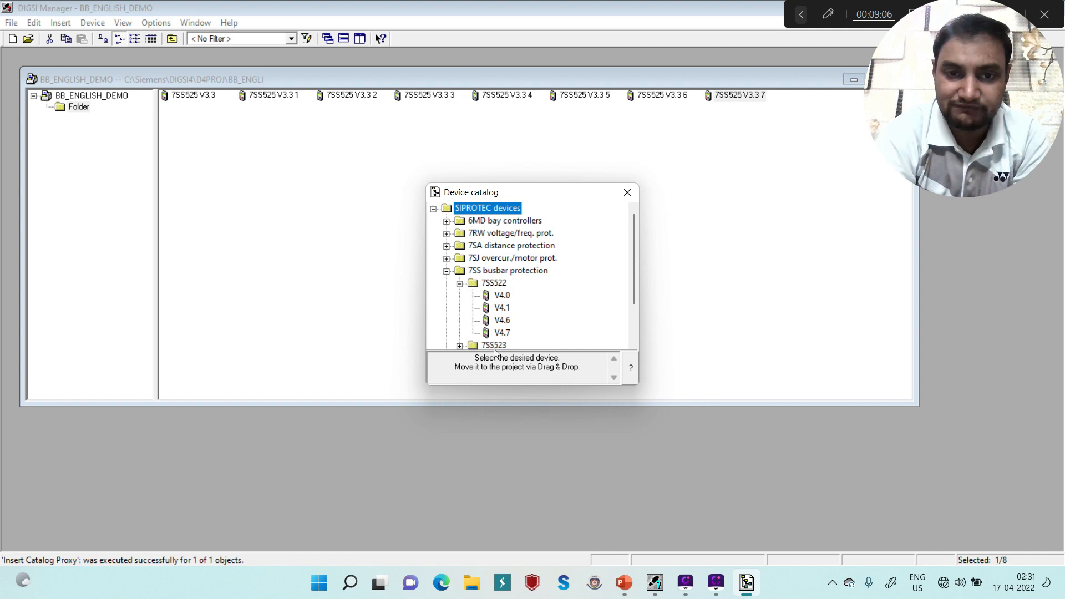
pyautogui.moveTo(502, 333); pyautogui.dragTo(288, 205)
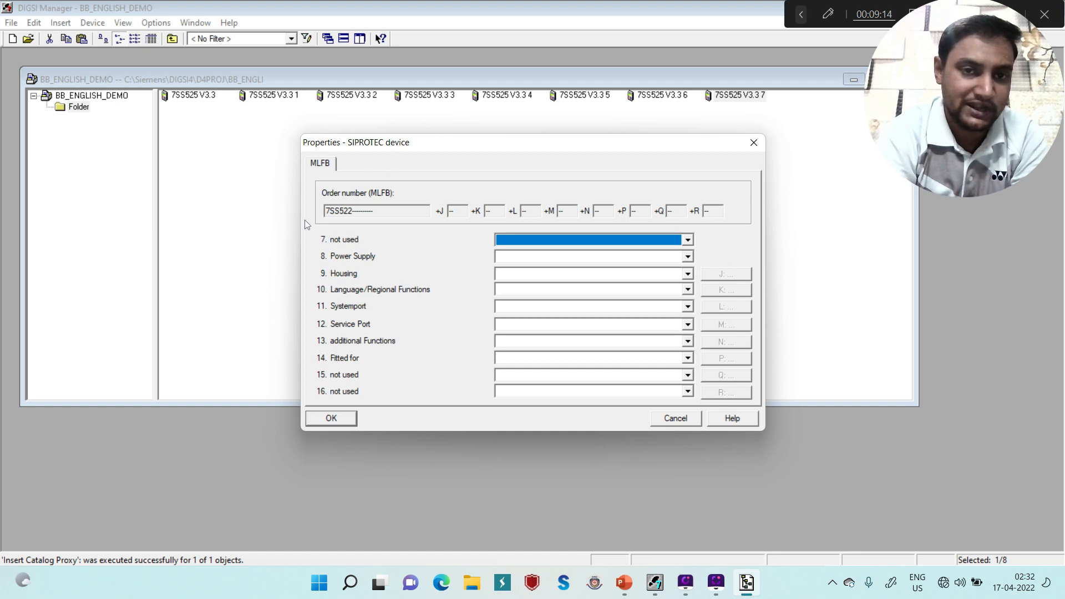
# Step: Set the 7SS522 device's position 7 to "0 : not used" and its power supply to "5 : DC 220...250V"
pyautogui.click(639, 244)
pyautogui.click(620, 253)
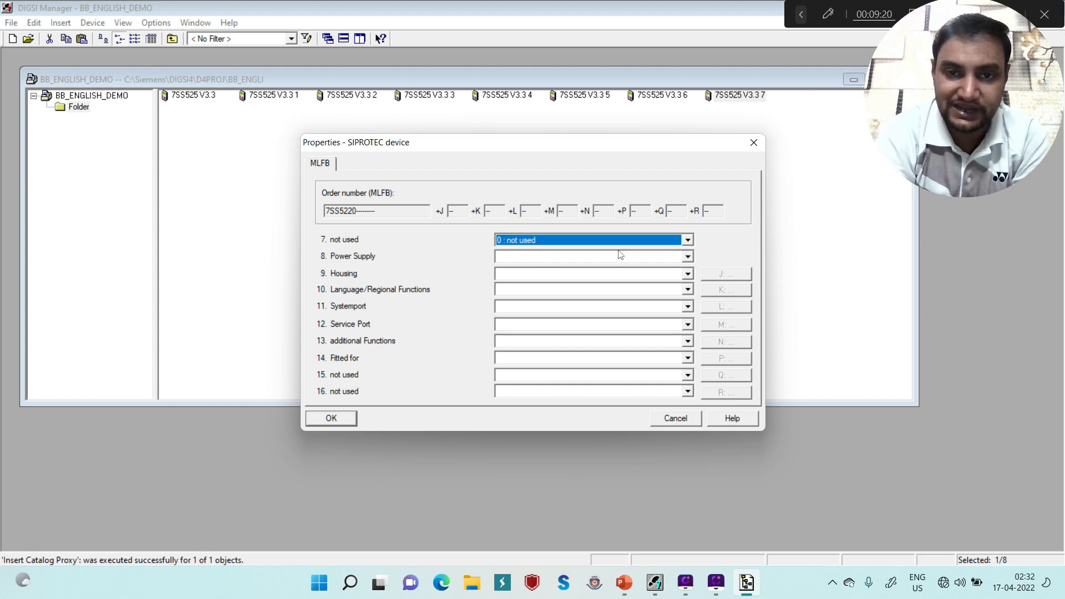
pyautogui.click(605, 258)
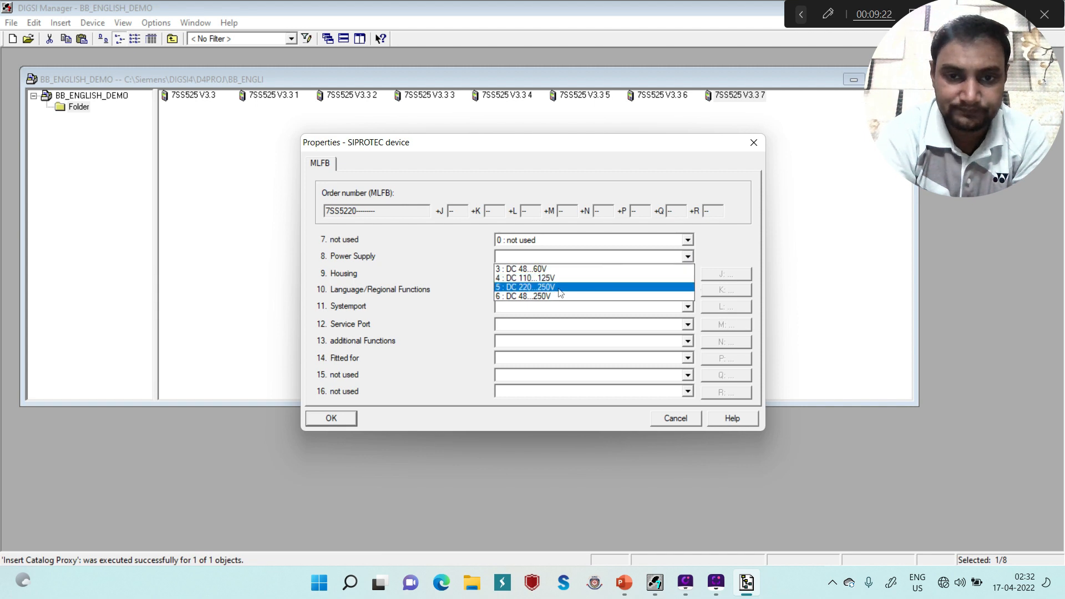
pyautogui.click(559, 293)
# Step: Set the 7SS522 housing to "B : in surface-mounted casing" and the language/regional functions to "B : Region World, English changable"
pyautogui.click(604, 279)
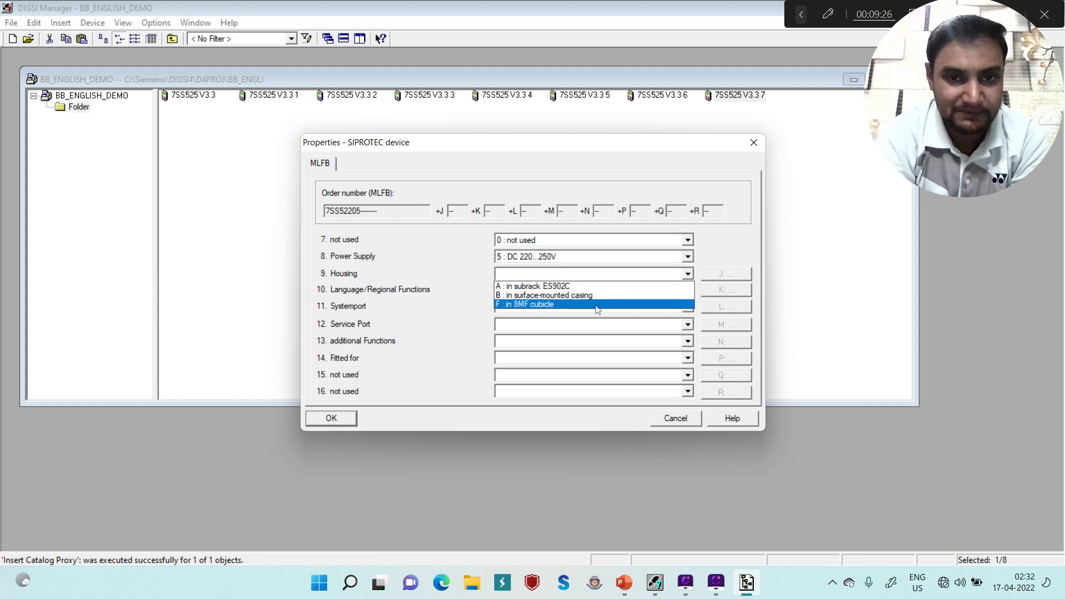
pyautogui.click(593, 296)
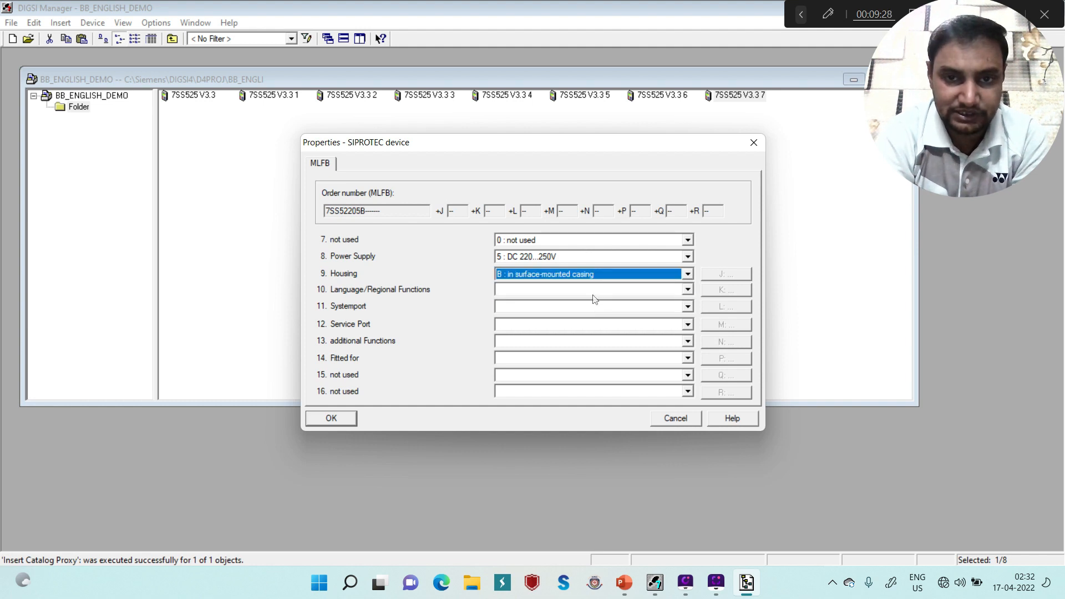
pyautogui.click(592, 294)
pyautogui.click(577, 311)
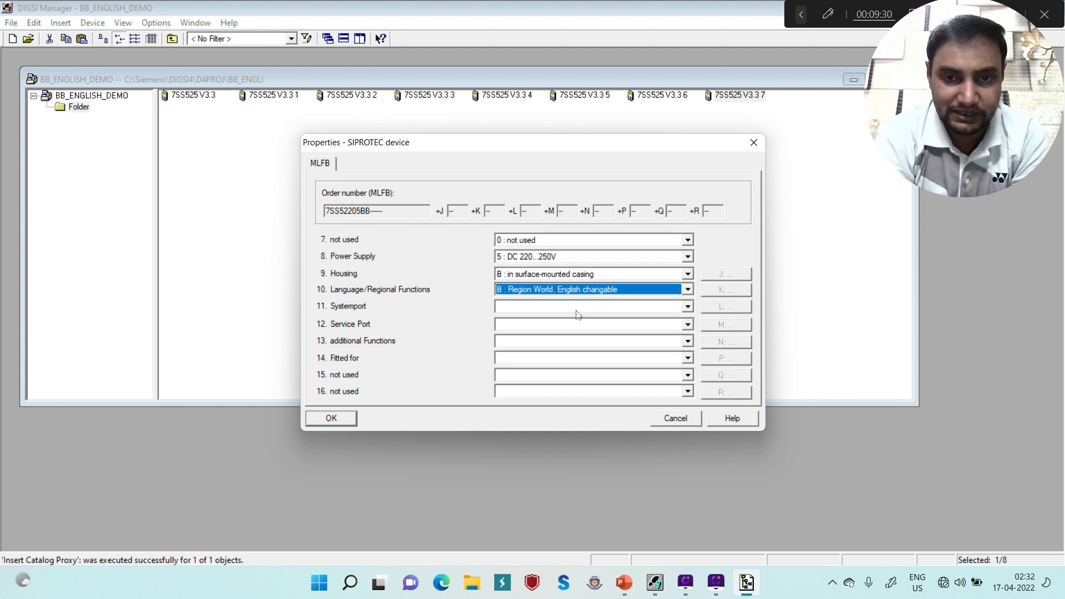
# Step: Set the 7SS522 system port to "0 : NO" and the service port to "2 : DIGSI 4/Modem, RS485"
pyautogui.click(577, 311)
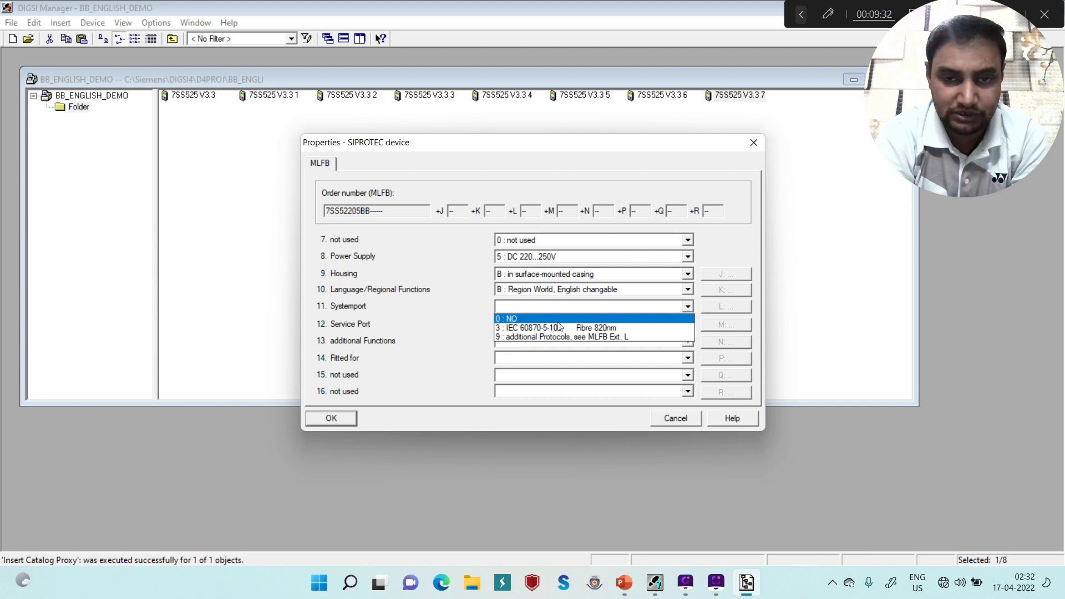
pyautogui.click(557, 319)
pyautogui.click(559, 324)
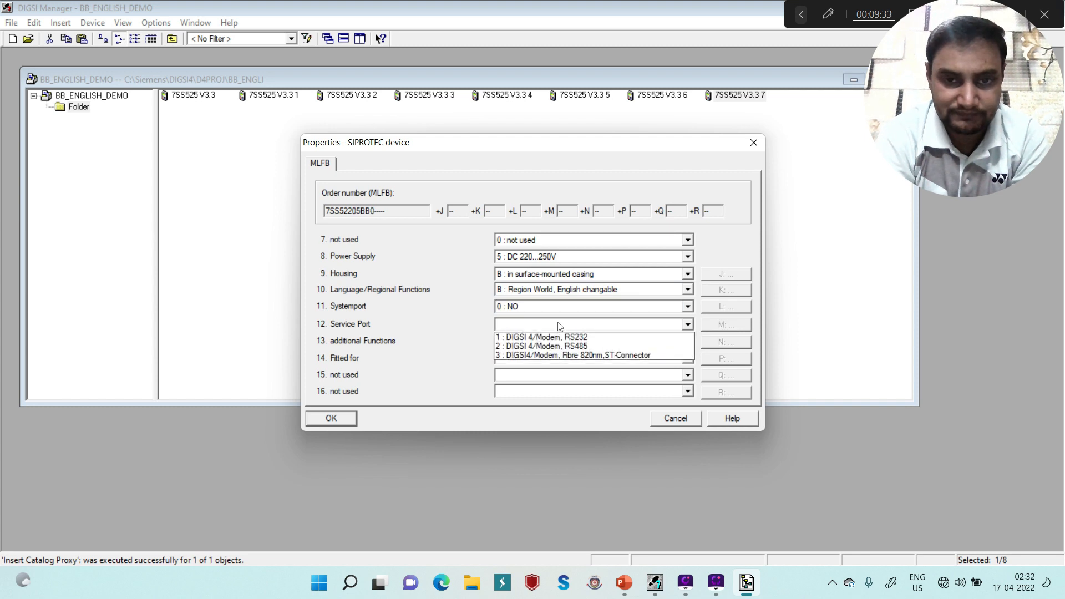
pyautogui.click(543, 347)
# Step: Set the 7SS522 additional functions to "2 : with cross stabilisation" and fit the device for "C : 24 bays"
pyautogui.click(582, 343)
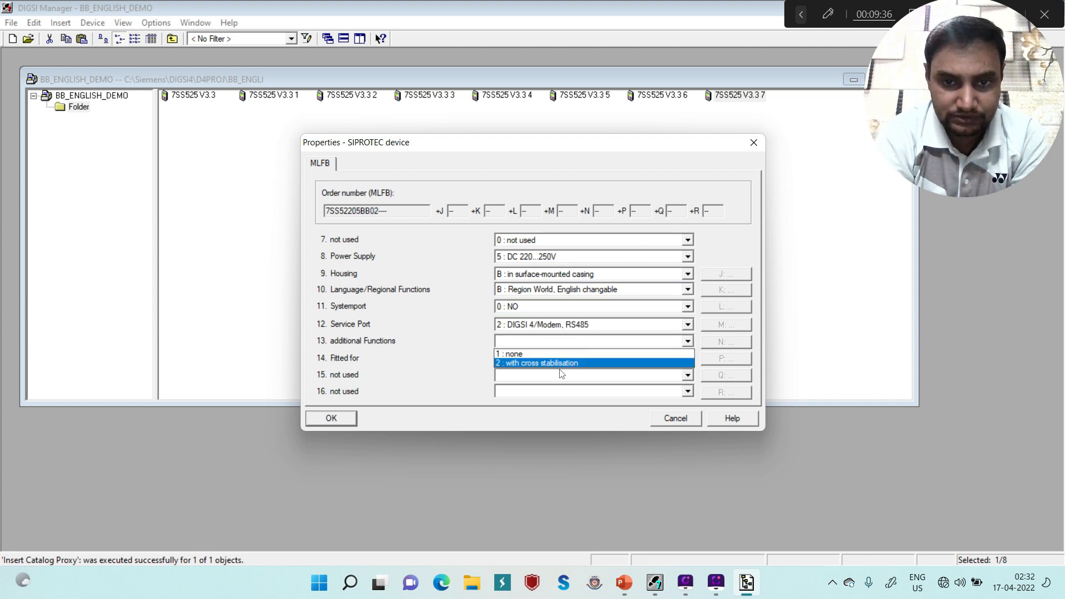
pyautogui.click(586, 363)
pyautogui.click(586, 359)
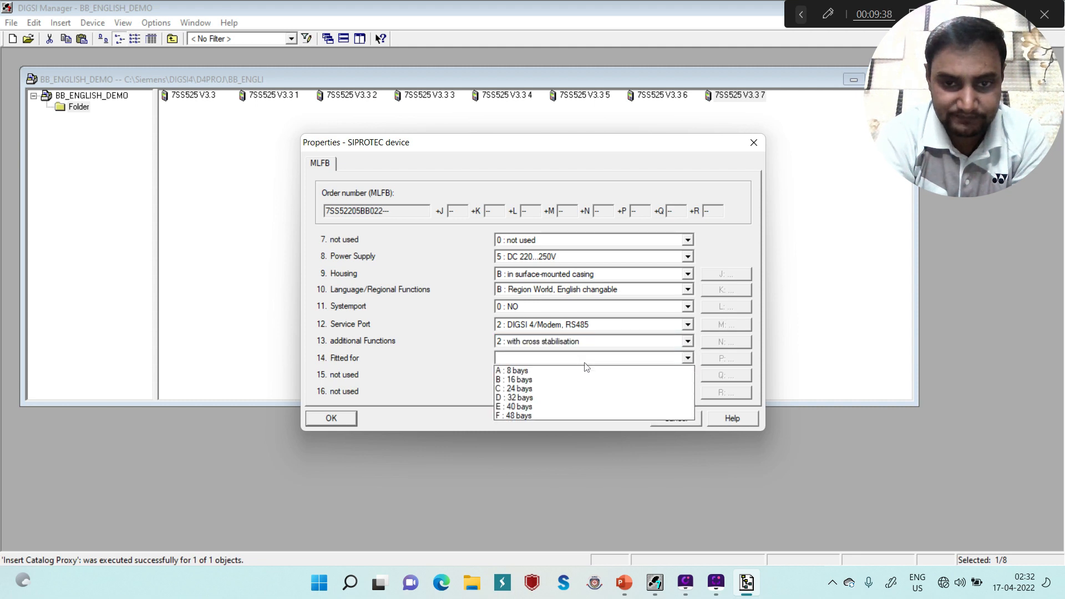
pyautogui.click(552, 389)
# Step: Set position 16 to "0 : not used" and position 15 to "A : not used", and confirm the 7SS522 device's insertion
pyautogui.click(553, 391)
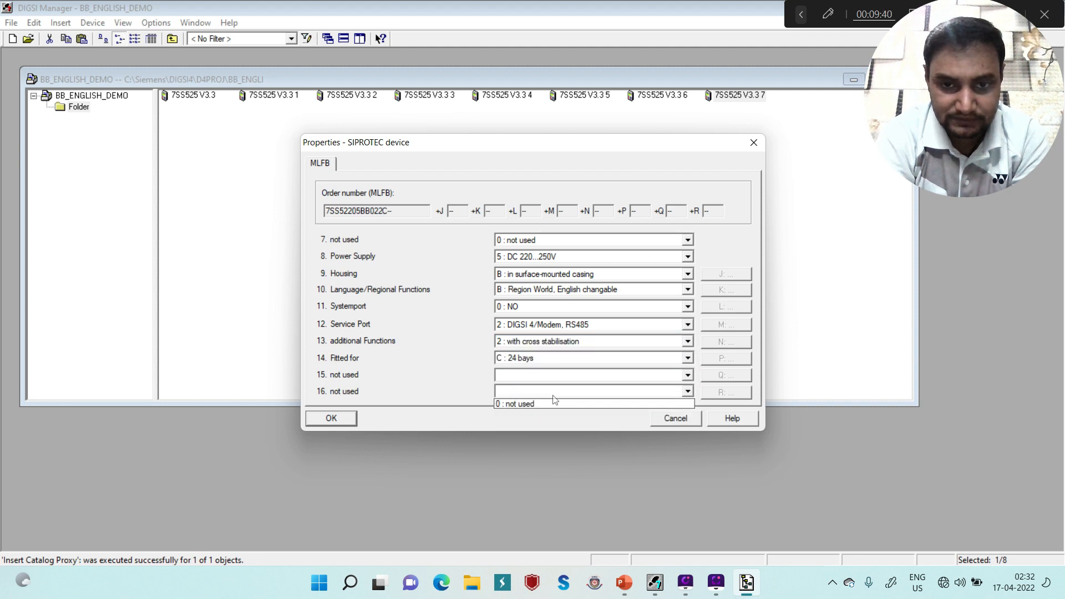
pyautogui.click(545, 408)
pyautogui.click(572, 376)
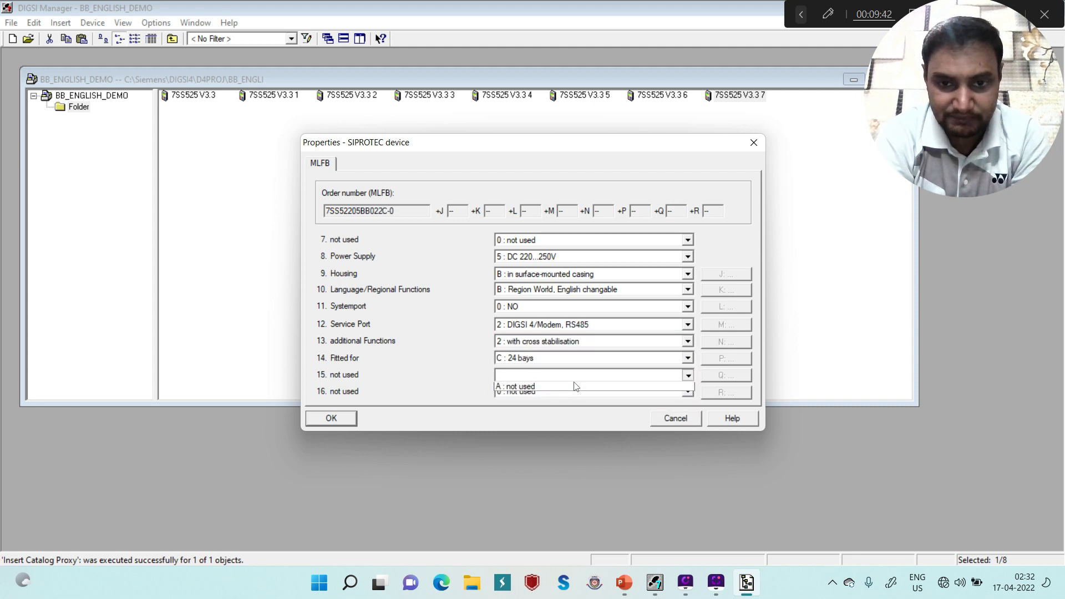
pyautogui.click(562, 392)
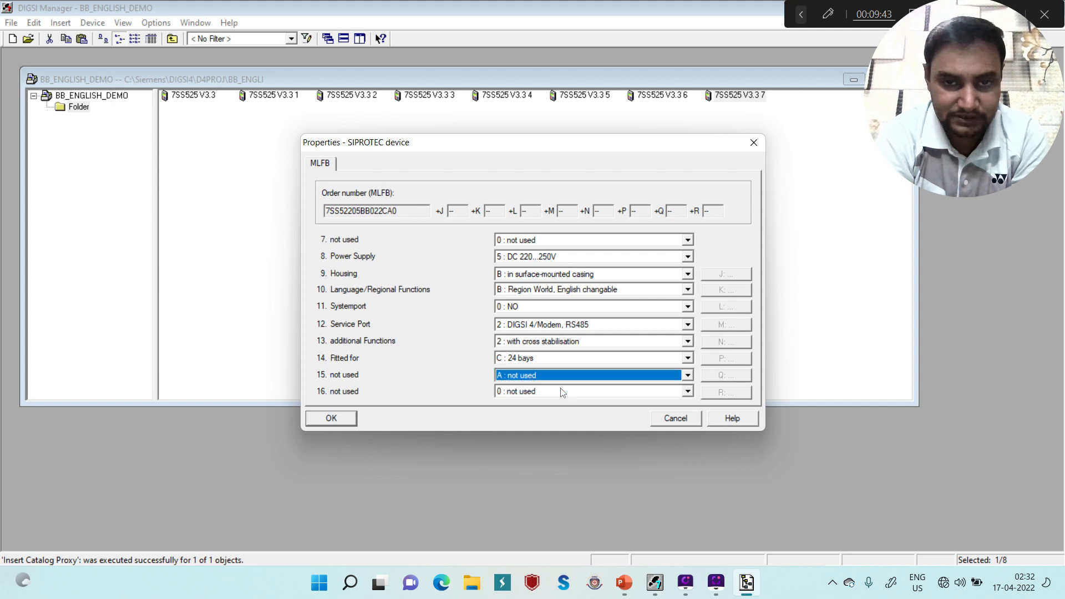
pyautogui.click(336, 419)
pyautogui.click(503, 330)
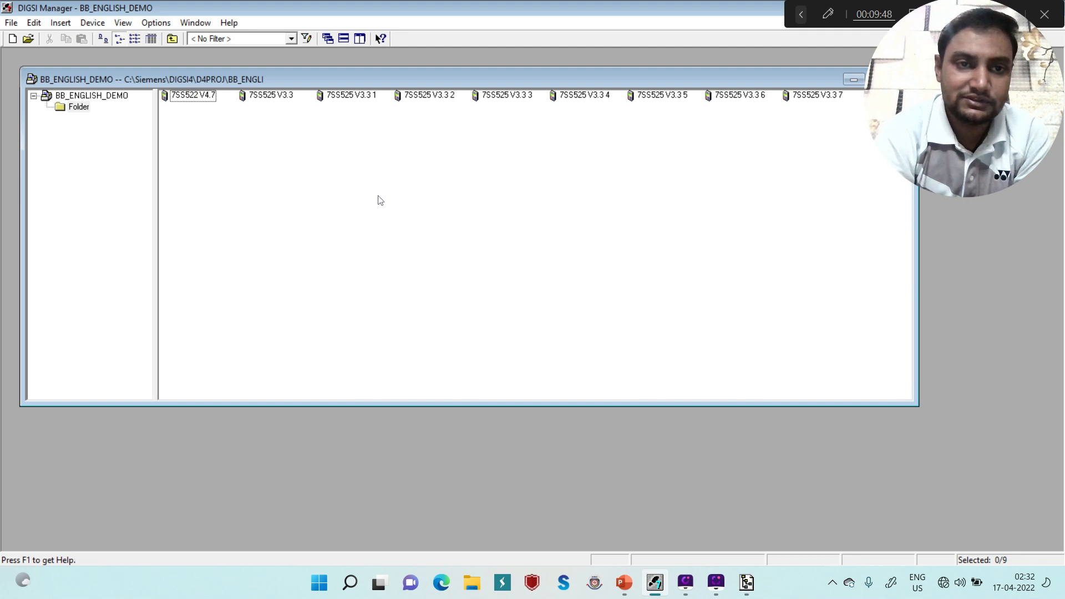
# Step: Rename the first bay unit, 7SS525 V3.3, as 7SS525_701 and copy the new name for reuse
pyautogui.rightClick(269, 103)
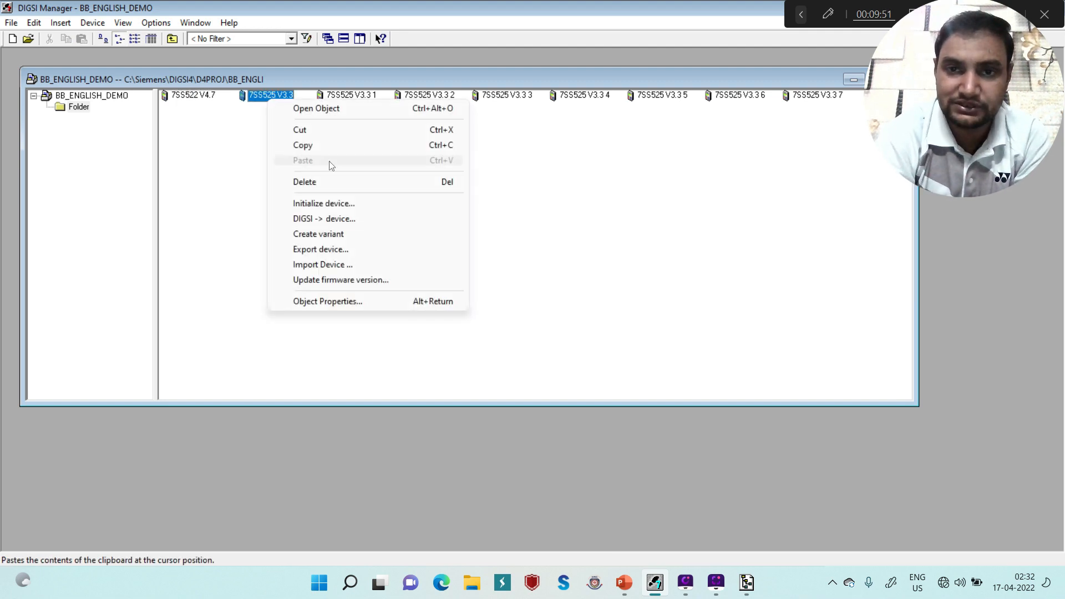
pyautogui.click(326, 301)
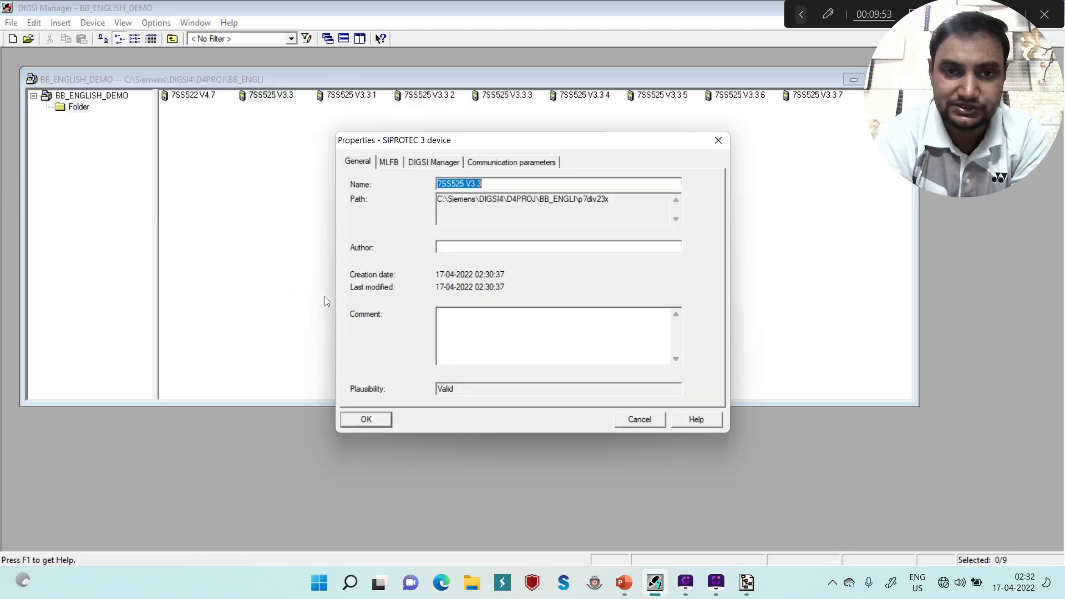
pyautogui.click(508, 188)
pyautogui.moveTo(509, 188); pyautogui.dragTo(465, 177)
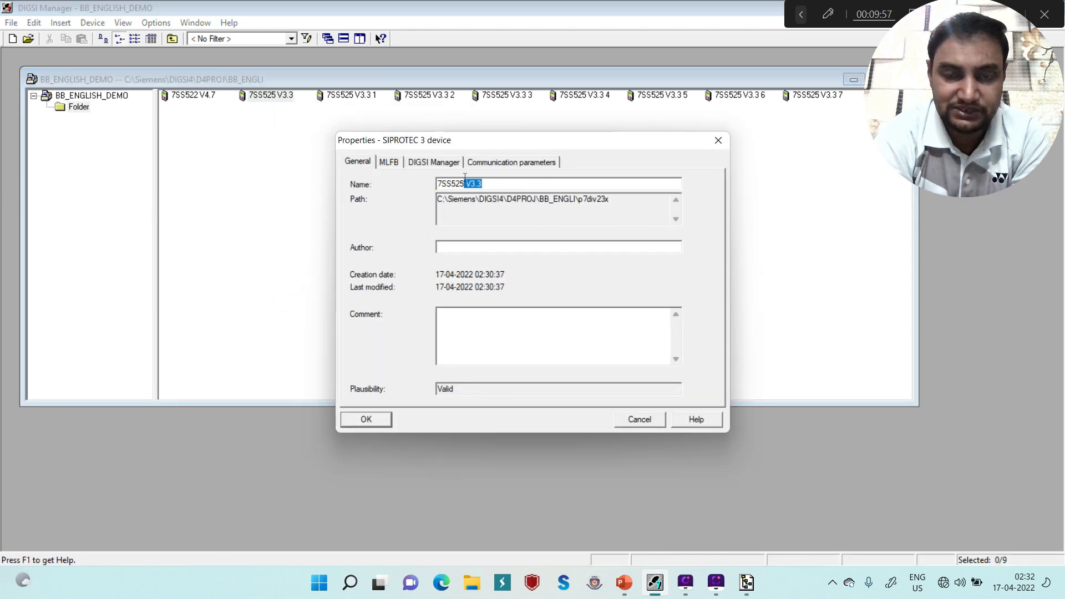
pyautogui.write('_')
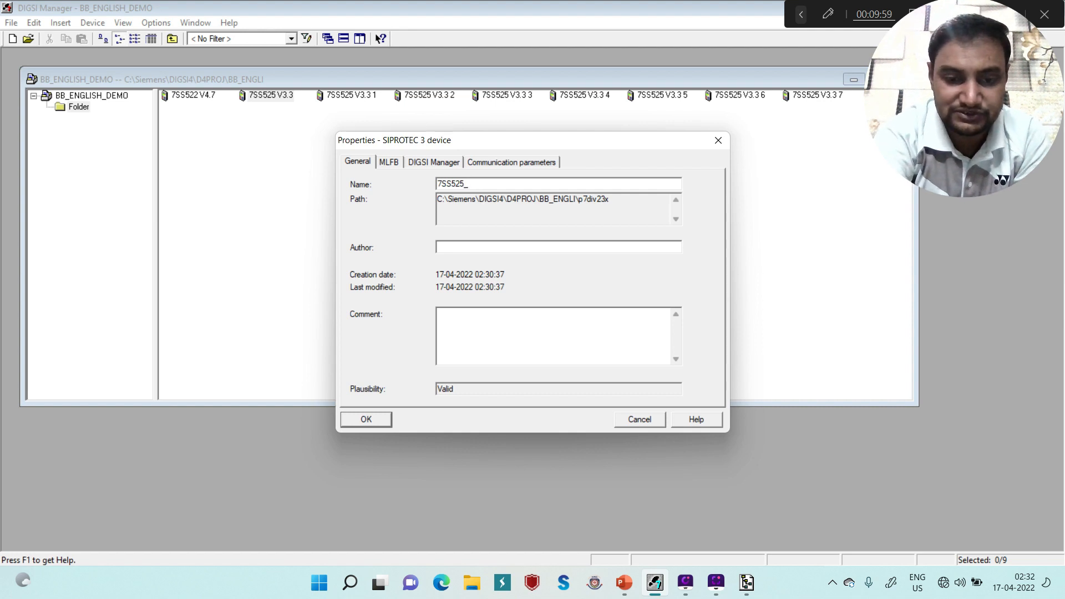
pyautogui.write('701')
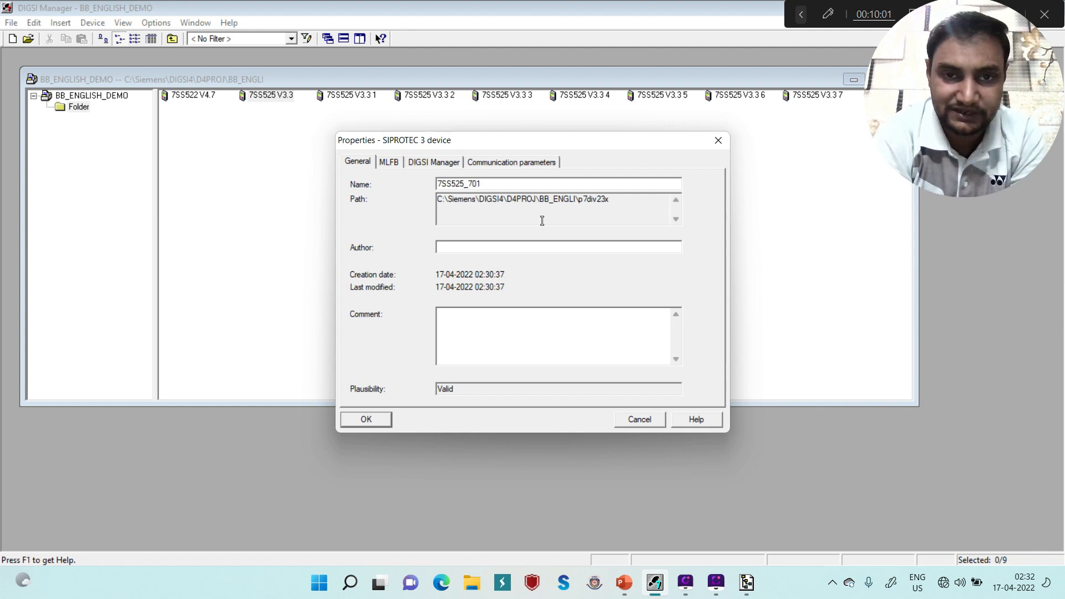
pyautogui.moveTo(480, 184); pyautogui.dragTo(426, 185)
pyautogui.hotkey('ctrl', 'c')
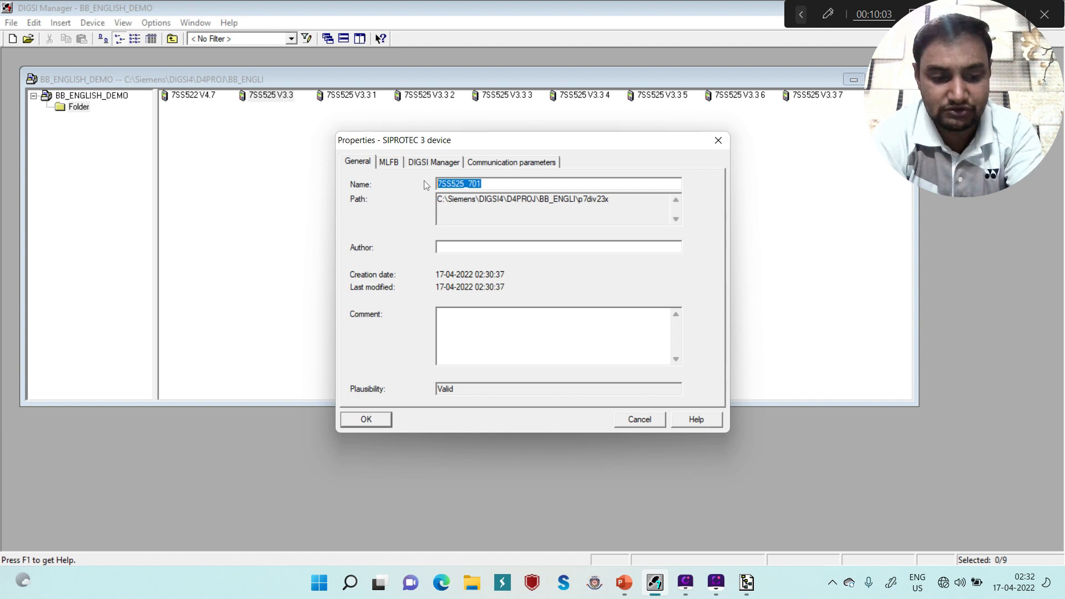
pyautogui.click(363, 419)
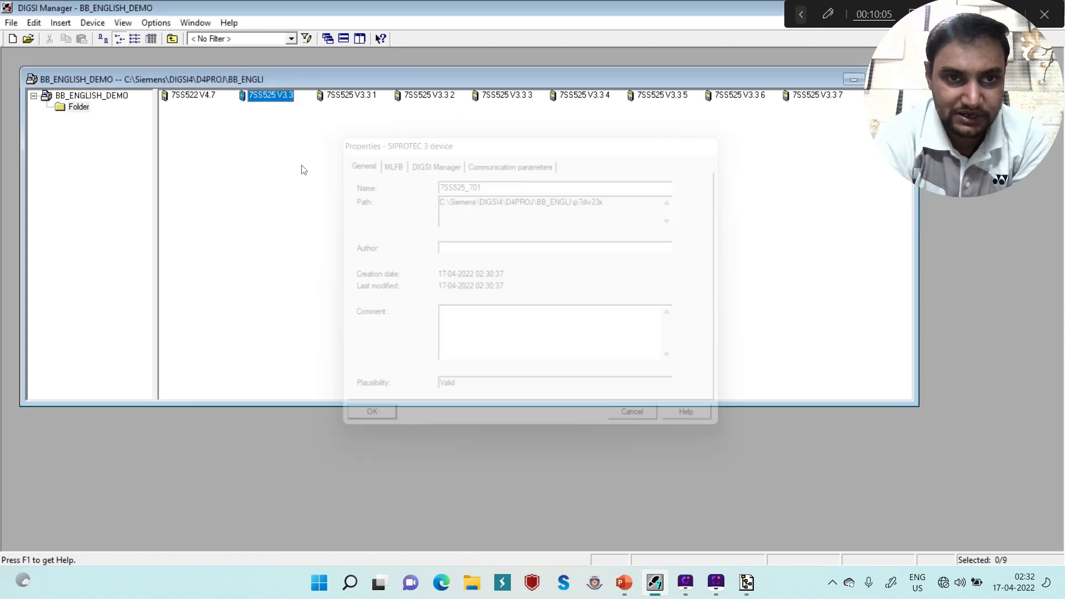
# Step: Rename bay unit 7SS525 V3.3 1 as 7SS525_702 and confirm 7SS525_708 as the name of the last bay unit
pyautogui.rightClick(345, 99)
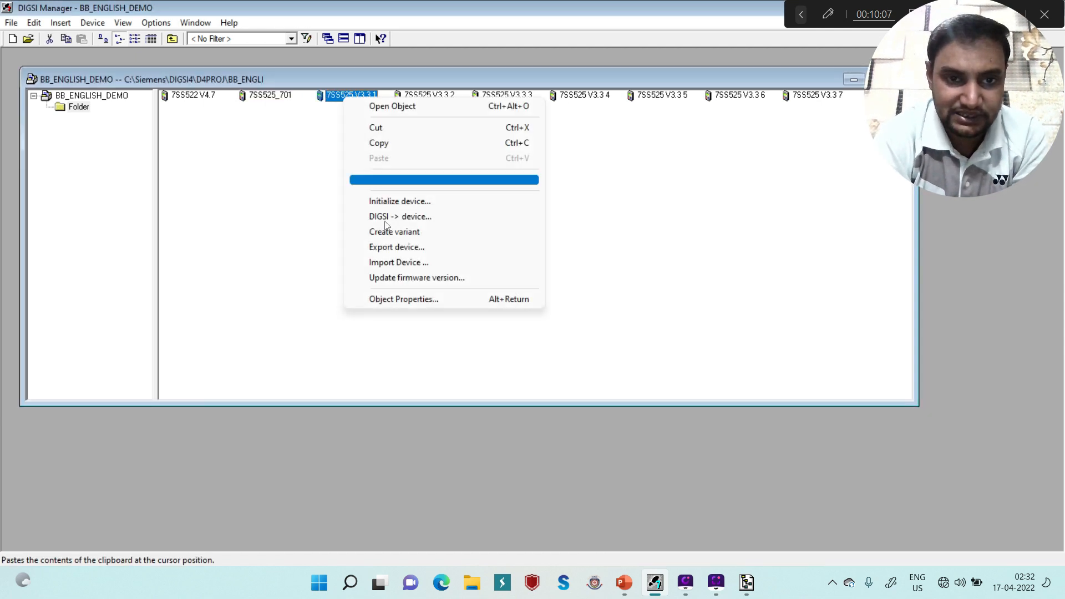
pyautogui.click(377, 299)
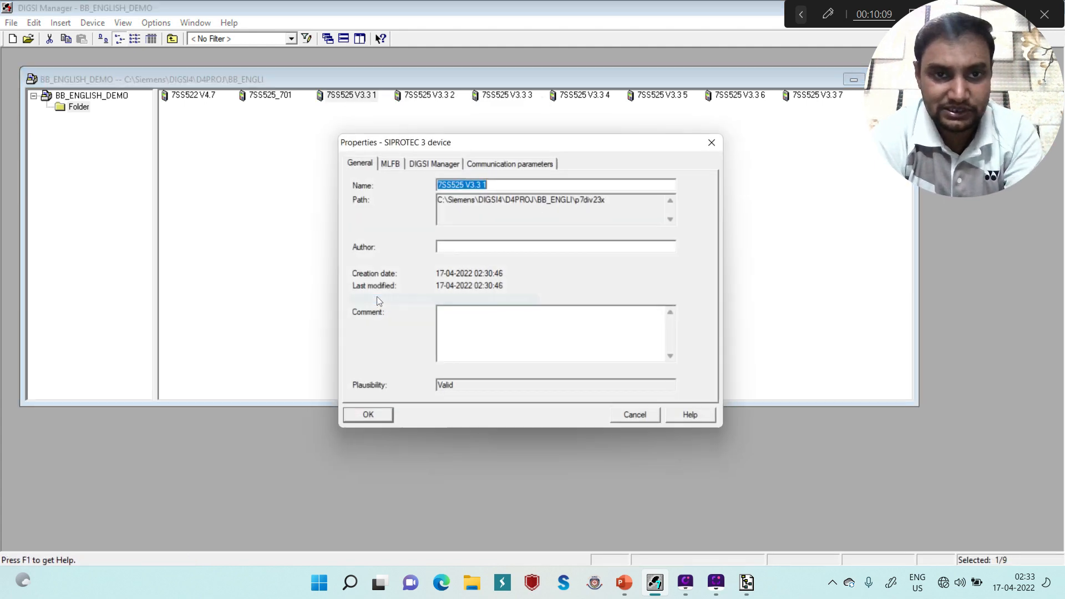
pyautogui.hotkey('ctrl', 'v')
pyautogui.press('BackSpace')
pyautogui.write('2')
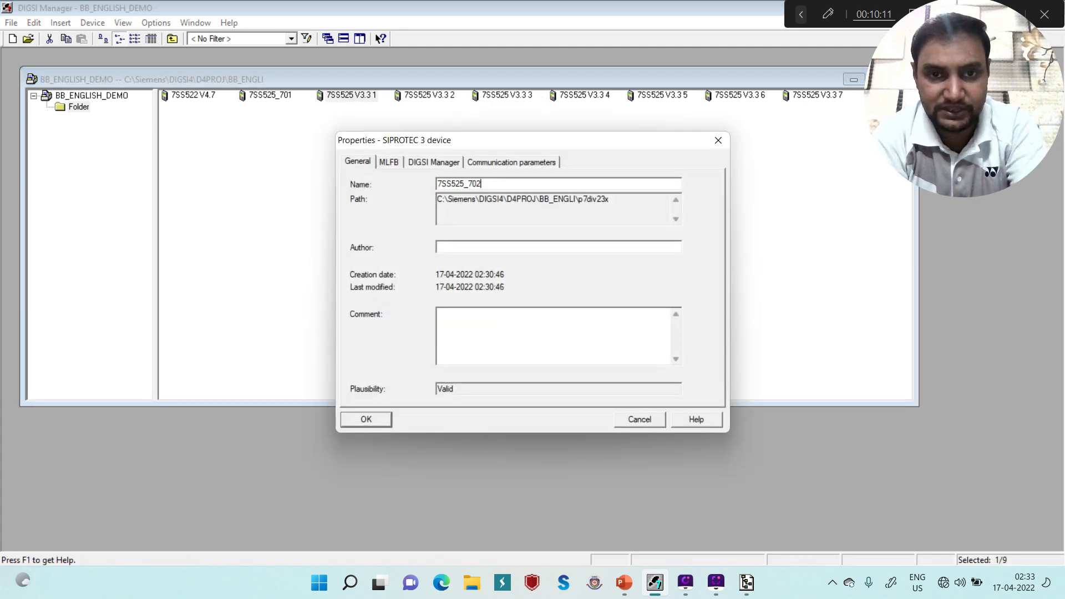
pyautogui.click(371, 420)
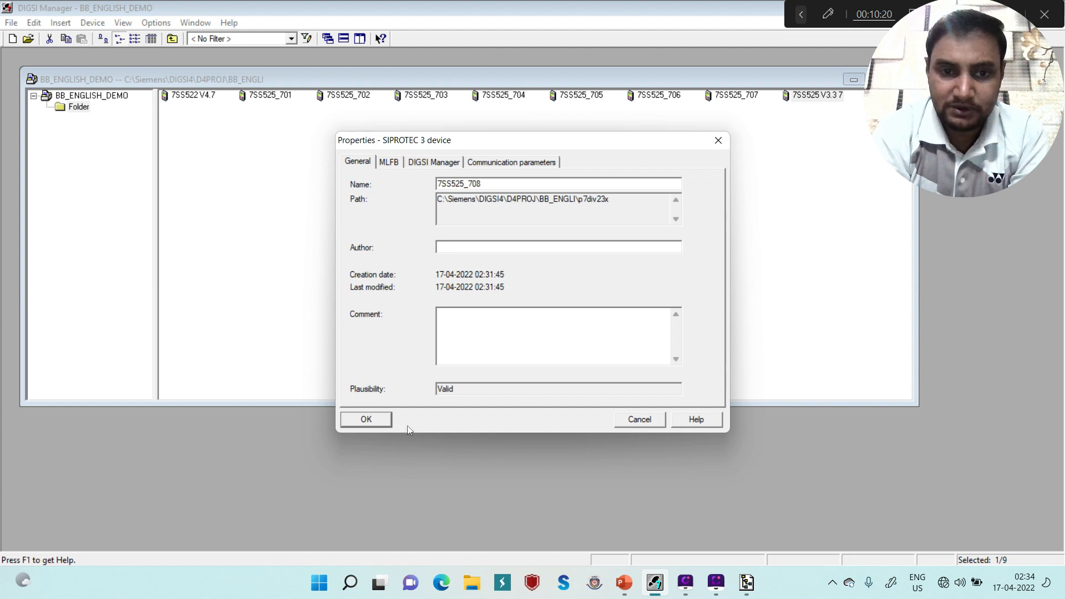
pyautogui.click(382, 418)
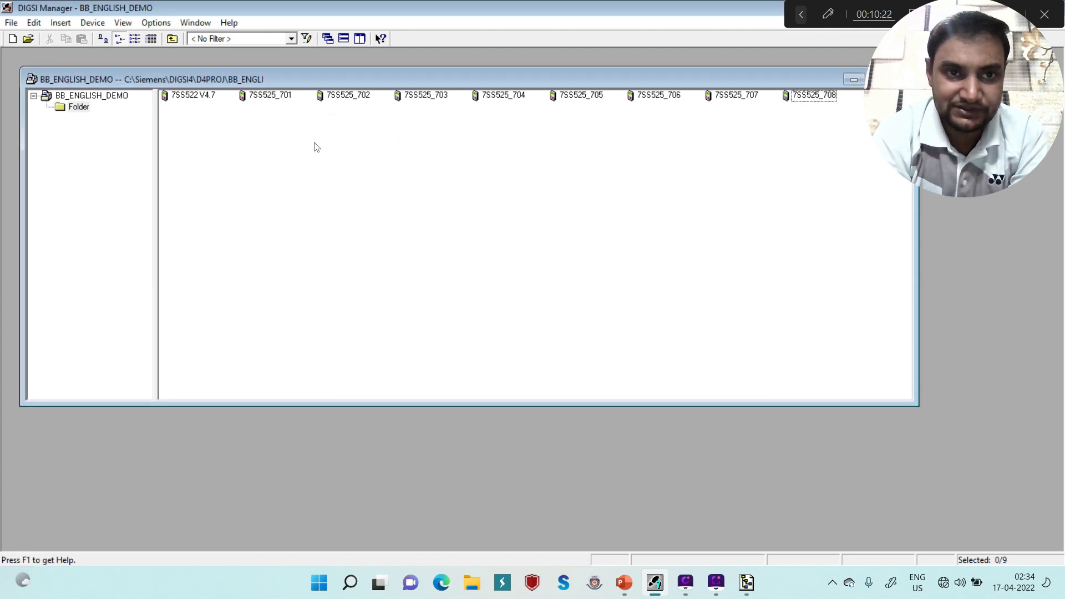
# Step: Examine the communication parameters of bay units 7SS525_701, 7SS525_702 and 7SS525_708, especially their device addresses
pyautogui.rightClick(276, 95)
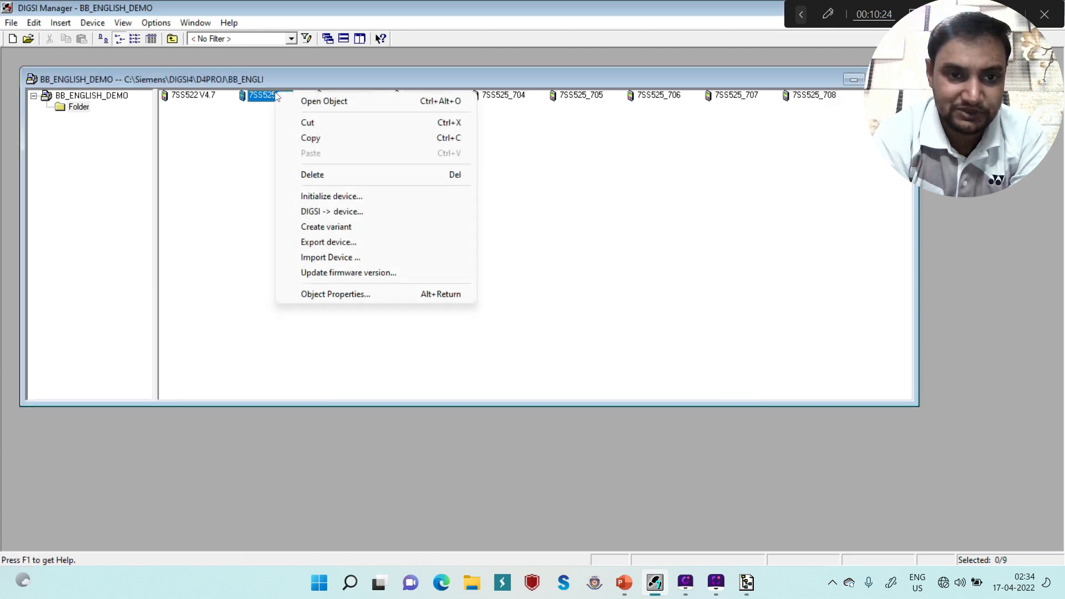
pyautogui.click(330, 294)
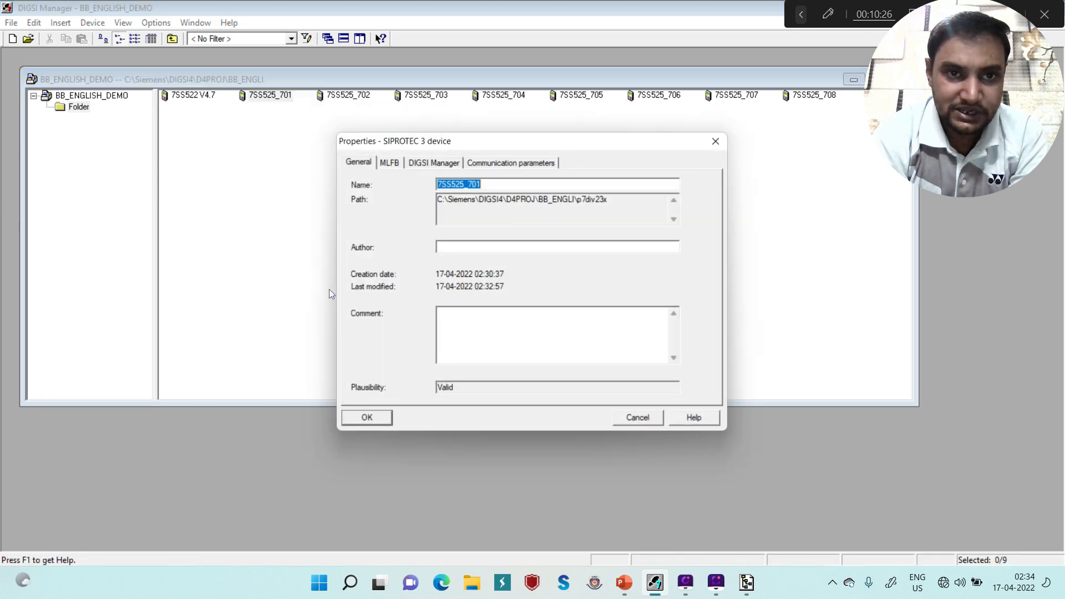
pyautogui.click(517, 165)
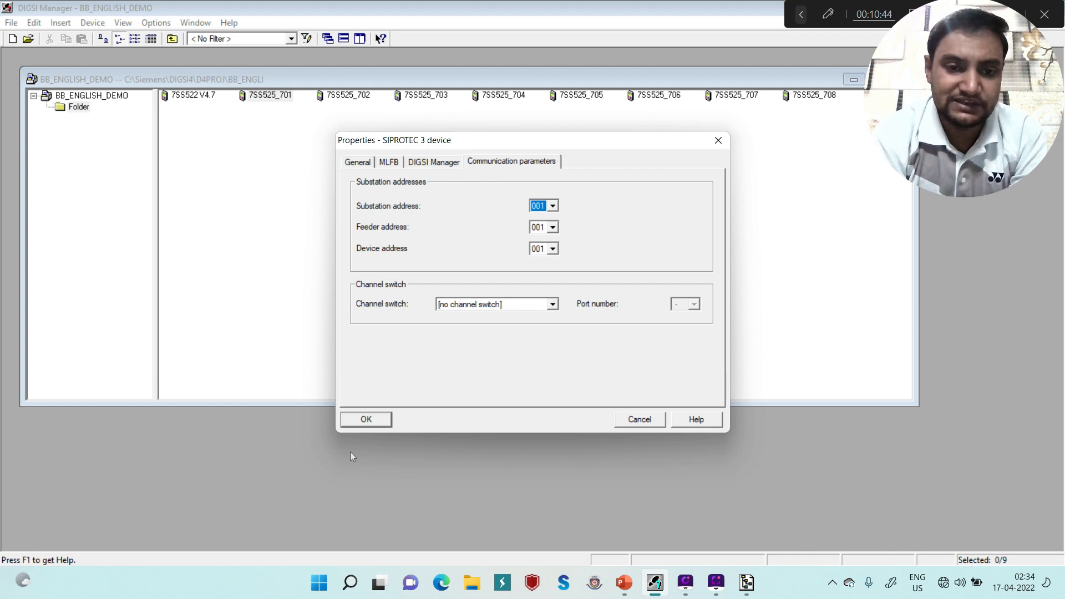
pyautogui.click(360, 419)
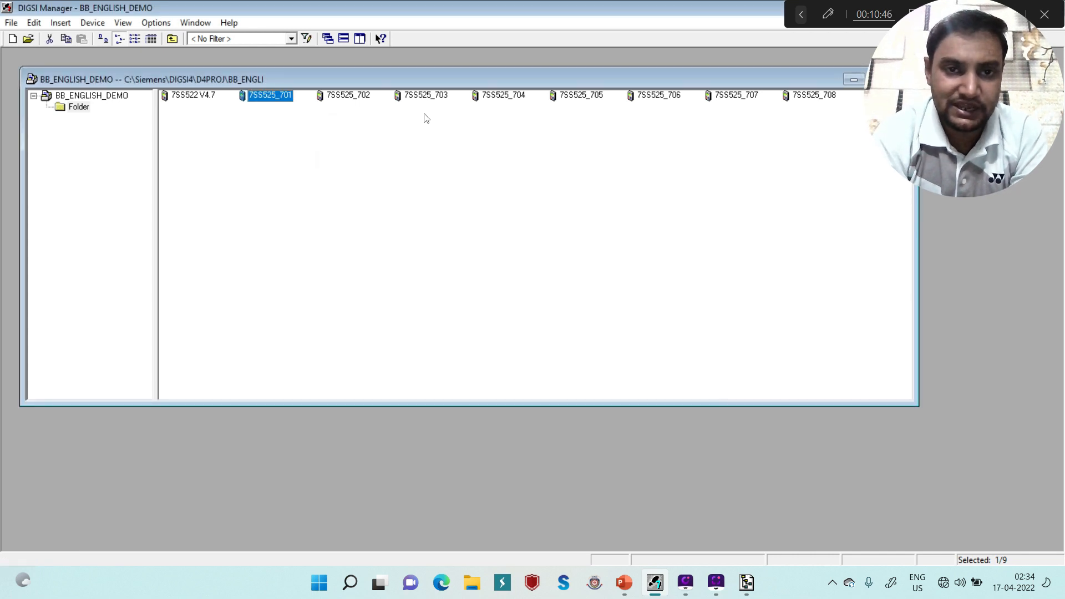
pyautogui.rightClick(357, 100)
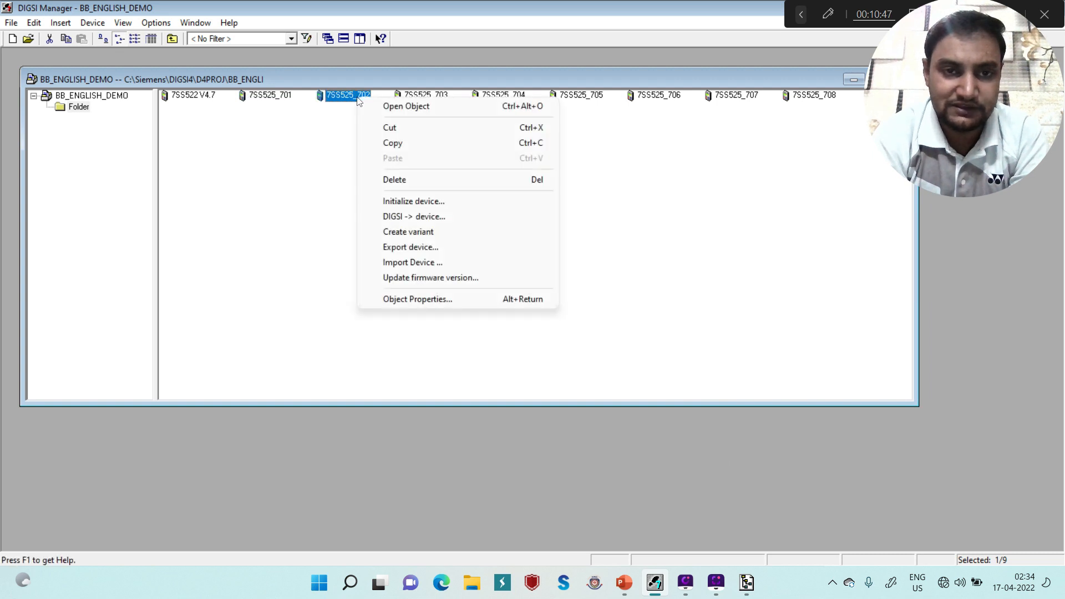
pyautogui.click(386, 301)
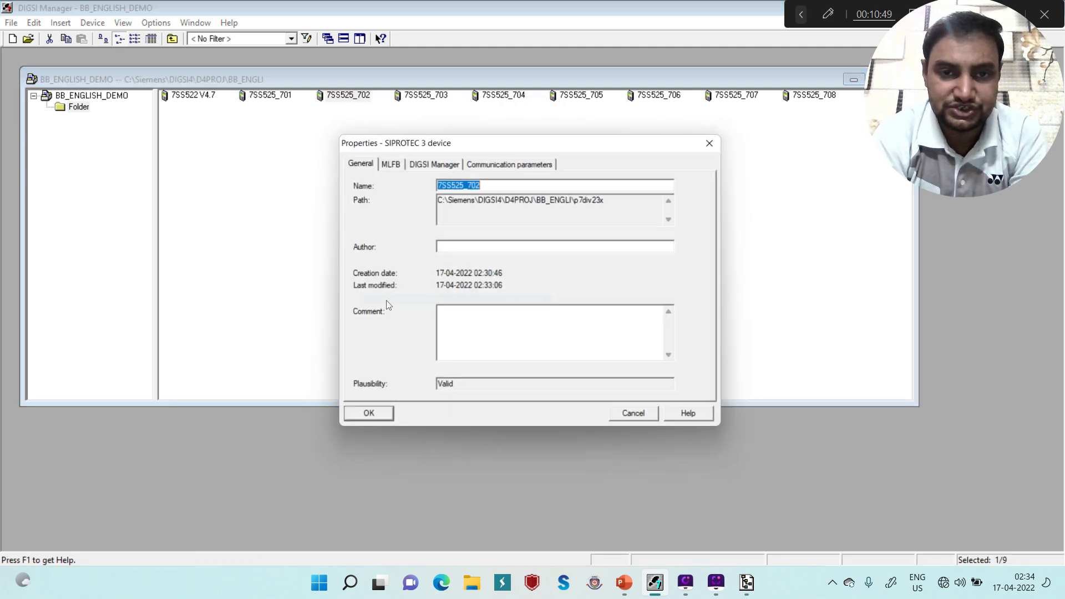
pyautogui.click(537, 163)
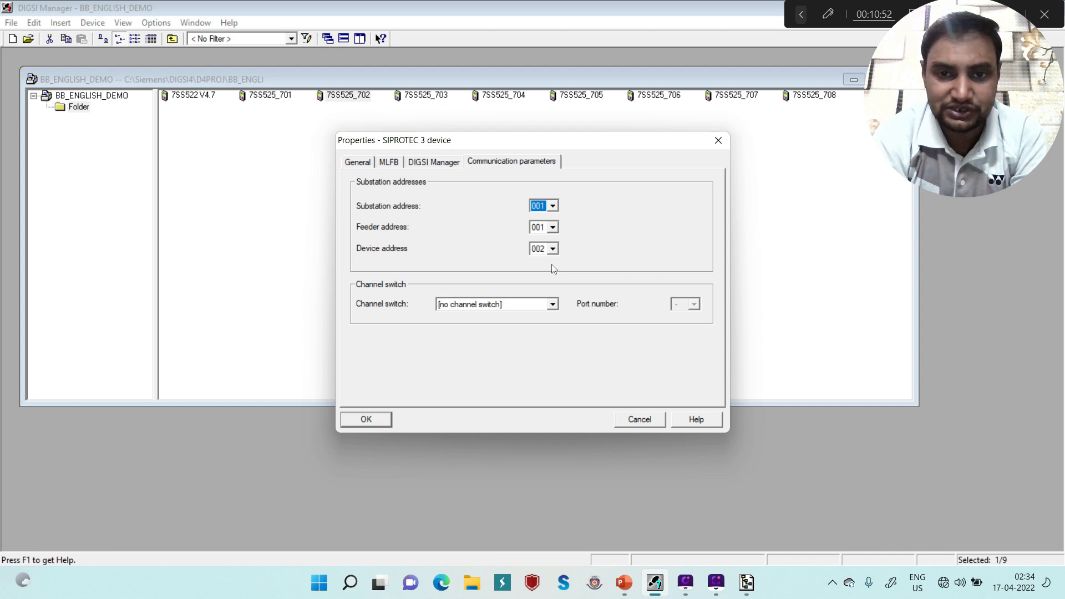
pyautogui.click(367, 419)
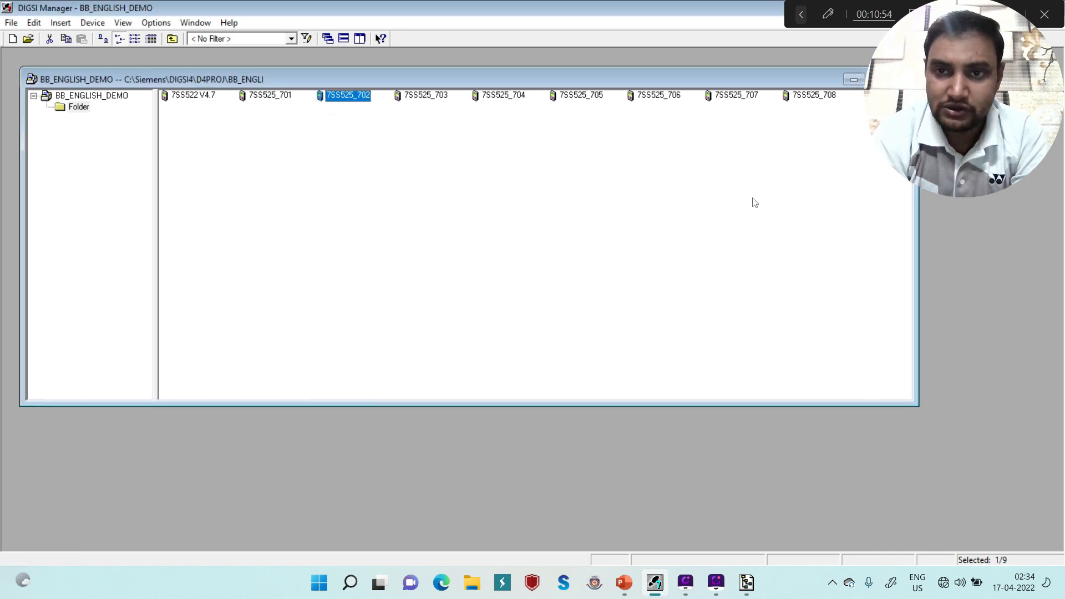
pyautogui.rightClick(827, 97)
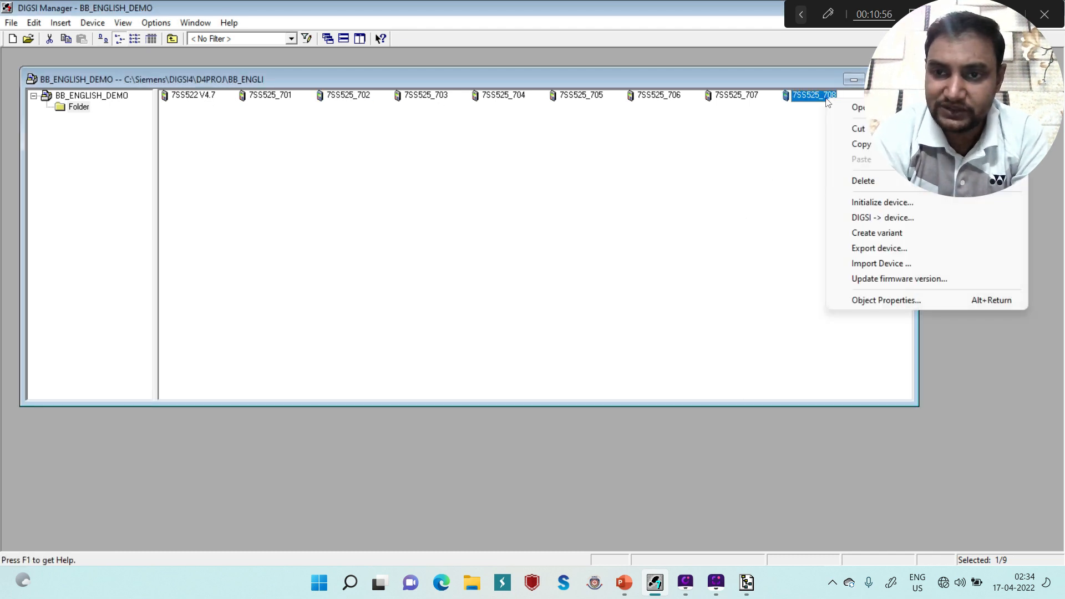
pyautogui.click(868, 298)
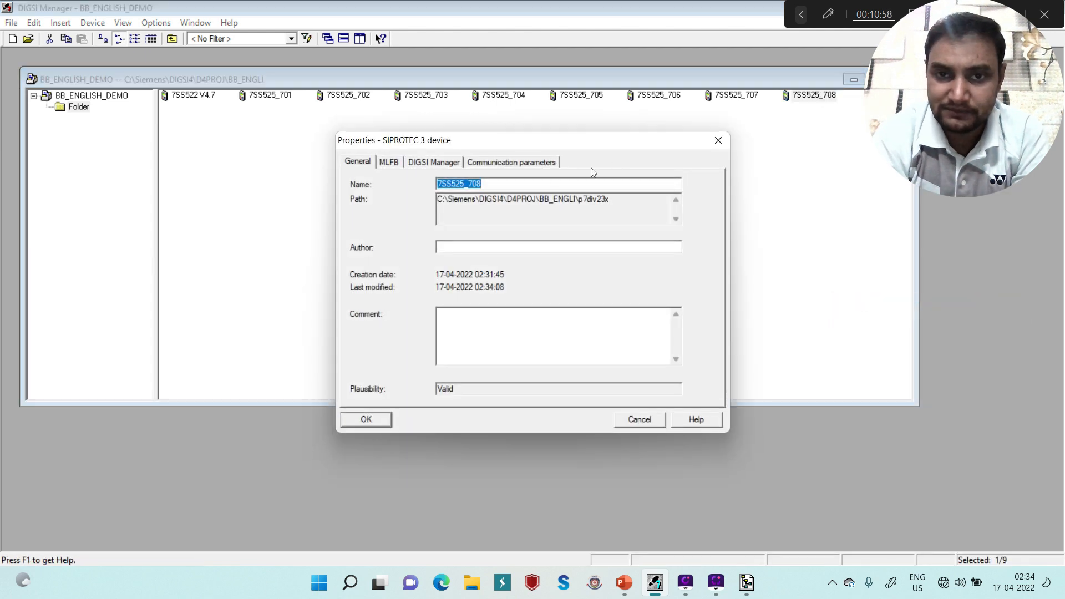
pyautogui.click(542, 164)
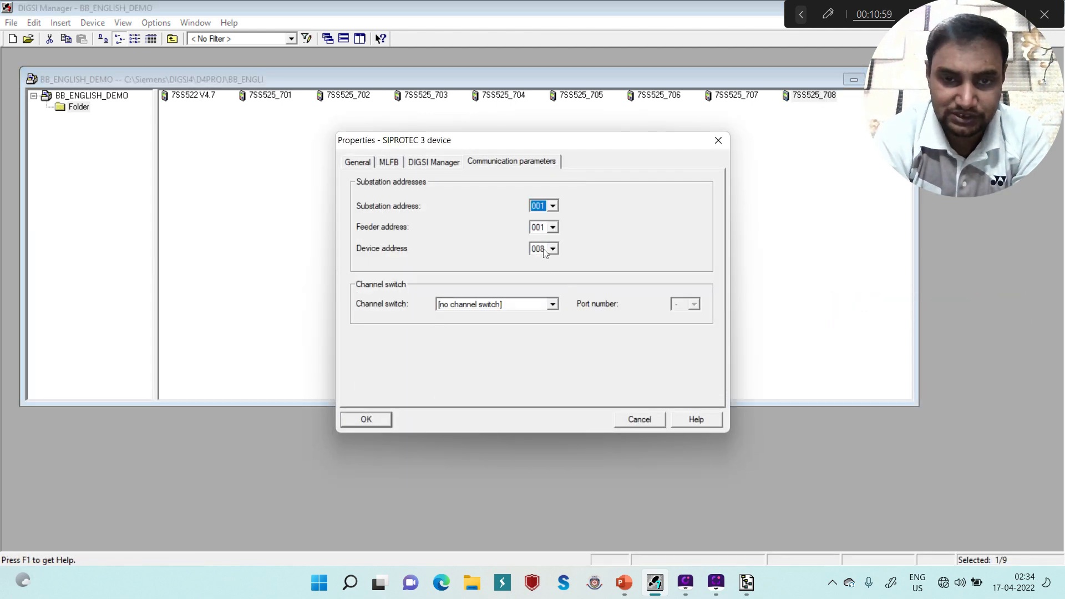
pyautogui.click(385, 422)
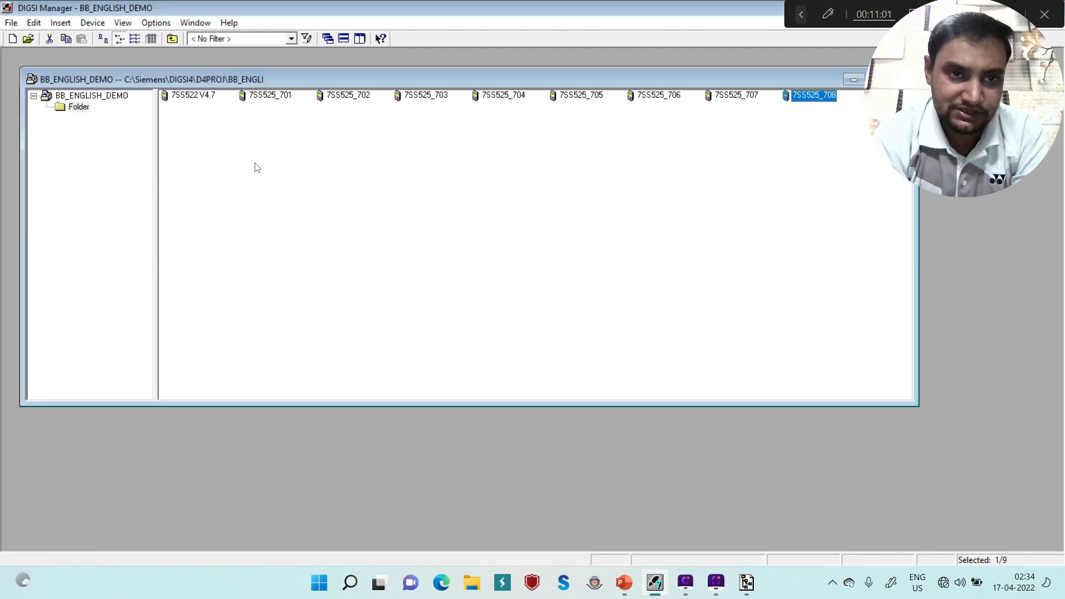
pyautogui.click(190, 100)
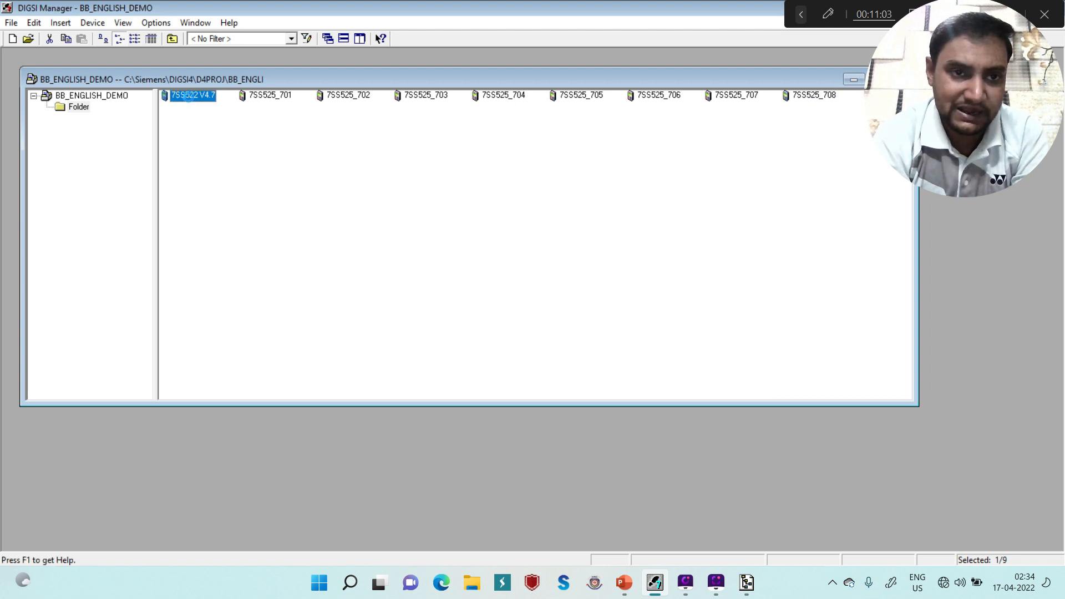
pyautogui.rightClick(190, 99)
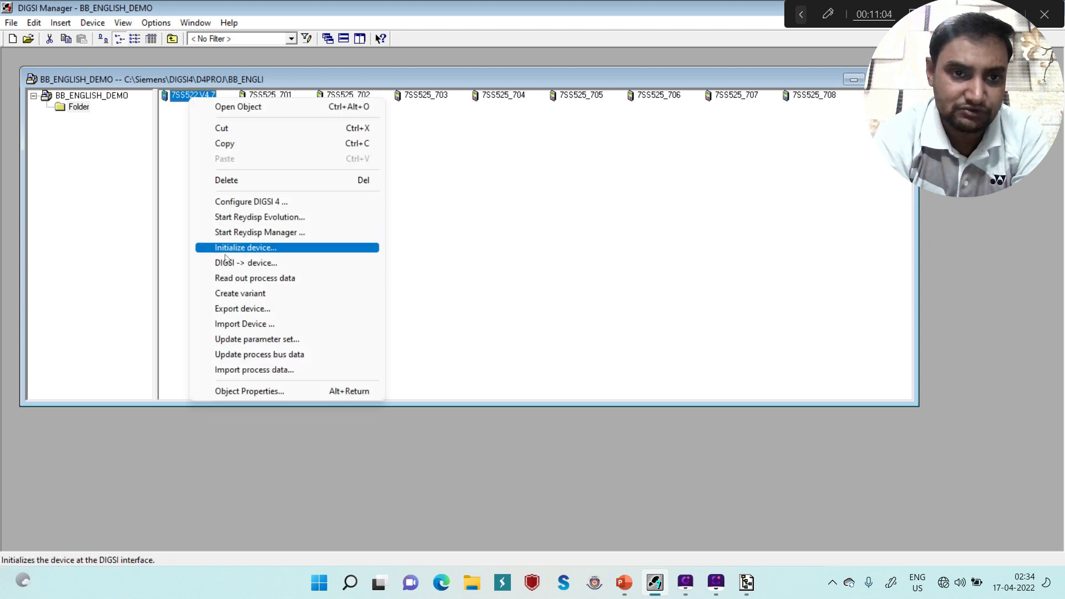
pyautogui.click(498, 333)
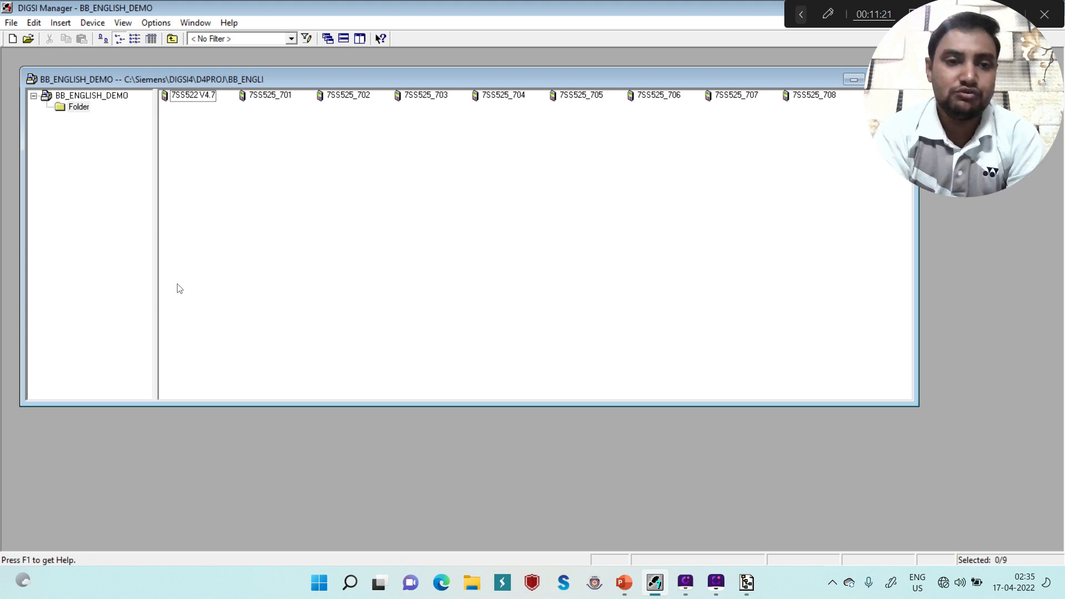
# Step: Open the 7SS522 V4.7 central unit offline and display its Settings functions
pyautogui.doubleClick(203, 104)
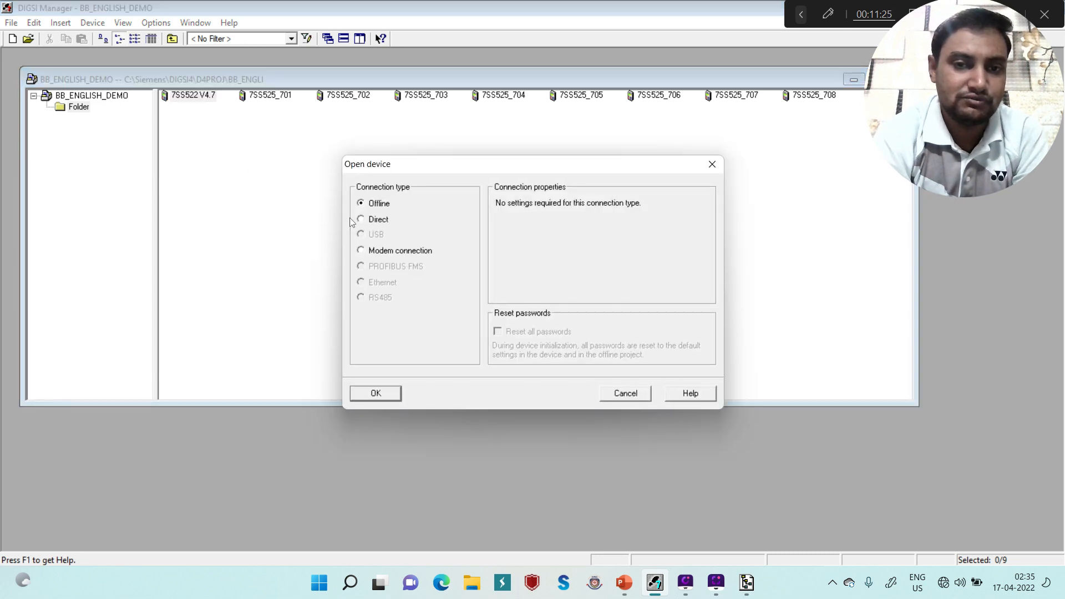
pyautogui.click(371, 393)
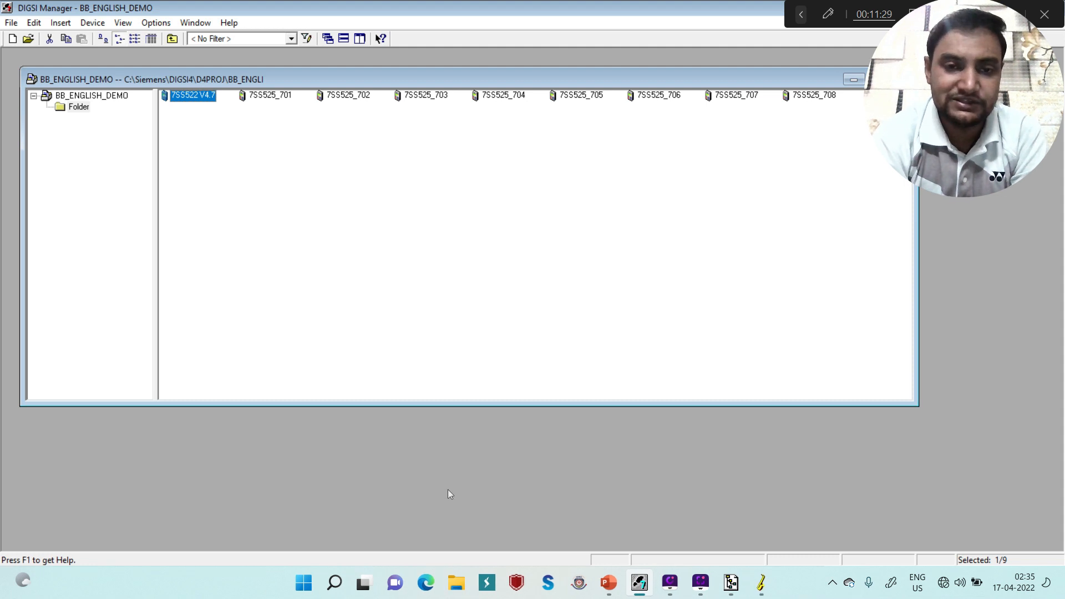
pyautogui.click(753, 589)
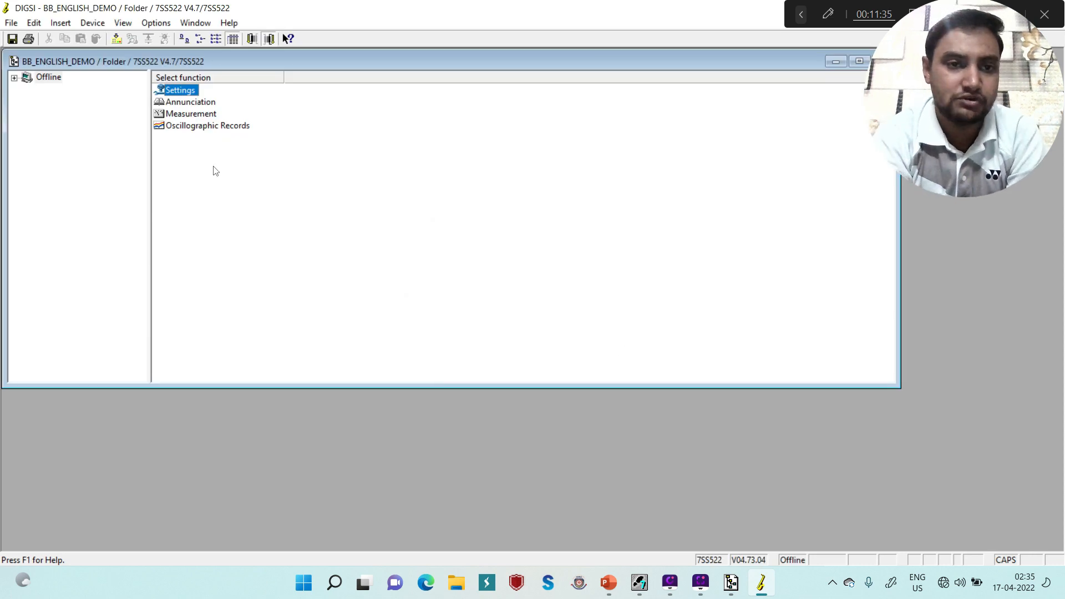
pyautogui.doubleClick(189, 95)
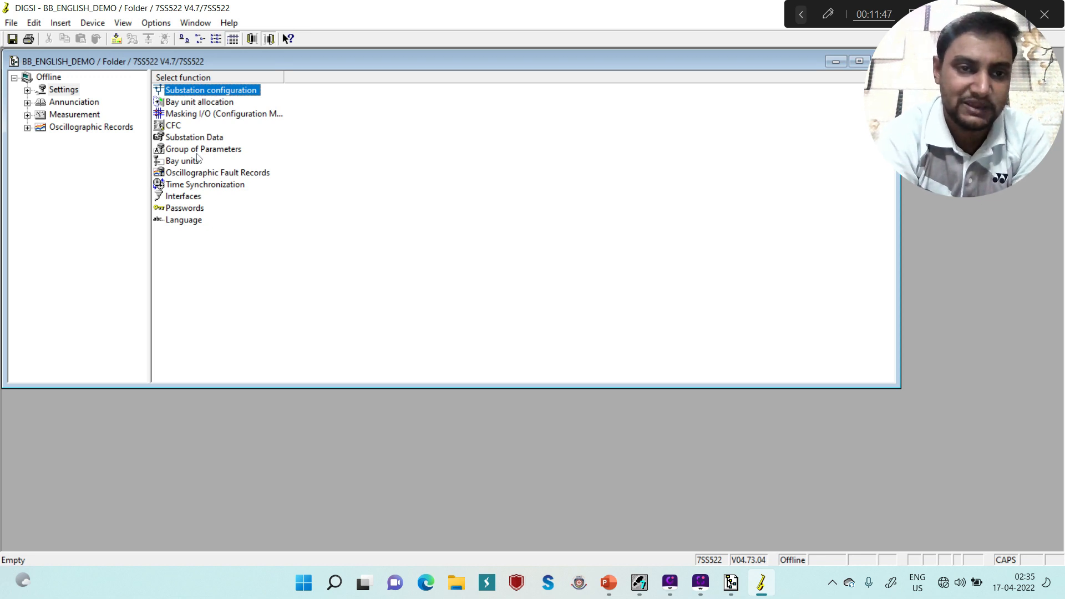
# Step: Check the Bay unit allocation and Bay units functions of the 7SS522 for listed bay units
pyautogui.doubleClick(208, 104)
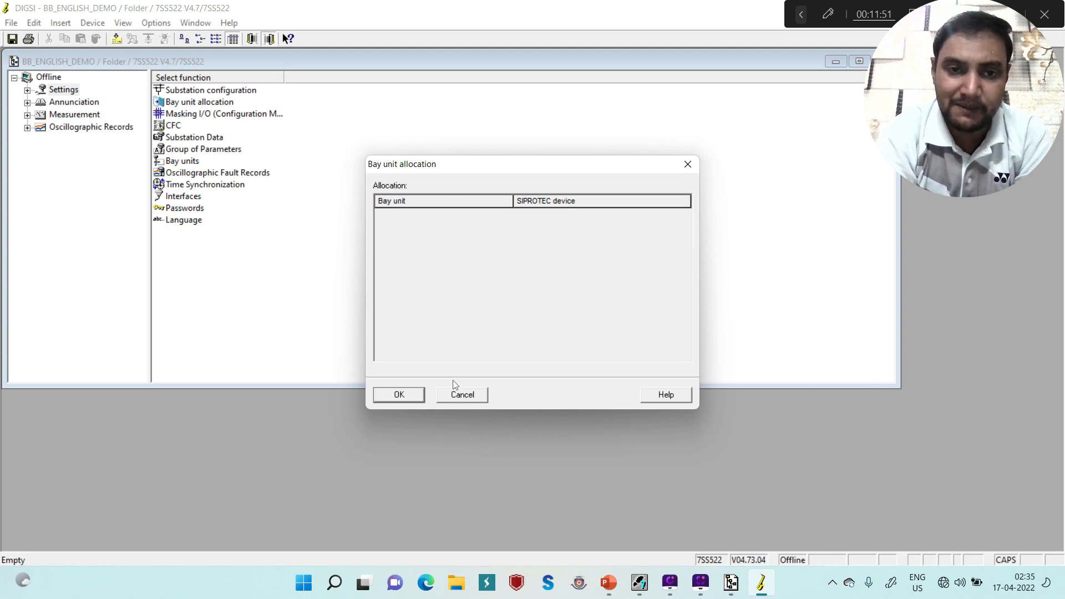
pyautogui.click(448, 400)
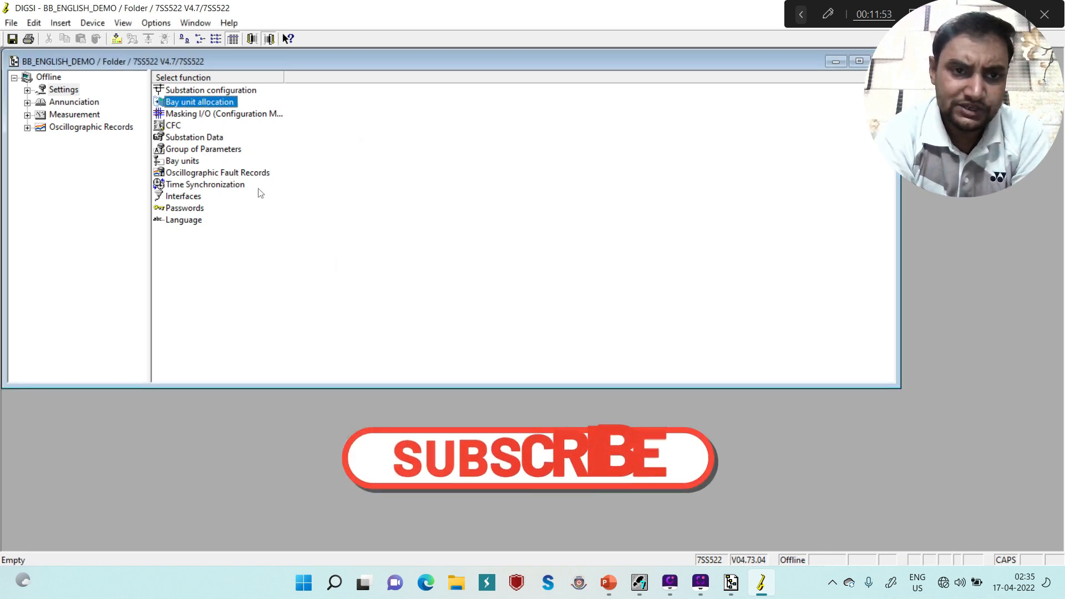
pyautogui.doubleClick(183, 161)
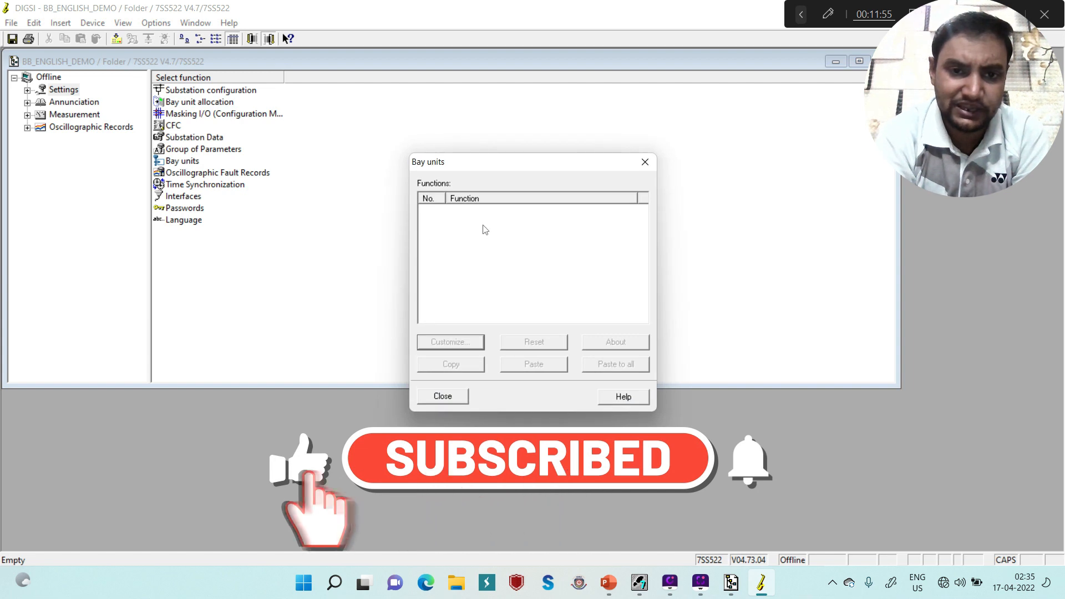
pyautogui.click(454, 401)
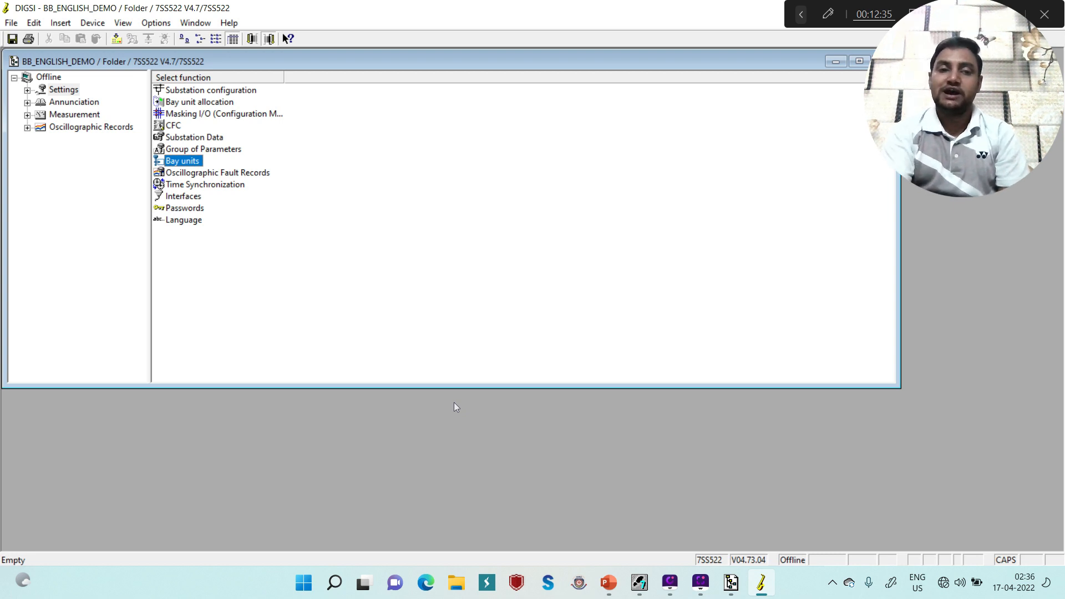
# Step: Open the substation configuration and move the ChkZone label with its Idiff and Istab boxes to the upper-left corner of the chart
pyautogui.doubleClick(237, 91)
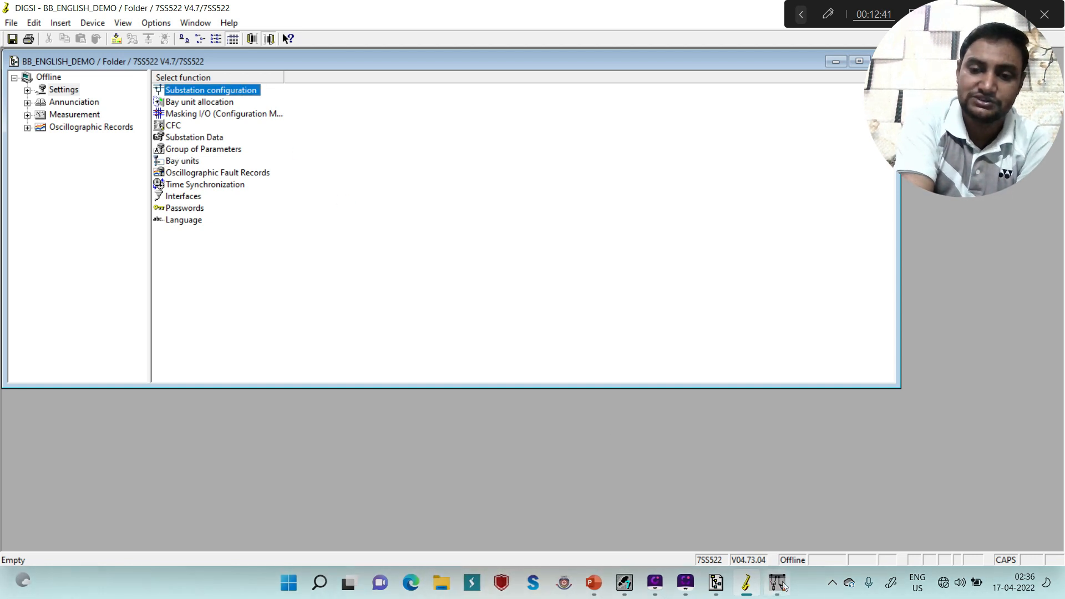
pyautogui.click(778, 584)
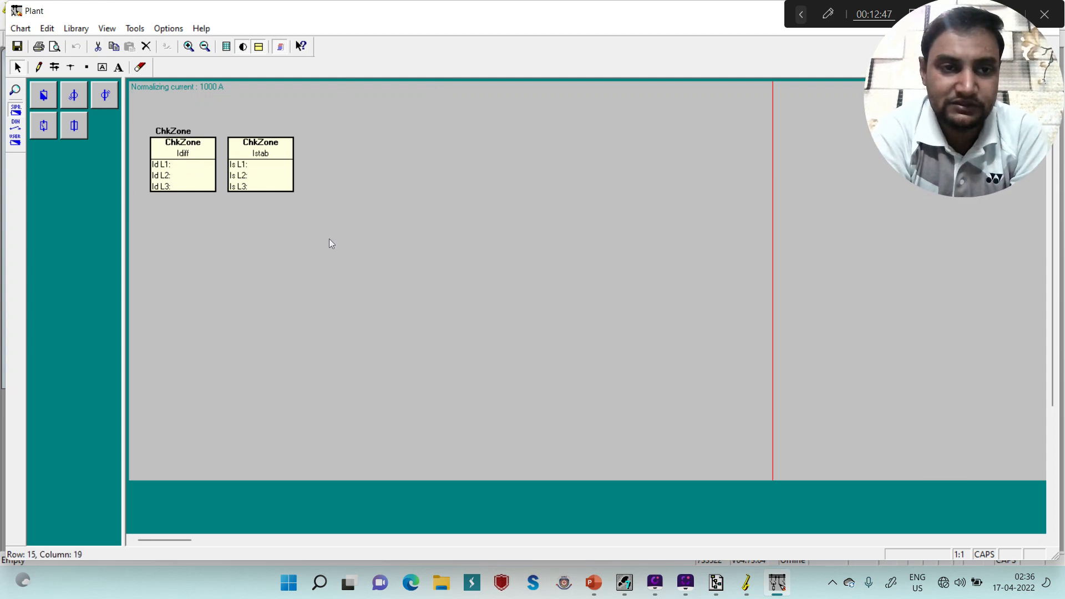
pyautogui.moveTo(331, 244); pyautogui.dragTo(150, 125)
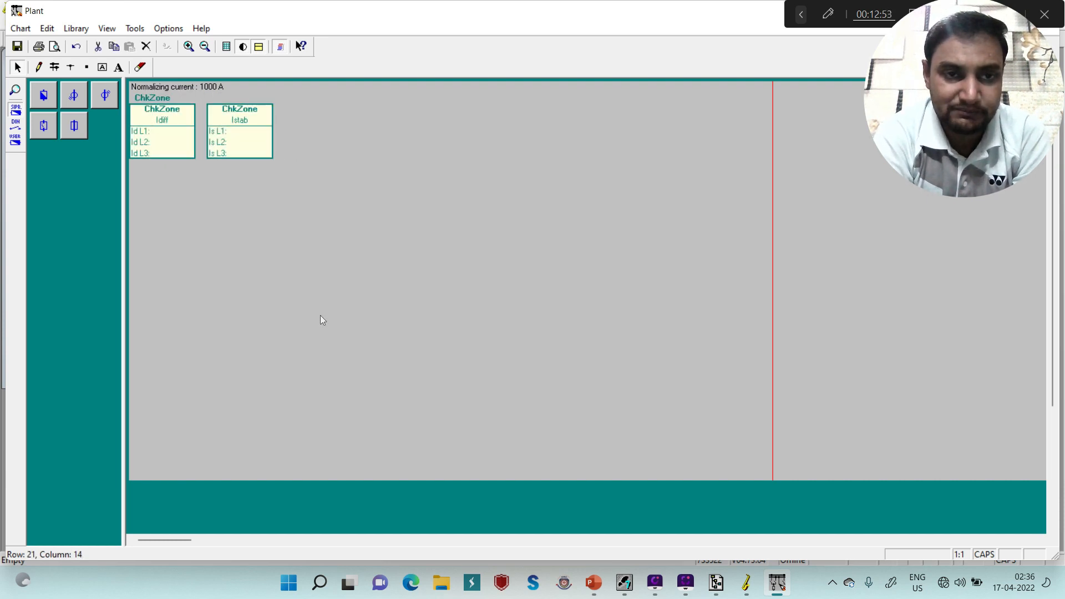
pyautogui.click(320, 317)
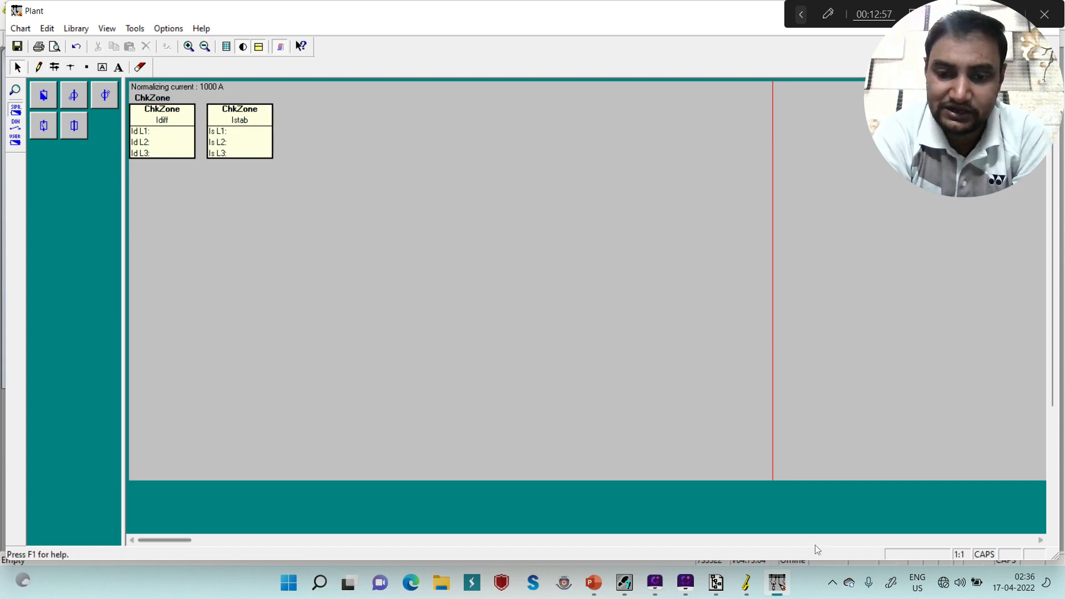
# Step: Switch to PowerPoint to examine the hand-drawn BB-1 and BB-2 busbar layout, and return to the Plant chart
pyautogui.click(597, 589)
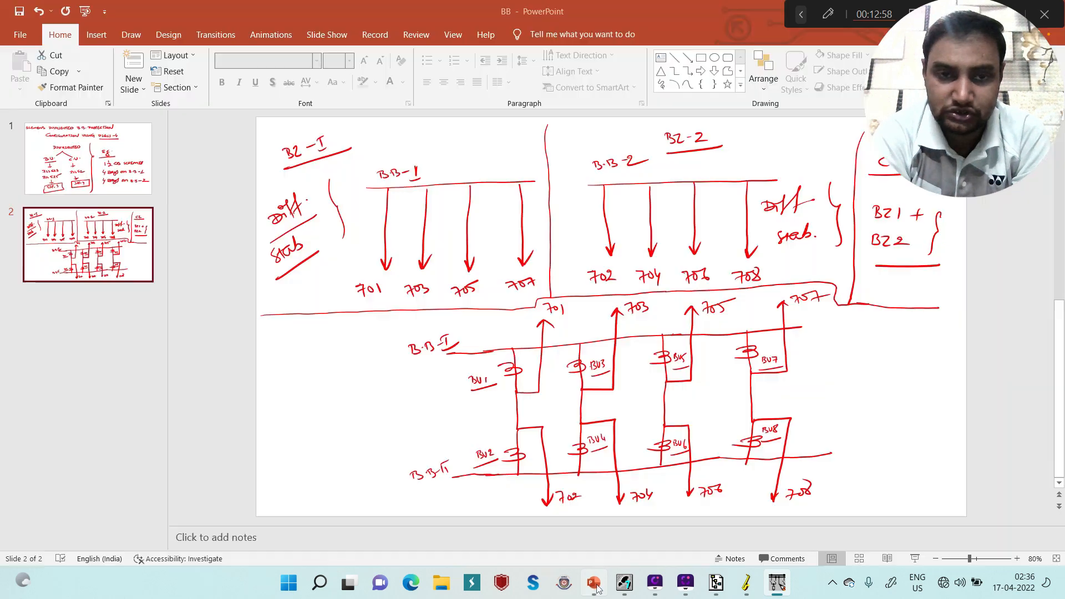
pyautogui.click(103, 141)
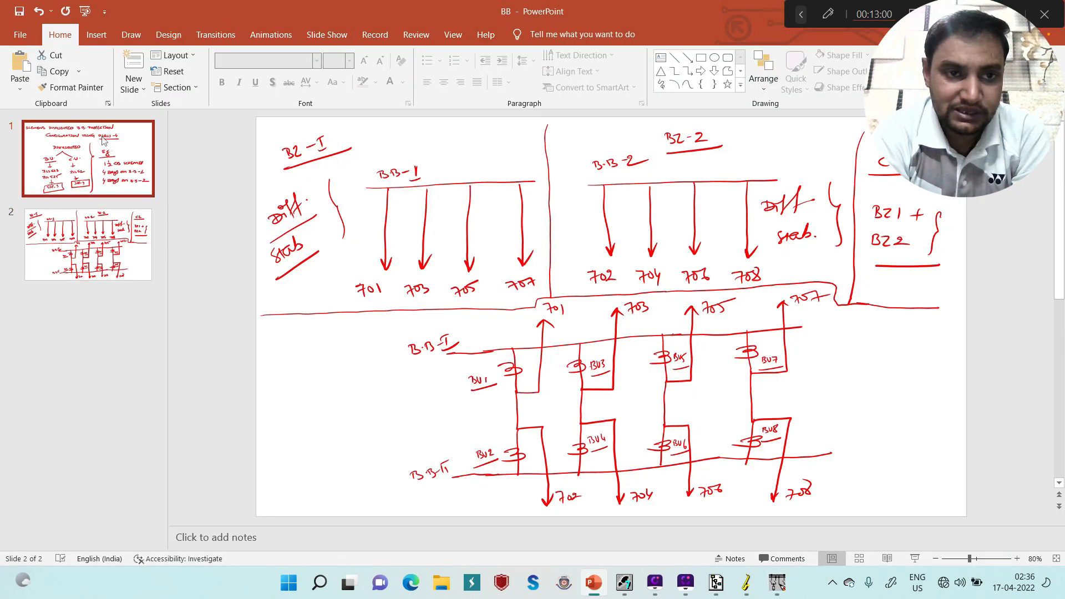
pyautogui.click(99, 241)
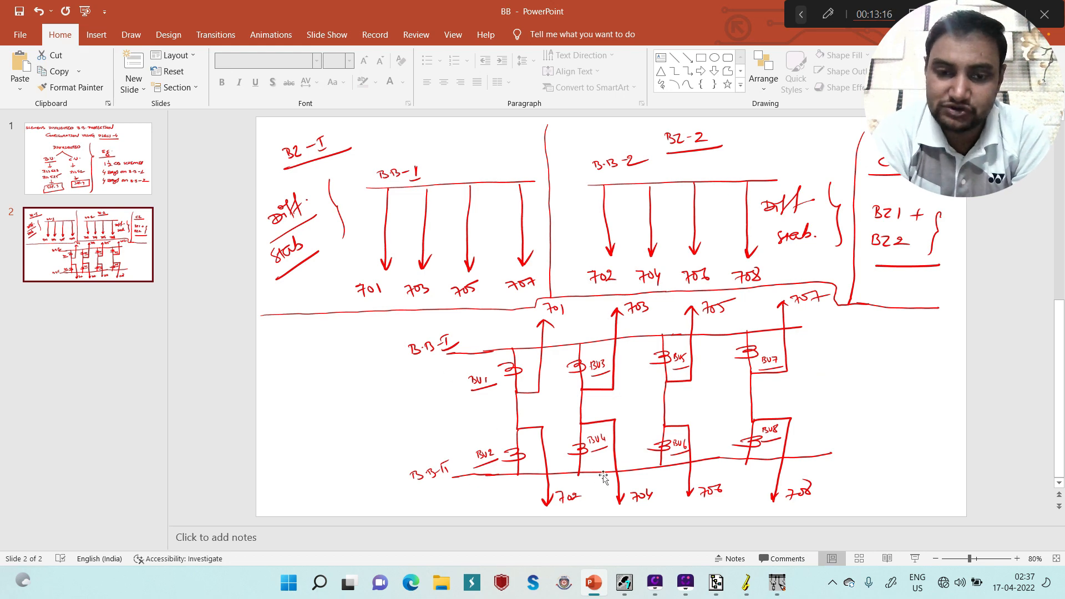
pyautogui.click(776, 582)
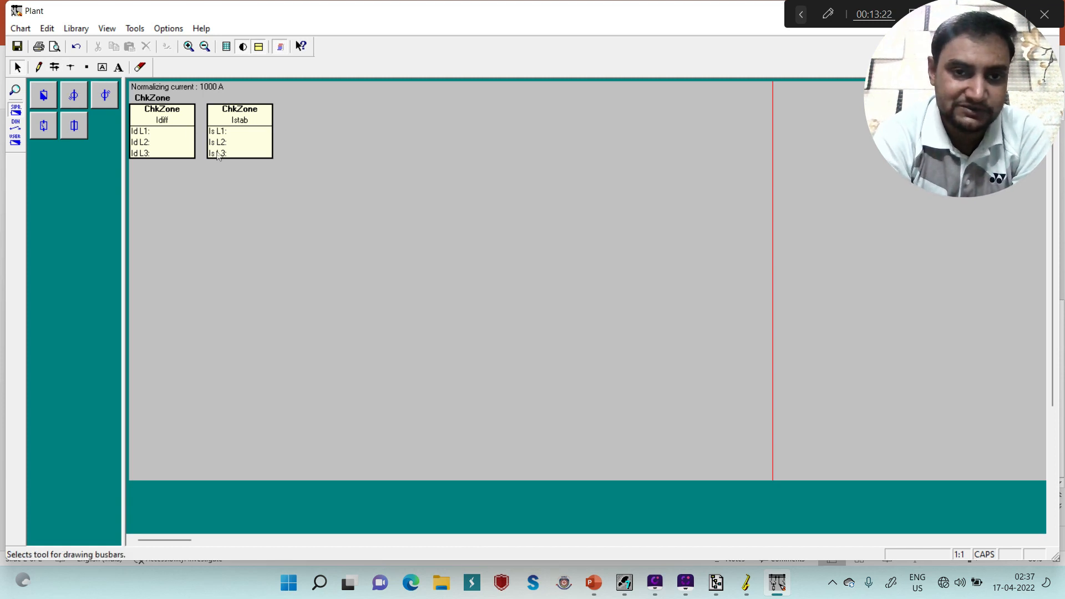
# Step: Draw a long horizontal busbar below the ChkZone boxes and move its Idiff and Istab boxes above it, beside the ChkZone boxes
pyautogui.click(63, 71)
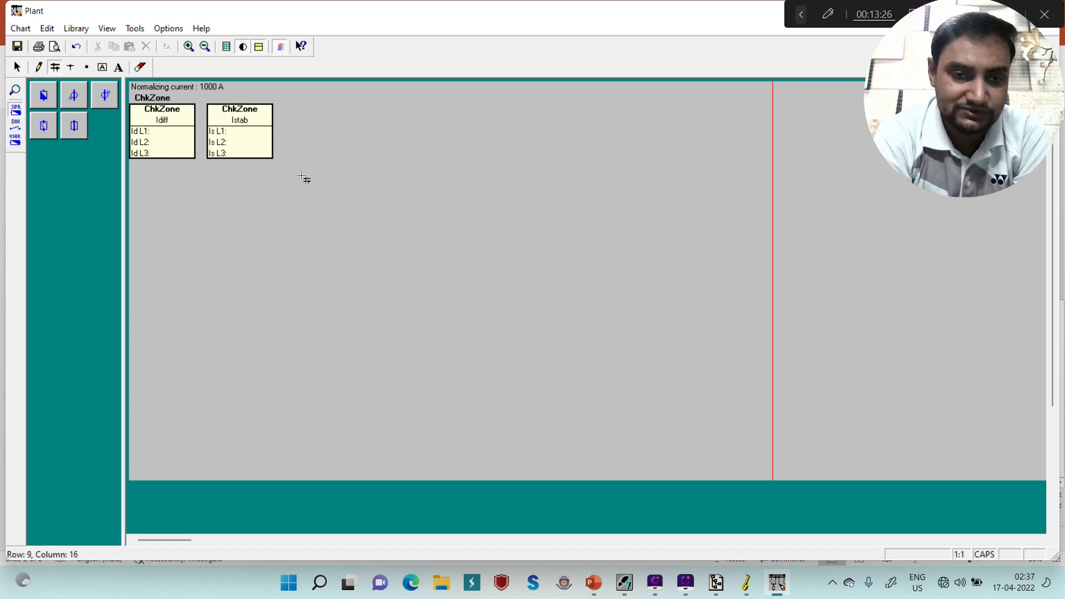
pyautogui.moveTo(292, 180); pyautogui.dragTo(733, 176)
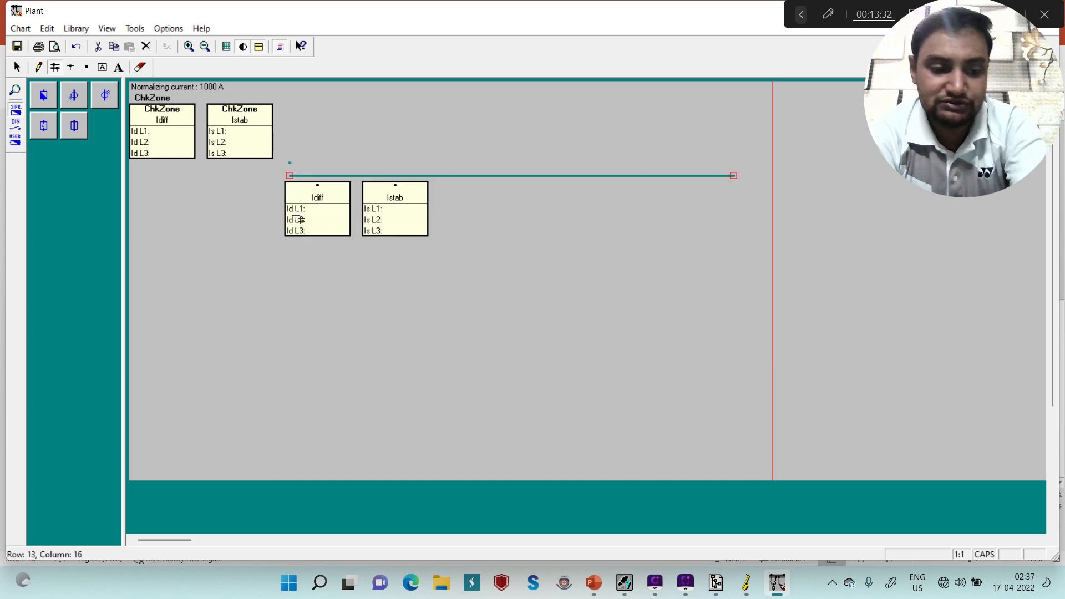
pyautogui.press('Escape')
pyautogui.moveTo(454, 248); pyautogui.dragTo(263, 158)
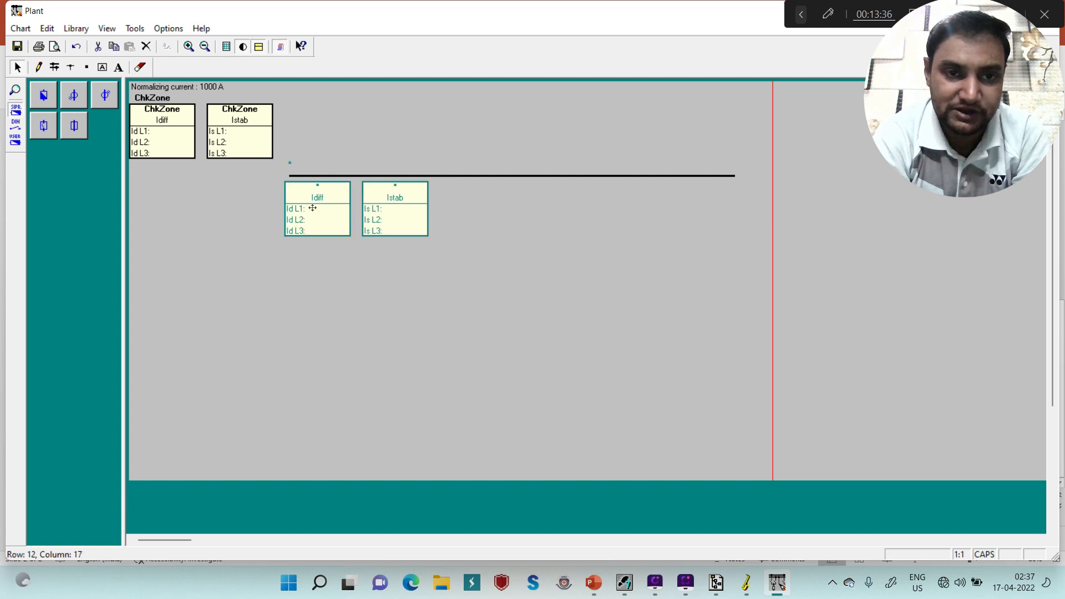
pyautogui.moveTo(313, 208); pyautogui.dragTo(309, 126)
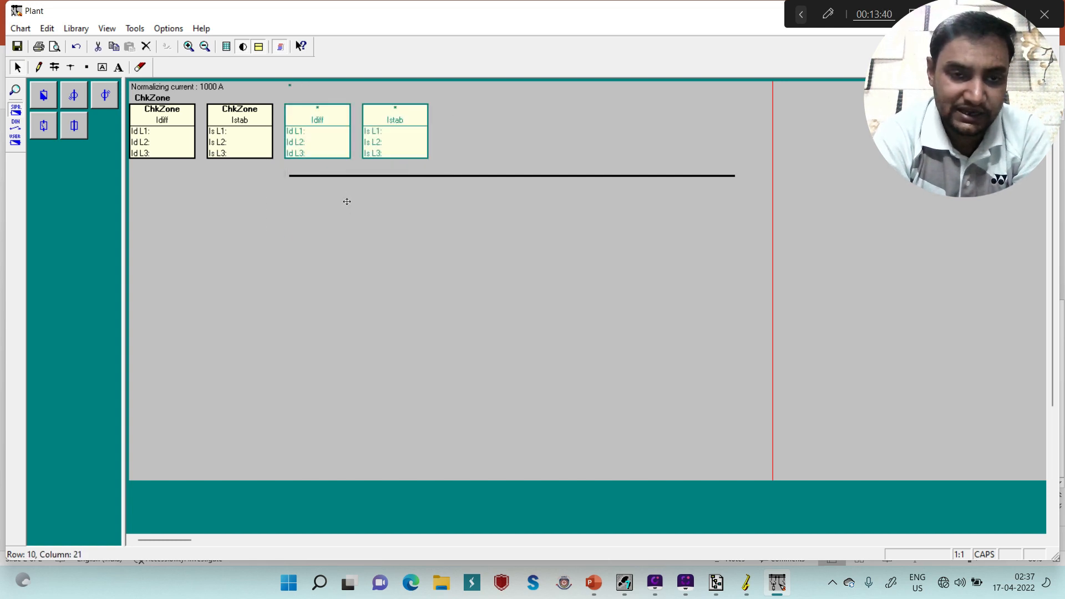
pyautogui.click(347, 201)
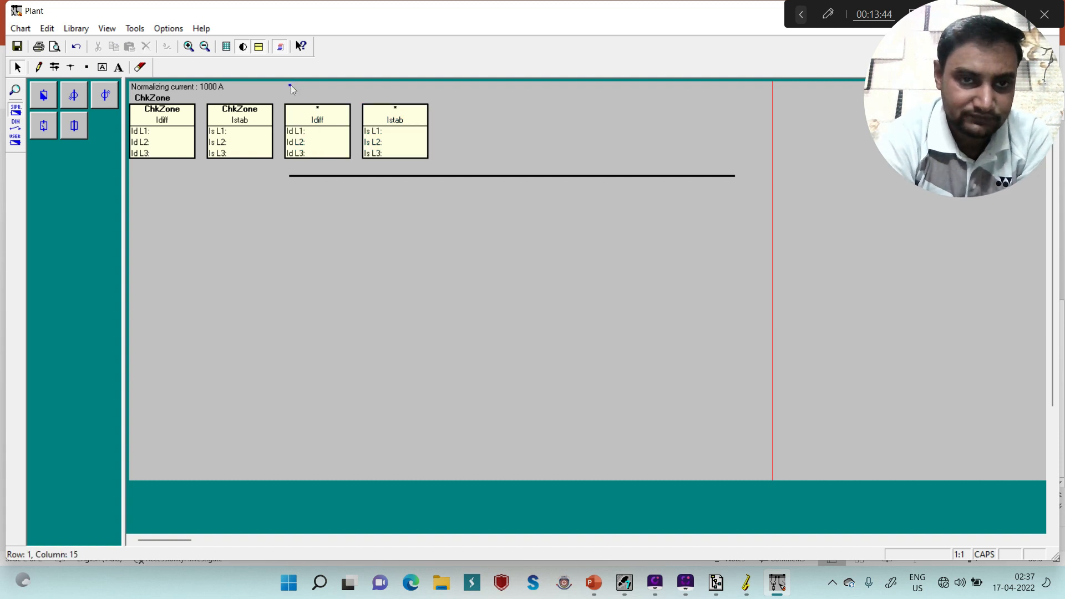
# Step: Give the busbar the short name BB-1 and the long name BUS-1 in its object properties
pyautogui.rightClick(290, 87)
pyautogui.click(309, 101)
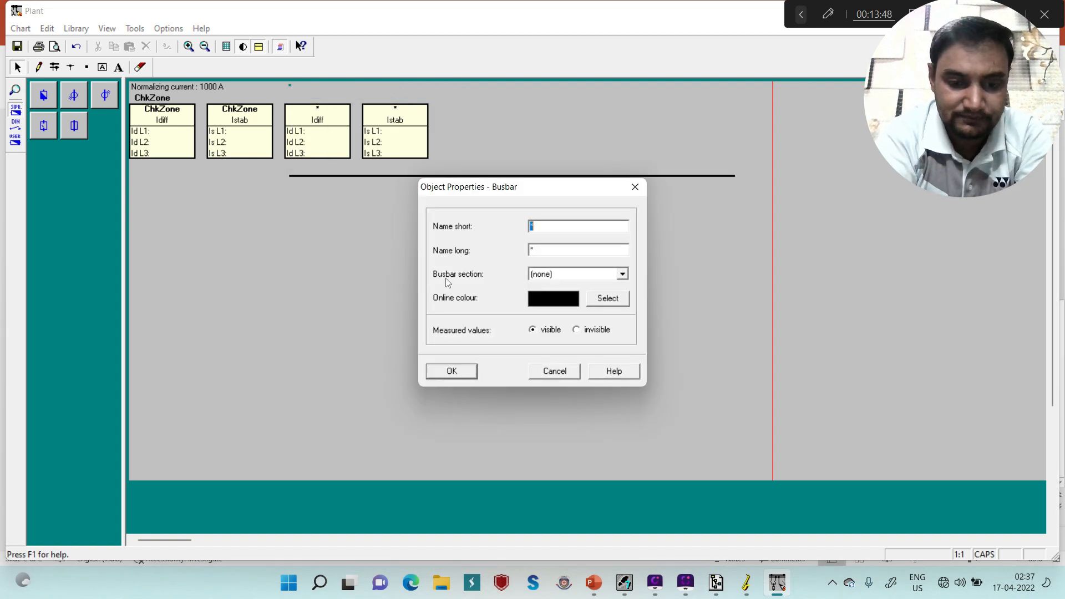
pyautogui.write('BB')
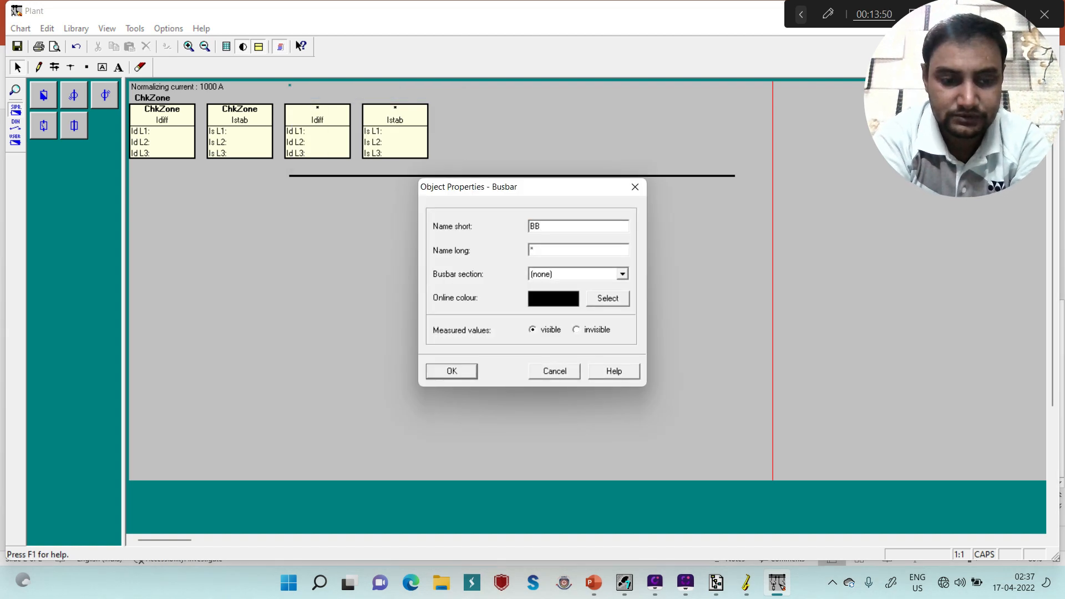
pyautogui.write('-1')
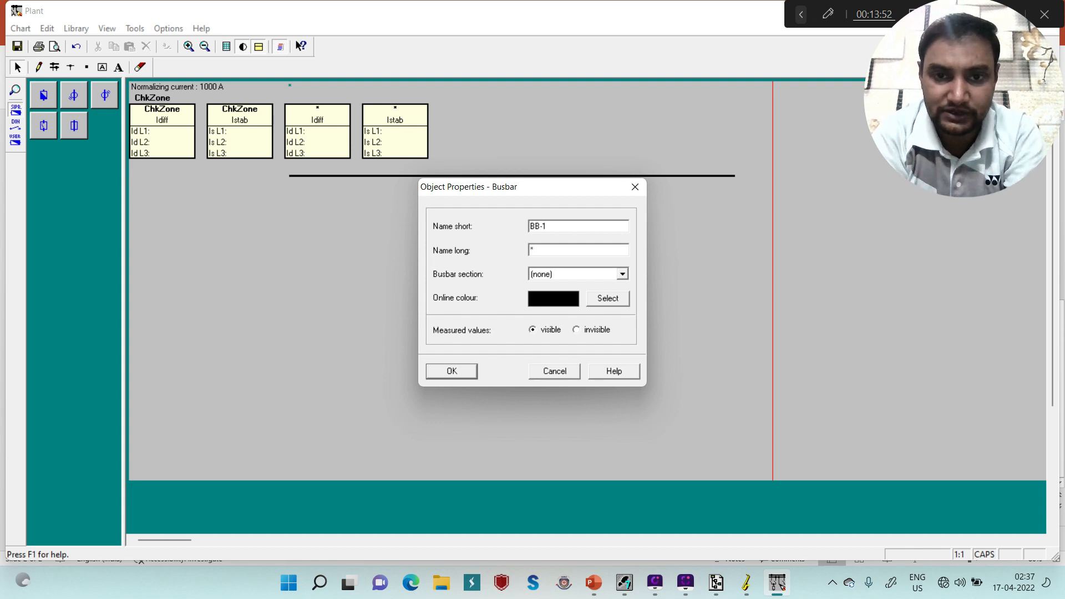
pyautogui.press('Tab')
pyautogui.write('BUS-1B')
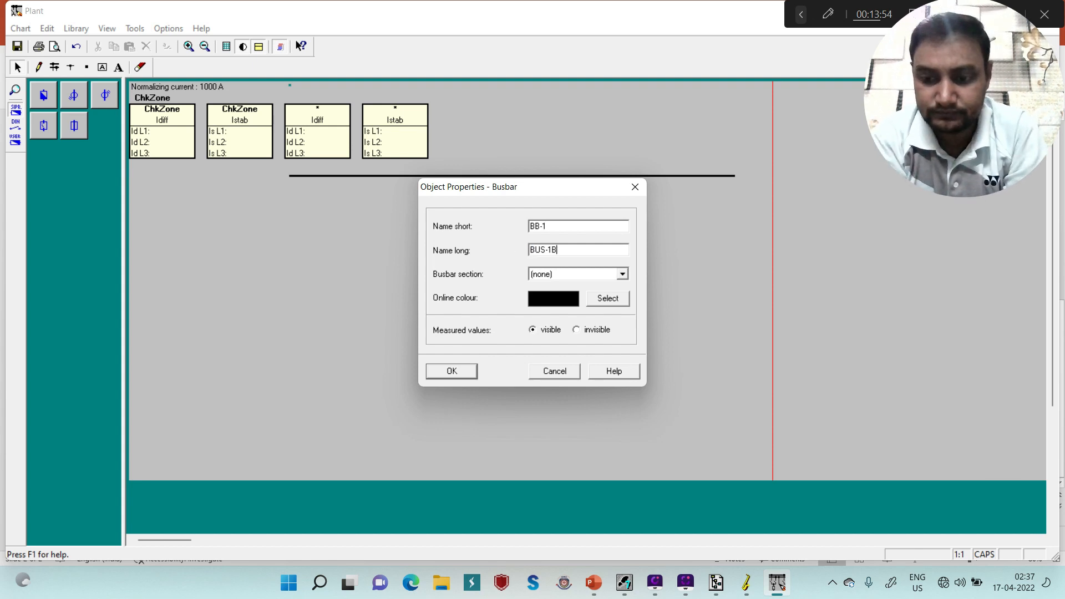
pyautogui.press('BackSpace')
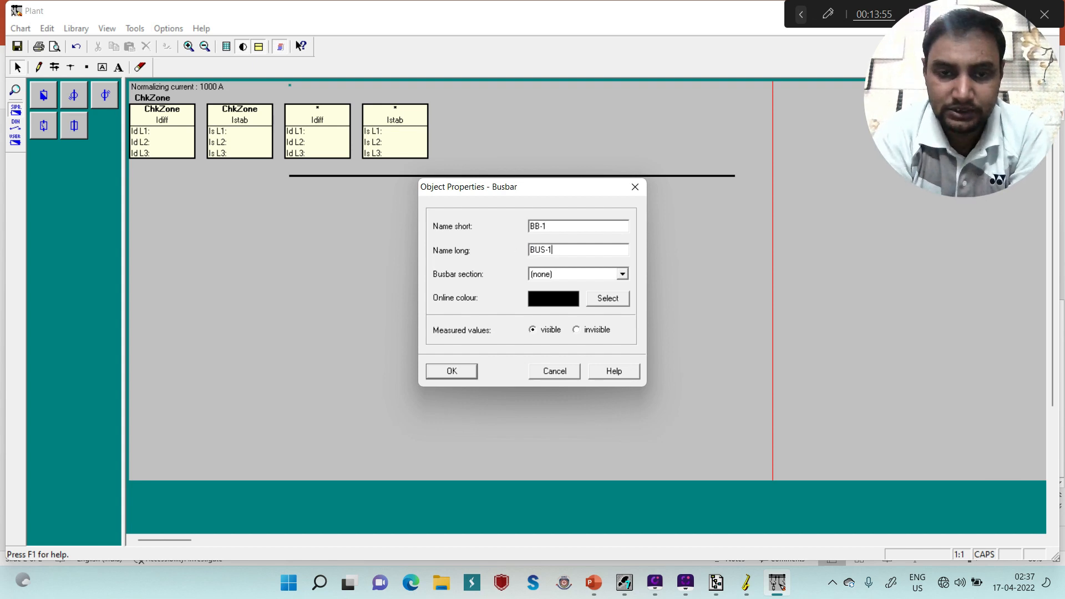
# Step: Assign the busbar to section BS1 with a red online colour, and move its BUS-1 label beside the line's left end
pyautogui.click(622, 276)
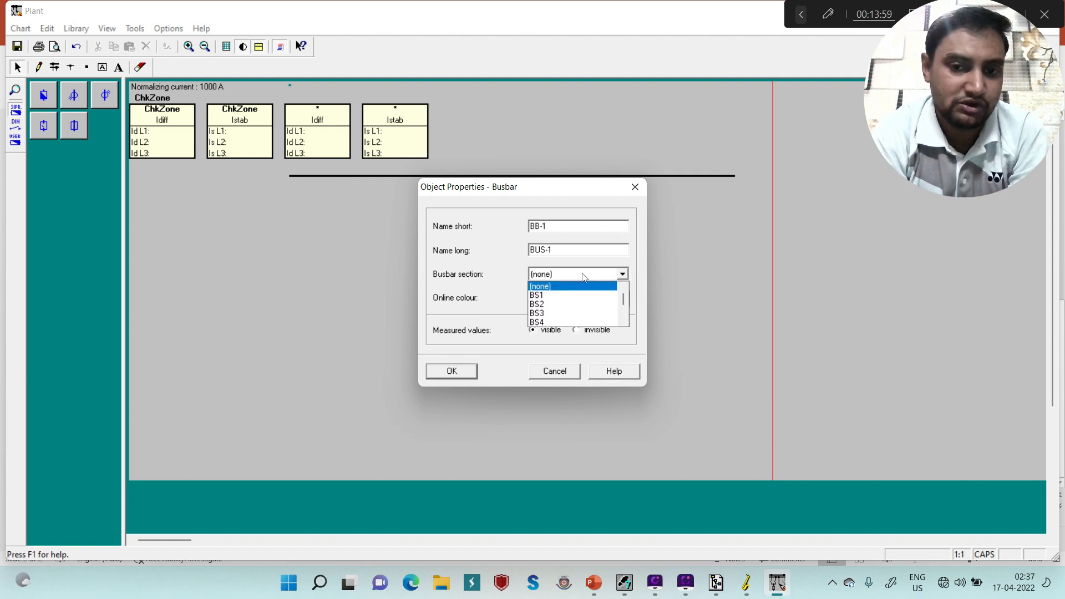
pyautogui.click(539, 295)
pyautogui.click(610, 303)
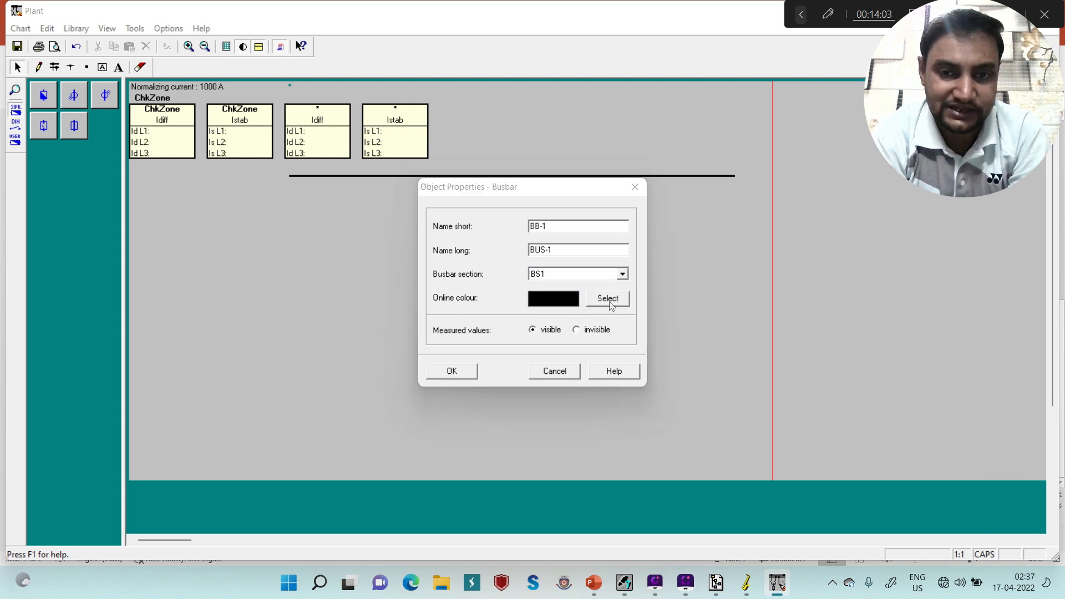
pyautogui.click(470, 227)
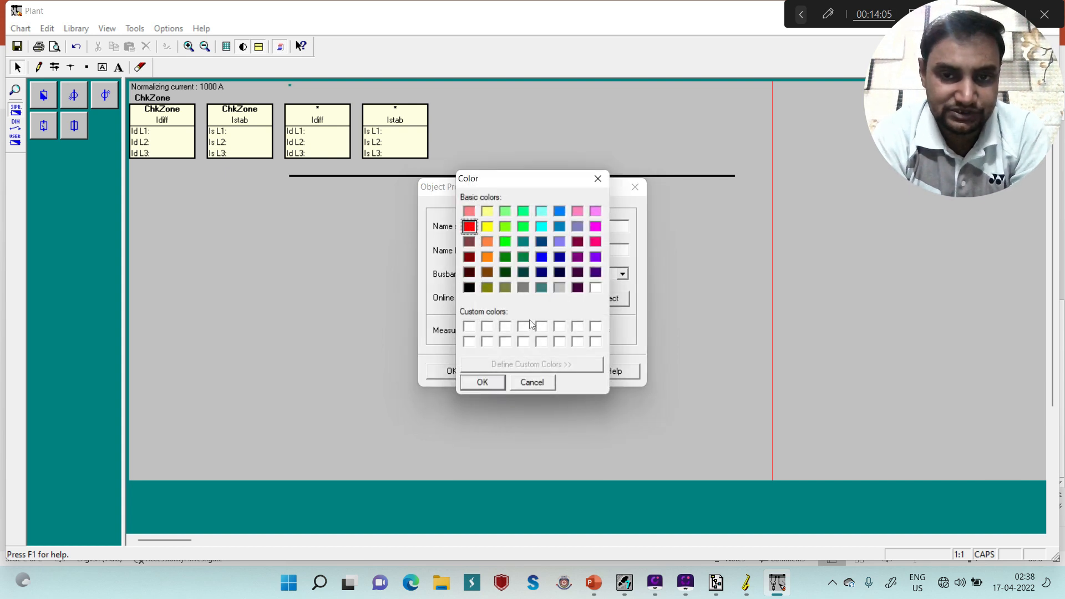
pyautogui.click(496, 388)
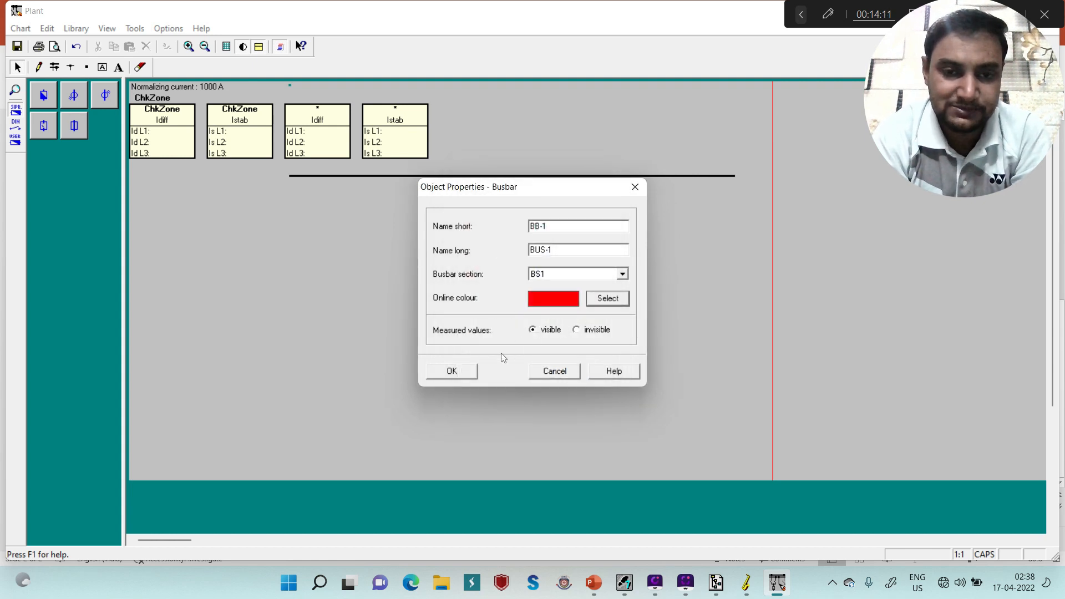
pyautogui.click(465, 372)
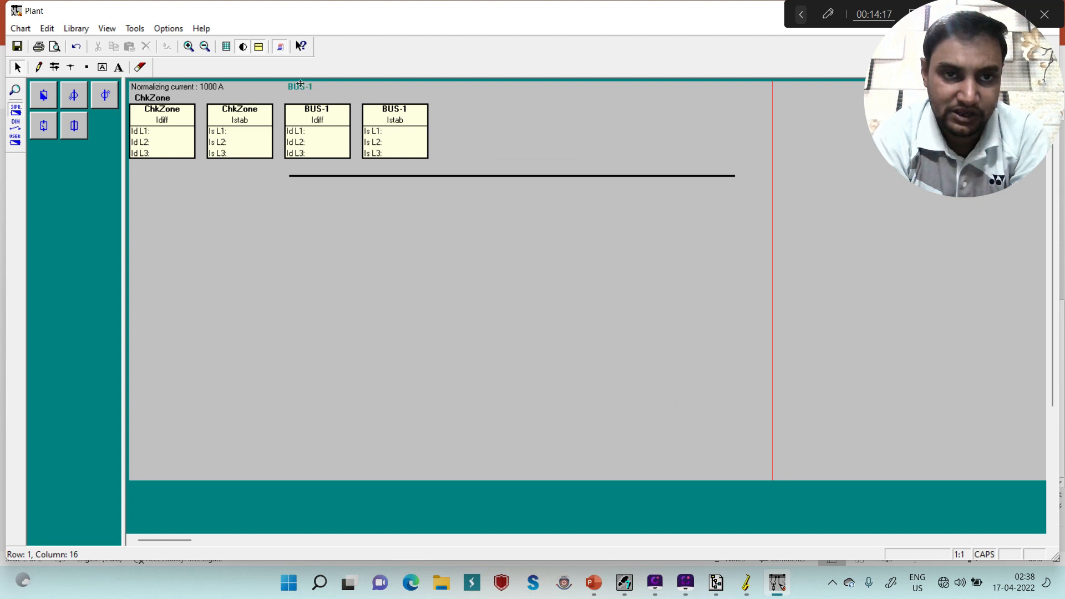
pyautogui.moveTo(300, 88); pyautogui.dragTo(267, 175)
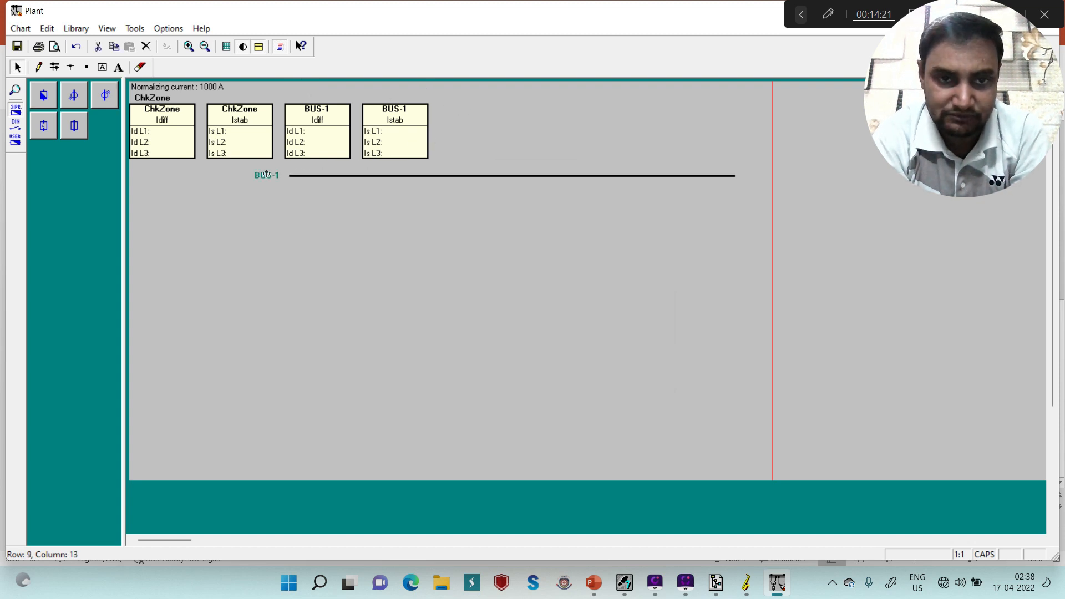
pyautogui.click(367, 224)
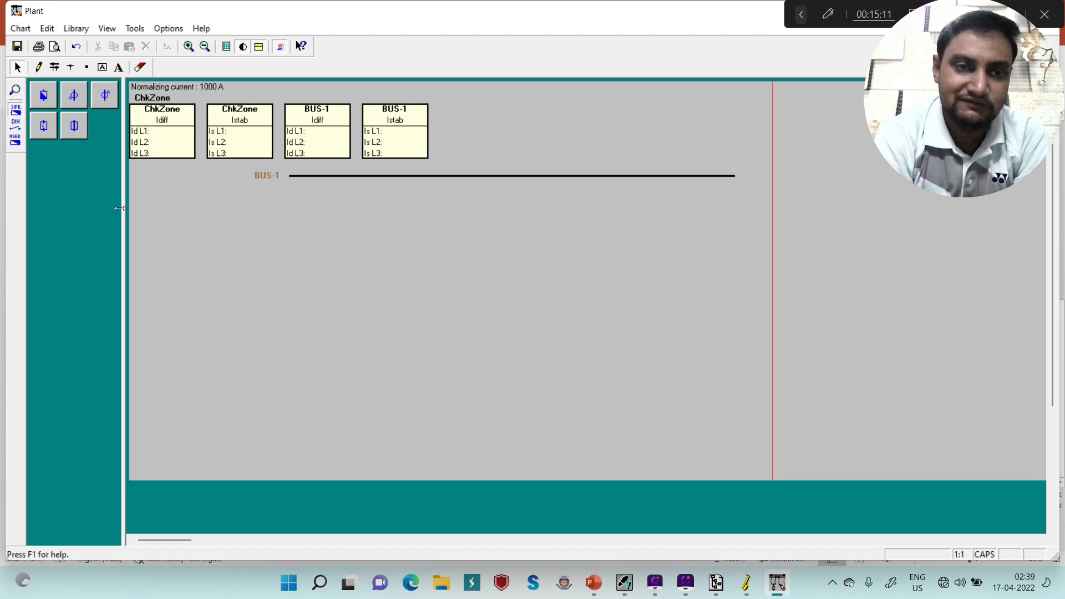
# Step: Place a DC ON disconnector, a circuit breaker and a CT Top current transformer in a vertical column below the left end of BUS-1
pyautogui.click(82, 132)
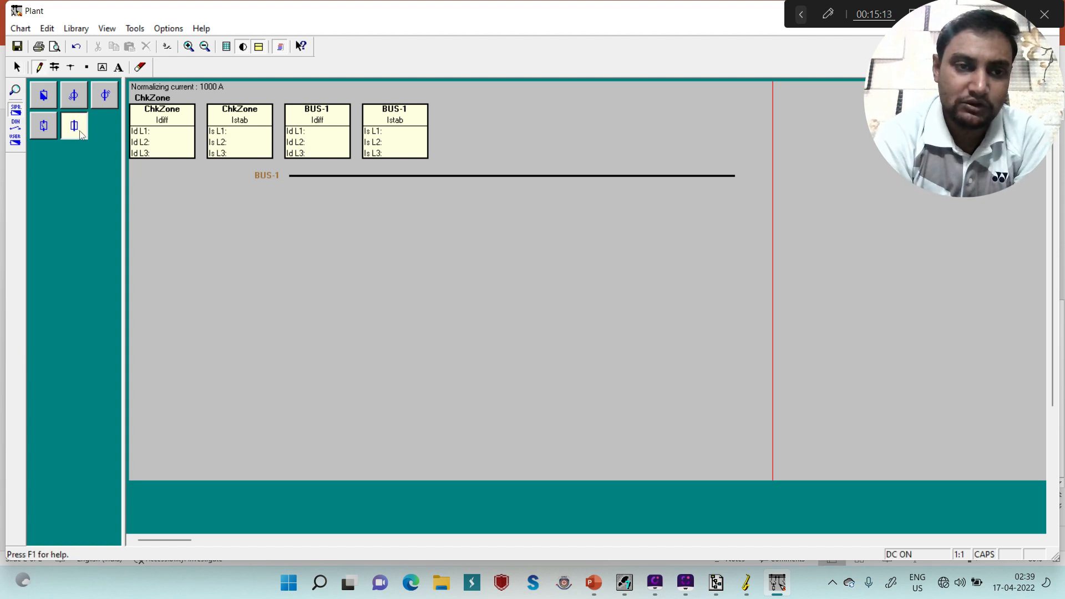
pyautogui.click(311, 207)
pyautogui.click(44, 95)
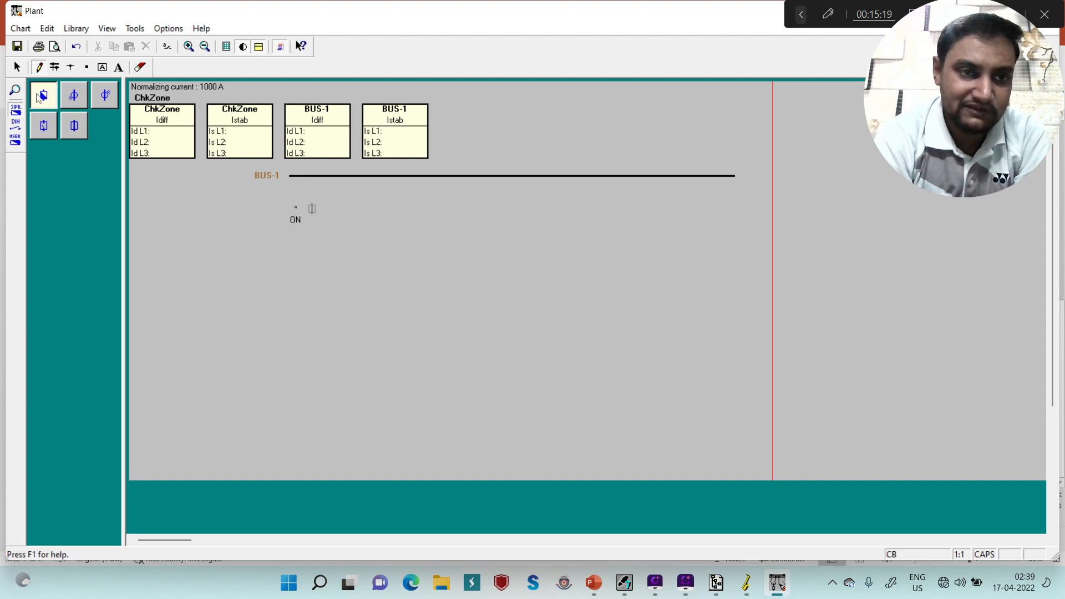
pyautogui.click(312, 232)
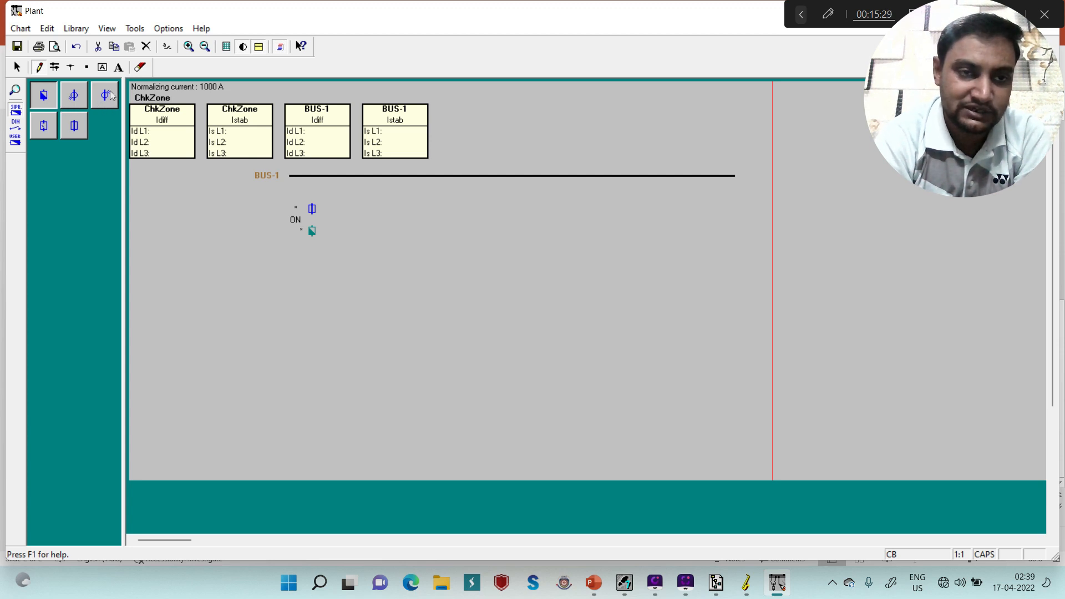
pyautogui.click(108, 94)
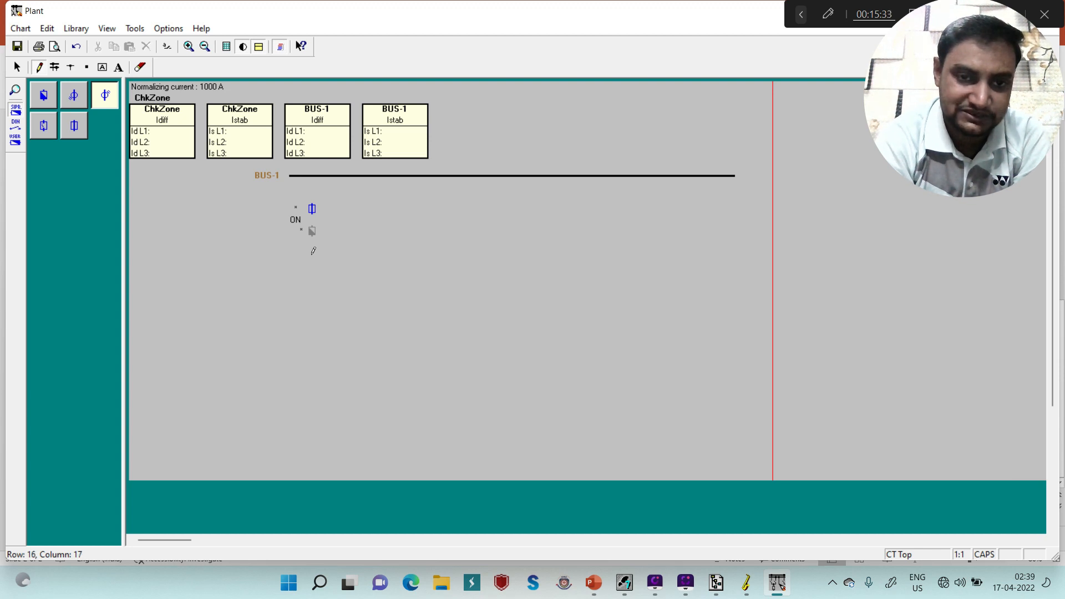
pyautogui.click(312, 253)
pyautogui.click(312, 253)
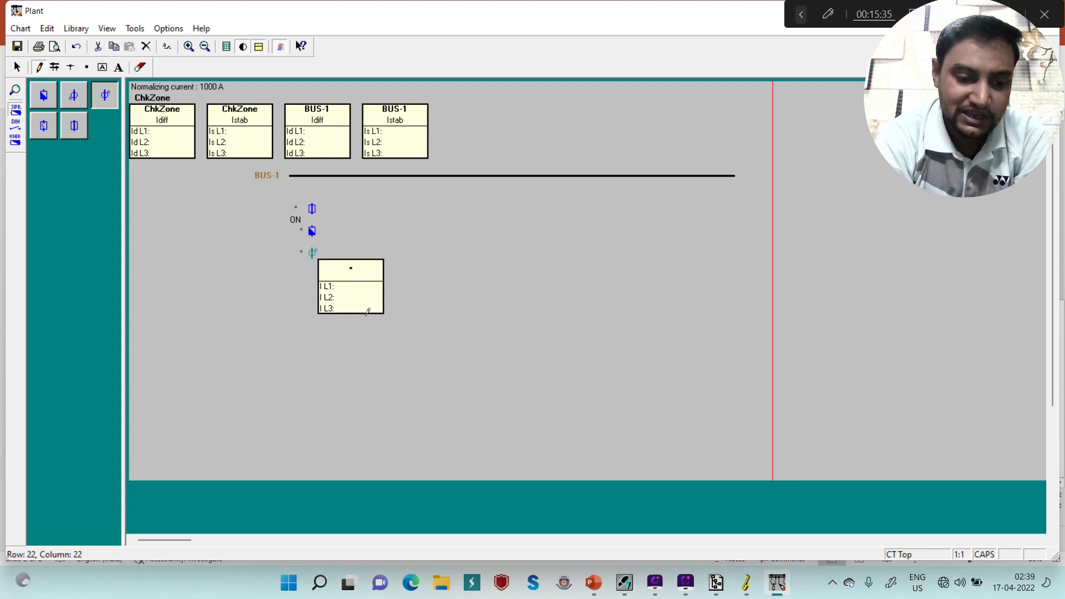
# Step: Move the current transformer's measured-value box directly below the column of bay symbols, leaving a gap beneath the transformer
pyautogui.press('Escape')
pyautogui.click(357, 295)
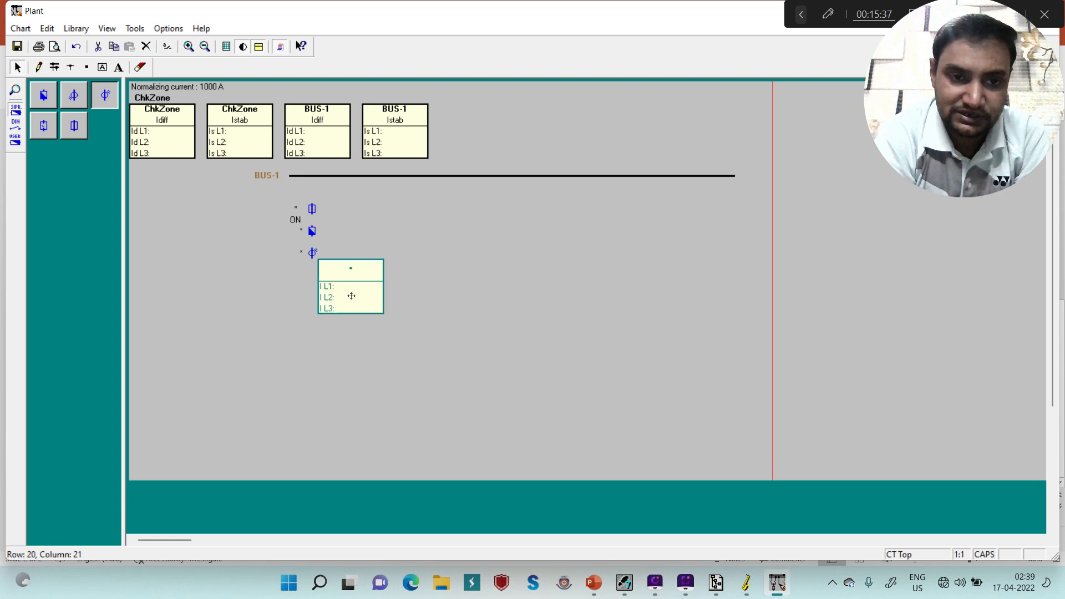
pyautogui.moveTo(356, 295)
pyautogui.mouseDown()
pyautogui.moveTo(324, 306)
pyautogui.moveTo(312, 329)
pyautogui.mouseUp()
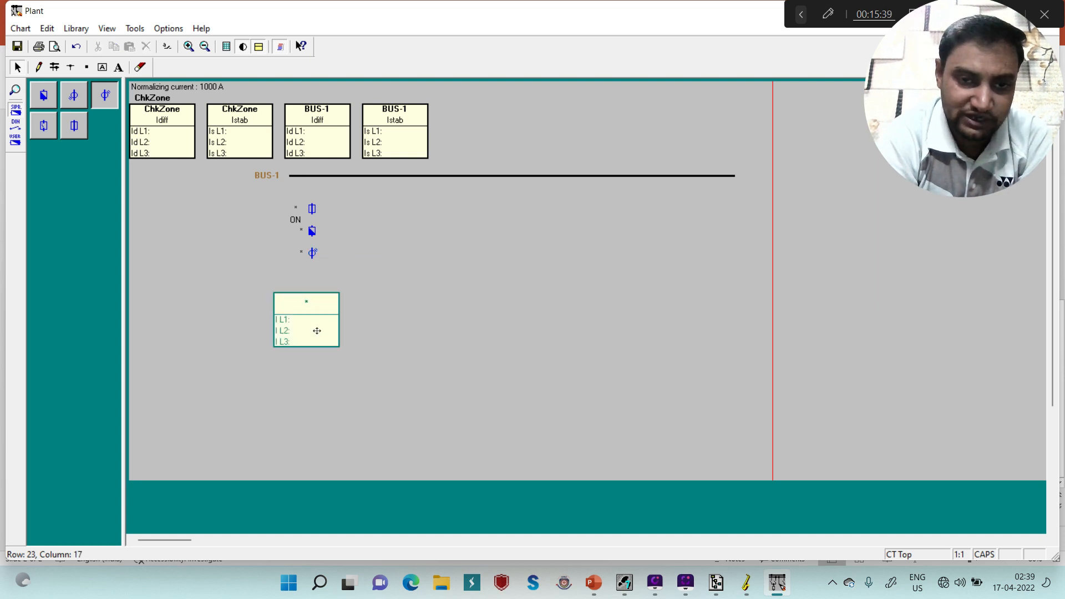
pyautogui.click(433, 387)
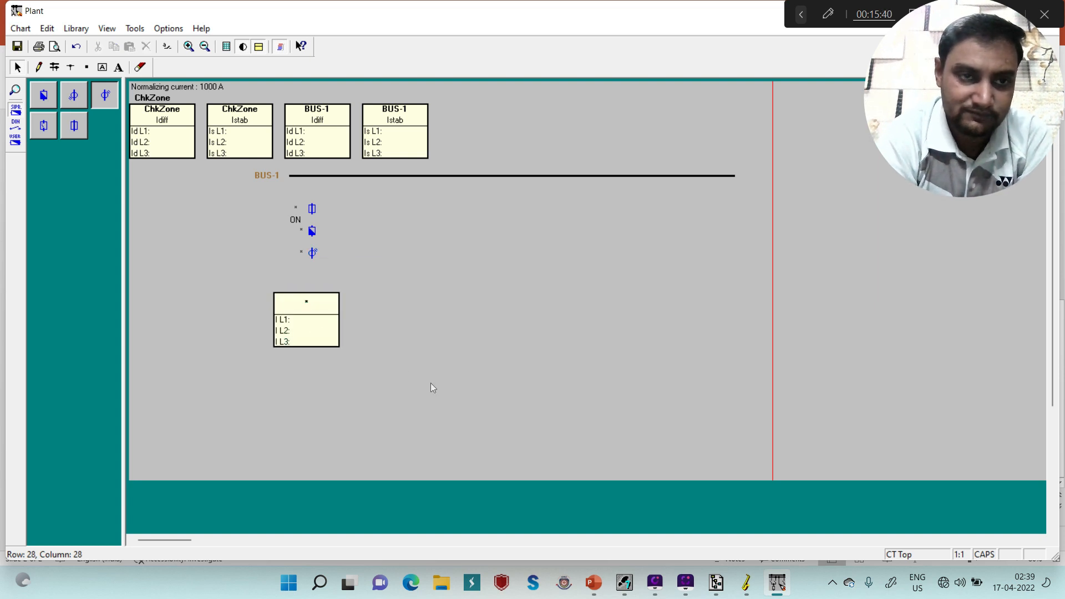
# Step: Draw a vertical connection line from BUS-1 through the disconnector, circuit breaker and current transformer, ending above the measured-value box
pyautogui.click(74, 68)
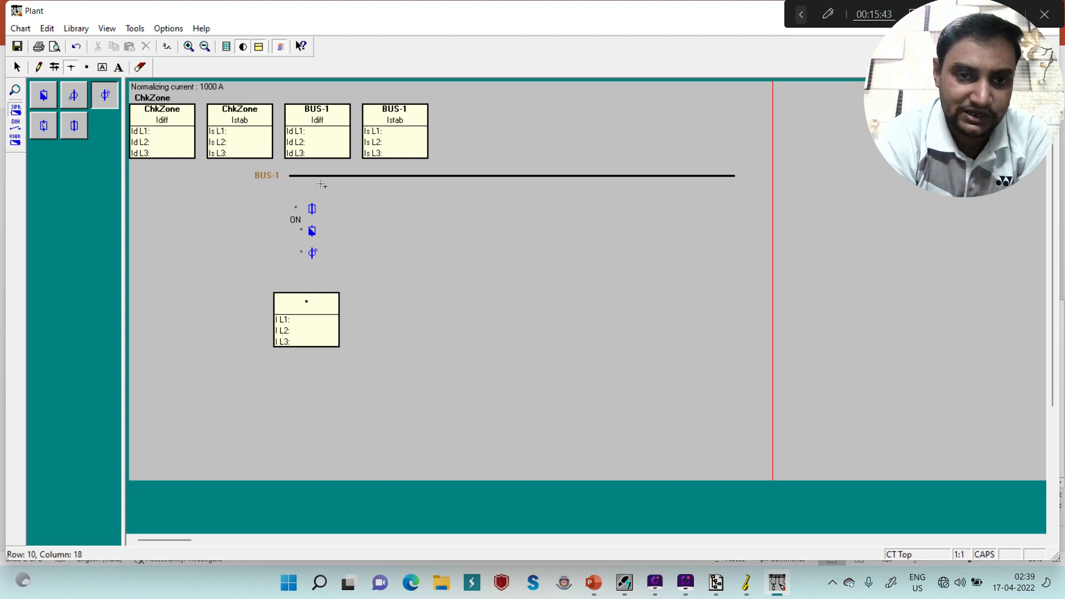
pyautogui.moveTo(313, 175); pyautogui.dragTo(306, 274)
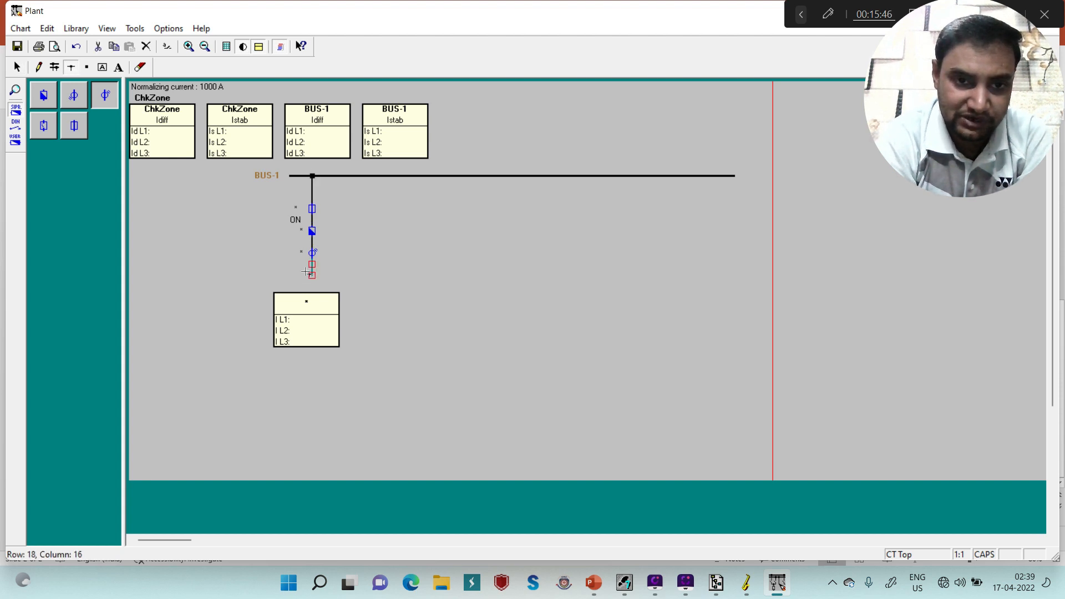
pyautogui.rightClick(407, 288)
pyautogui.click(407, 288)
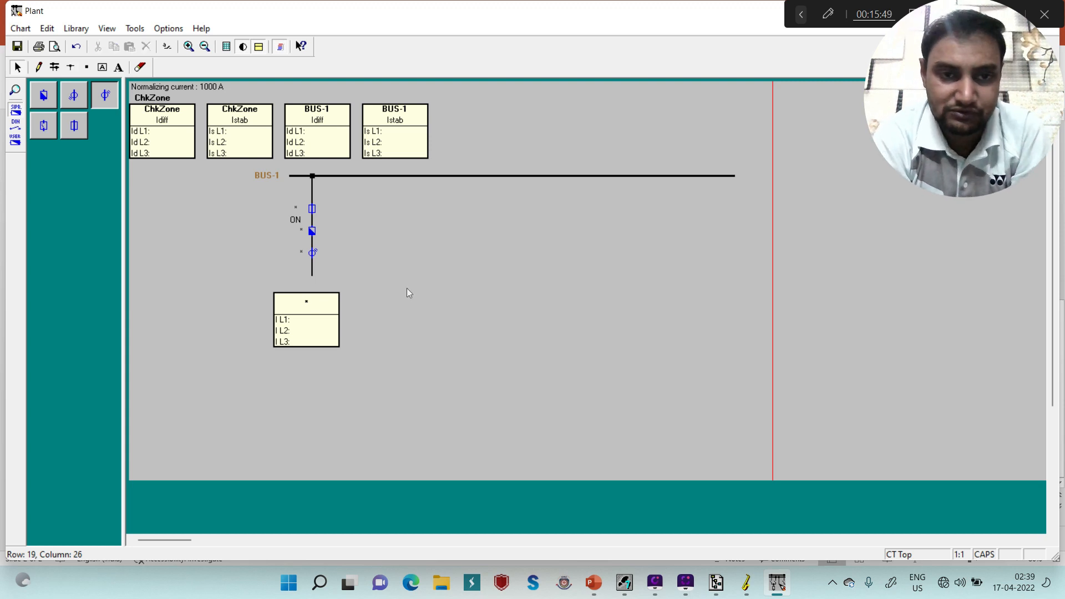
# Step: Add a bay name label between the feeder line and the measured-value box, with short and long text 701
pyautogui.click(102, 67)
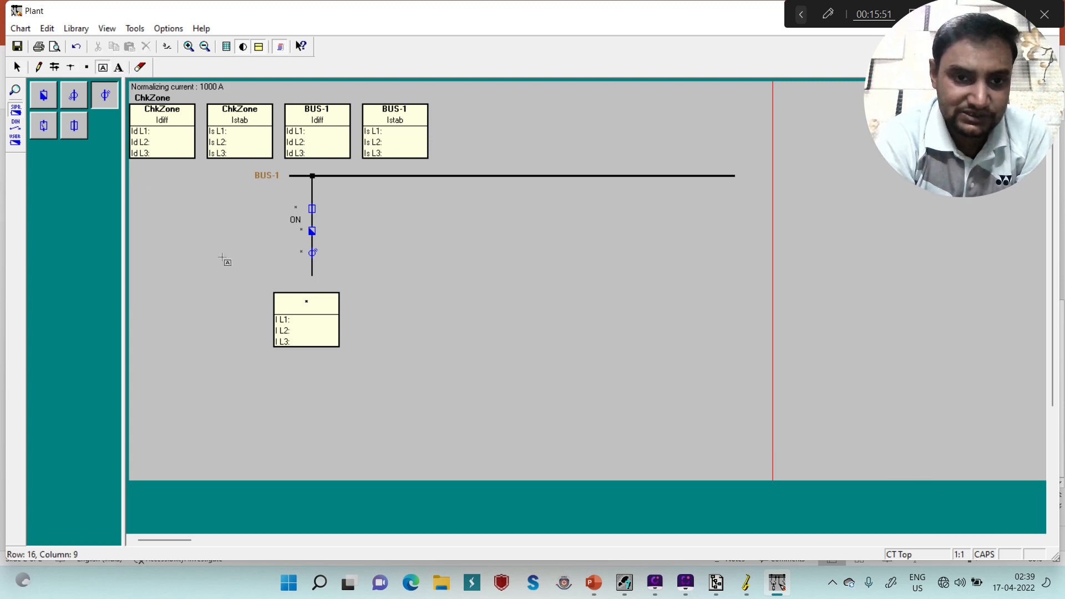
pyautogui.click(301, 284)
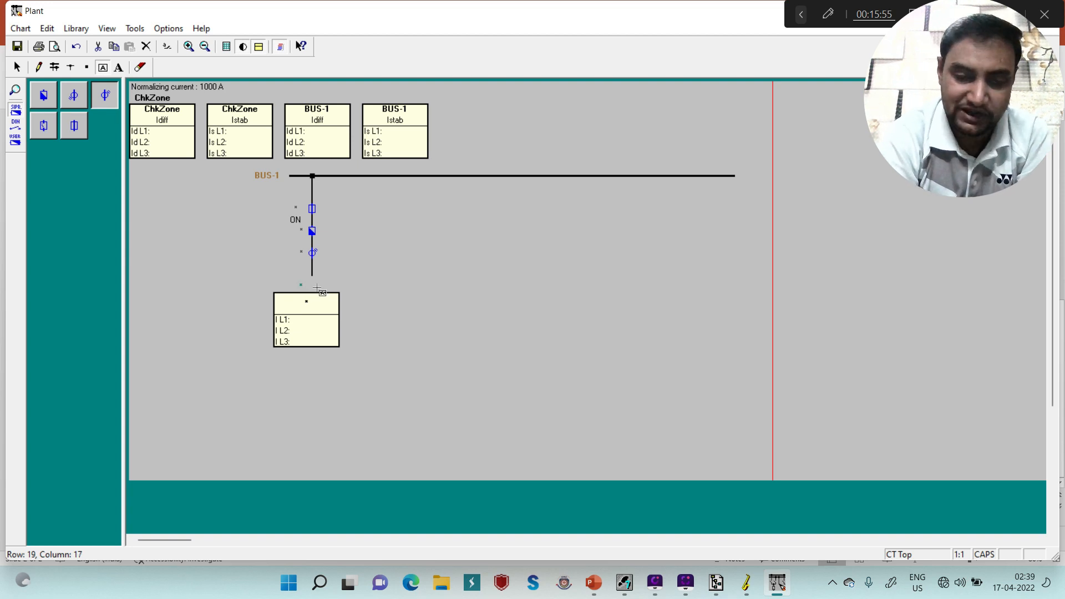
pyautogui.press('Escape')
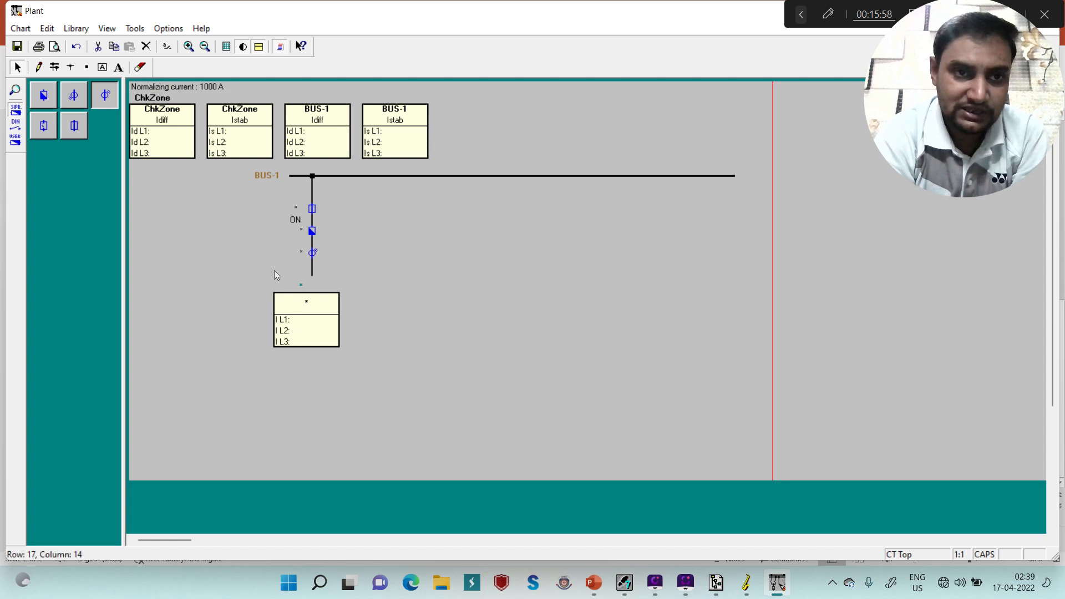
pyautogui.rightClick(301, 284)
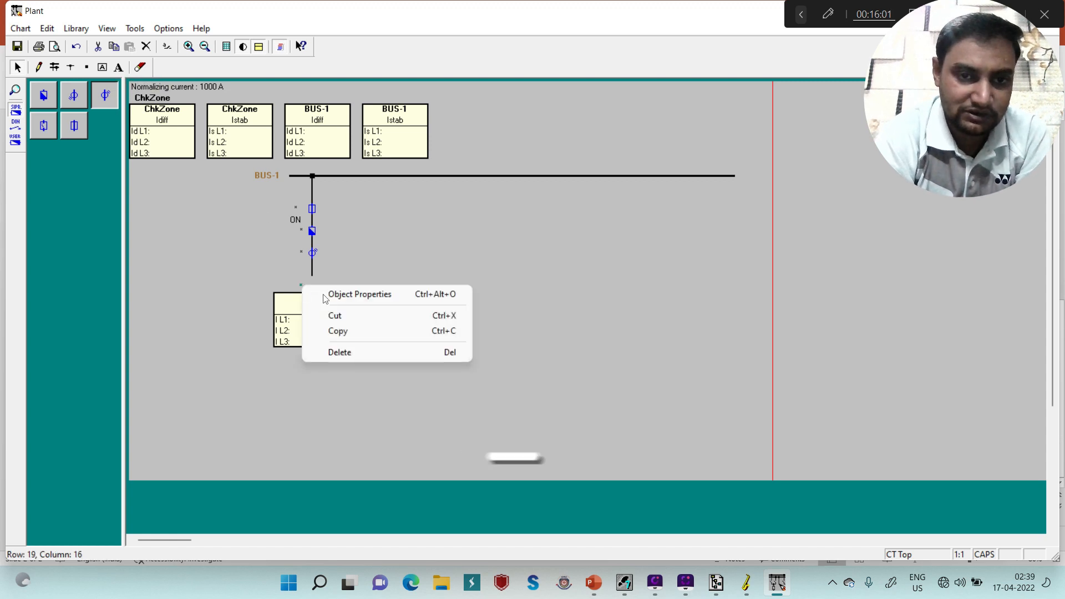
pyautogui.click(327, 295)
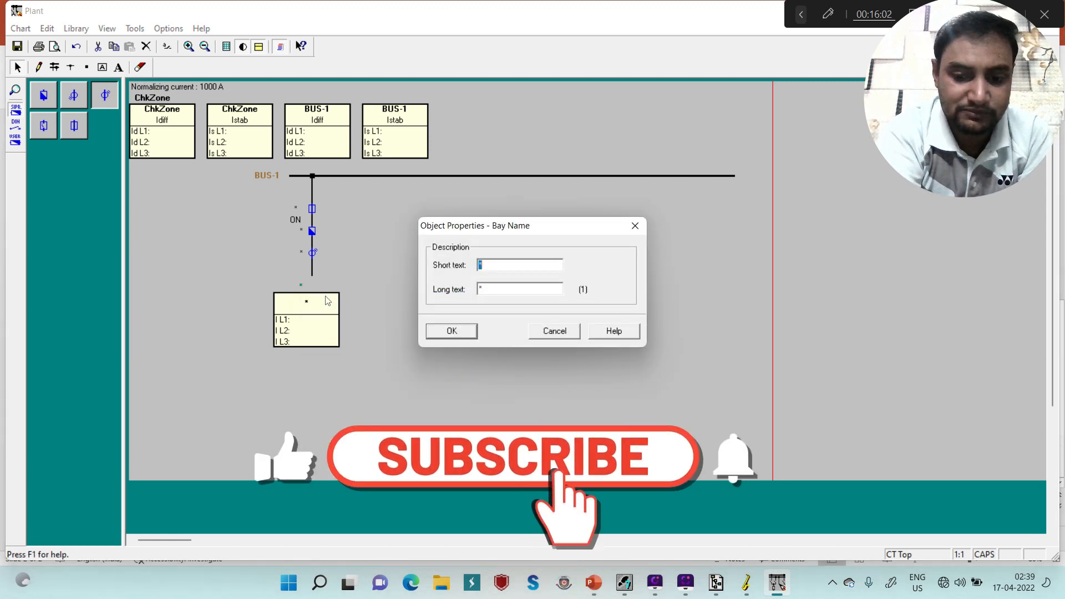
pyautogui.write('701')
pyautogui.press('Tab')
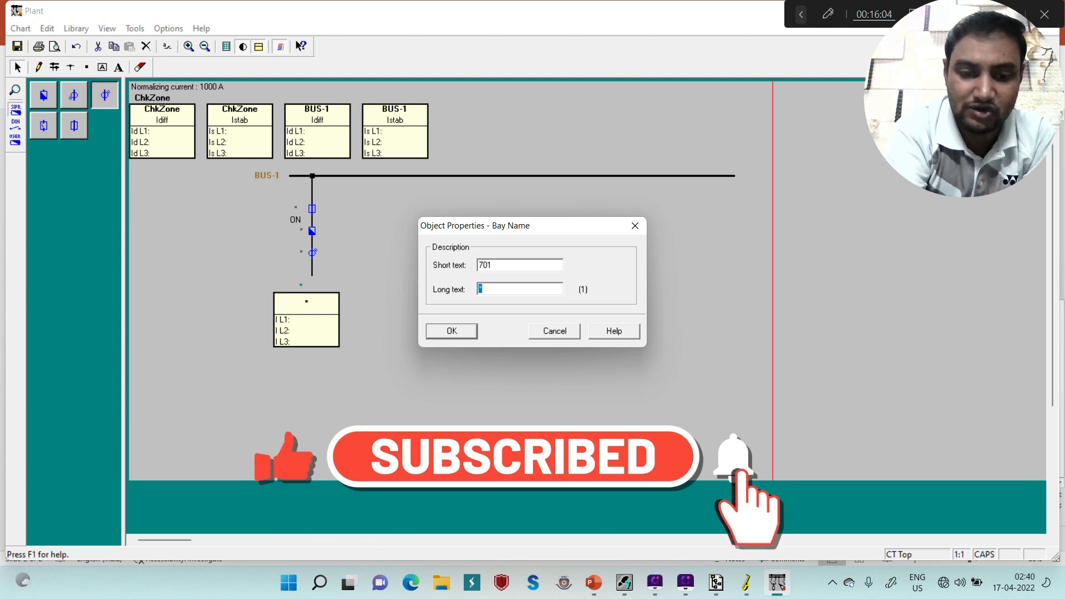
pyautogui.write('701')
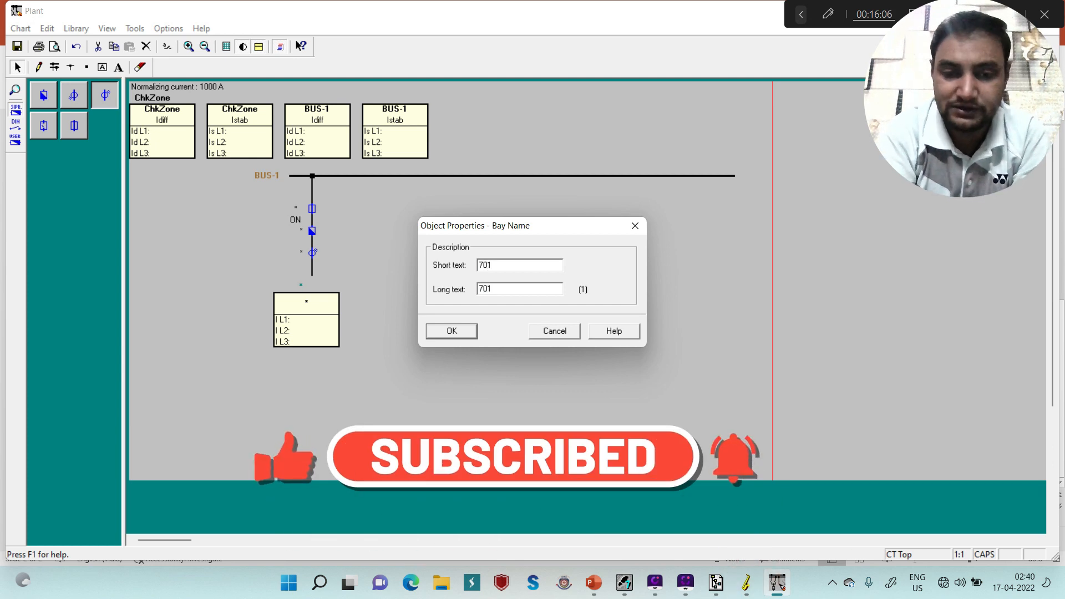
pyautogui.press('Return')
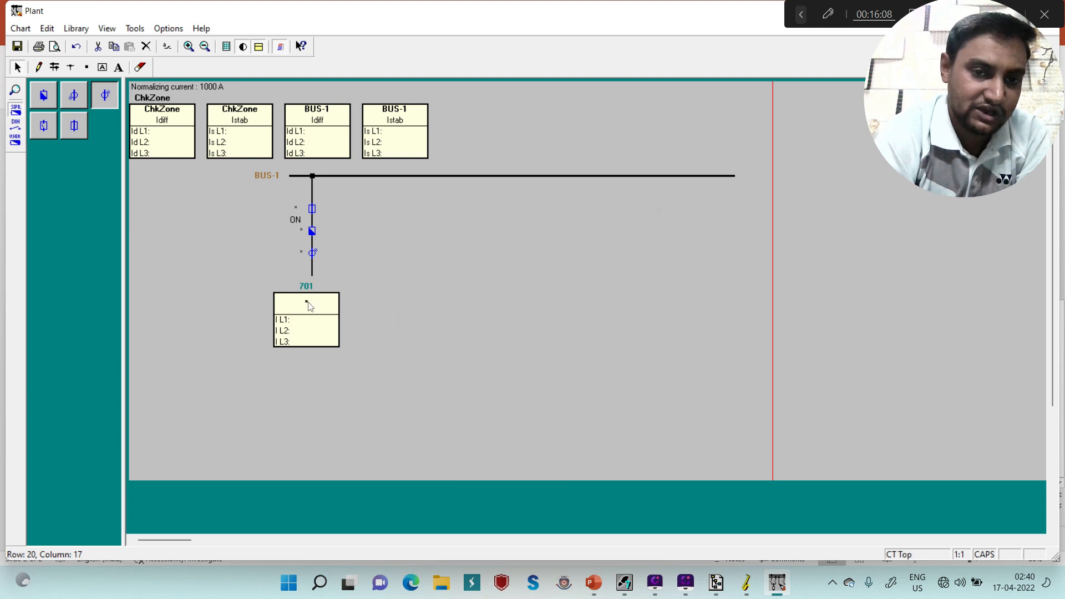
# Step: Assign the current transformer to bay 701 and give it the short name 701 and the long name 701CT
pyautogui.click(313, 253)
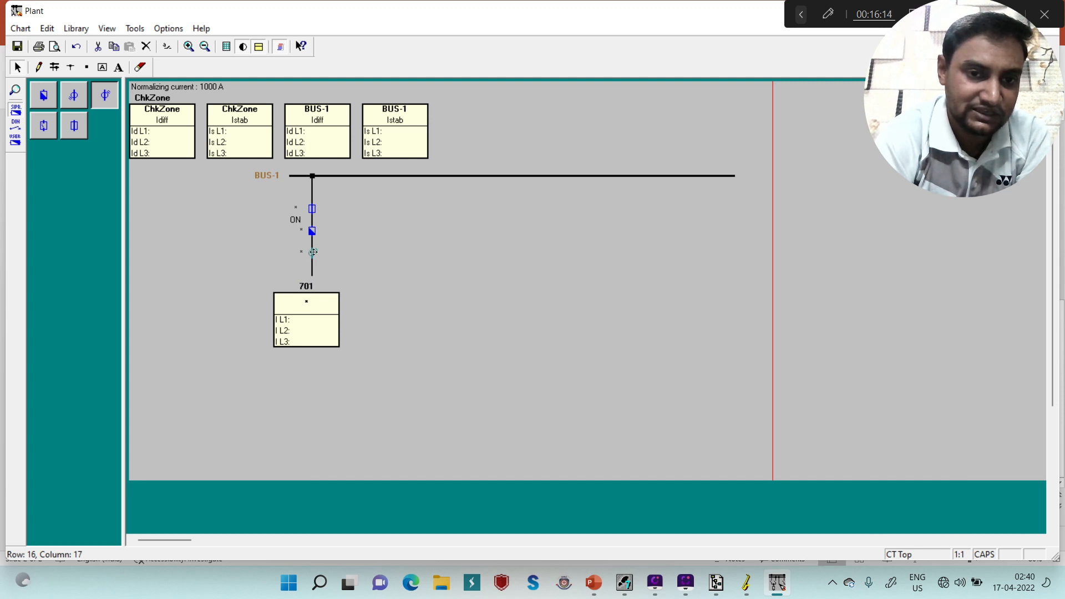
pyautogui.rightClick(313, 253)
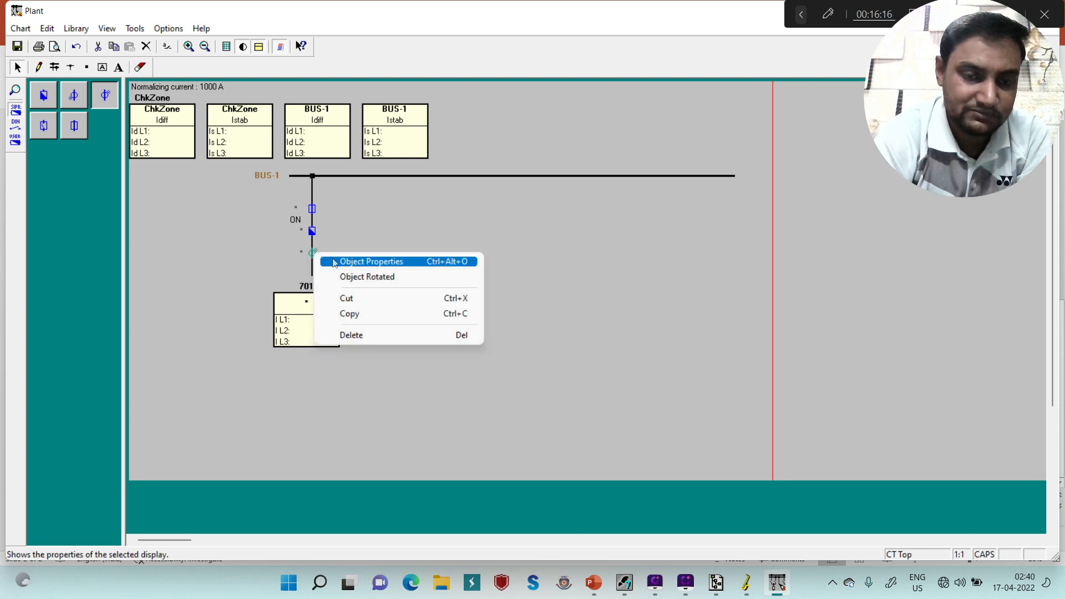
pyautogui.click(334, 262)
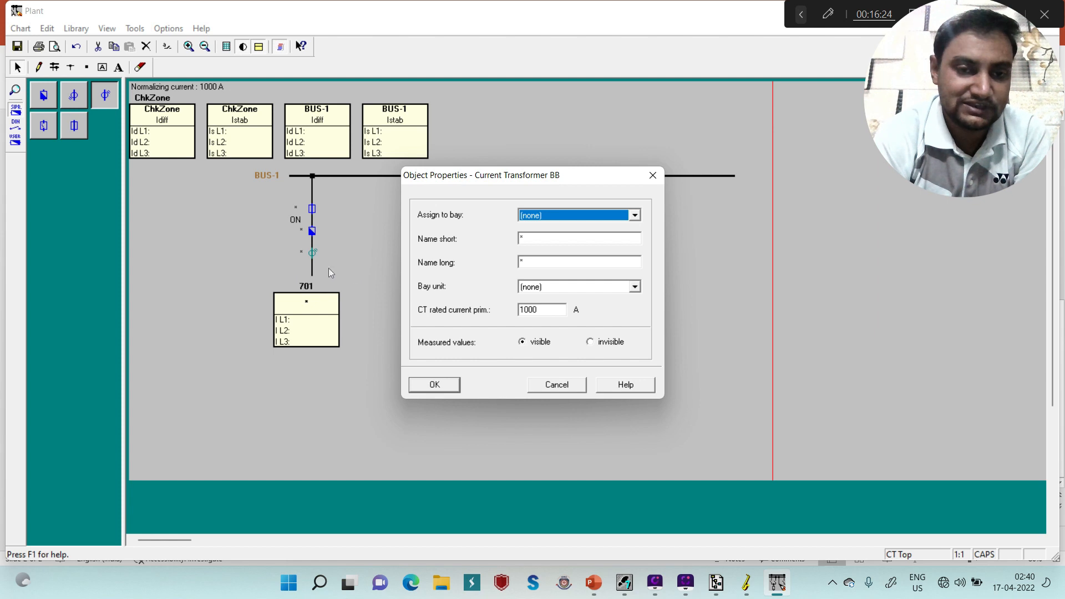
pyautogui.click(565, 216)
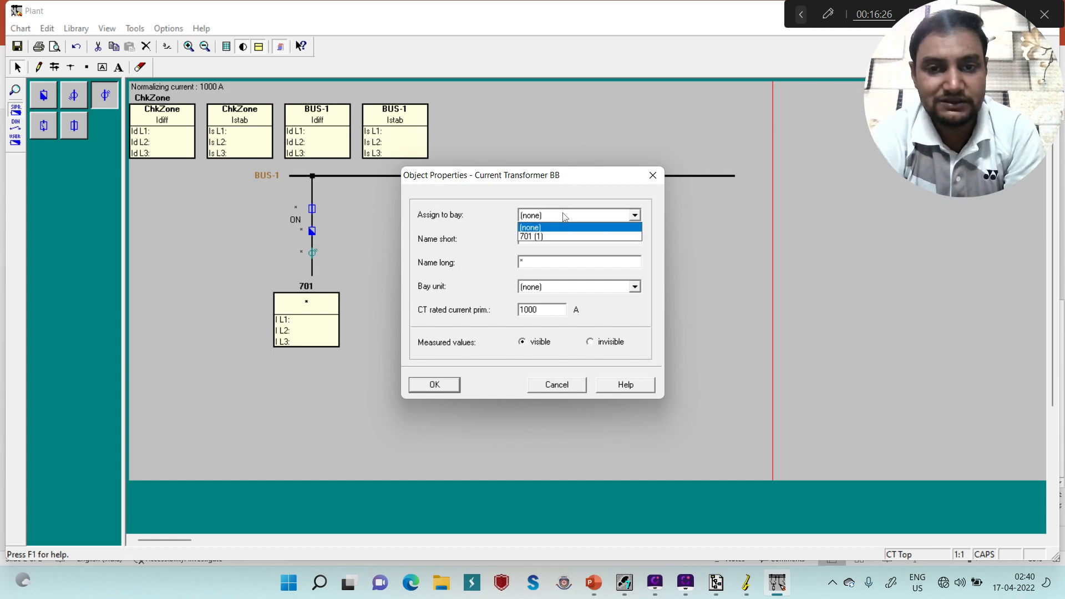
pyautogui.click(530, 237)
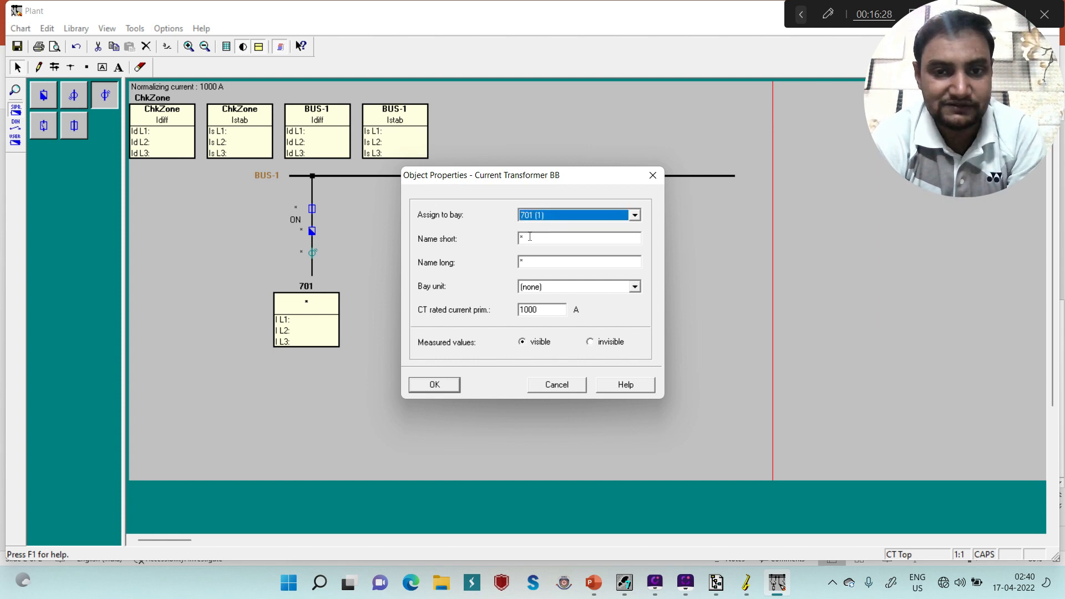
pyautogui.doubleClick(530, 236)
pyautogui.write('70')
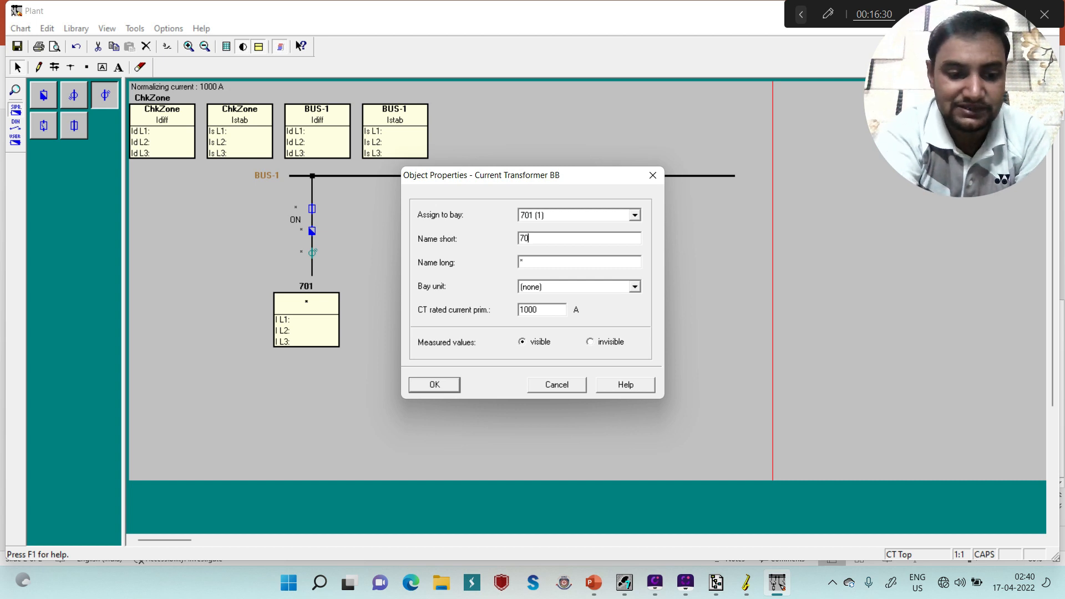
pyautogui.write('1')
pyautogui.press('Tab')
pyautogui.write('7')
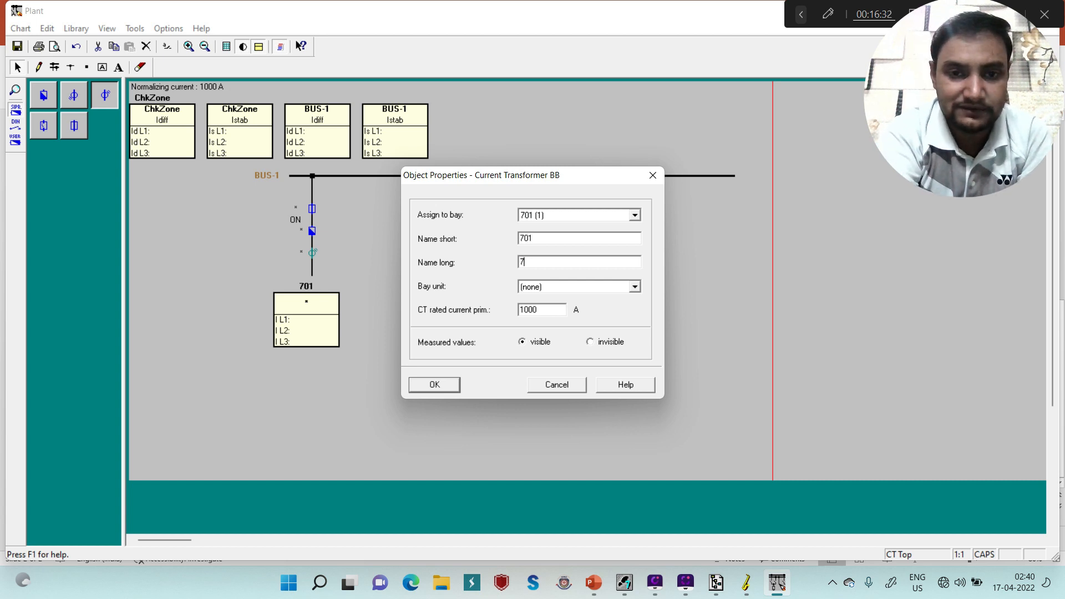
pyautogui.write('01CT')
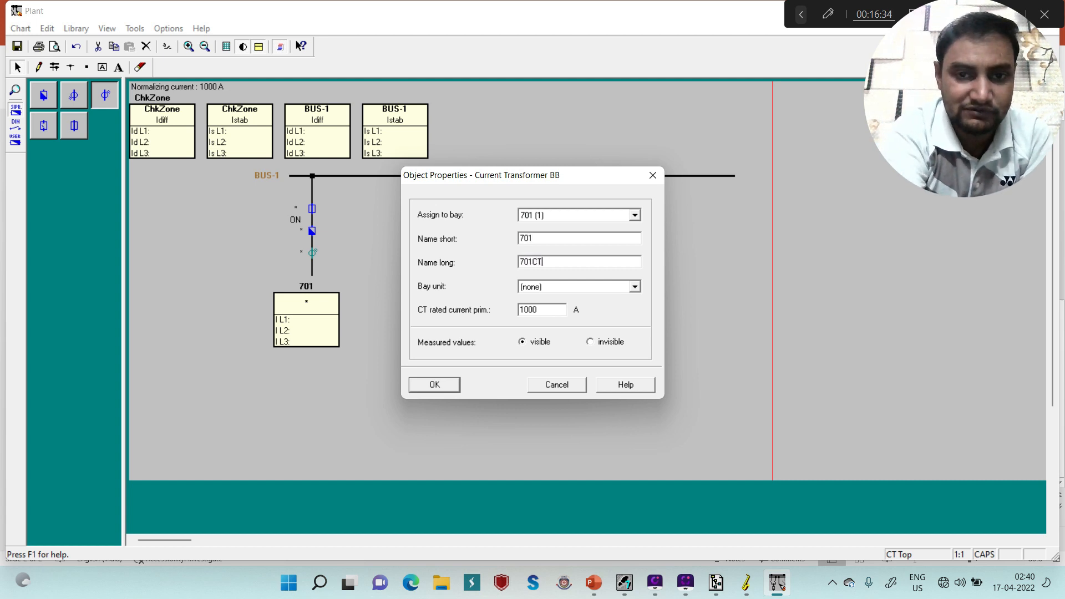
# Step: Set the current transformer's bay unit to BU@01 and its rated primary current to 2000 A, and apply the properties
pyautogui.press('Tab')
pyautogui.press('Down')
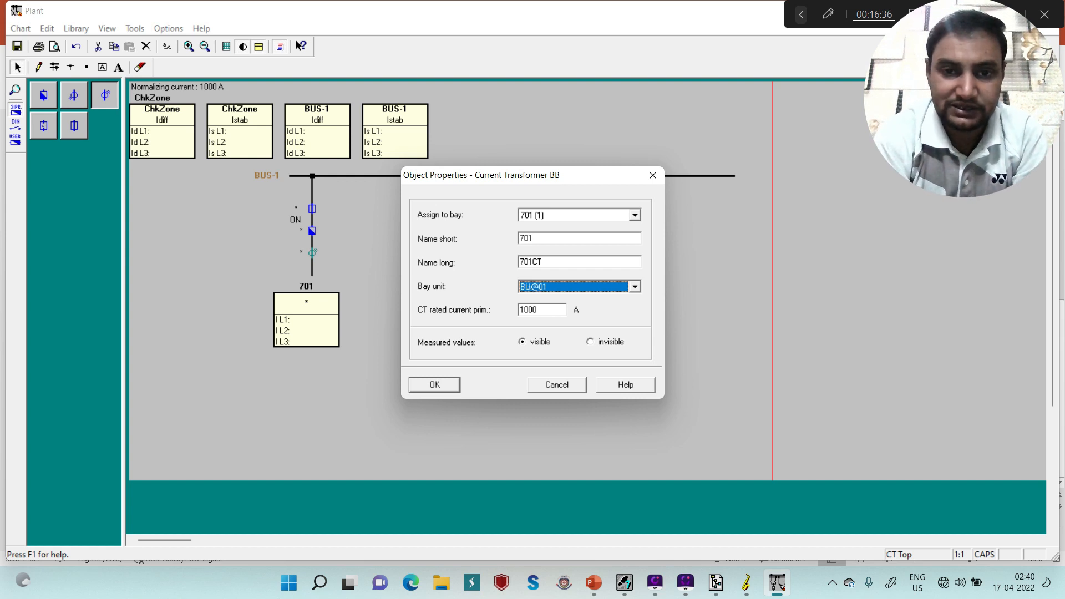
pyautogui.doubleClick(543, 314)
pyautogui.write('200')
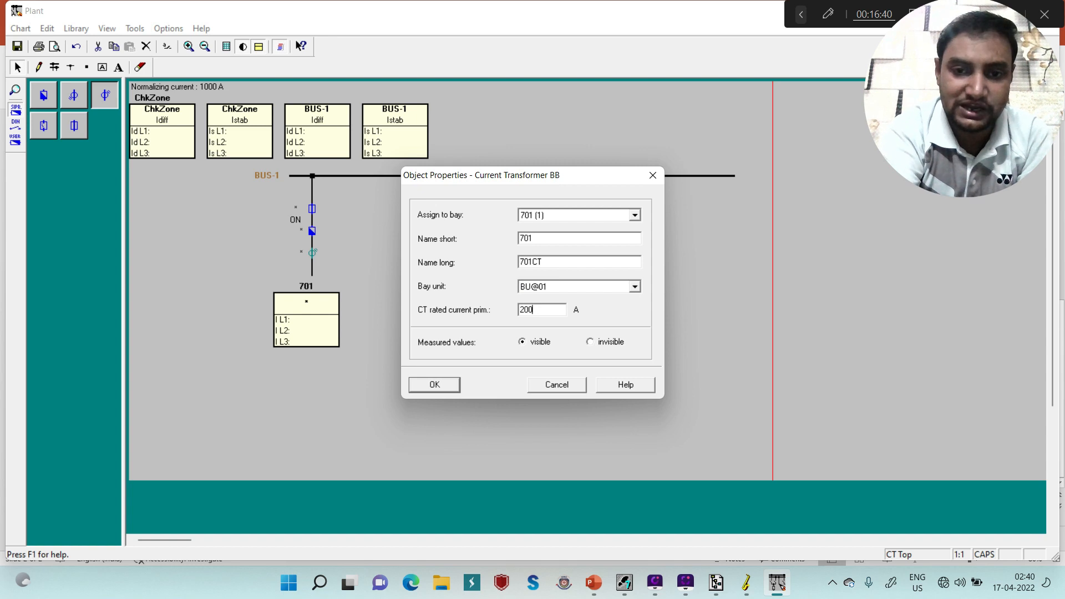
pyautogui.write('0')
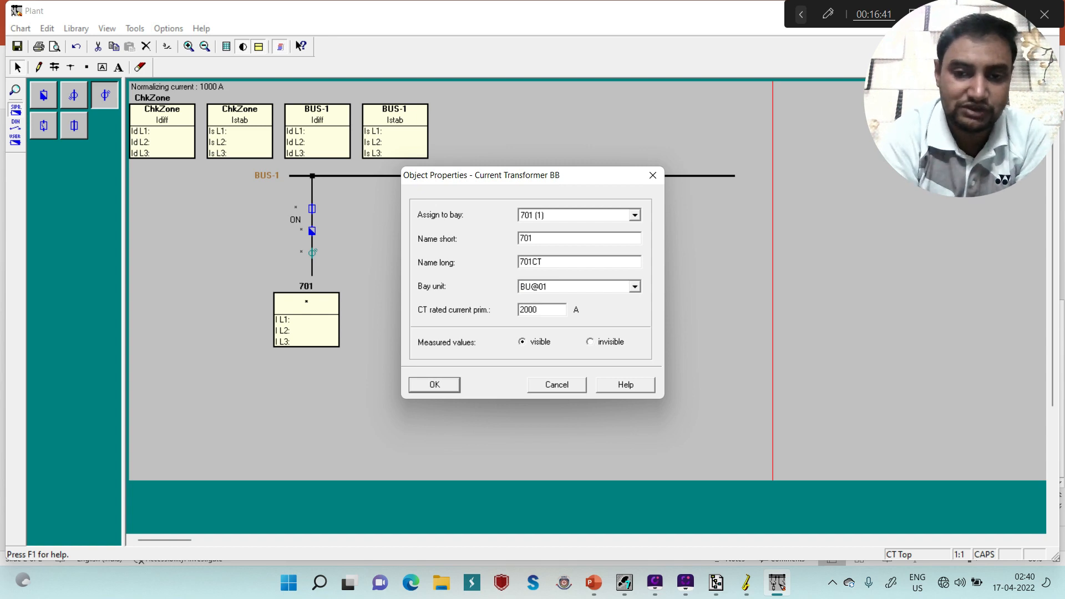
pyautogui.click(456, 387)
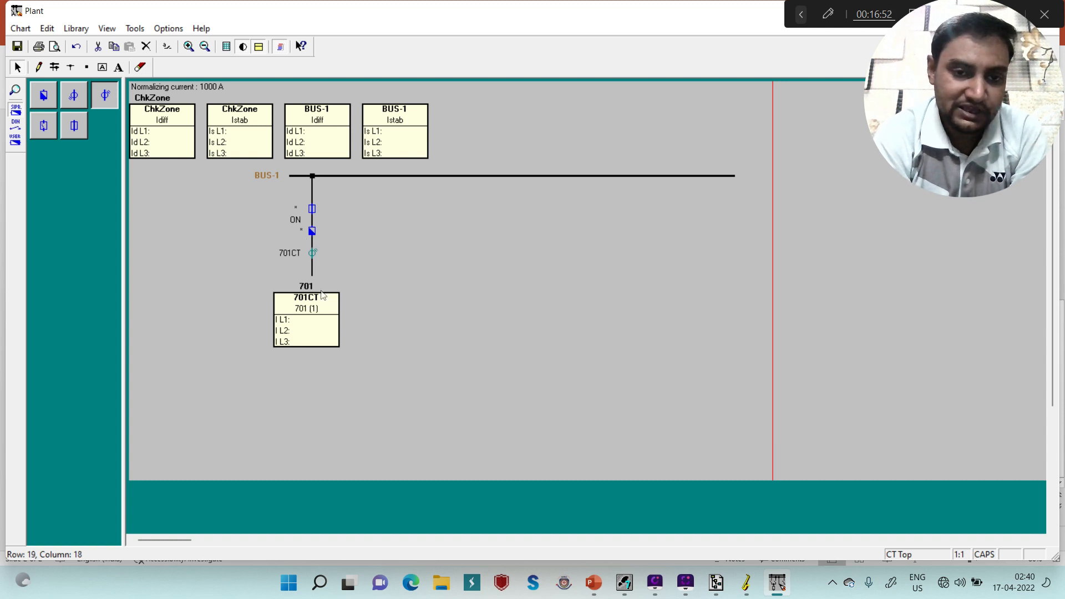
# Step: Assign bay 701's circuit breaker to bay 701, with short name 701, long name 70152 and bay unit BU@01
pyautogui.rightClick(311, 232)
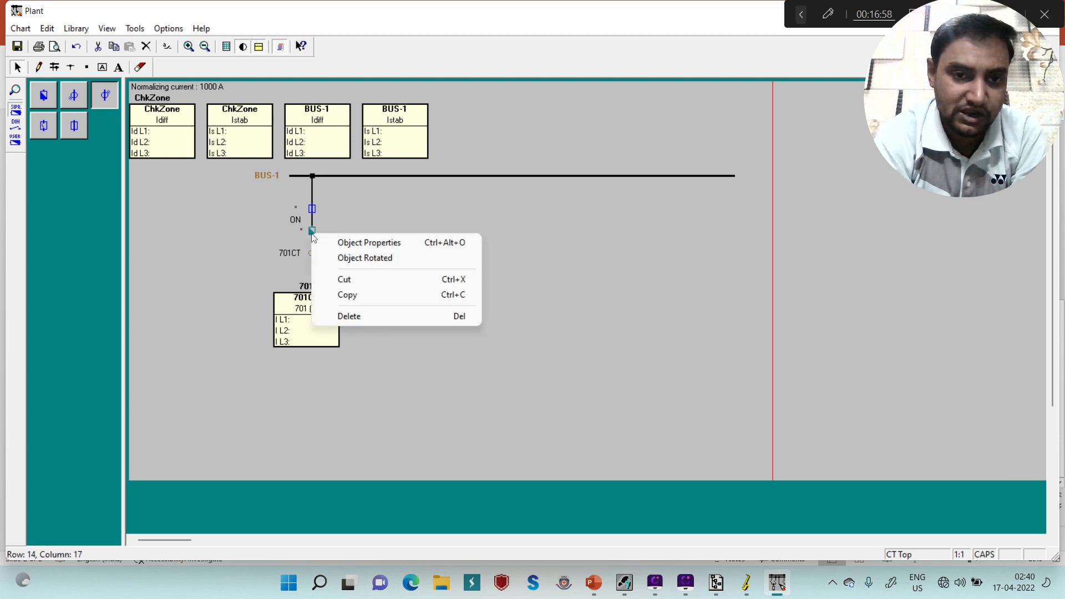
pyautogui.click(338, 240)
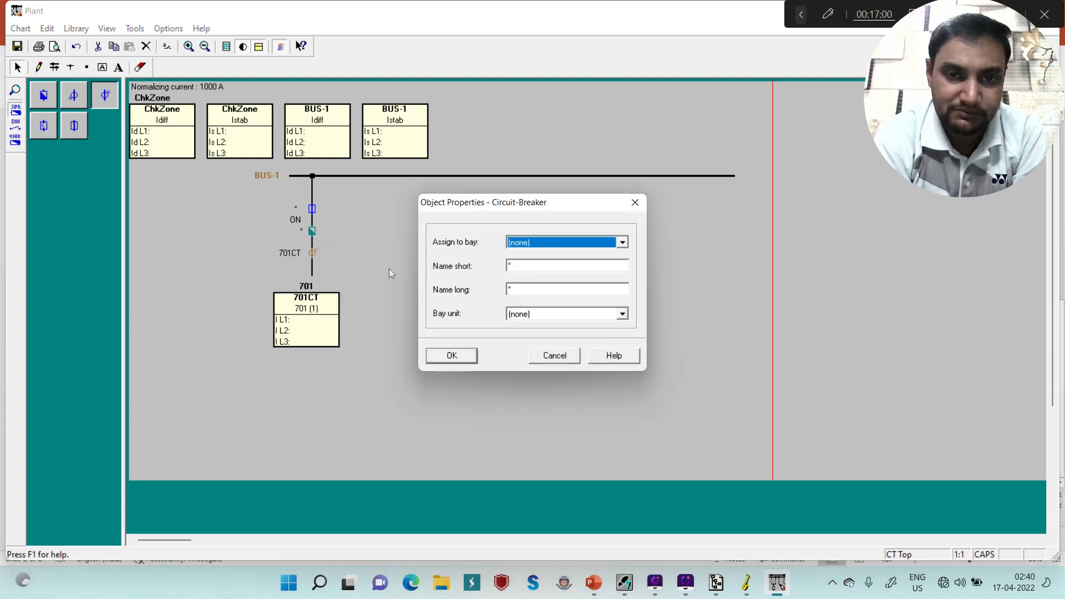
pyautogui.click(585, 244)
pyautogui.click(553, 264)
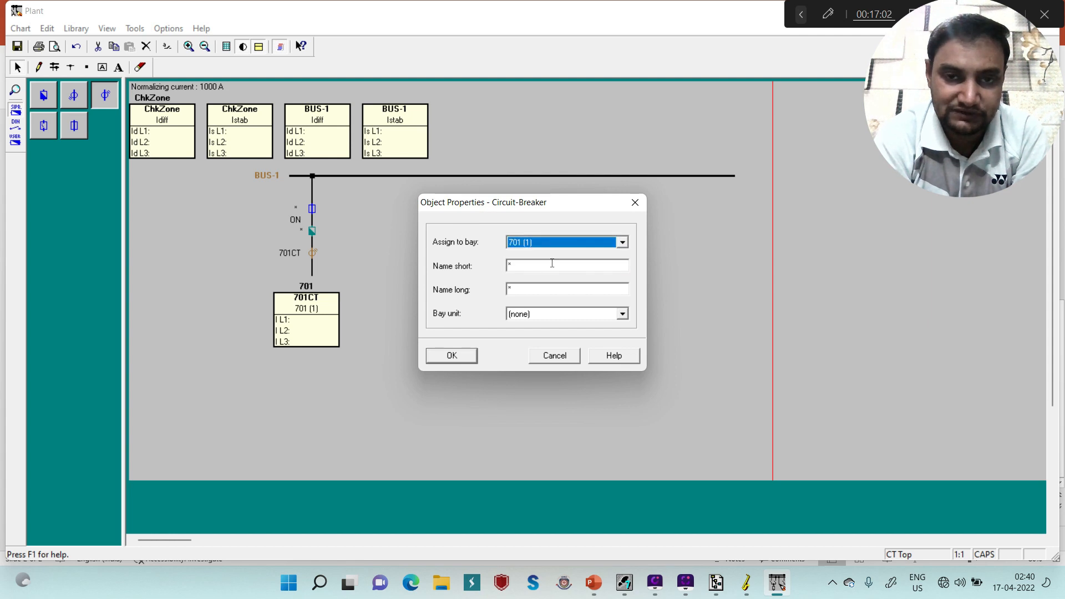
pyautogui.press('Tab')
pyautogui.write('701')
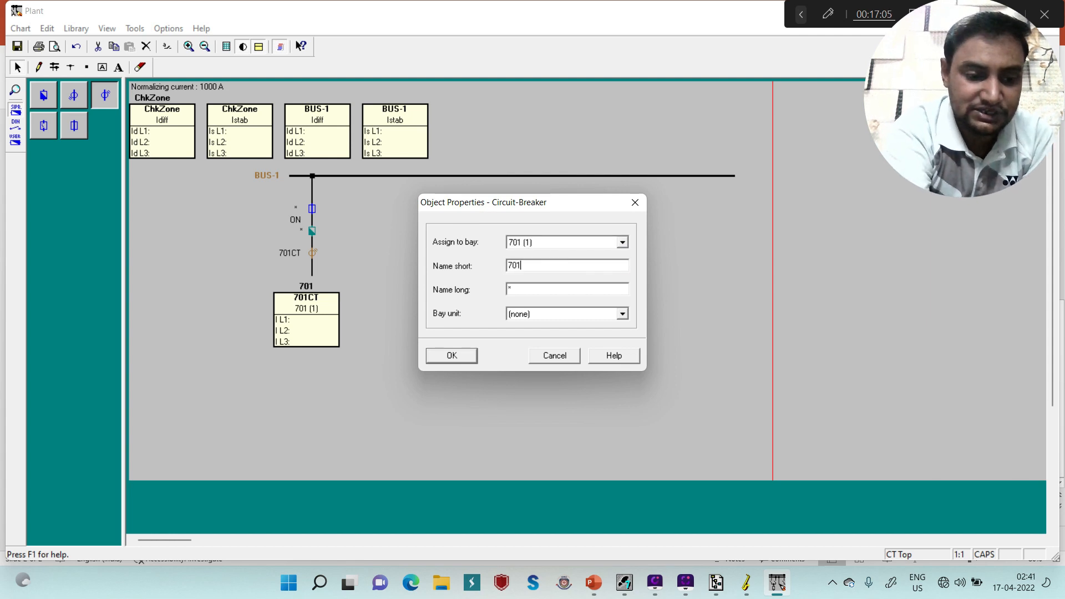
pyautogui.press('Tab')
pyautogui.write('70152')
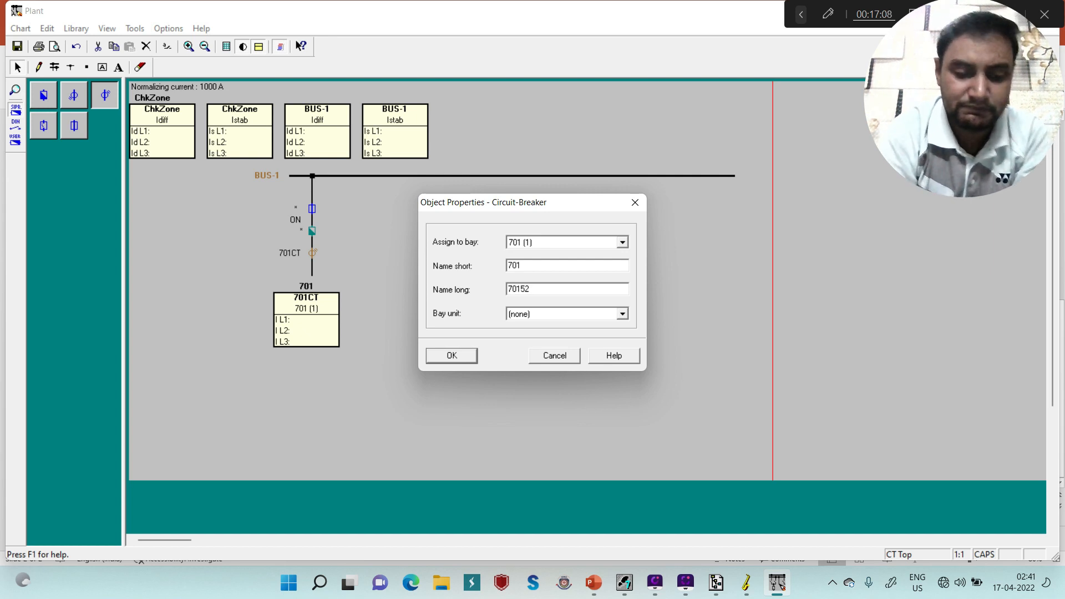
pyautogui.press('Tab')
pyautogui.press('Down')
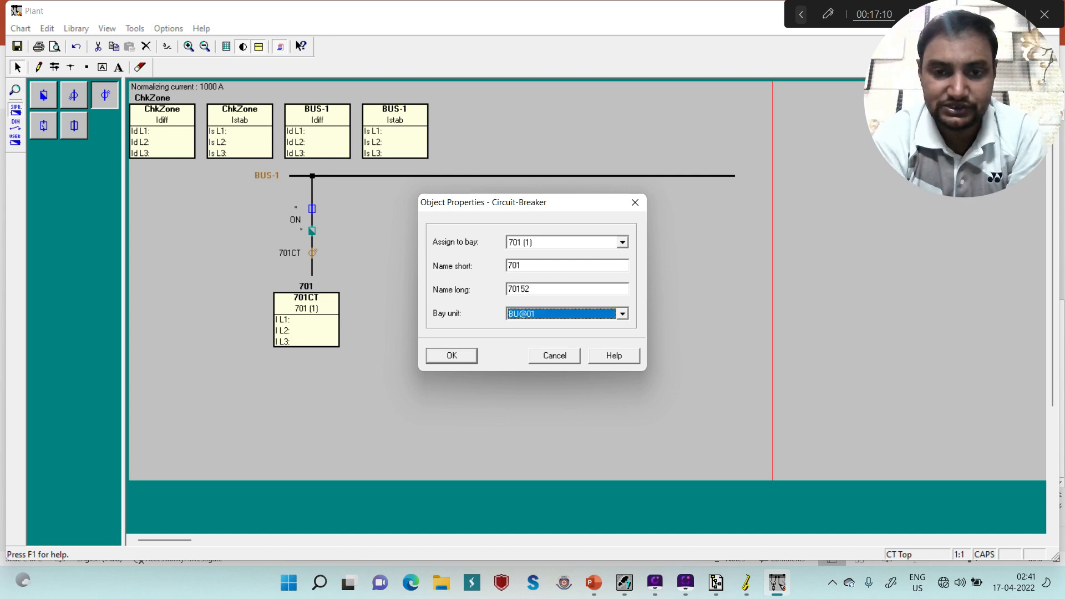
pyautogui.click(462, 356)
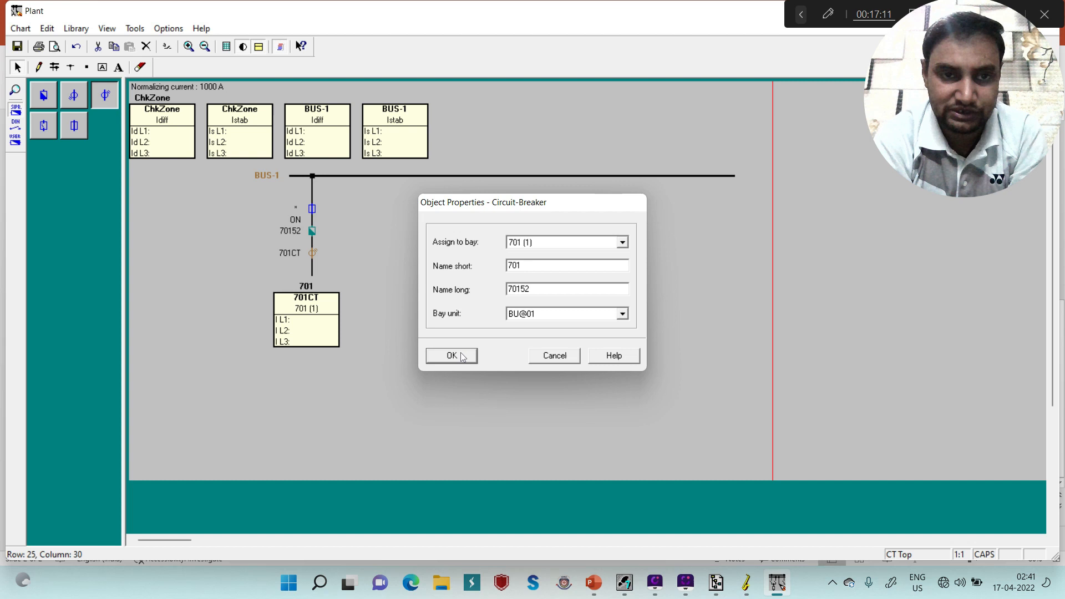
# Step: Assign bay 701's disconnector to bay 701, with short name 701, long name 70189 and bay unit BU@01
pyautogui.rightClick(311, 211)
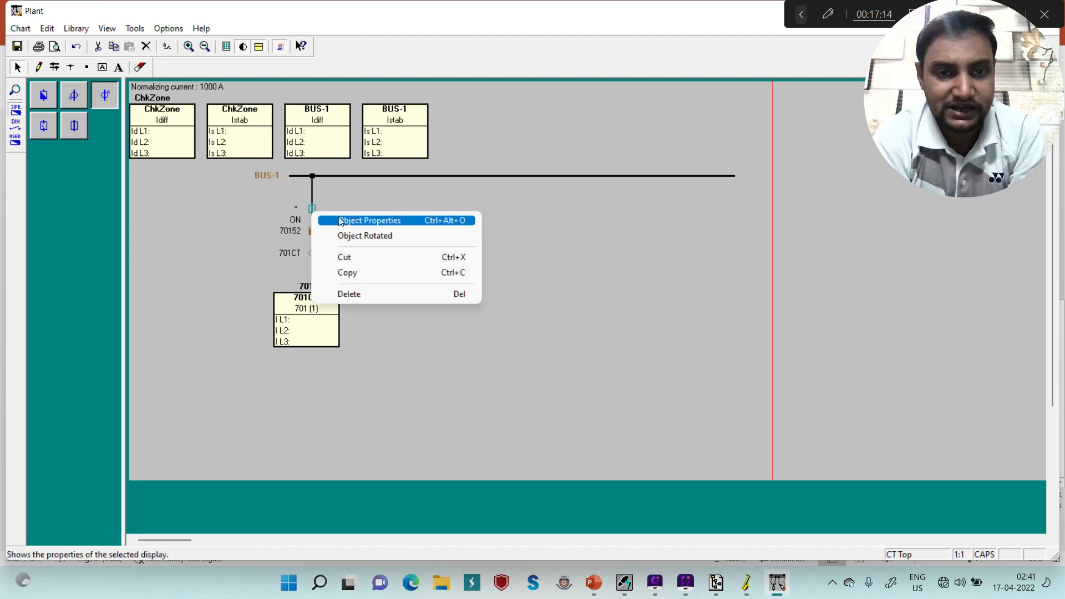
pyautogui.click(366, 220)
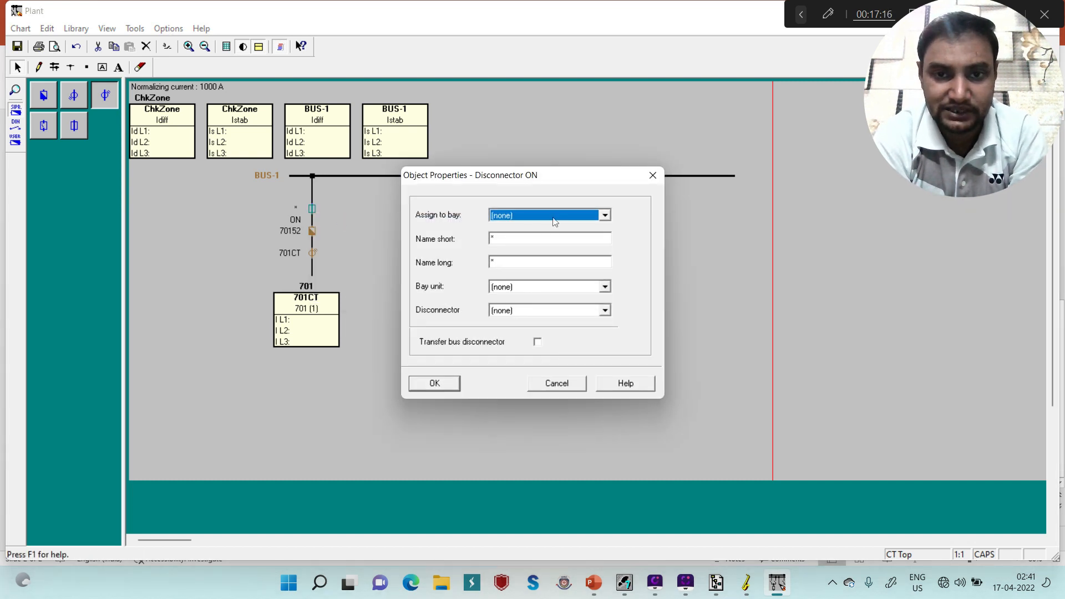
pyautogui.click(555, 216)
pyautogui.click(516, 237)
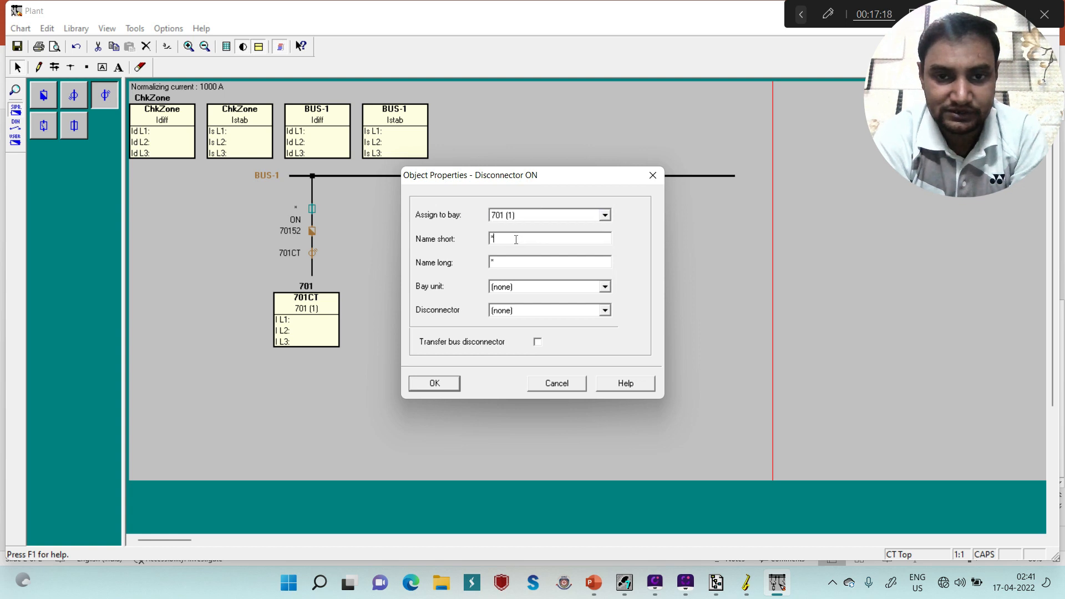
pyautogui.write('701')
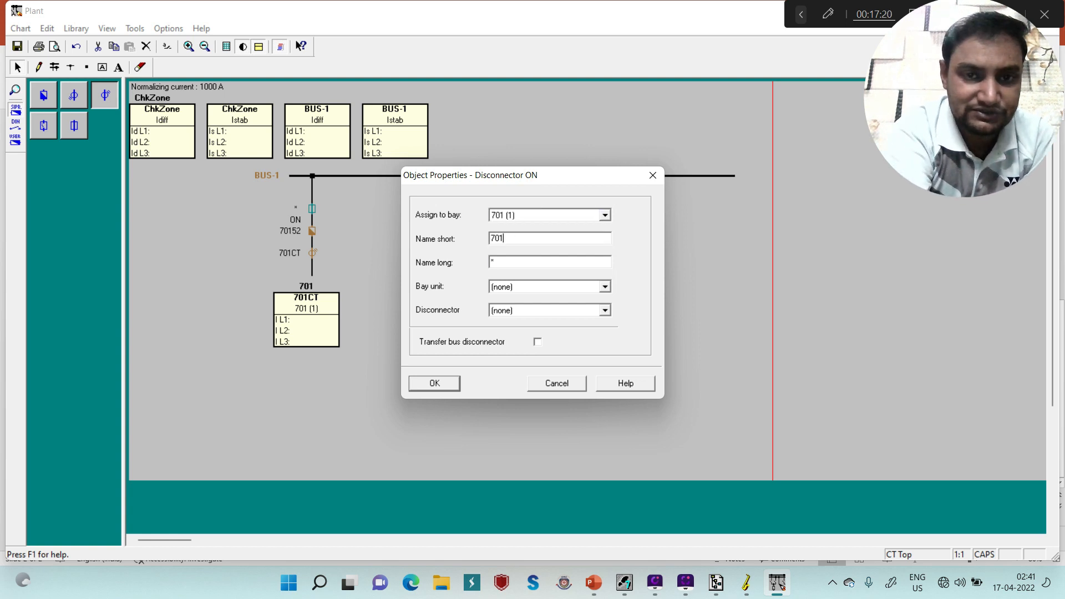
pyautogui.write('70189')
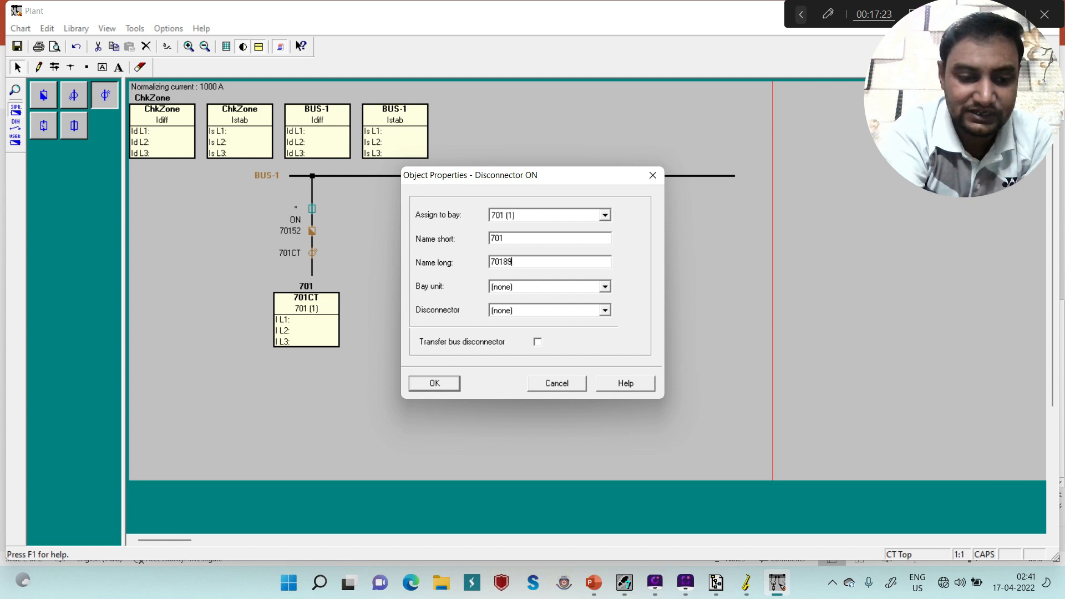
pyautogui.press('Tab')
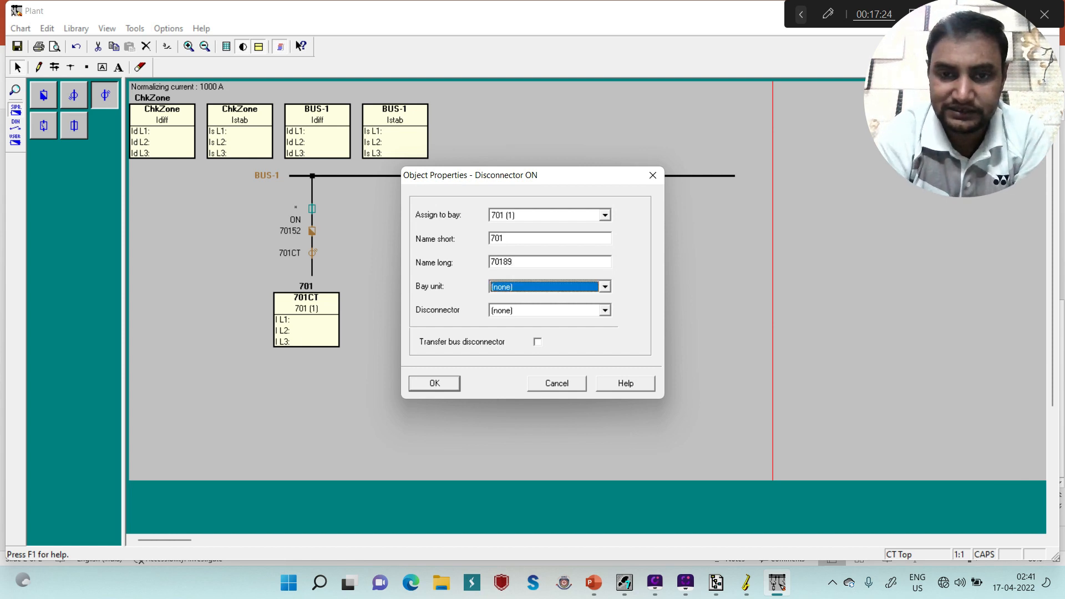
pyautogui.press('Down')
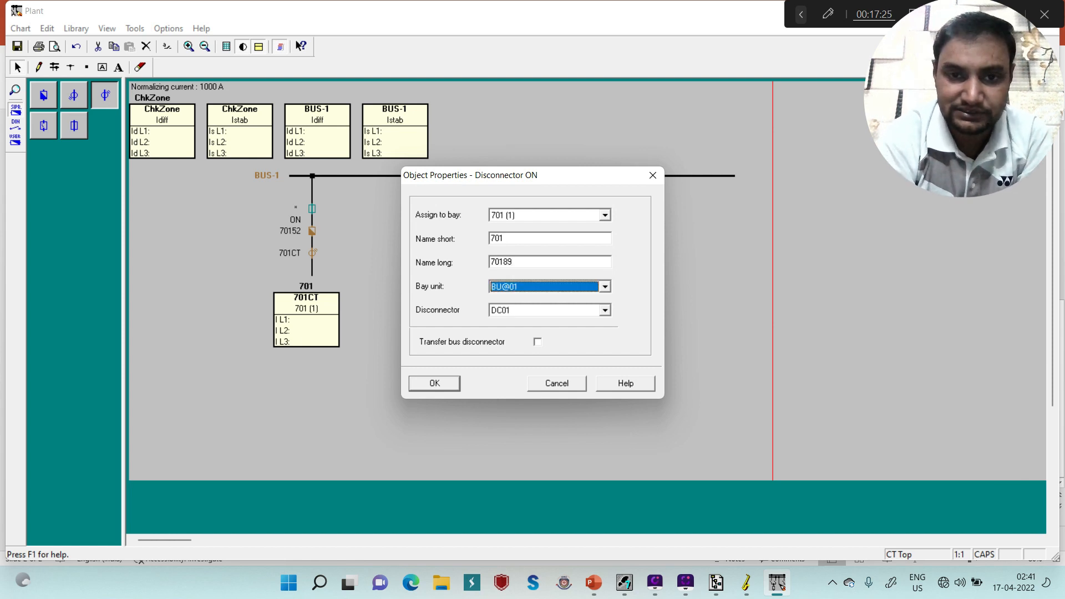
pyautogui.click(449, 386)
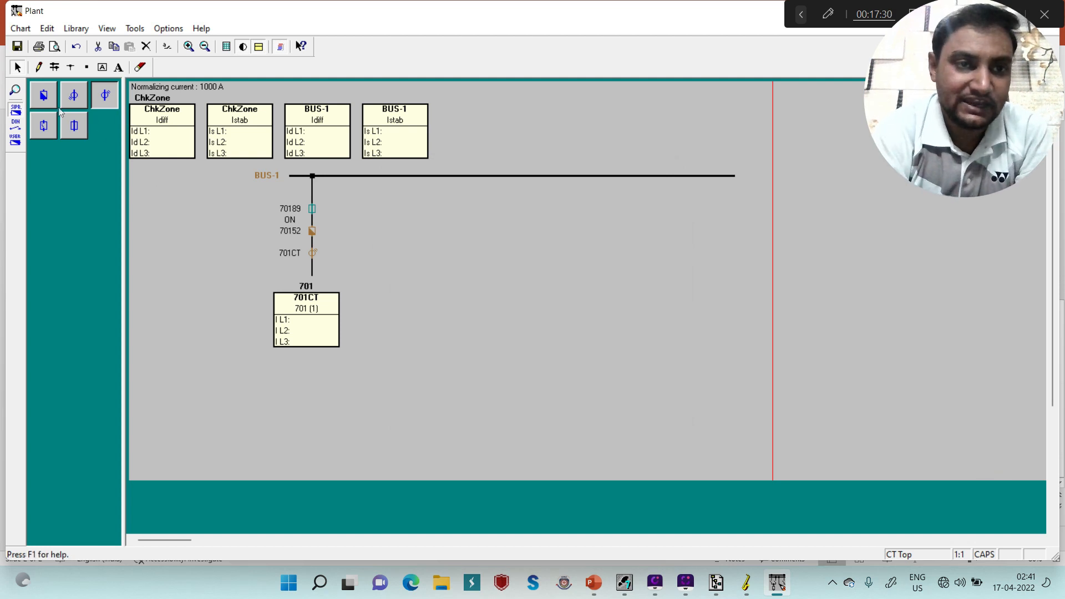
# Step: Place a disconnector, a circuit breaker and a top-oriented current transformer in a column beneath BUS-1, beside the bay 701 feeder
pyautogui.click(74, 128)
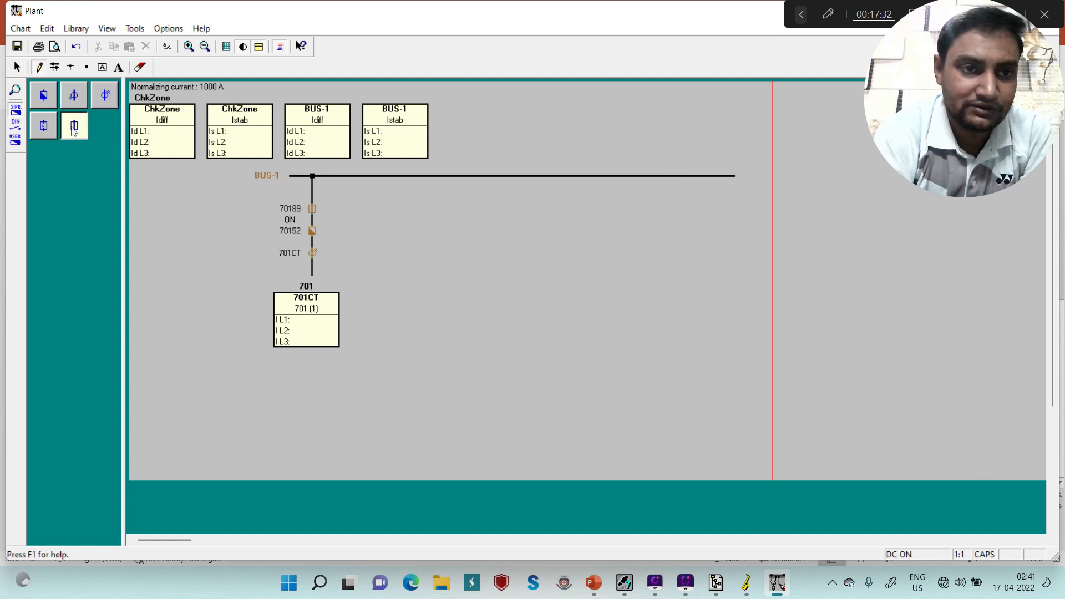
pyautogui.click(390, 208)
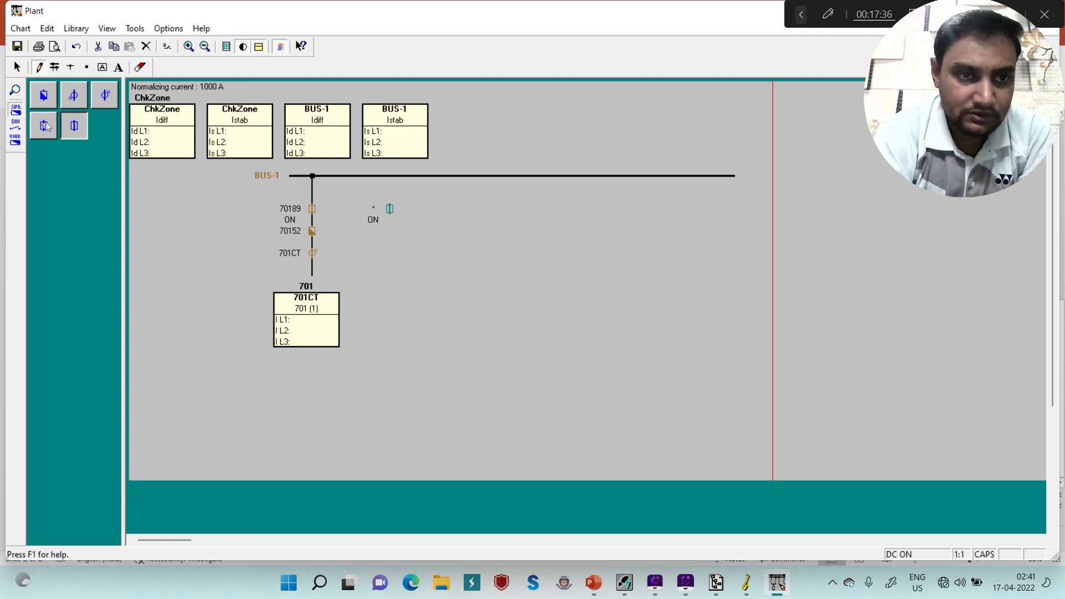
pyautogui.click(44, 99)
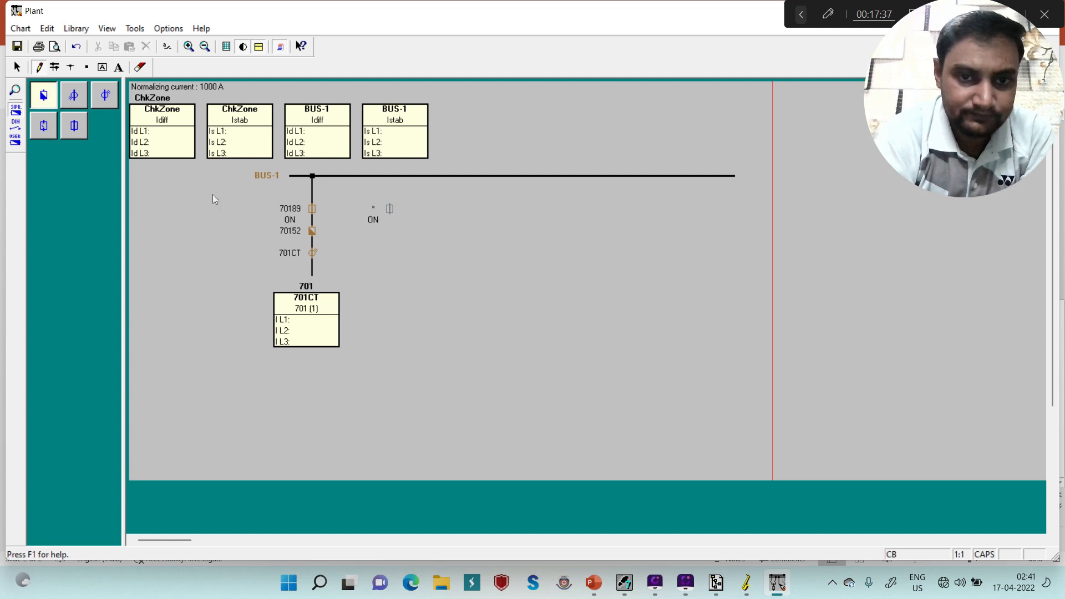
pyautogui.click(393, 233)
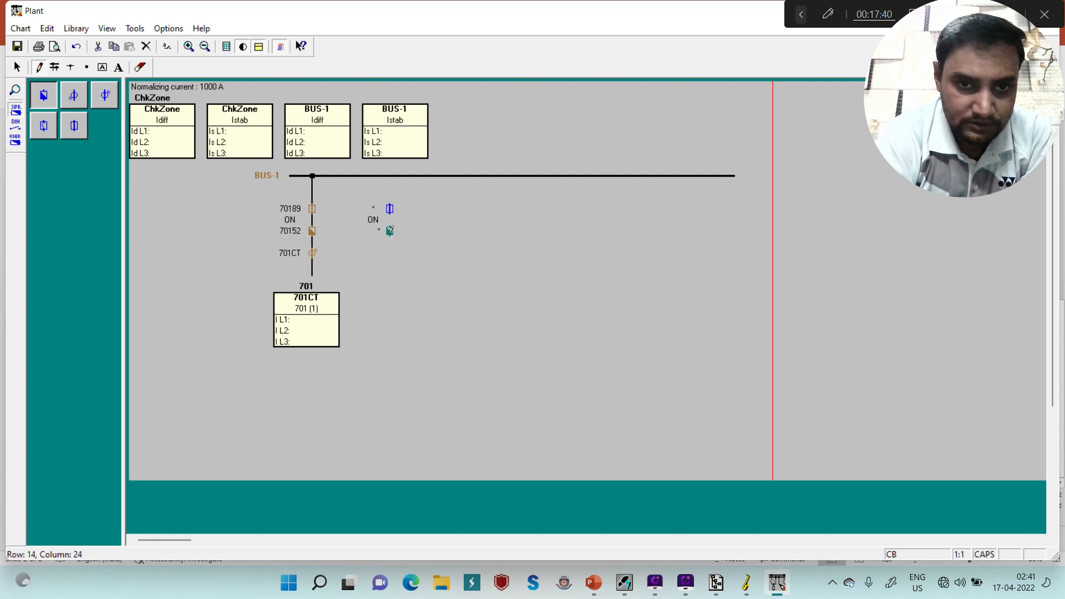
pyautogui.click(107, 97)
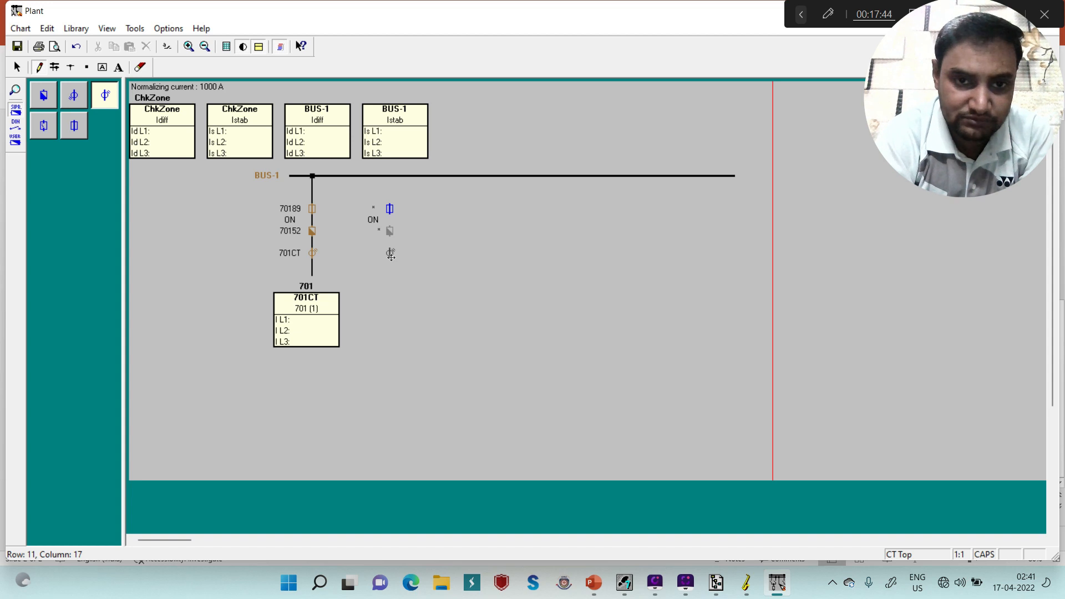
pyautogui.click(391, 255)
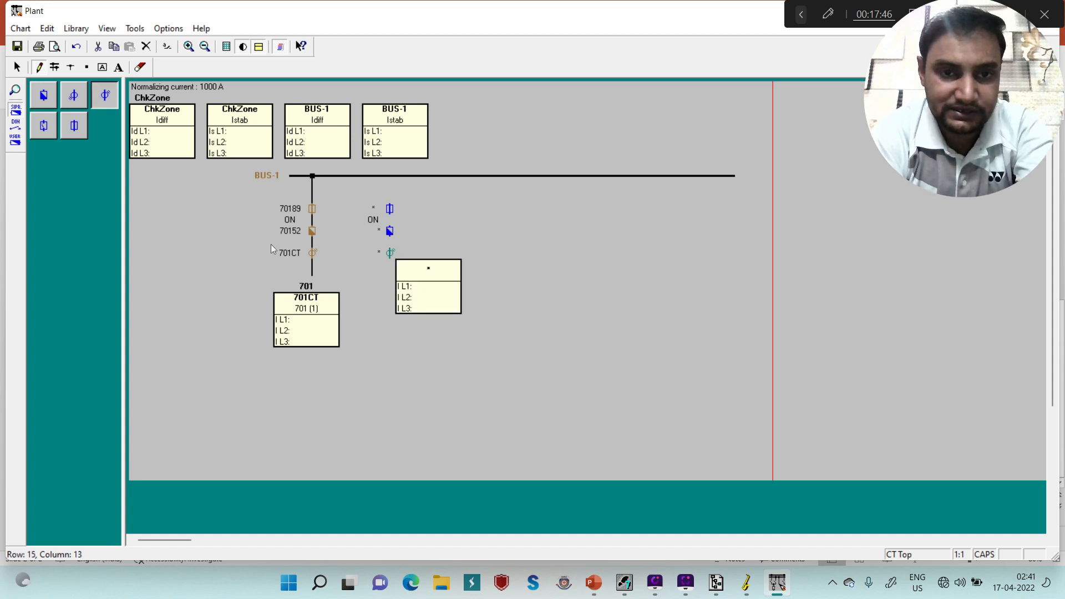
# Step: Move the new current transformer's measured-value box below its feeder, level with the 701CT box
pyautogui.press('Escape')
pyautogui.click(437, 288)
pyautogui.moveTo(437, 288); pyautogui.dragTo(403, 318)
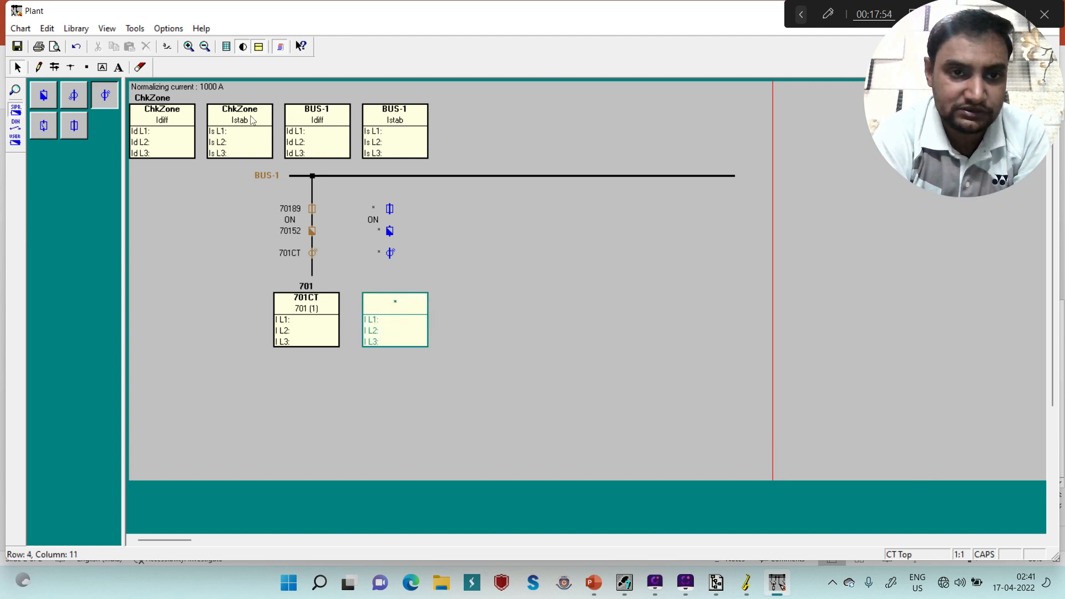
# Step: Move the BUS-1 Idiff and Istab measured-value boxes together along their row, away from the ChkZone boxes
pyautogui.moveTo(254, 117)
pyautogui.mouseDown()
pyautogui.moveTo(236, 118)
pyautogui.moveTo(247, 118)
pyautogui.mouseUp()
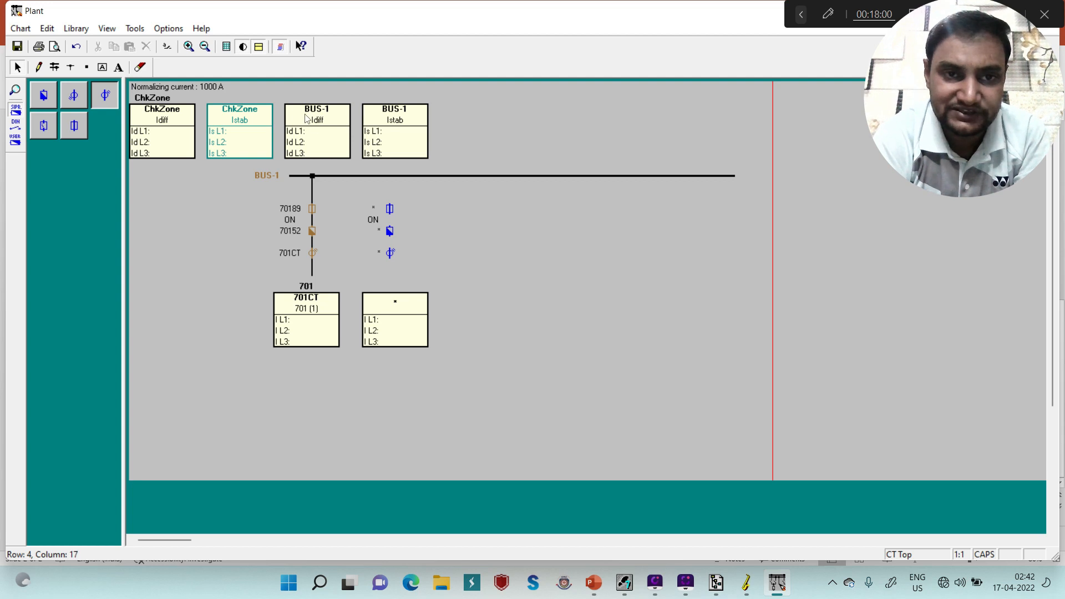
pyautogui.click(276, 92)
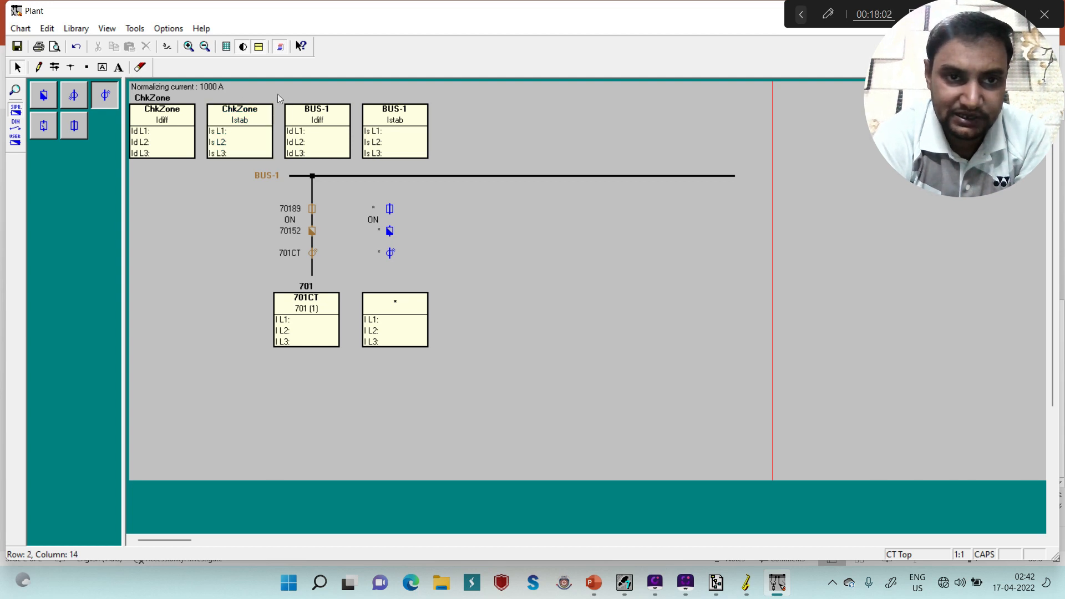
pyautogui.moveTo(278, 94); pyautogui.dragTo(439, 151)
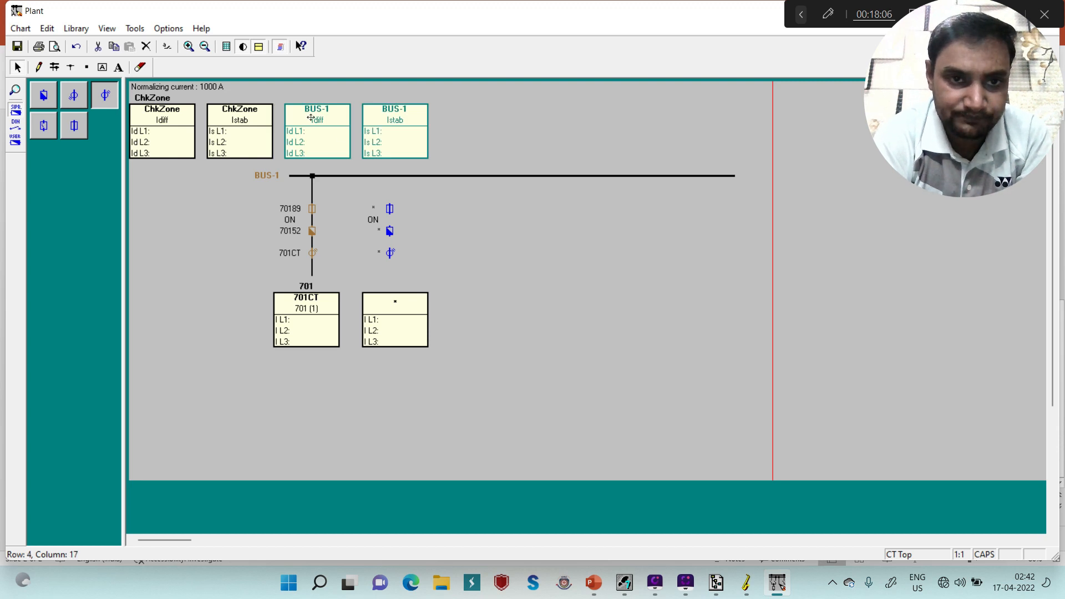
pyautogui.moveTo(311, 117); pyautogui.dragTo(422, 117)
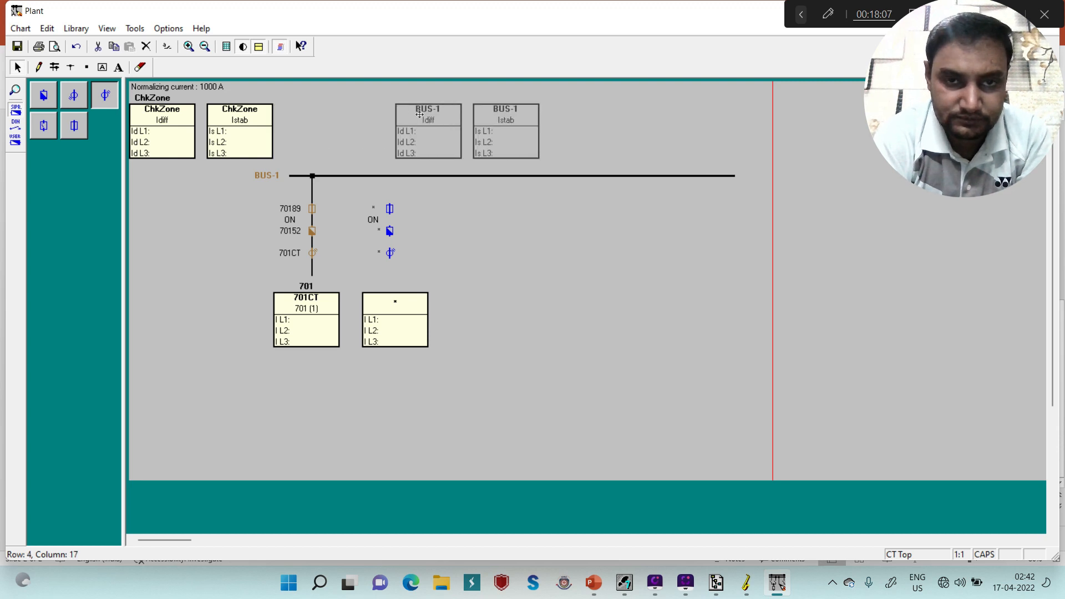
pyautogui.click(238, 147)
pyautogui.click(206, 191)
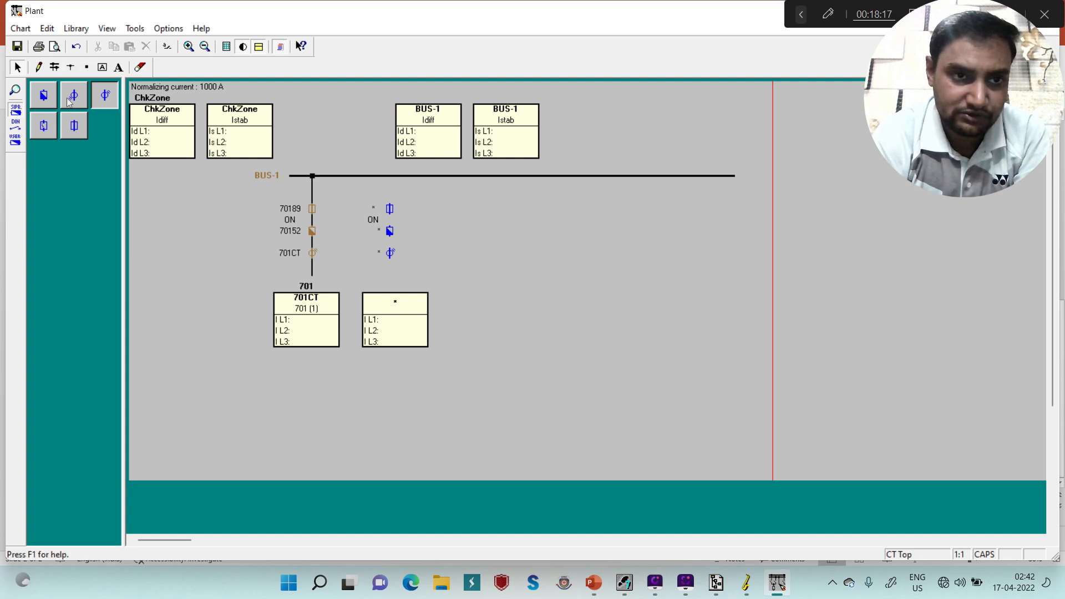
# Step: Draw a vertical connection line from BUS-1 through the second feeder's disconnector, circuit breaker and current transformer, ending above its measured-value box
pyautogui.click(71, 67)
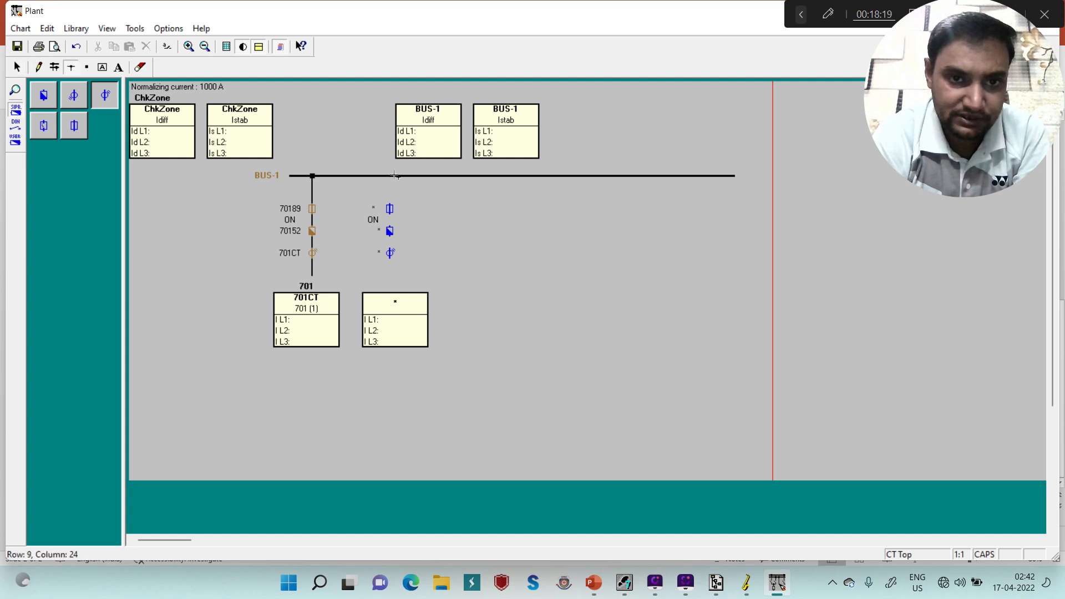
pyautogui.moveTo(391, 178); pyautogui.dragTo(391, 272)
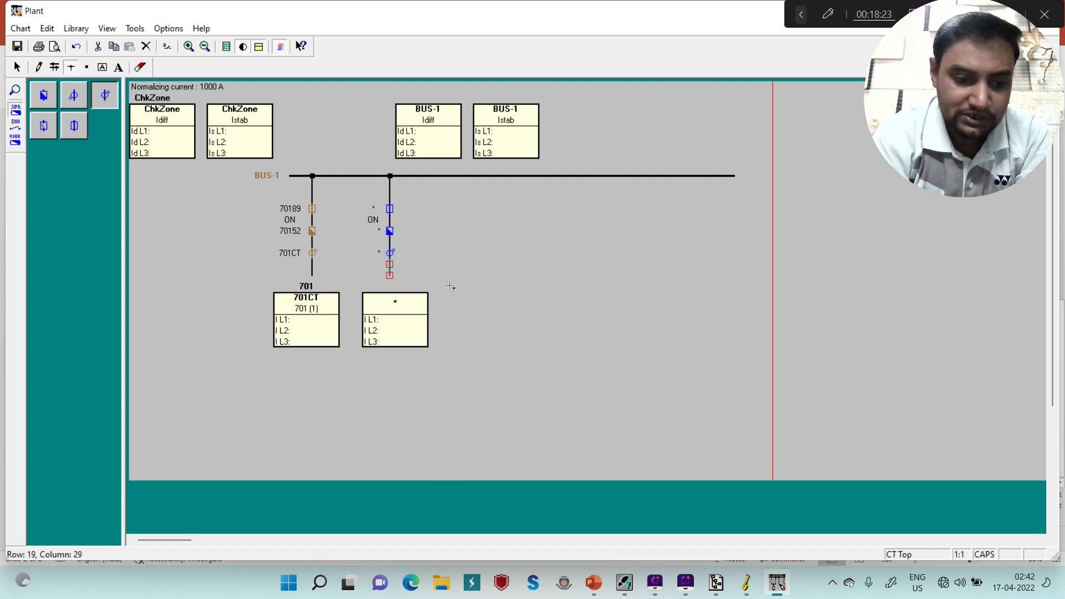
pyautogui.press('Escape')
pyautogui.click(494, 262)
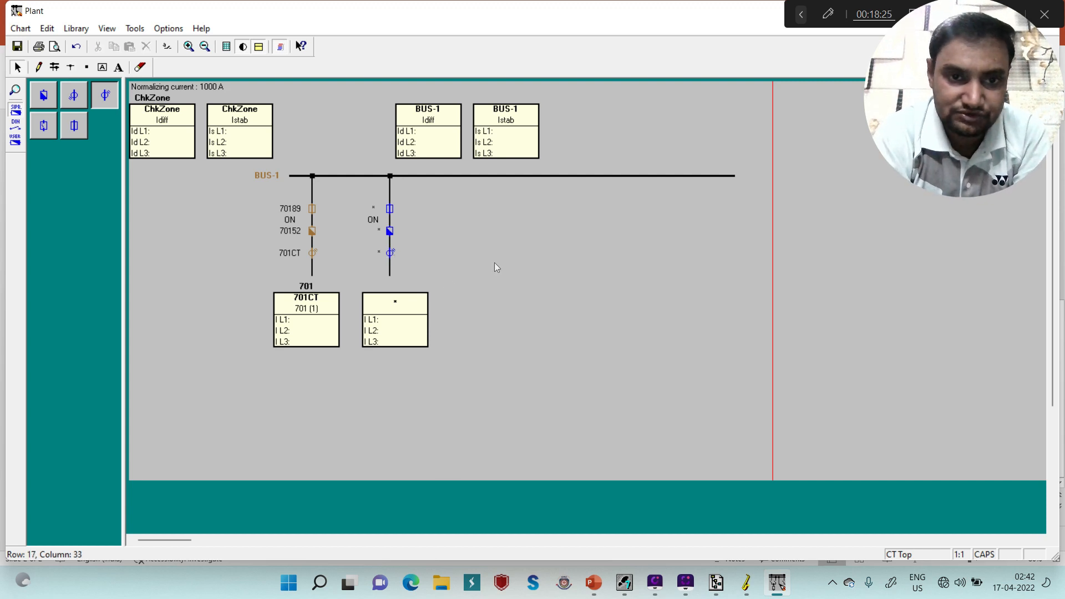
# Step: Place a bay name beneath the second feeder and set its short and long text to 703
pyautogui.click(102, 67)
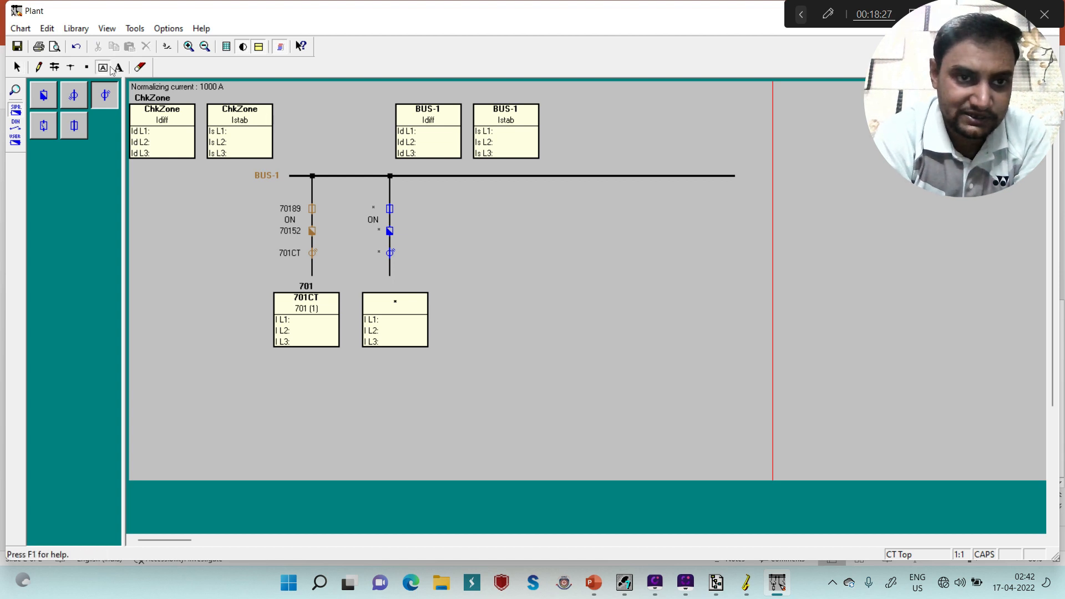
pyautogui.click(389, 282)
pyautogui.press('Escape')
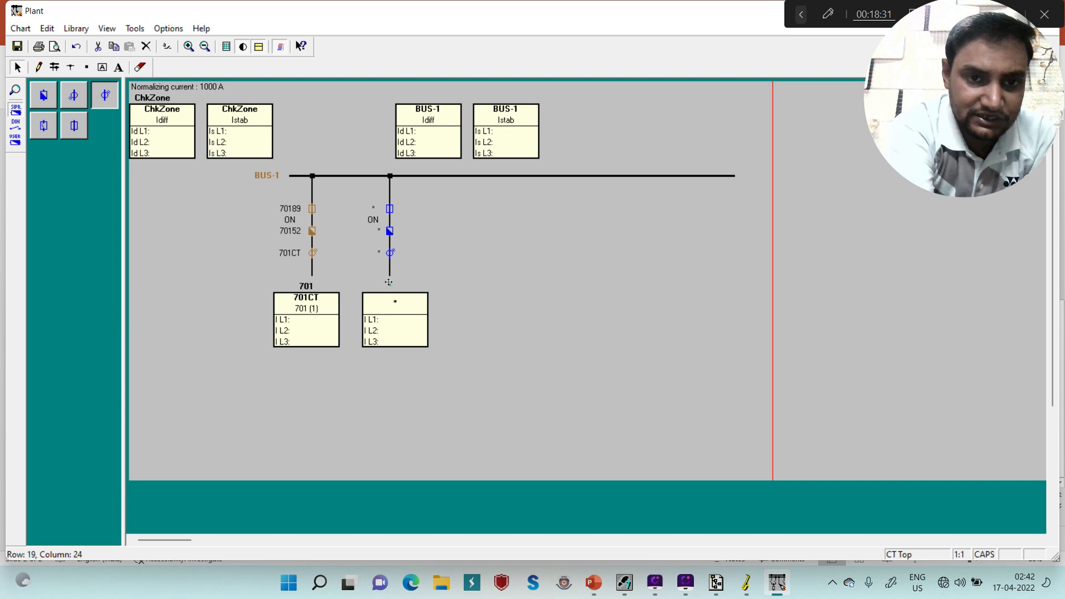
pyautogui.rightClick(390, 285)
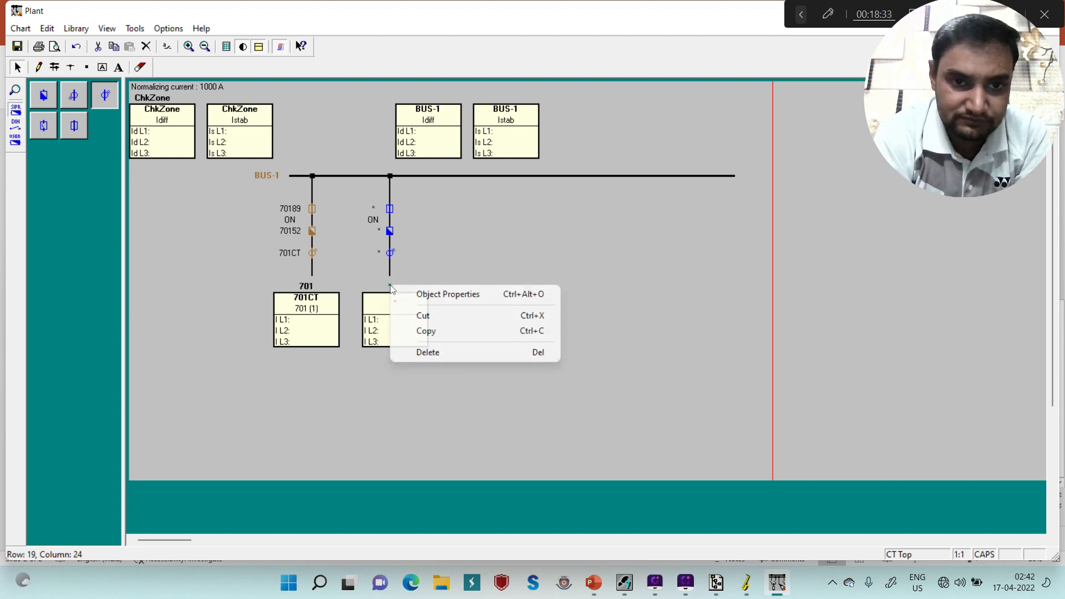
pyautogui.click(417, 294)
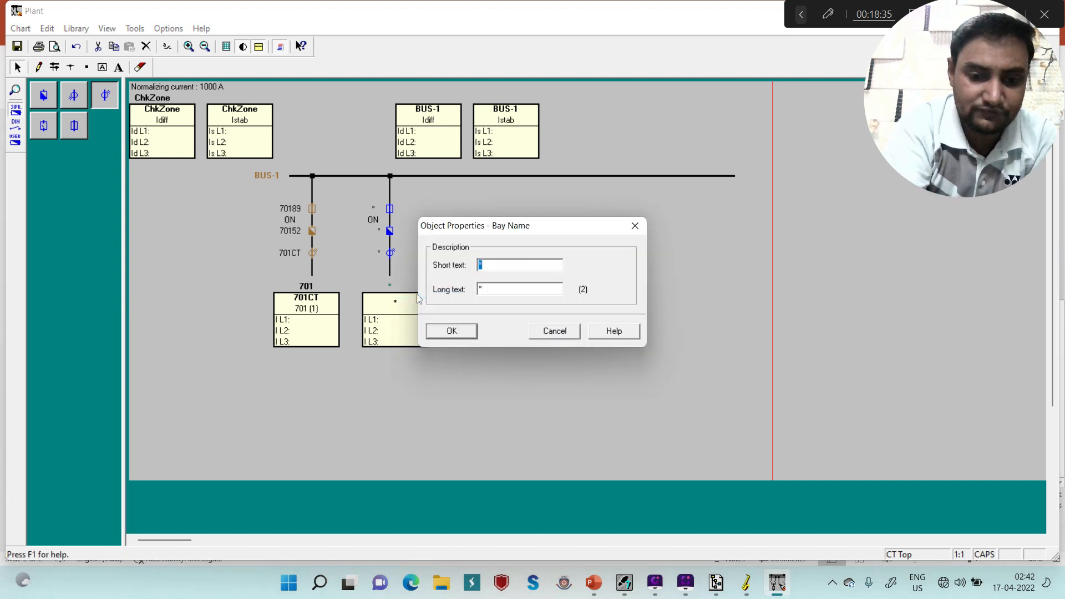
pyautogui.write('703')
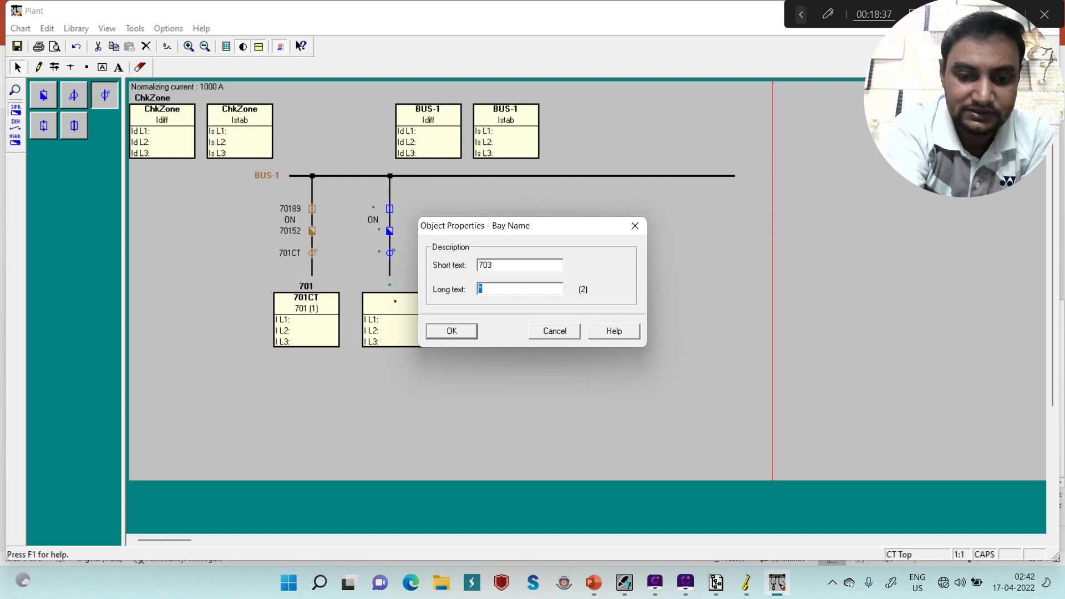
pyautogui.write('703')
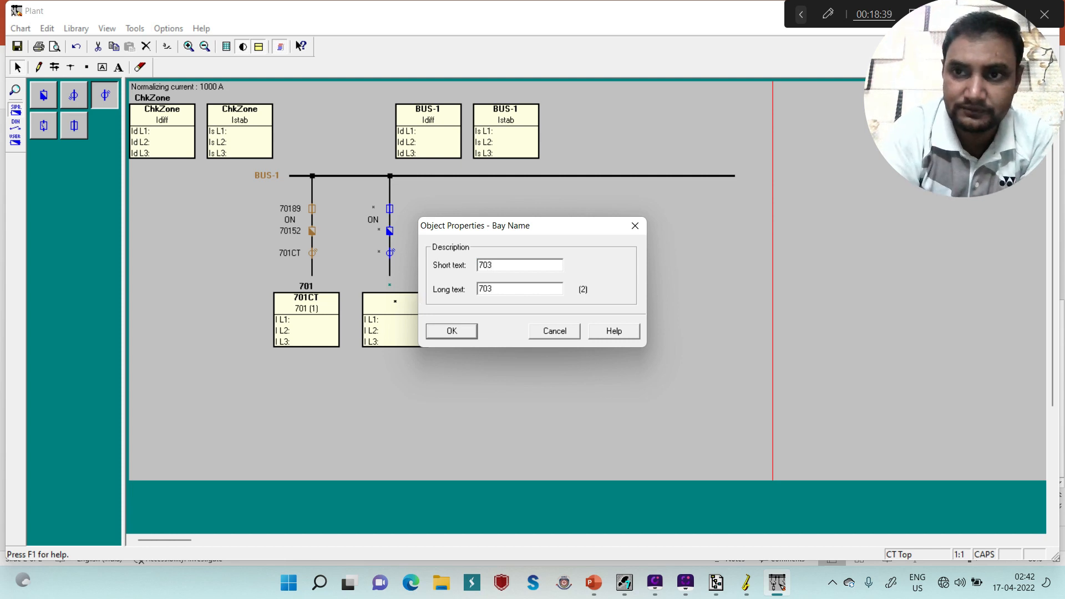
pyautogui.click(451, 333)
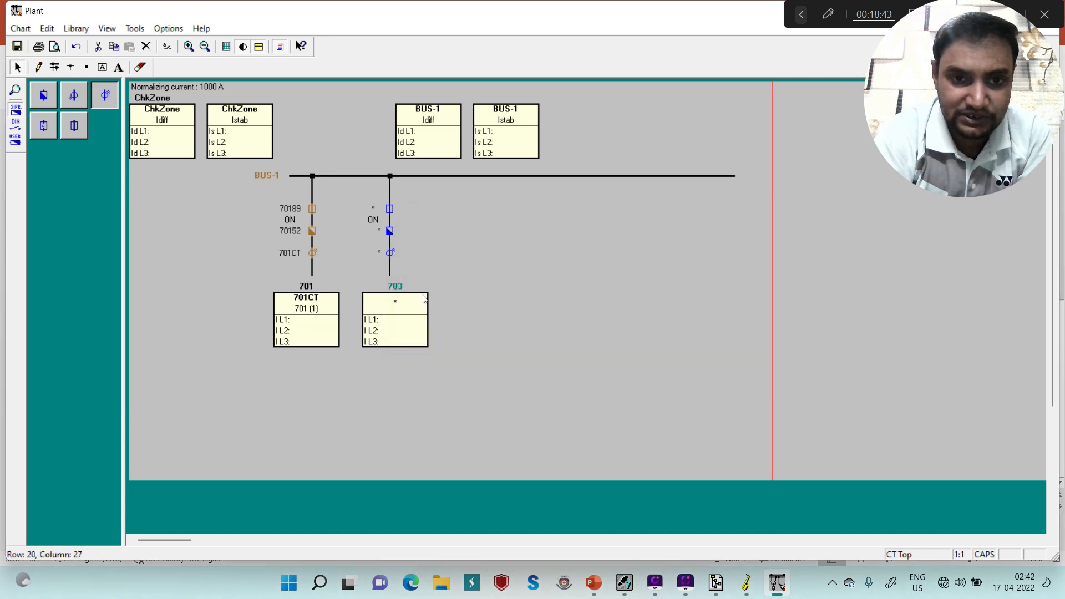
# Step: Assign the second feeder's current transformer to bay 703 (2), with short name 703 and long name 703CT
pyautogui.rightClick(390, 253)
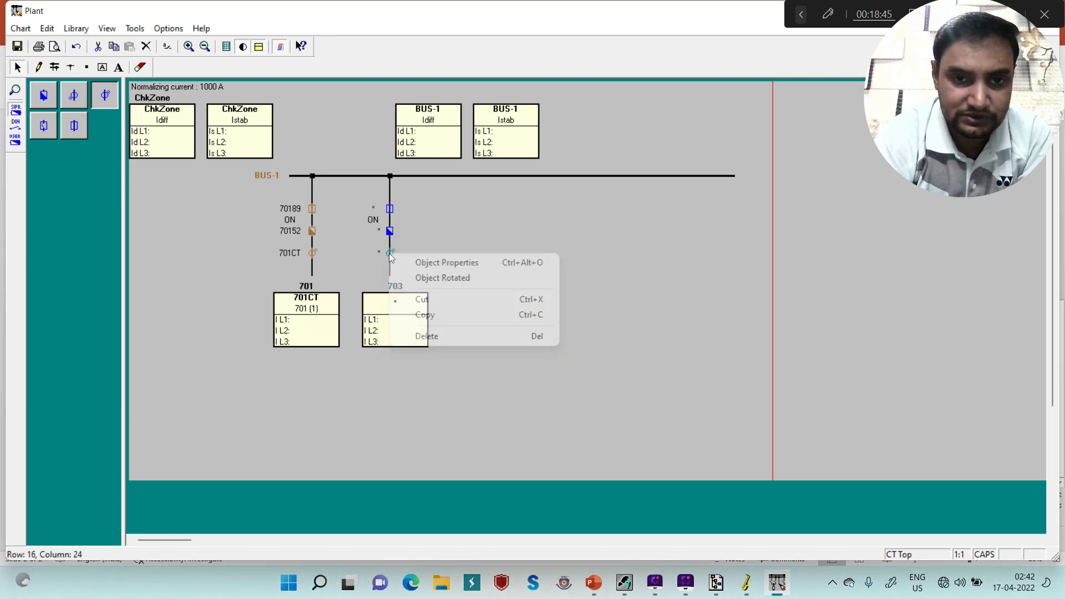
pyautogui.click(411, 262)
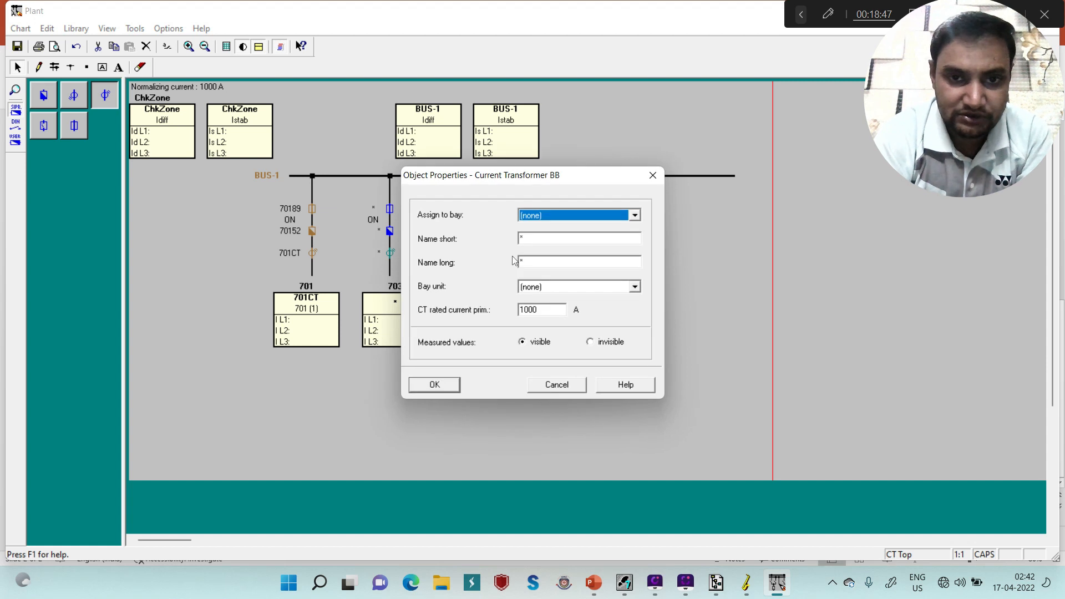
pyautogui.press('Down')
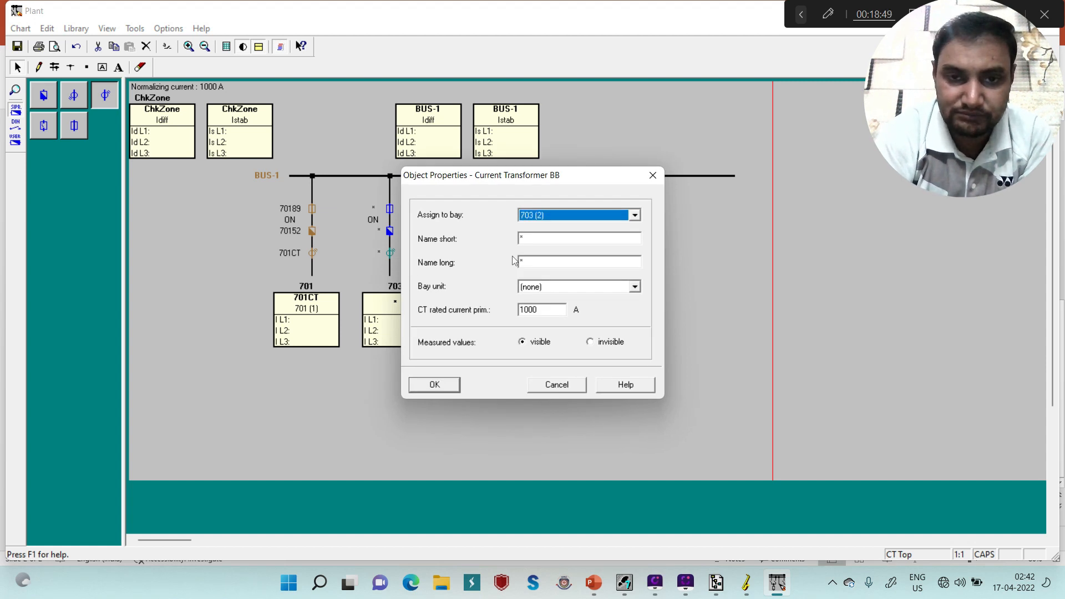
pyautogui.click(523, 237)
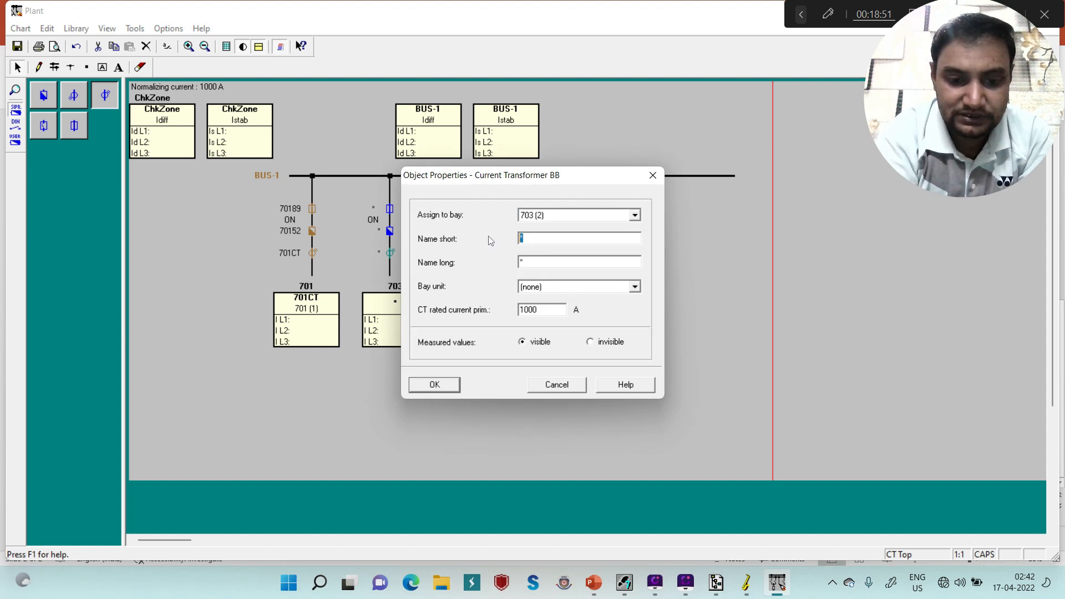
pyautogui.write('703')
pyautogui.press('Tab')
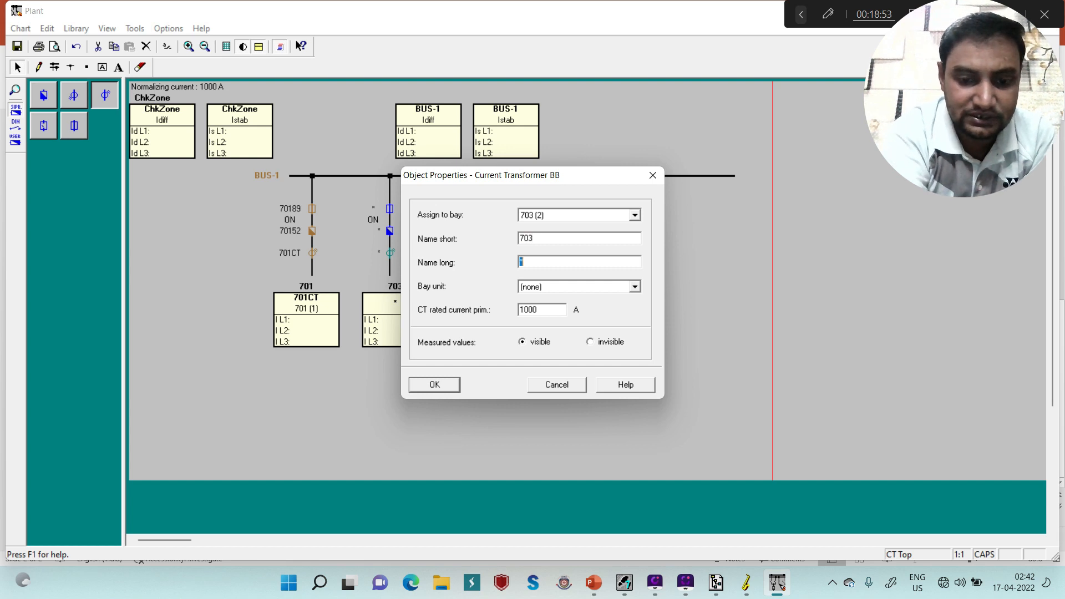
pyautogui.write('703')
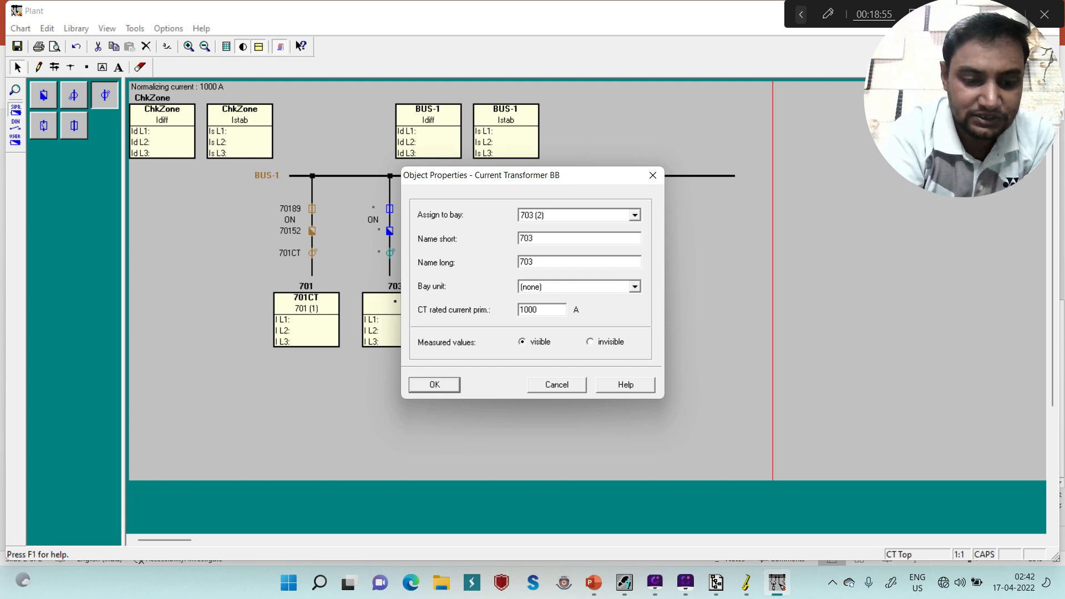
pyautogui.write('CT')
# Step: Set the 703 current transformer's bay unit to BU@03 and its primary rated current to 2000 A
pyautogui.press('Tab')
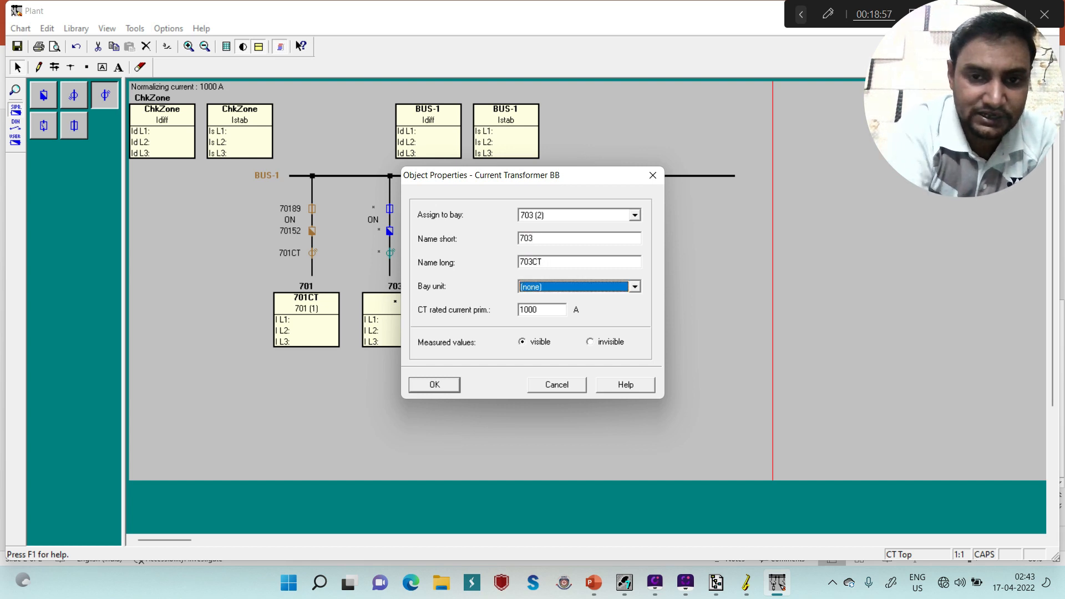
pyautogui.press('Down')
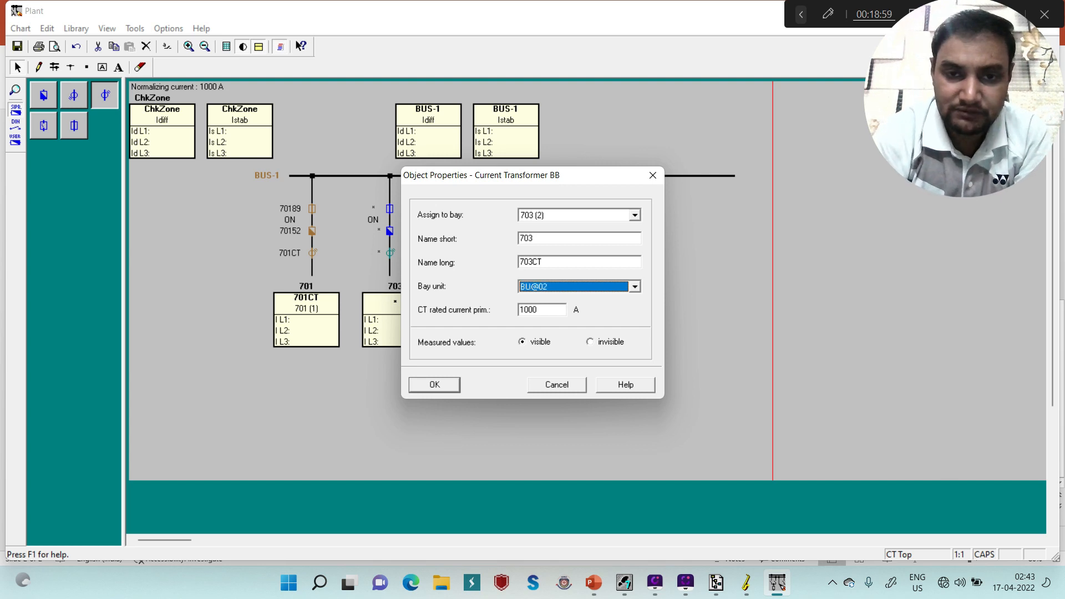
pyautogui.click(527, 308)
pyautogui.press('BackSpace')
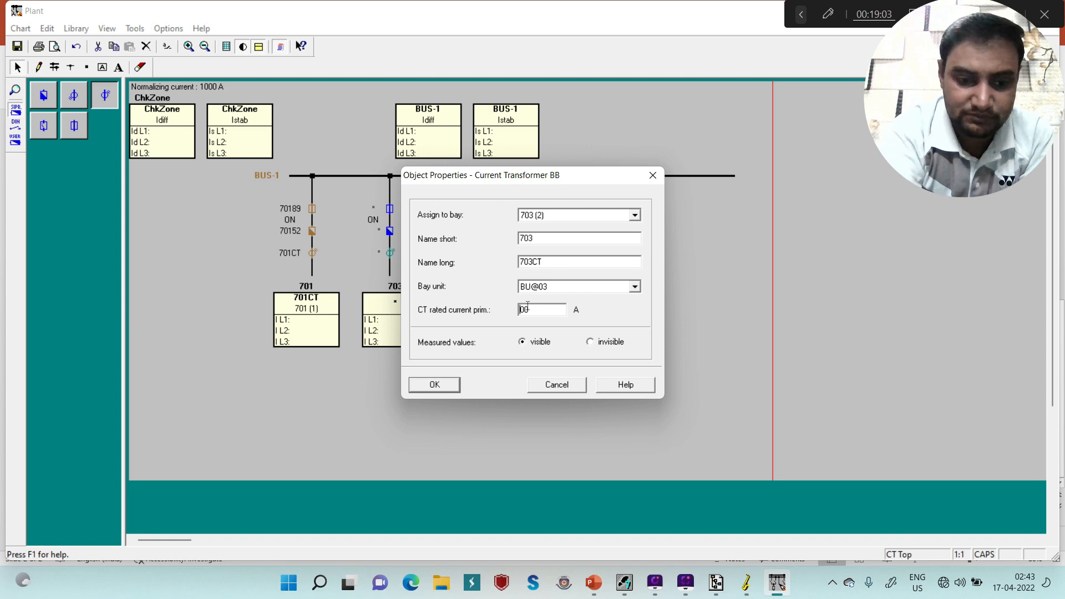
pyautogui.write('2000')
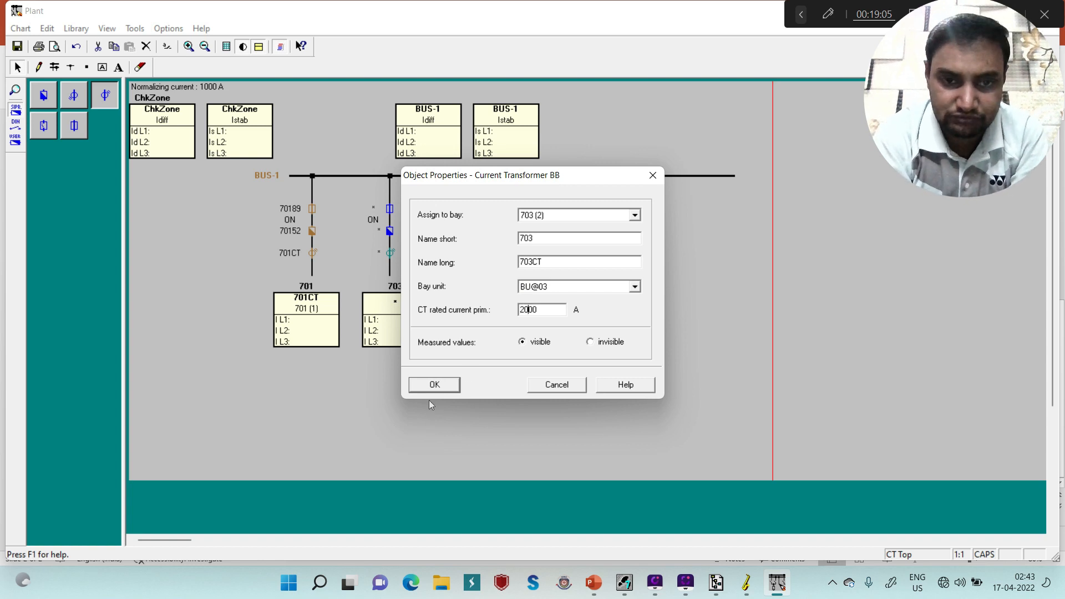
pyautogui.click(435, 385)
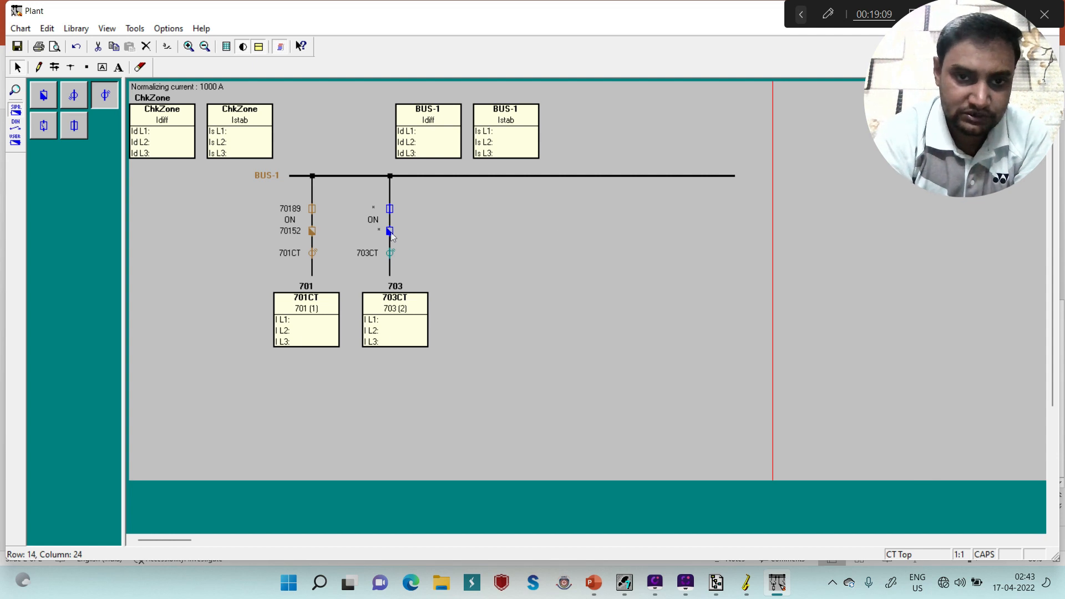
# Step: Assign the second feeder's circuit breaker to bay 703 (2) and give it the short name 703
pyautogui.rightClick(391, 233)
pyautogui.click(438, 240)
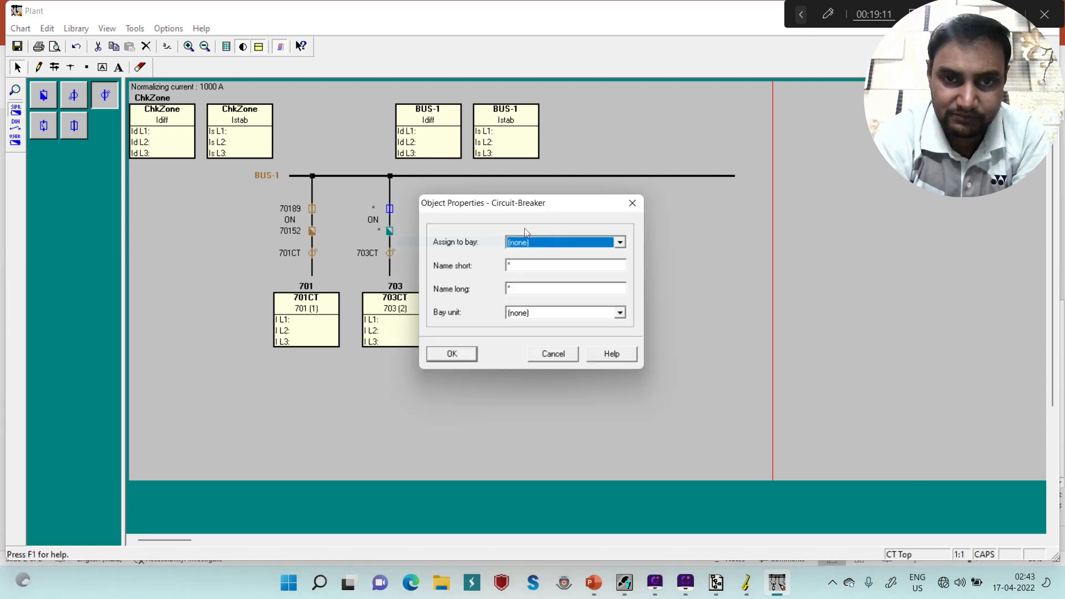
pyautogui.click(572, 236)
pyautogui.click(520, 272)
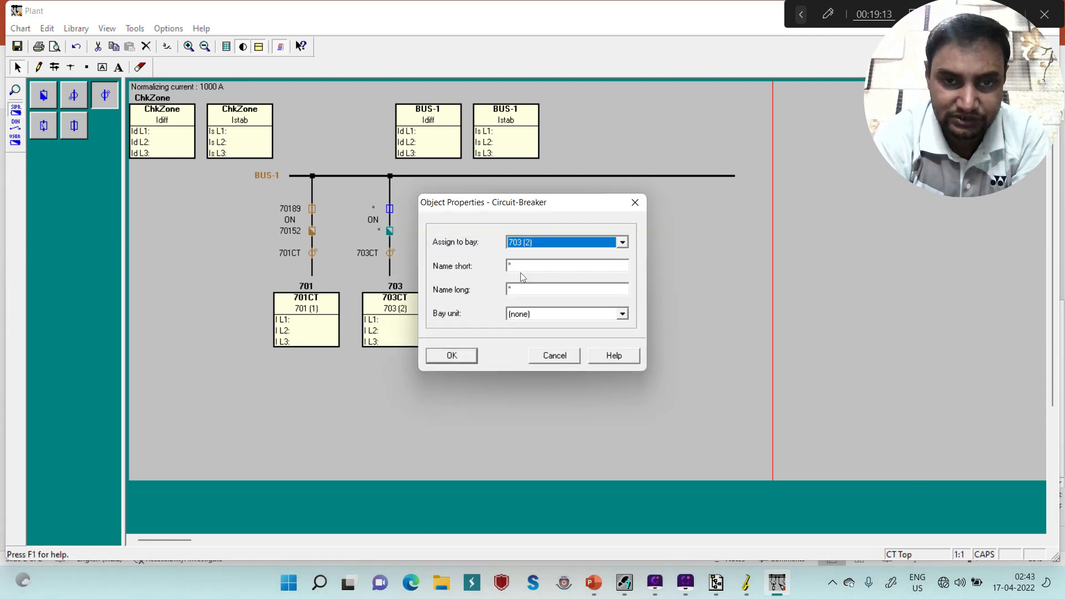
pyautogui.doubleClick(538, 263)
pyautogui.write('703')
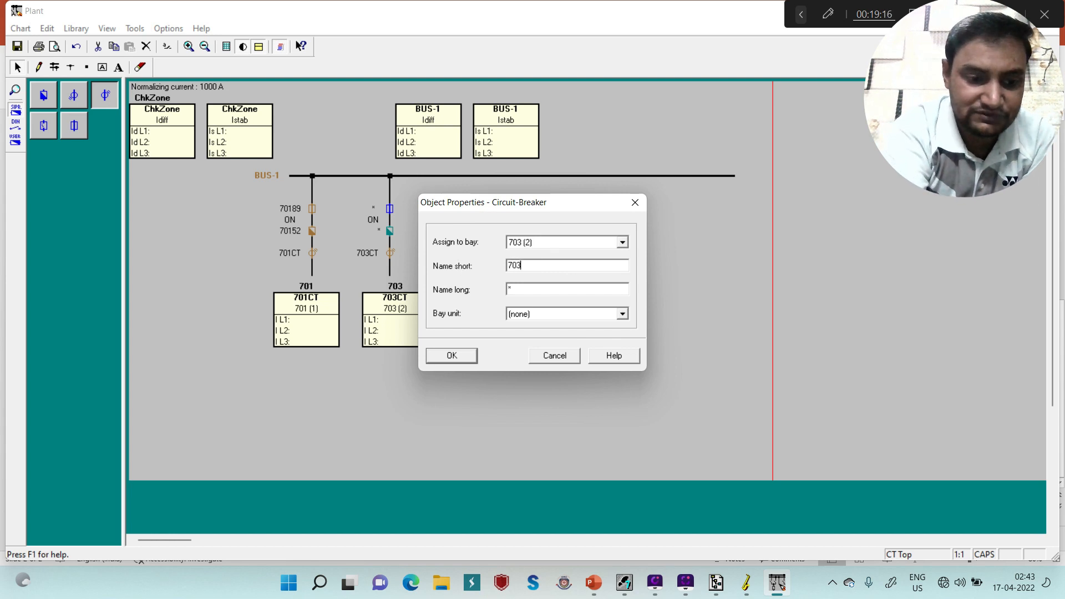
# Step: Give the bay 703 circuit breaker the long name 70352 and bay unit BU@02
pyautogui.press('Tab')
pyautogui.write('7')
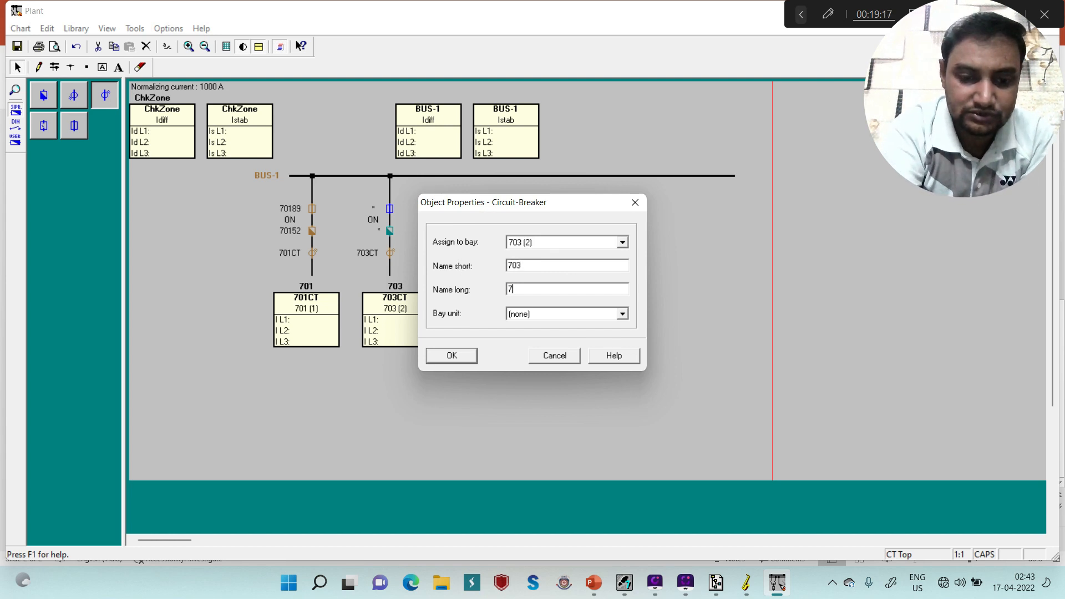
pyautogui.write('035')
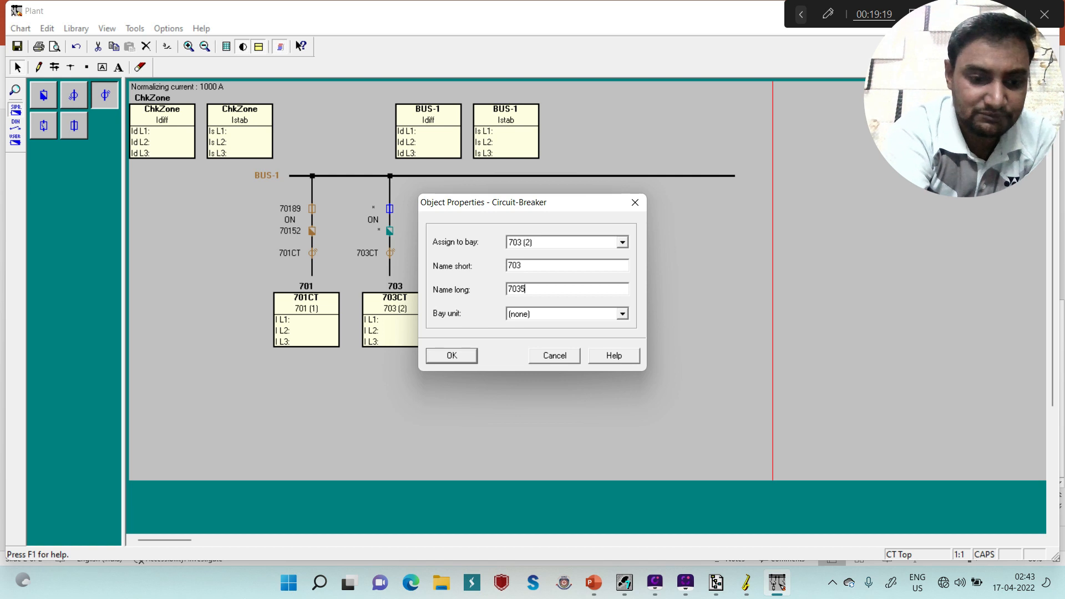
pyautogui.write('2')
pyautogui.press('Tab')
pyautogui.press('Down')
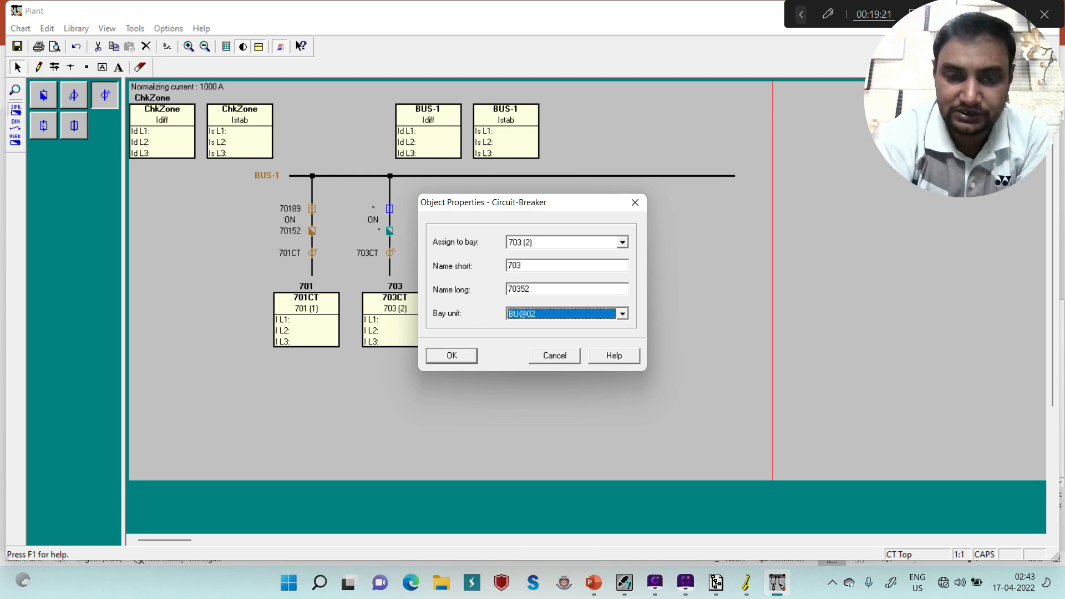
pyautogui.click(471, 360)
# Step: Assign the second feeder's disconnector to bay 703 (2), with short name 703, long name 70389, bay unit BU@02 and disconnector DC01
pyautogui.rightClick(390, 210)
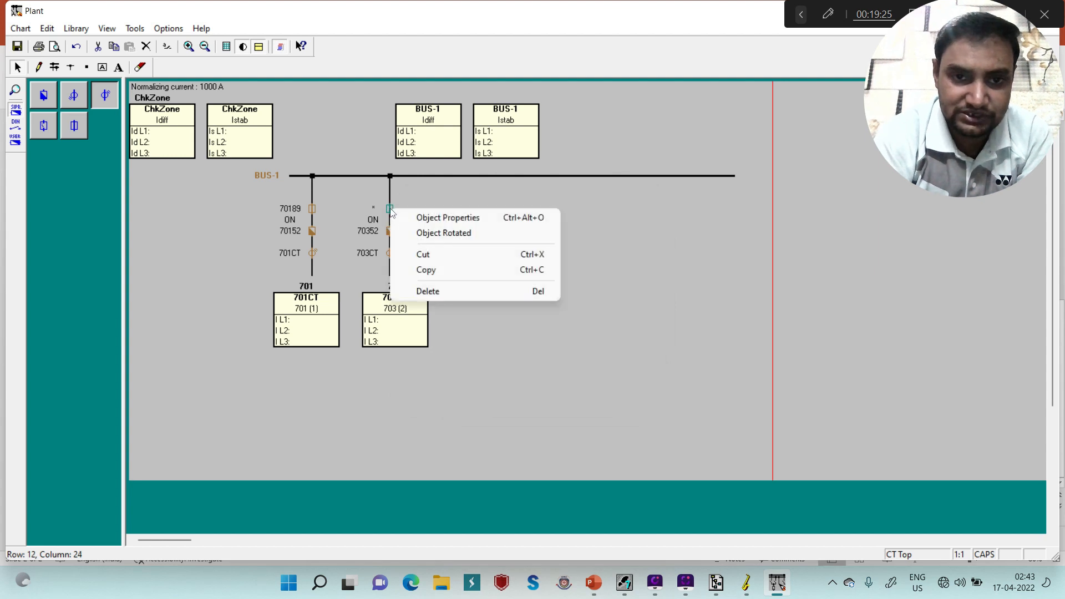
pyautogui.click(426, 218)
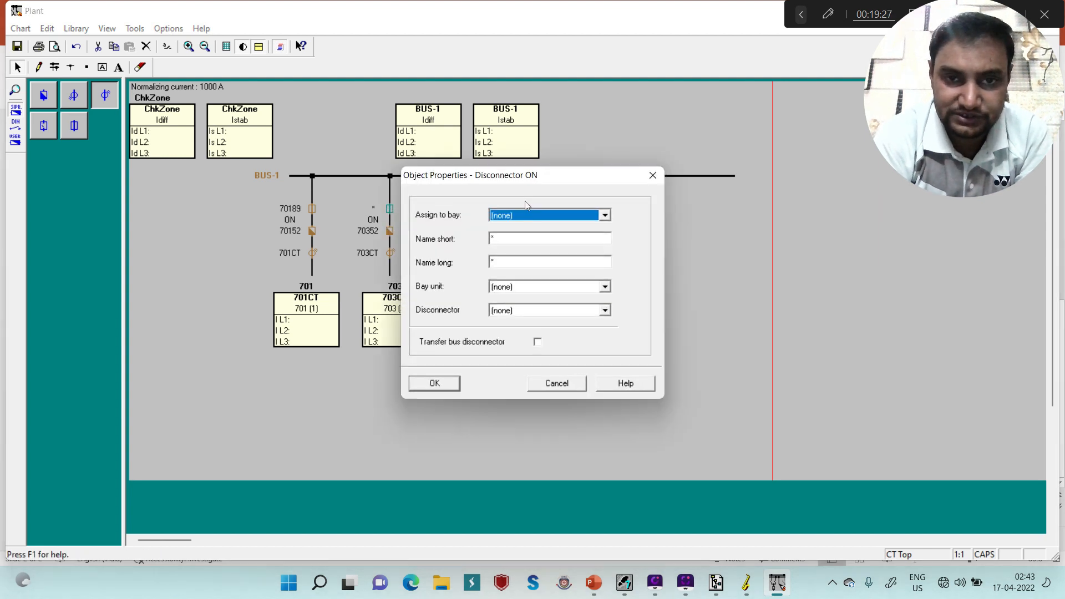
pyautogui.click(531, 216)
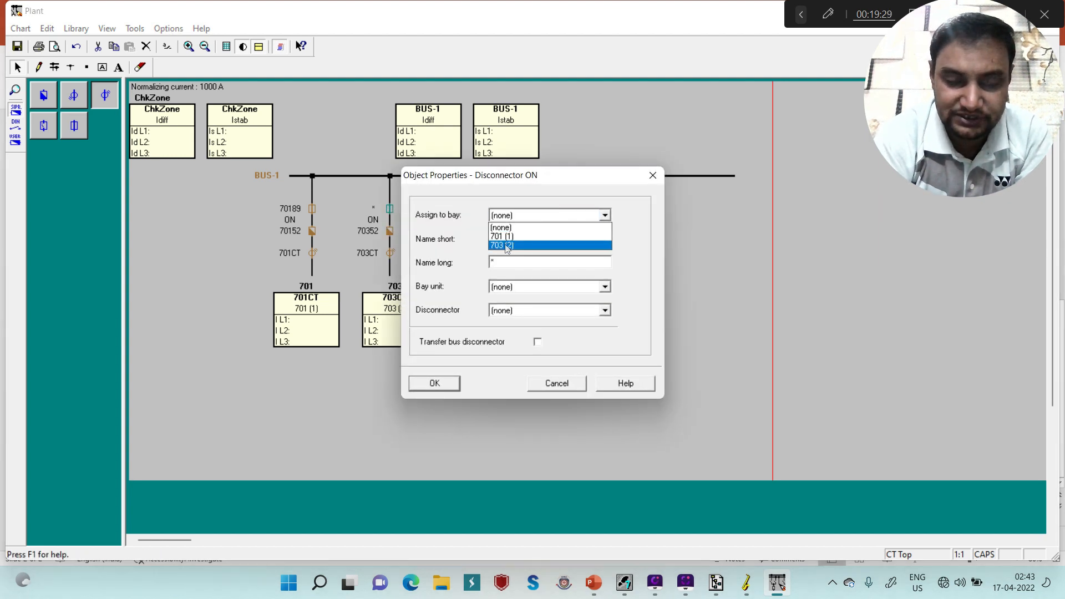
pyautogui.click(507, 245)
pyautogui.doubleClick(513, 238)
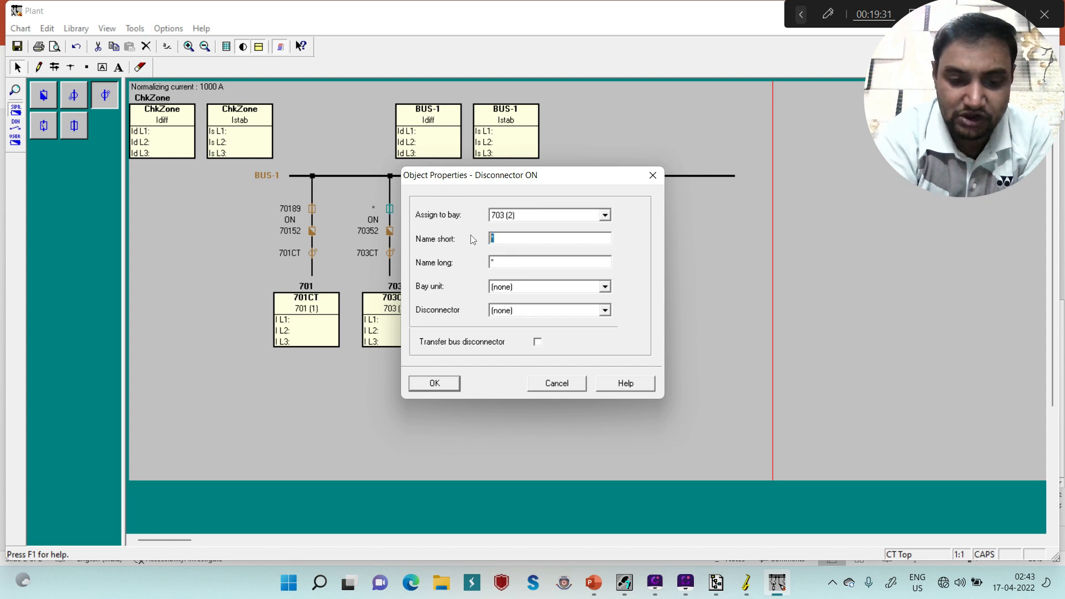
pyautogui.write('70')
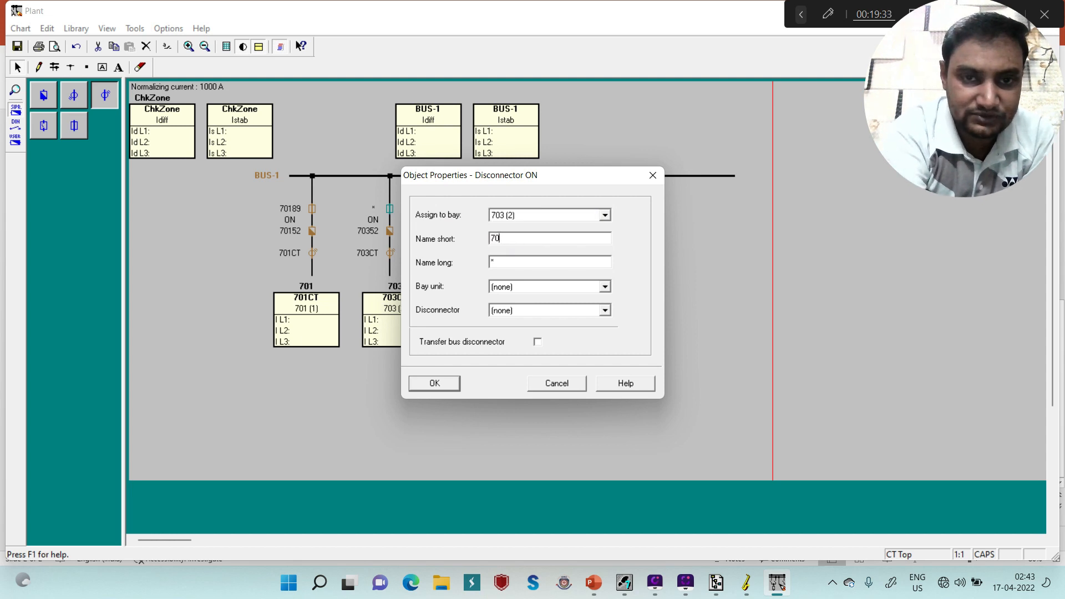
pyautogui.write('3')
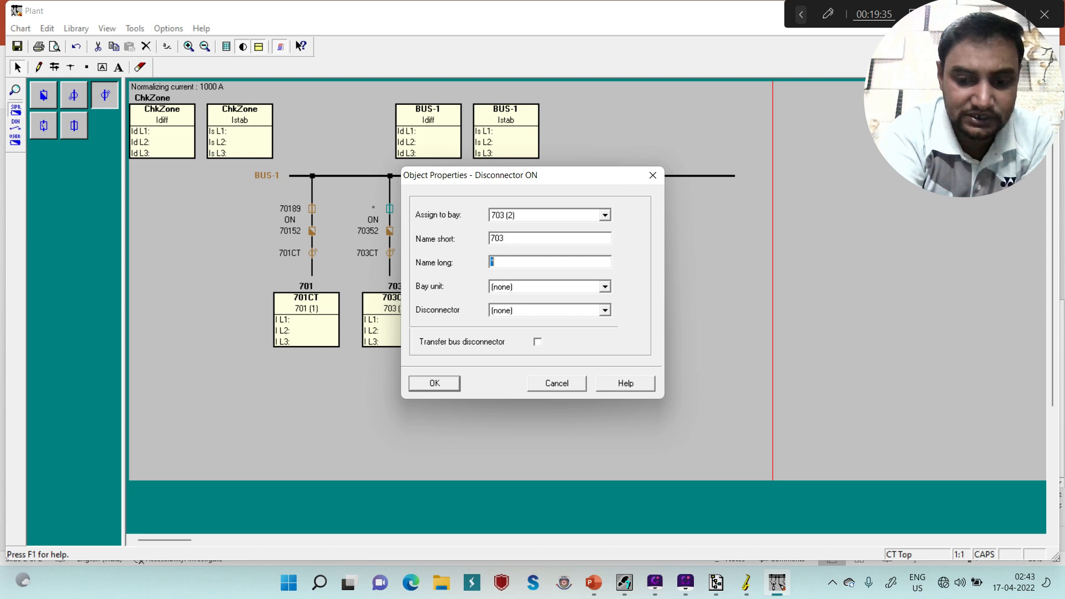
pyautogui.write('70389')
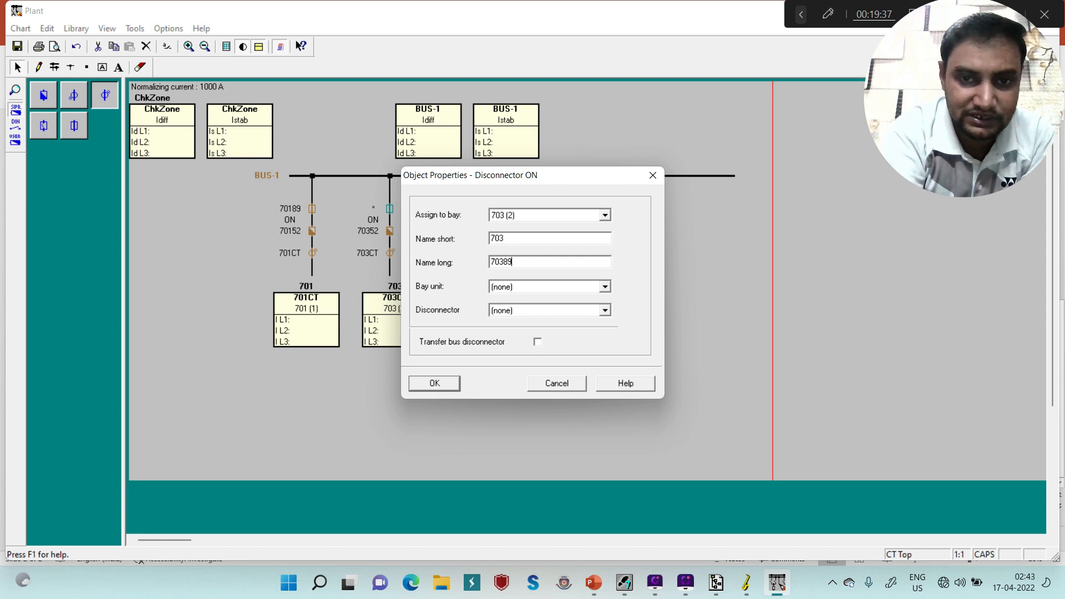
pyautogui.press('Tab')
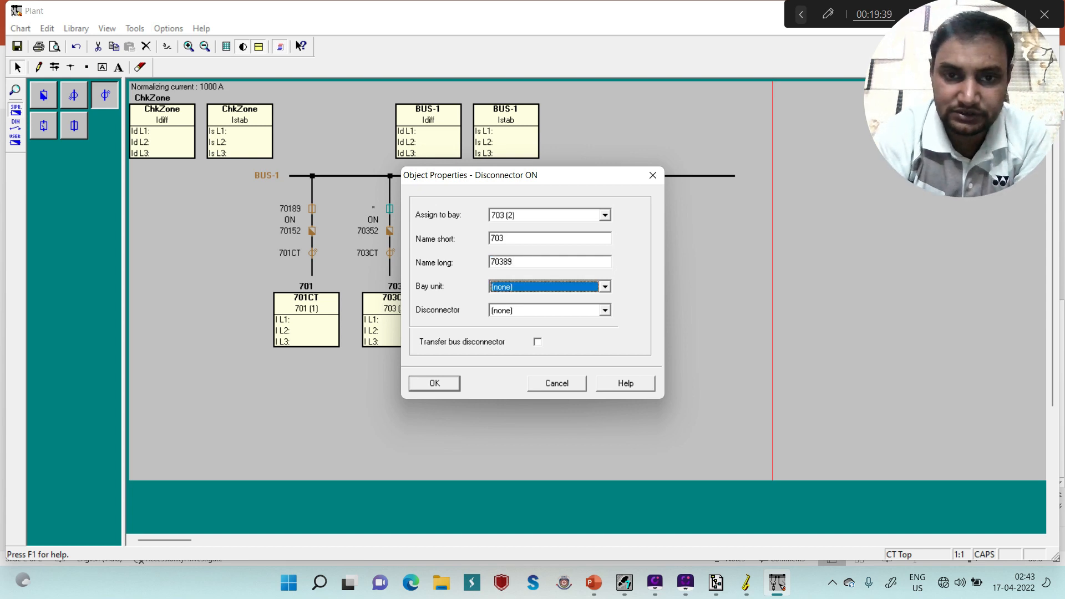
pyautogui.press('Down')
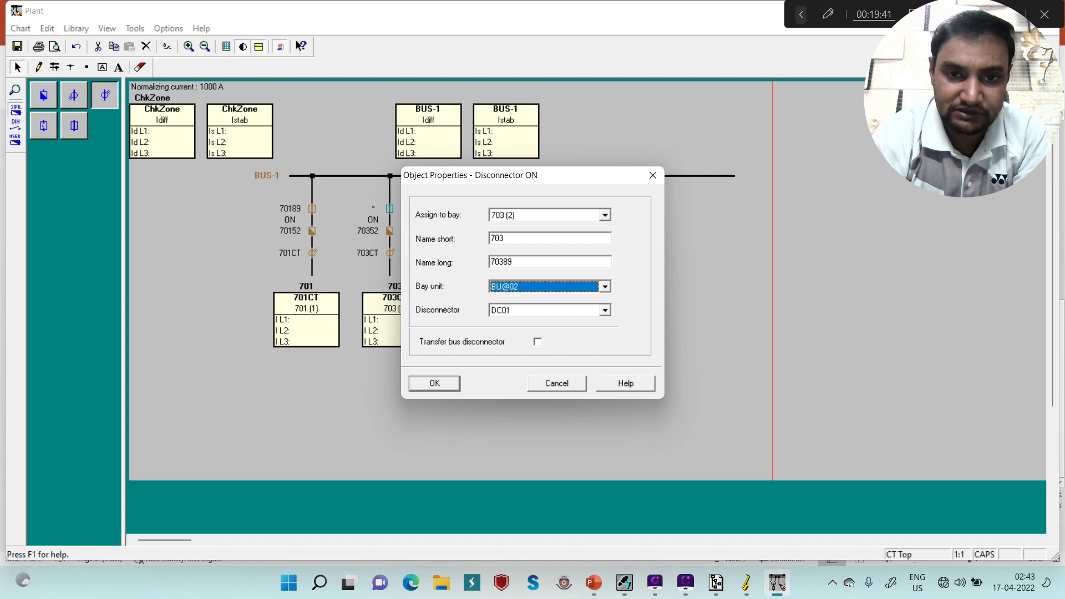
pyautogui.click(441, 386)
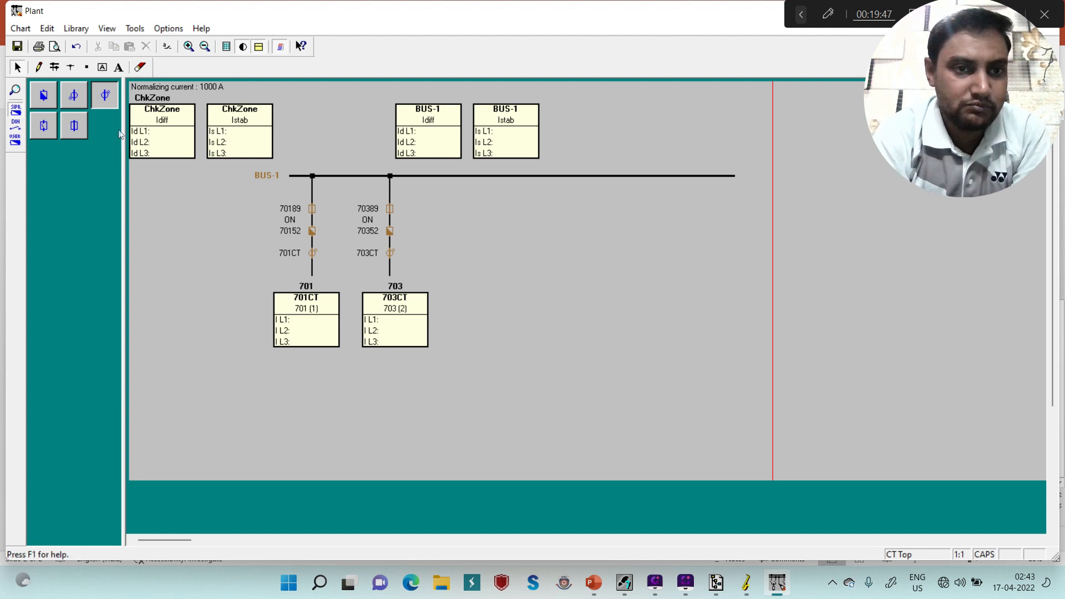
# Step: Place a DC ON disconnector below BUS-1 for the third feeder, with a CB circuit breaker beneath it aligned with the other feeders' breakers
pyautogui.click(74, 124)
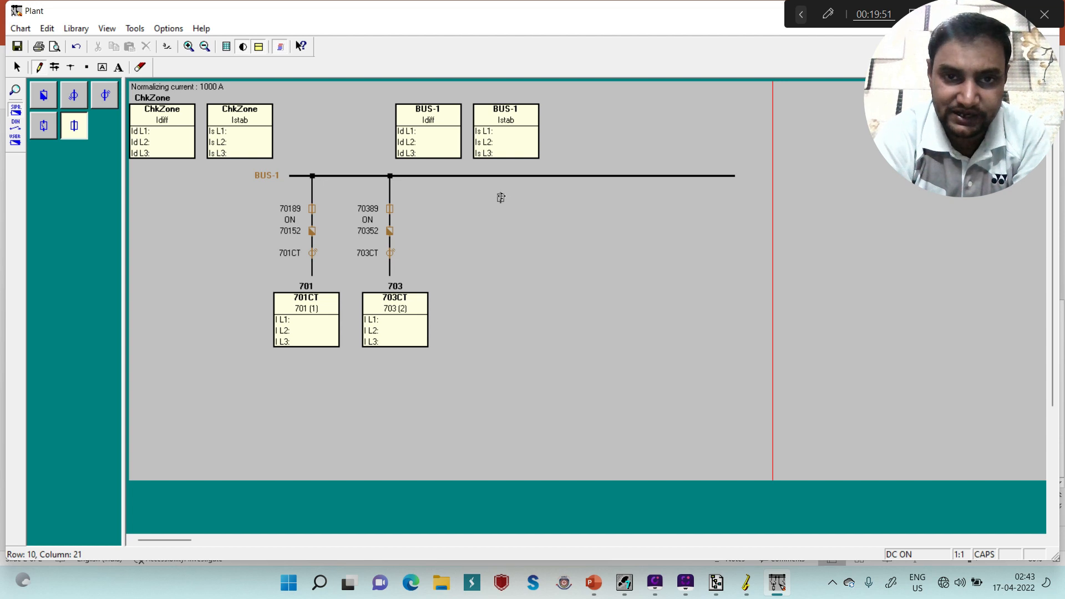
pyautogui.click(476, 201)
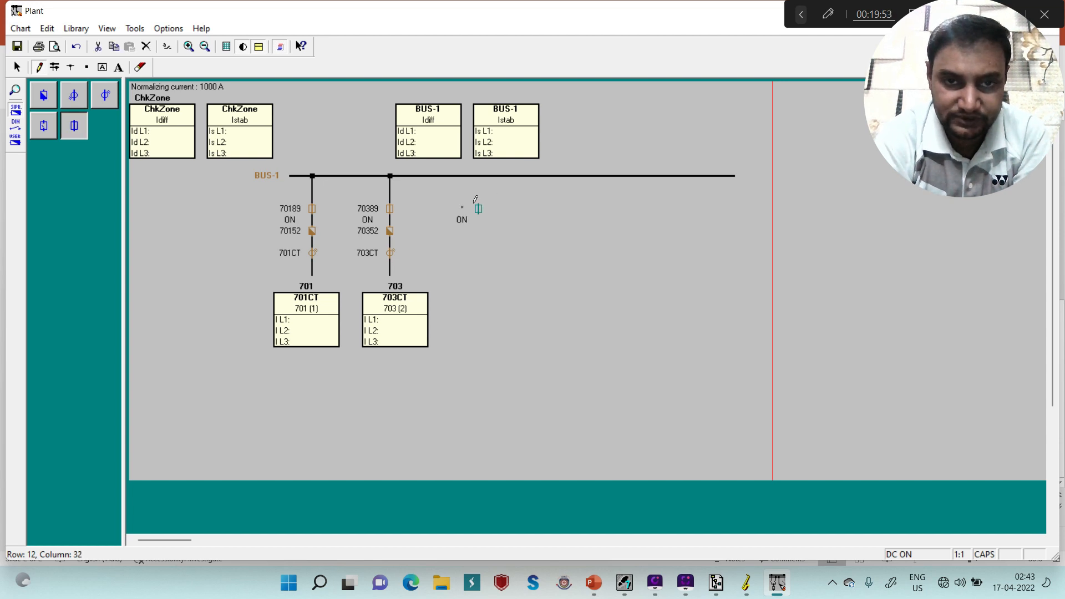
pyautogui.click(44, 96)
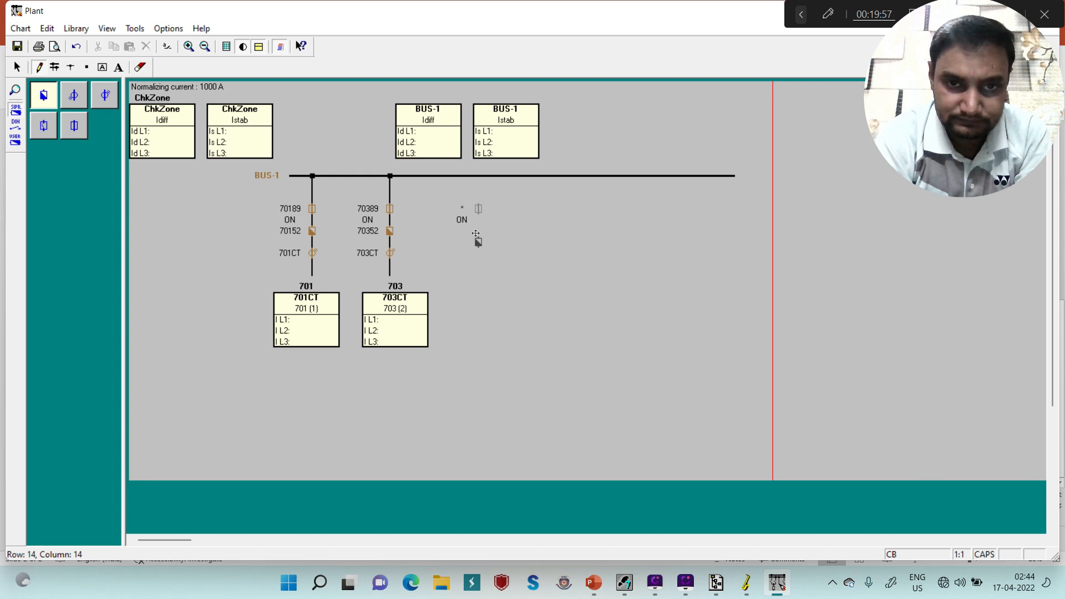
pyautogui.click(476, 213)
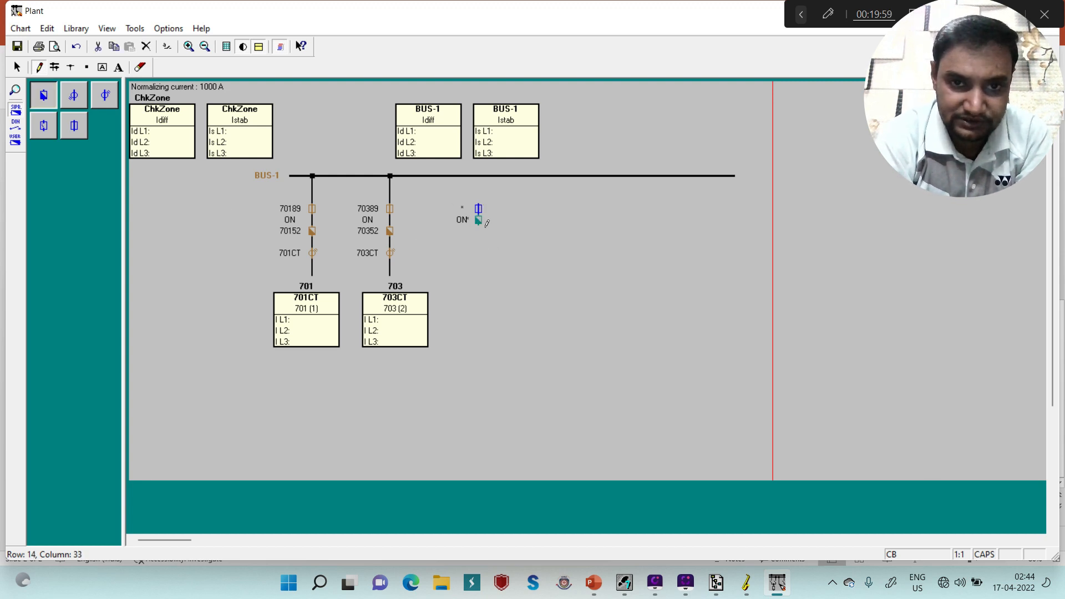
pyautogui.press('Escape')
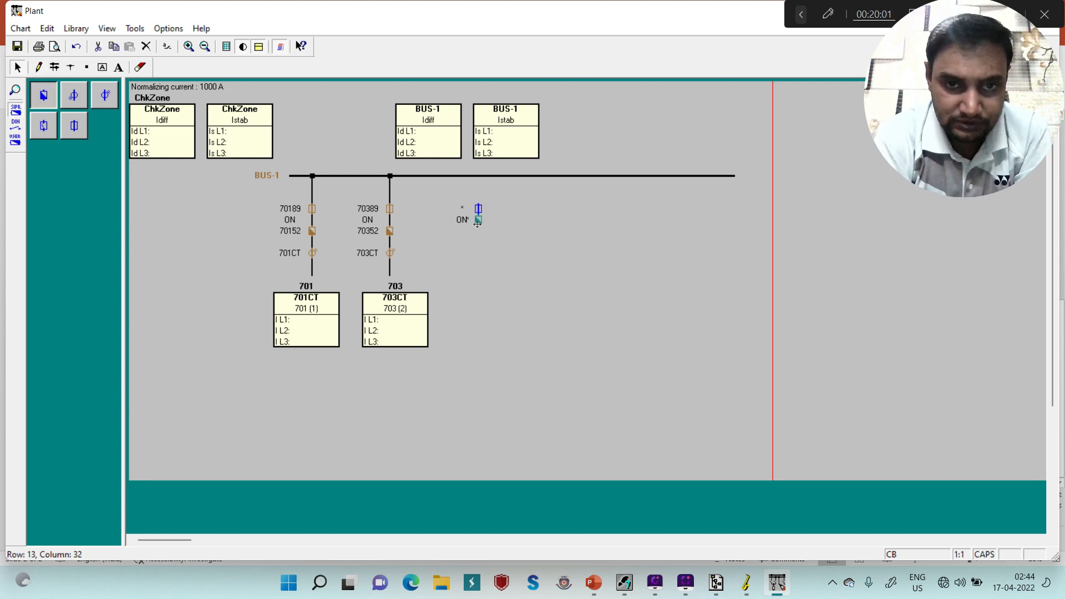
pyautogui.moveTo(476, 225); pyautogui.dragTo(476, 235)
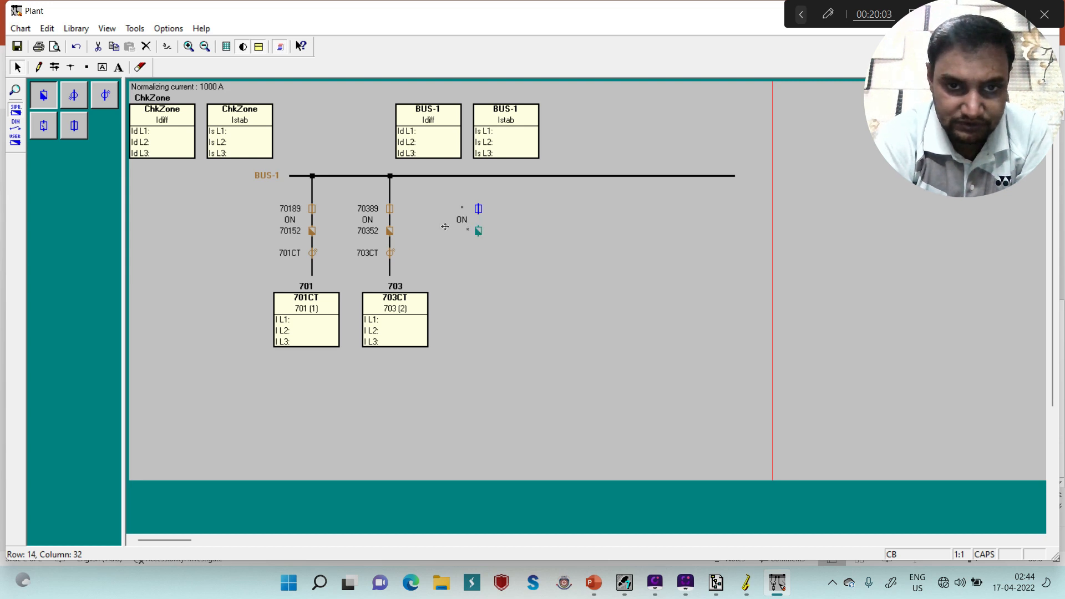
# Step: Add a CT Top current transformer below the third feeder's breaker and move its measured-value box in line with the other feeders' boxes
pyautogui.click(112, 93)
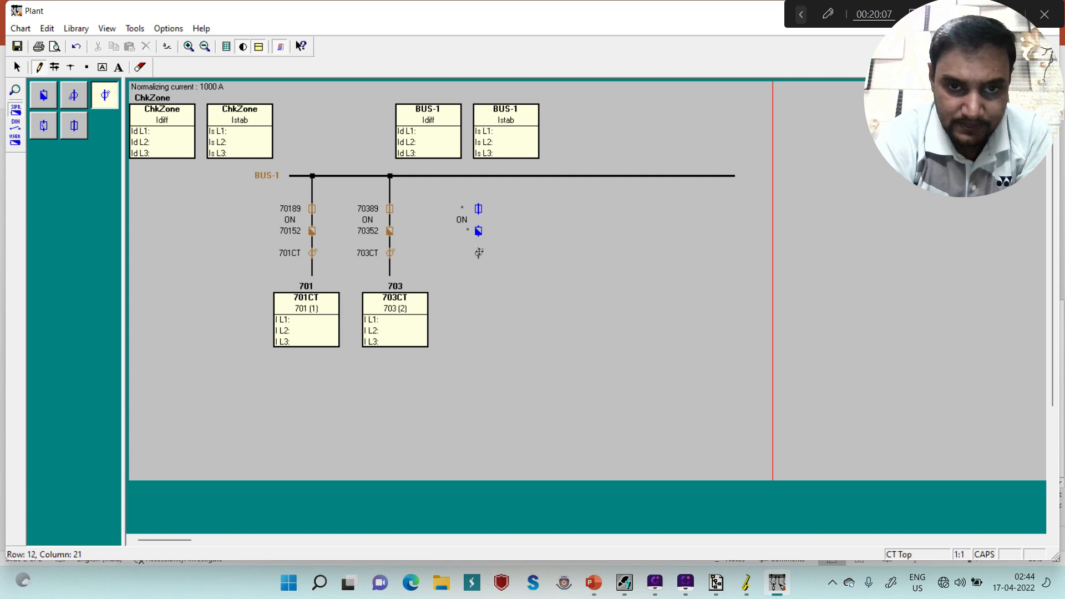
pyautogui.click(478, 253)
pyautogui.press('Escape')
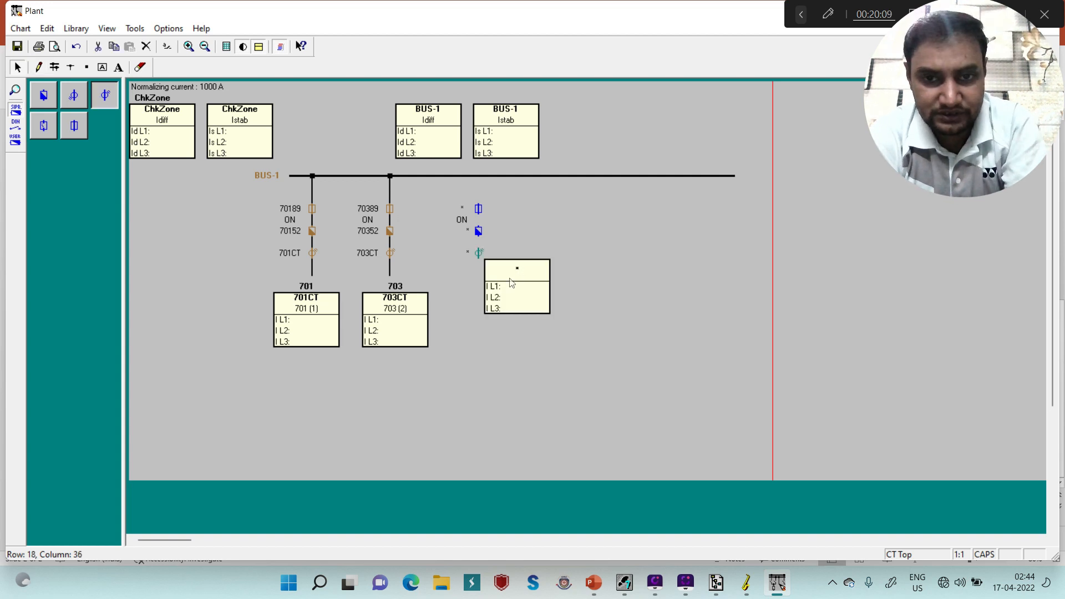
pyautogui.moveTo(503, 286)
pyautogui.mouseDown()
pyautogui.moveTo(481, 296)
pyautogui.moveTo(481, 319)
pyautogui.mouseUp()
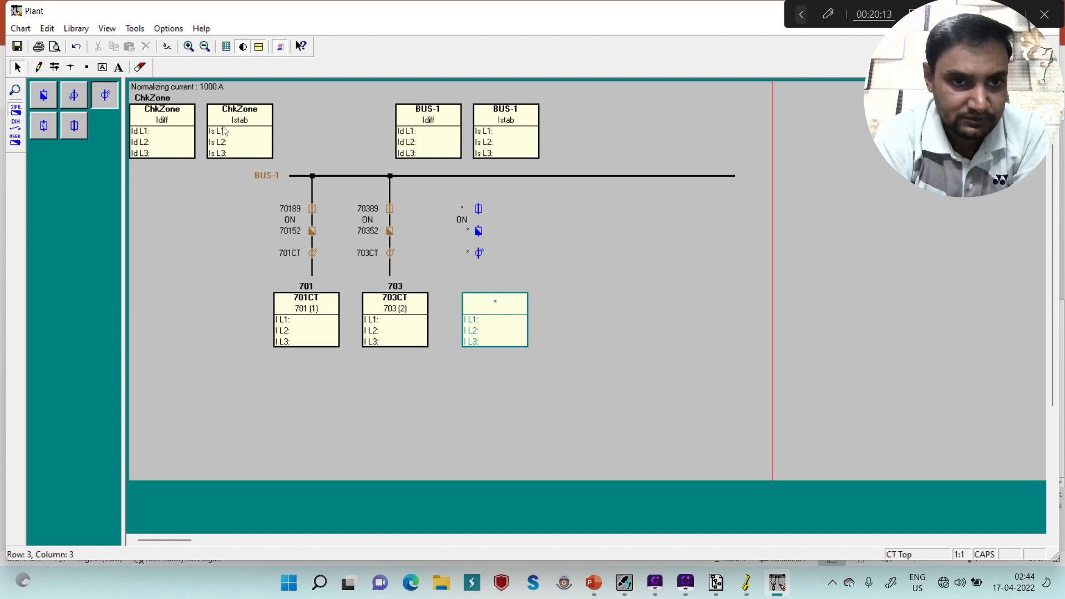
# Step: Draw the third feeder's connecting line from BUS-1 down through its disconnector, circuit breaker and current transformer
pyautogui.click(73, 69)
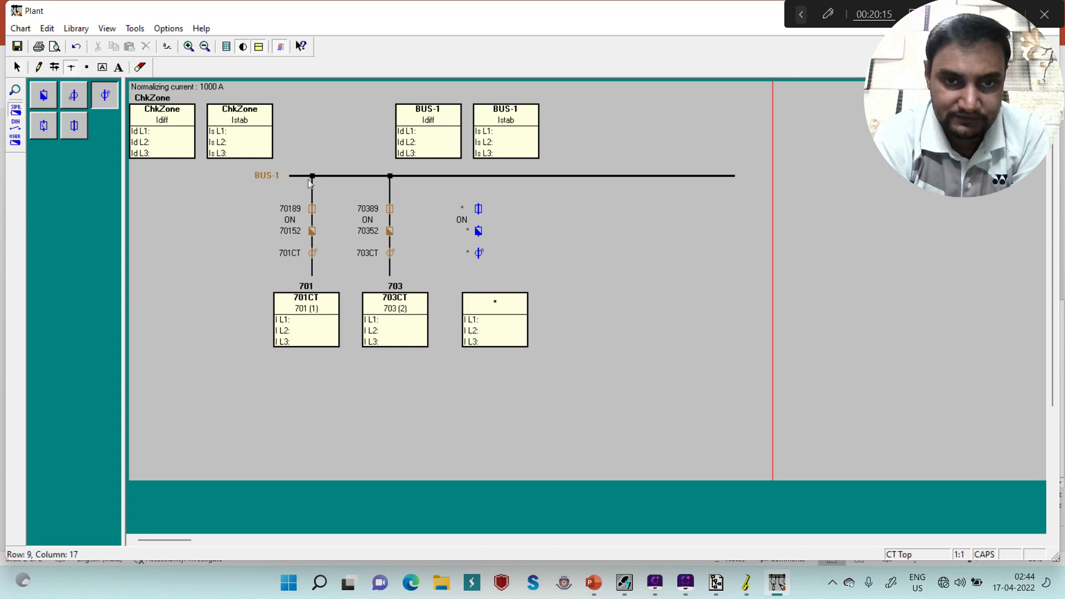
pyautogui.moveTo(478, 176); pyautogui.dragTo(480, 275)
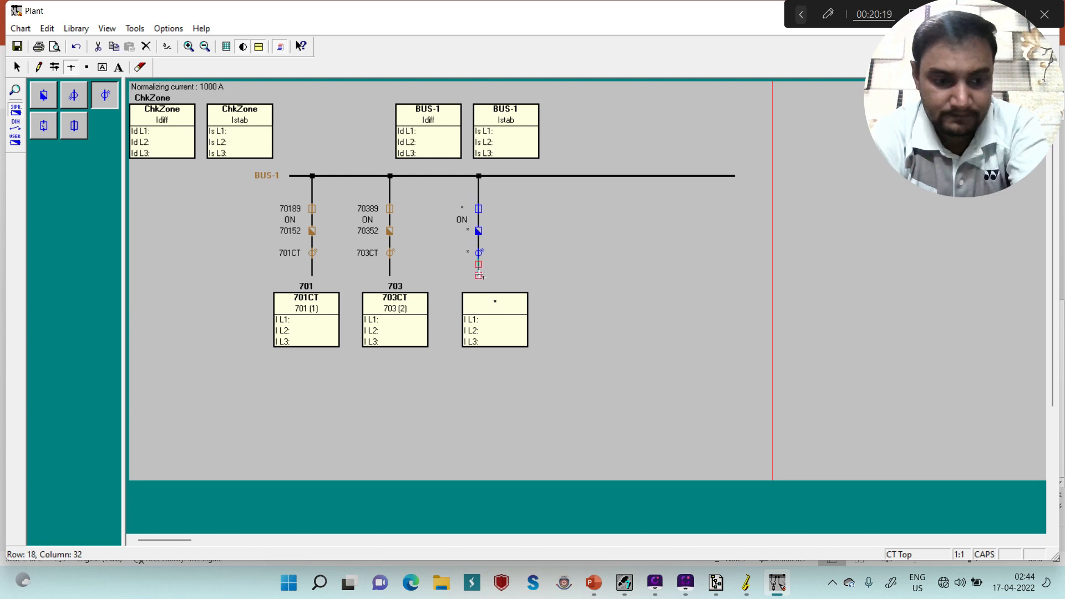
pyautogui.press('Escape')
pyautogui.click(554, 277)
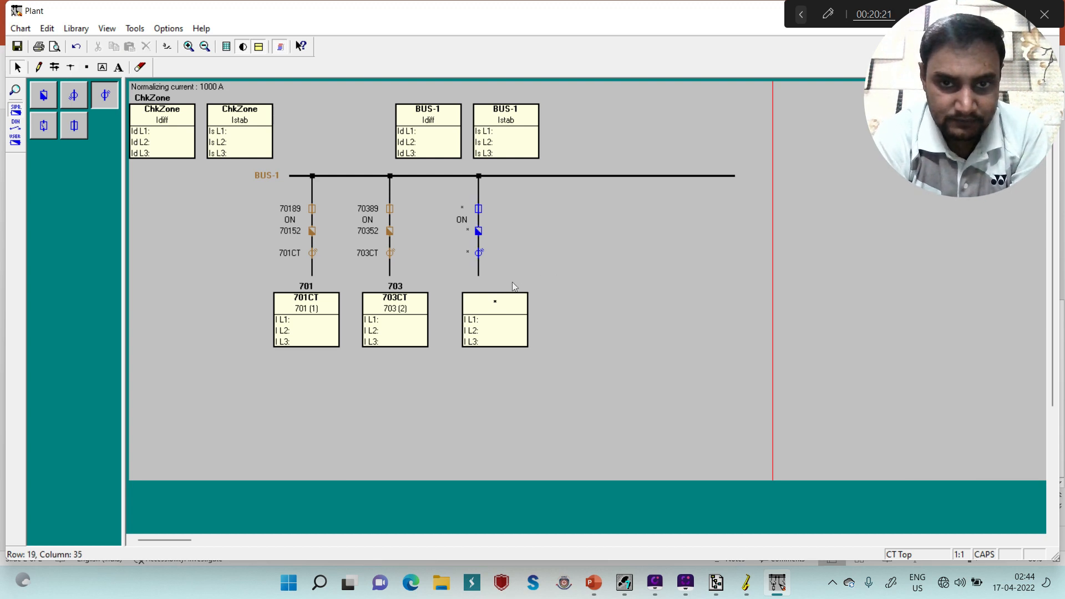
# Step: Shift the whole third feeder one grid column to the right so it sits over its measured-value box
pyautogui.moveTo(495, 280); pyautogui.dragTo(443, 179)
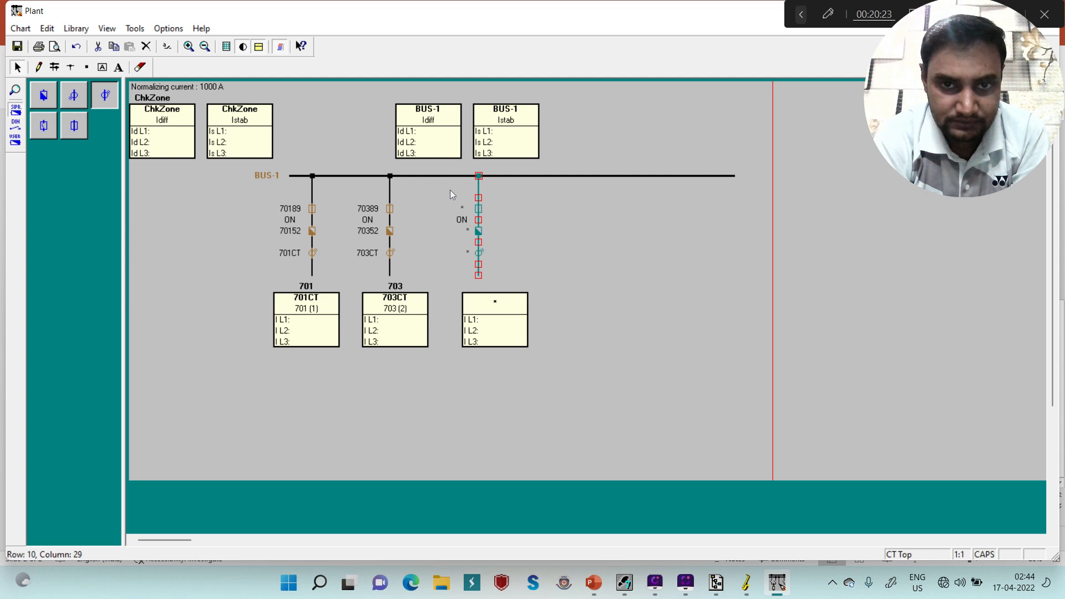
pyautogui.press('Right')
pyautogui.press('Right')
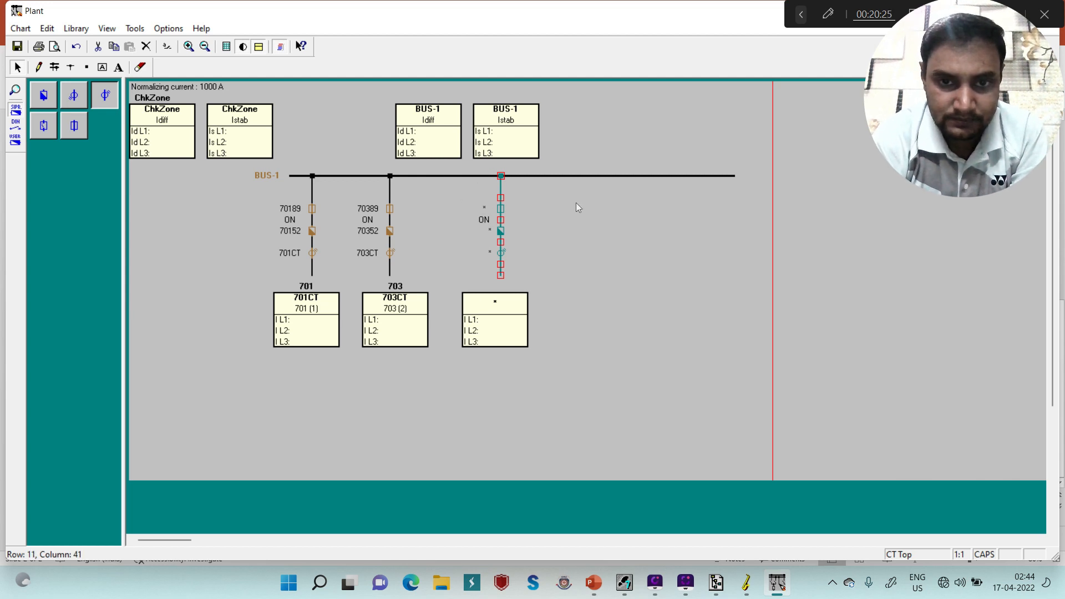
pyautogui.press('Left')
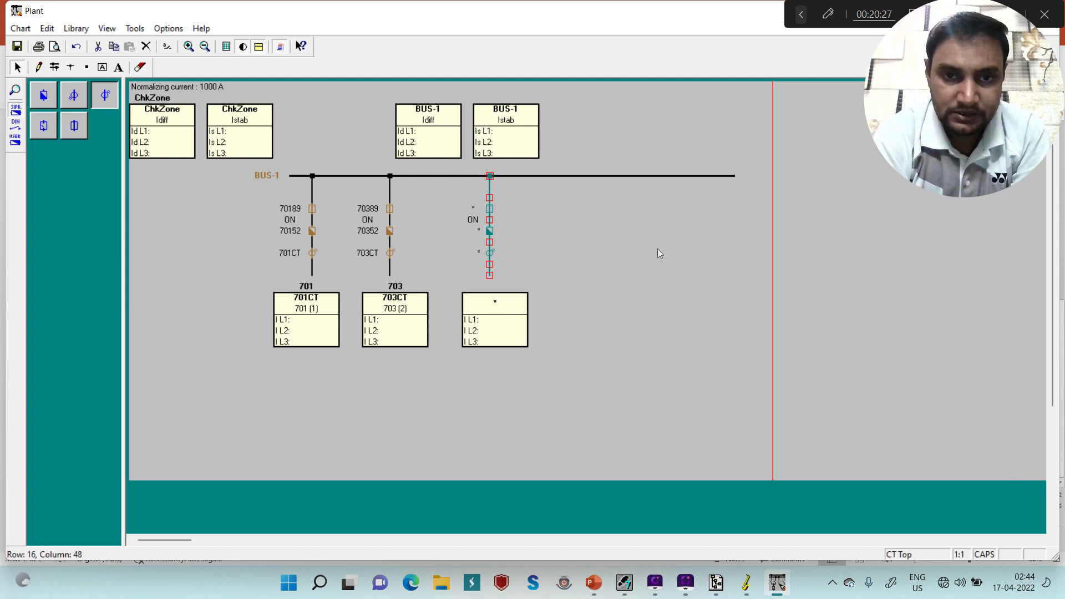
pyautogui.click(658, 254)
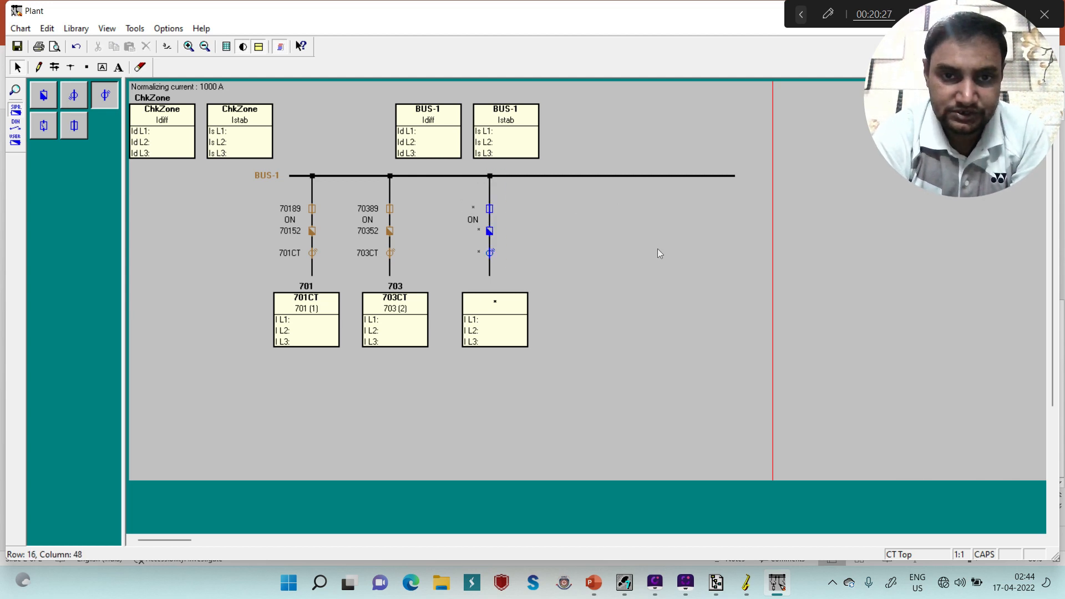
# Step: Insert a bay label at the lower end of the third feeder's line and open its object options
pyautogui.click(102, 67)
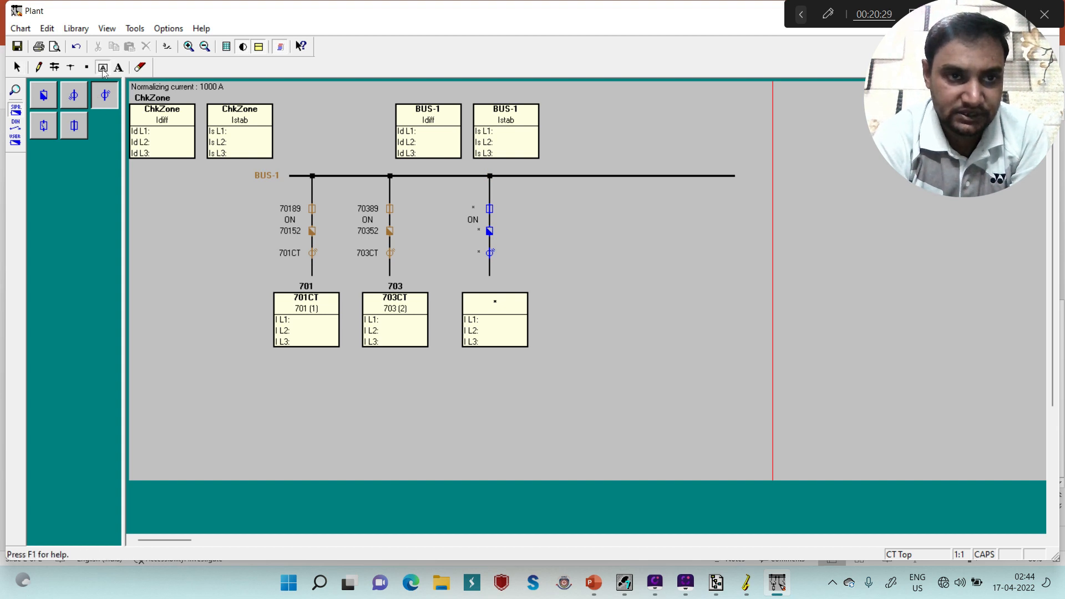
pyautogui.click(486, 278)
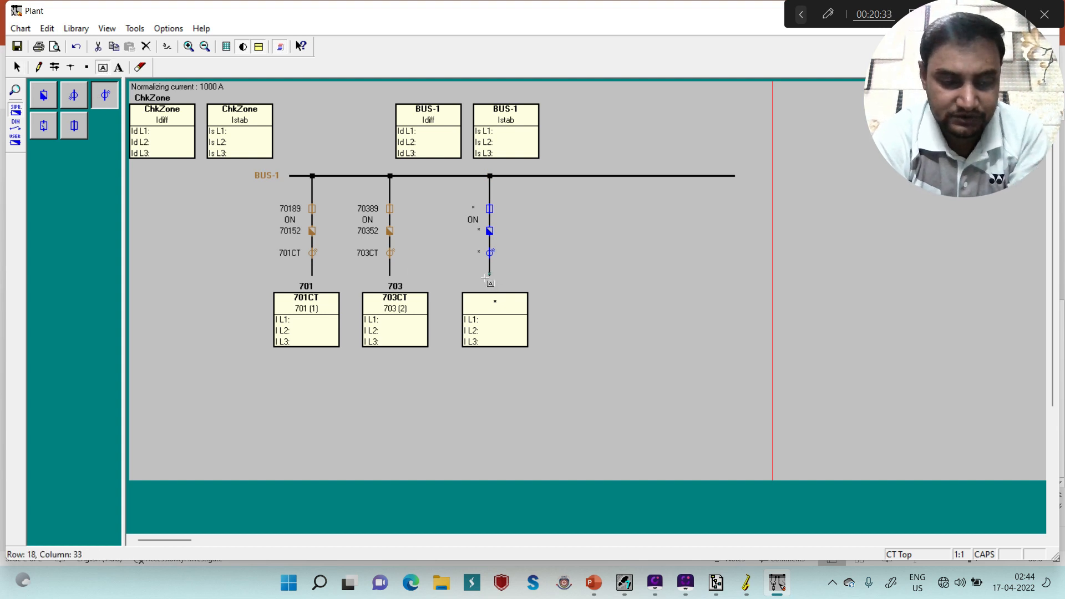
pyautogui.press('Escape')
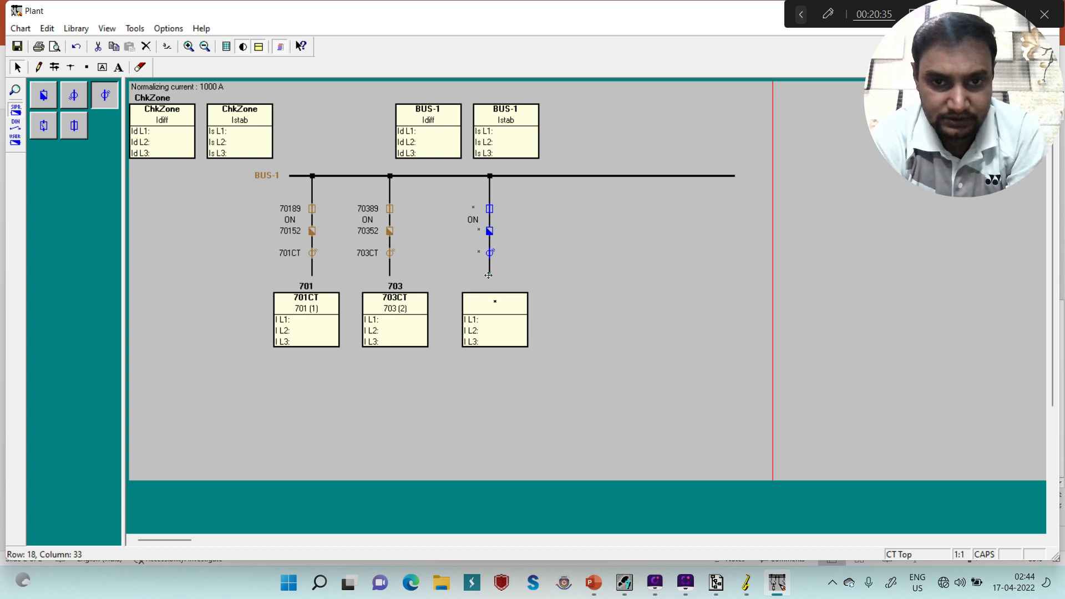
pyautogui.rightClick(488, 273)
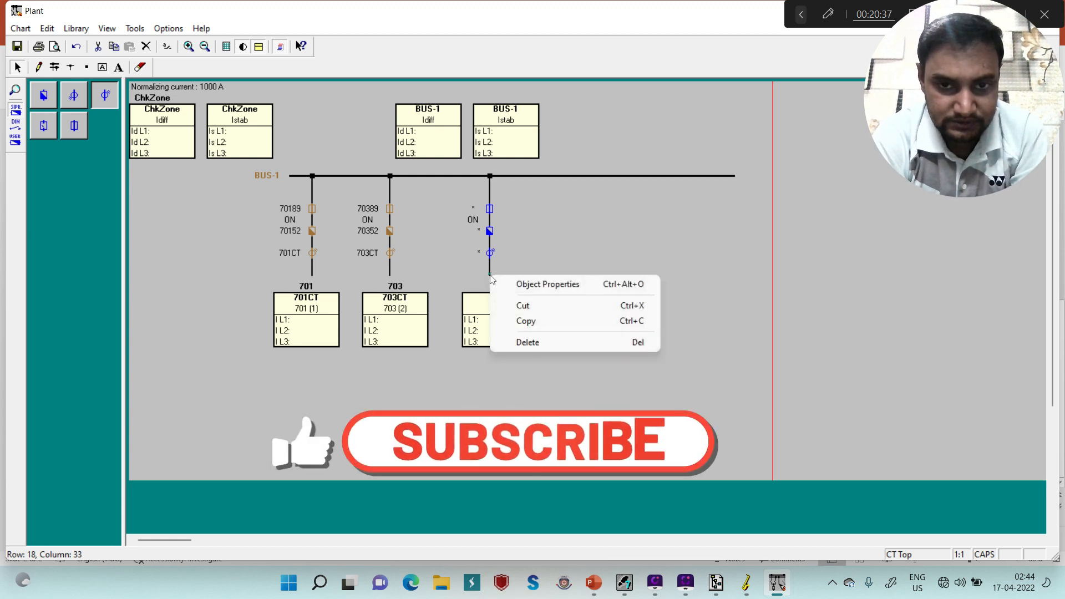
# Step: Name the third bay 705 in both short and long text, and place its label just below the feeder line
pyautogui.click(511, 284)
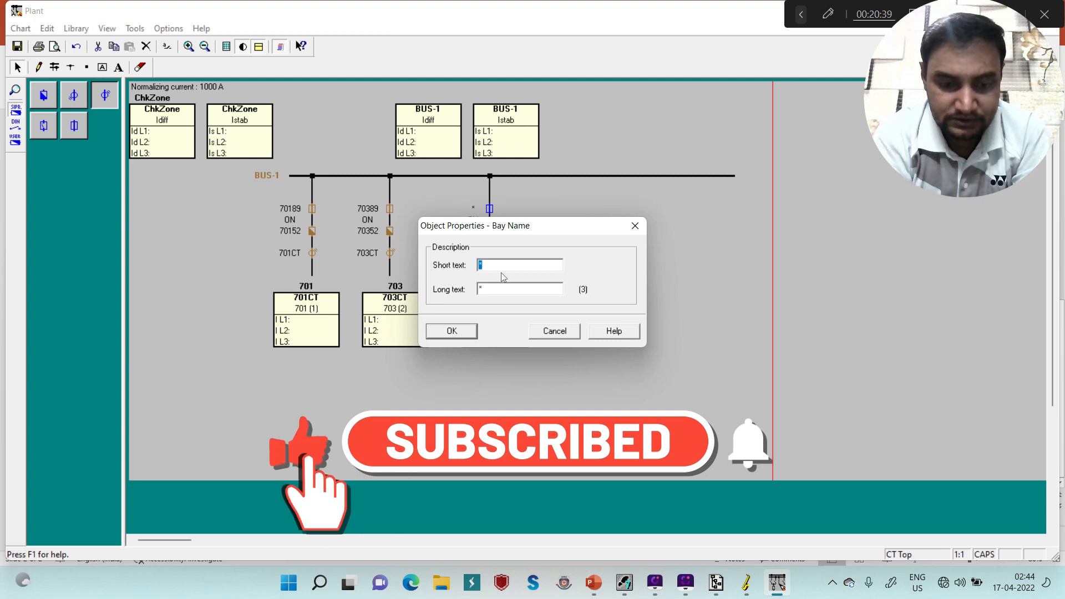
pyautogui.write('705')
pyautogui.press('Tab')
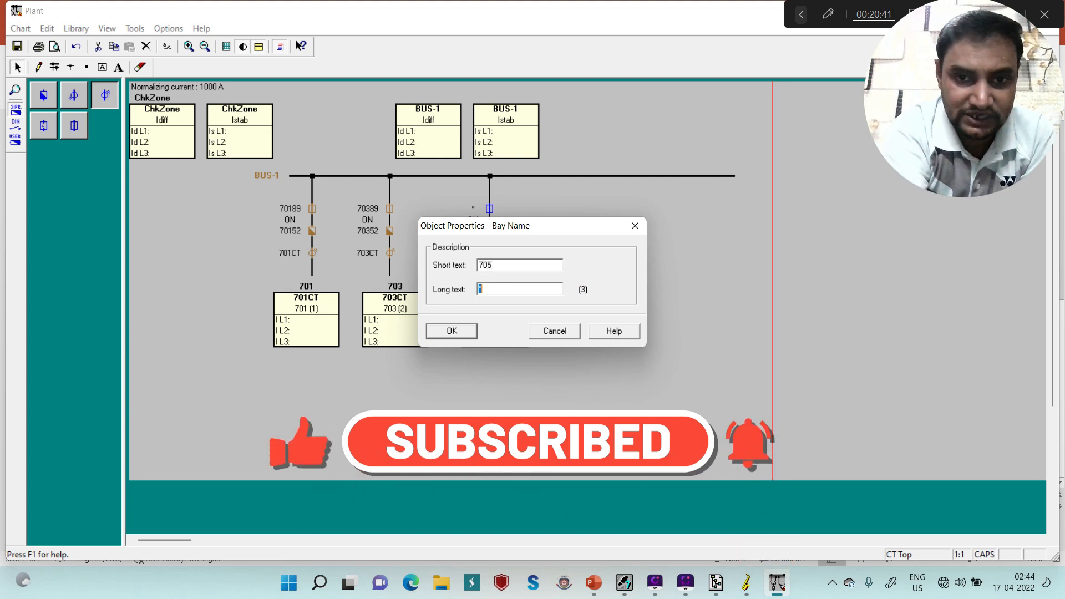
pyautogui.write('705')
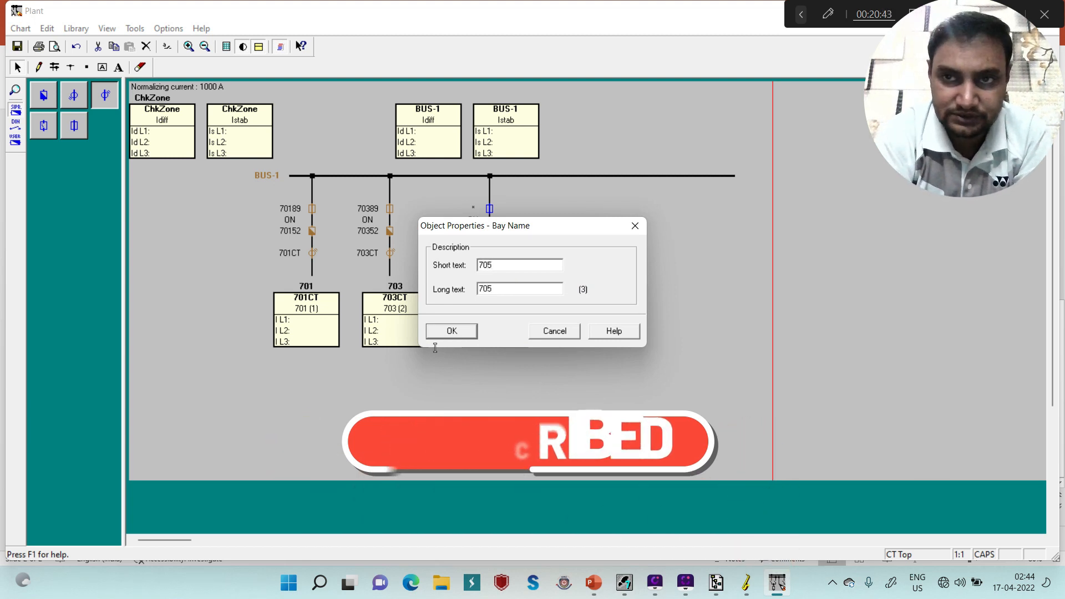
pyautogui.click(455, 339)
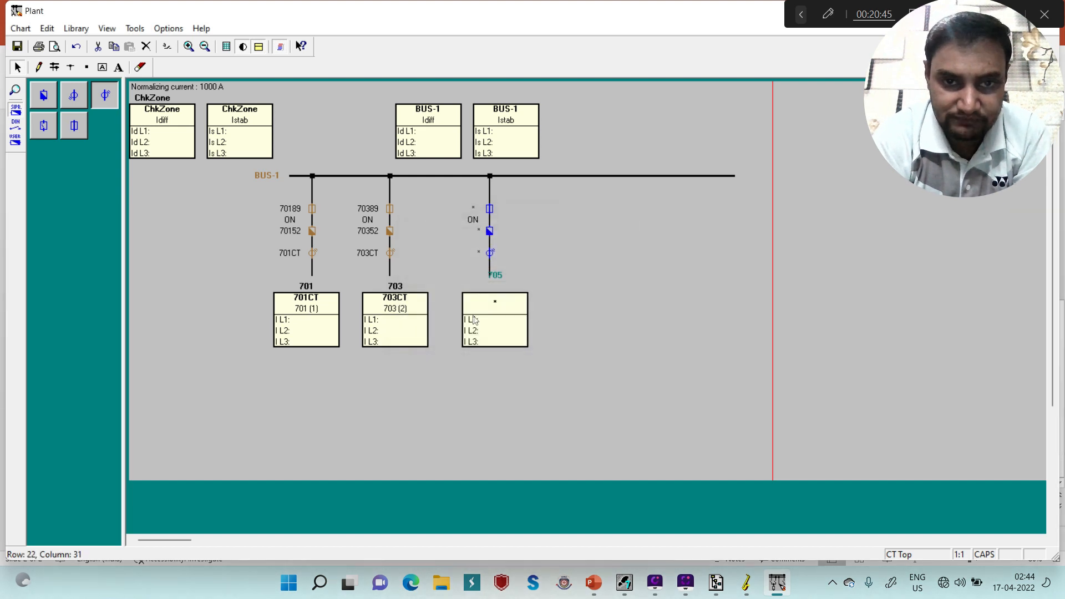
pyautogui.click(498, 284)
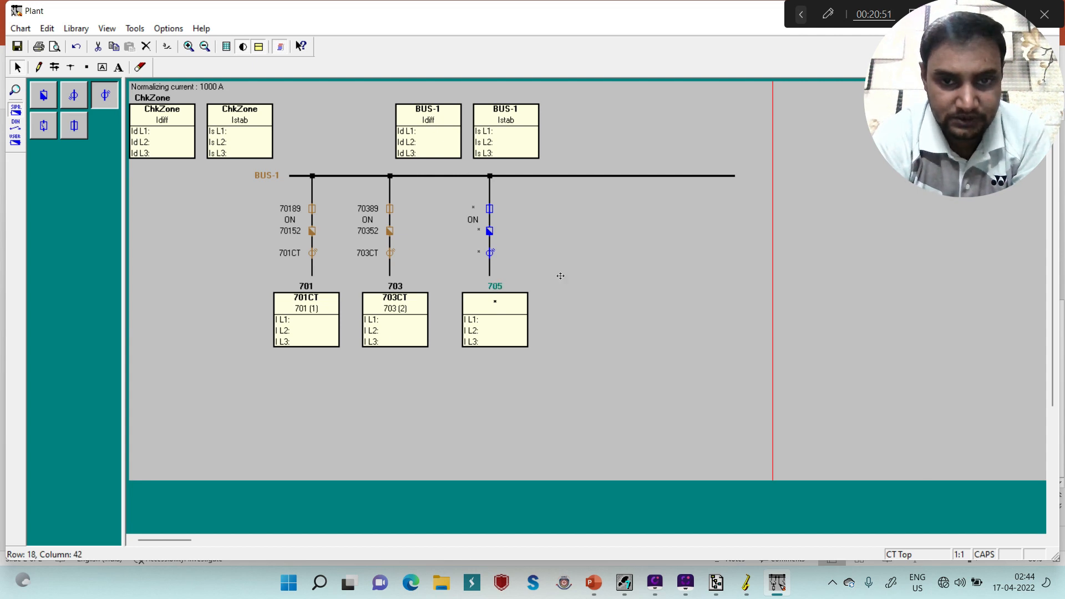
pyautogui.click(610, 292)
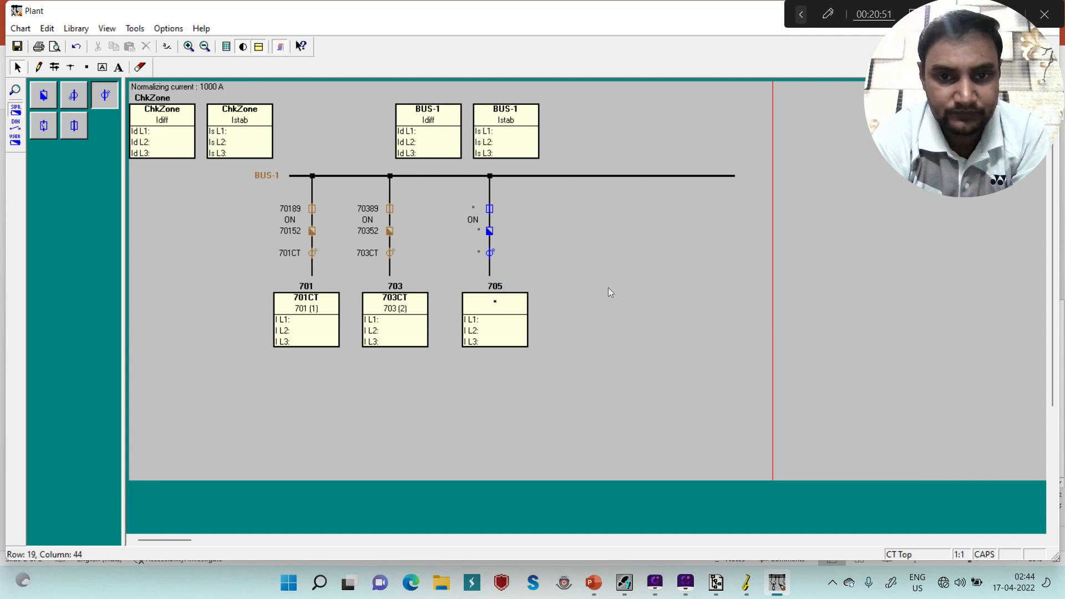
# Step: Assign the third feeder's current transformer to bay 705 (3), with short name 705 and long name 705CT
pyautogui.rightClick(490, 254)
pyautogui.click(512, 260)
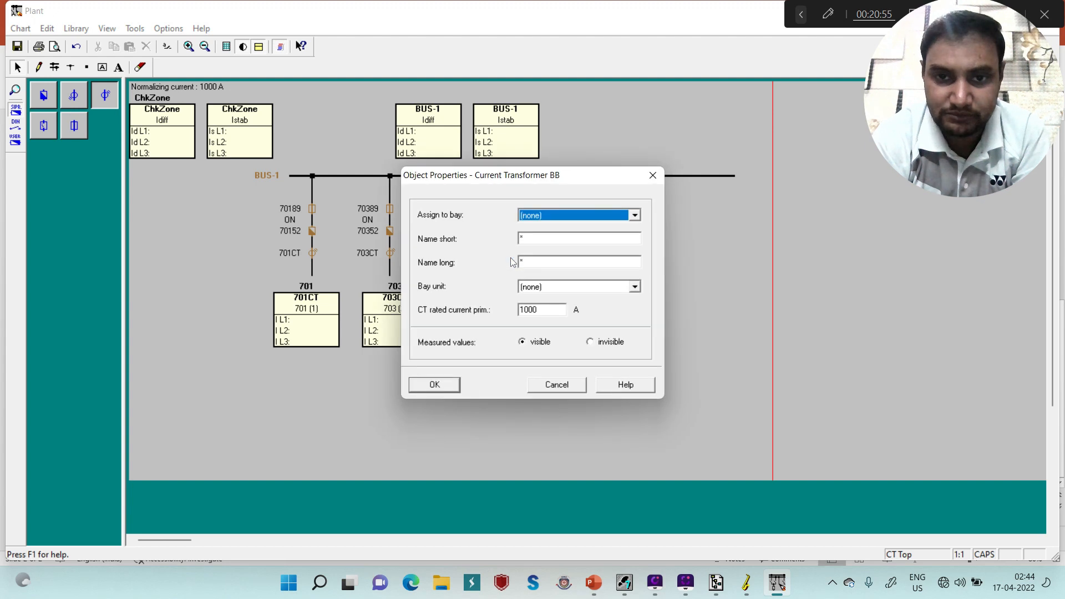
pyautogui.press('Down')
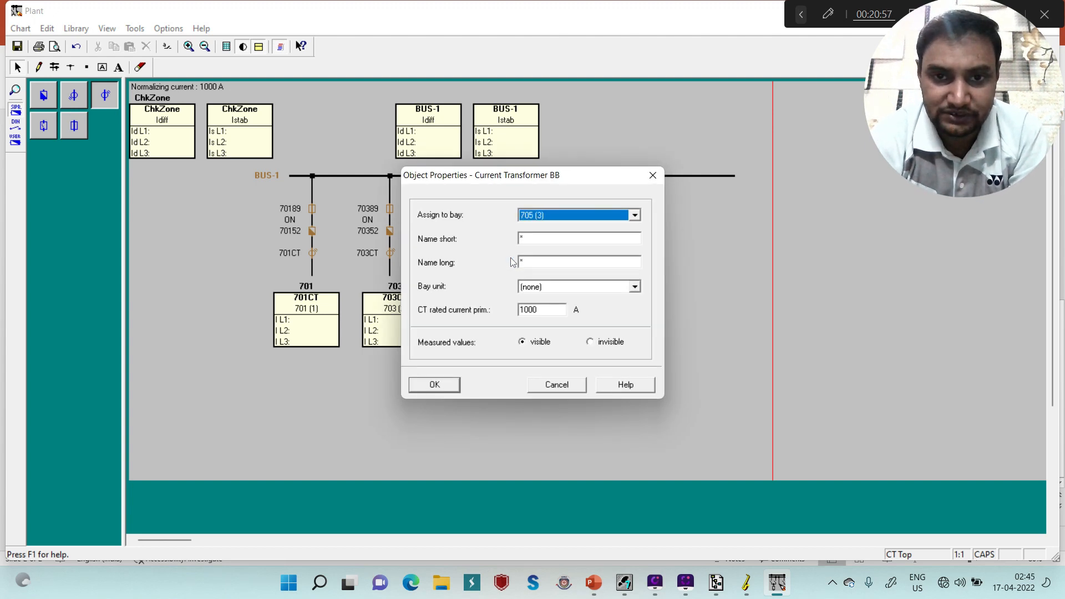
pyautogui.click(531, 236)
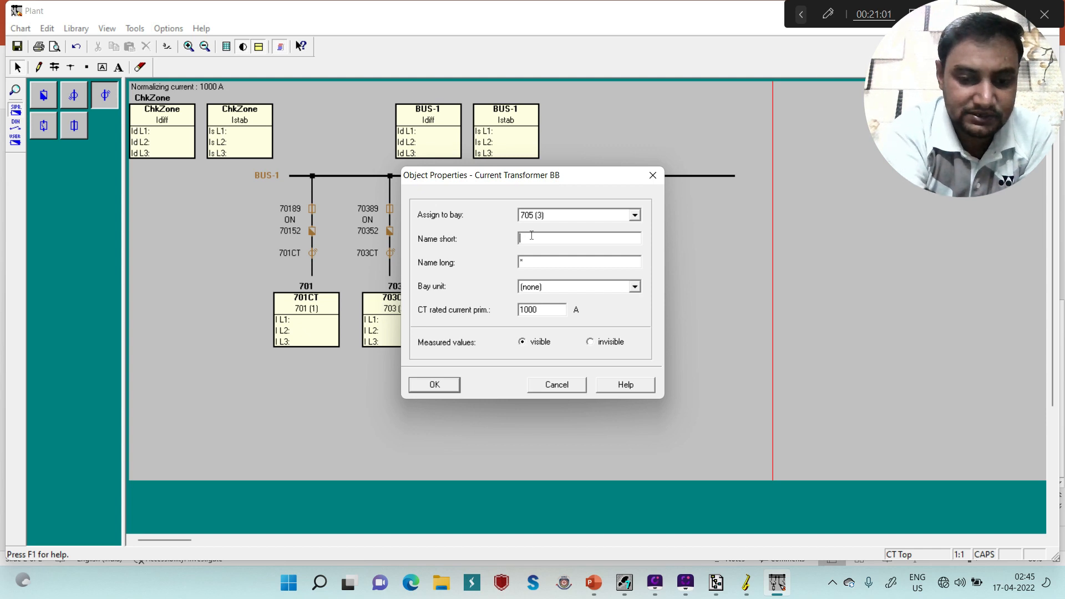
pyautogui.write('705C')
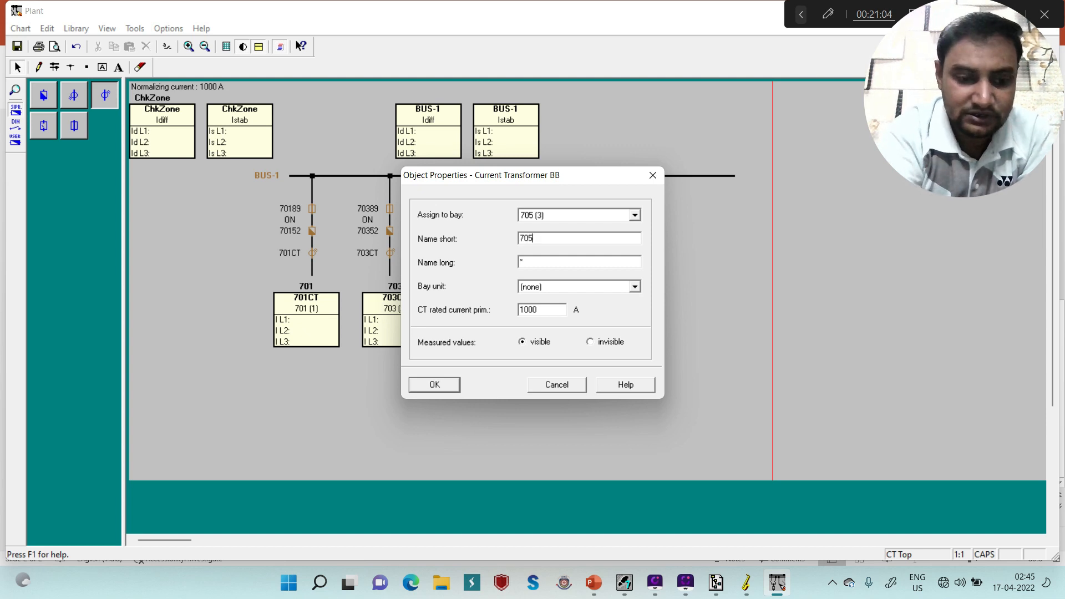
pyautogui.press('Tab')
pyautogui.write('705')
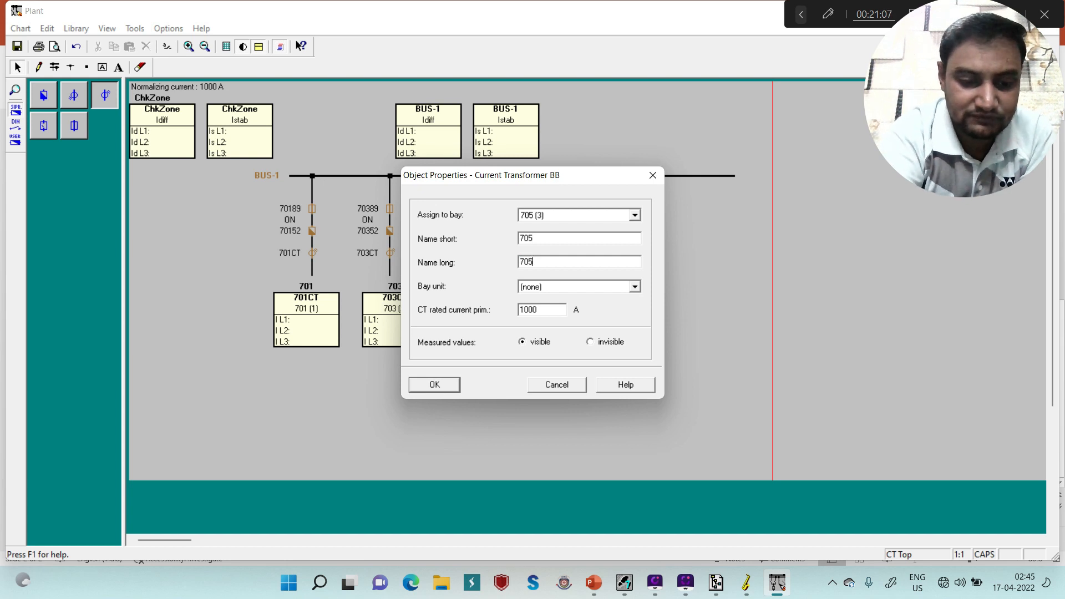
pyautogui.write('CT')
# Step: Set the current transformer's bay unit to BU@05 and its rated primary current to 2000 A
pyautogui.press('Tab')
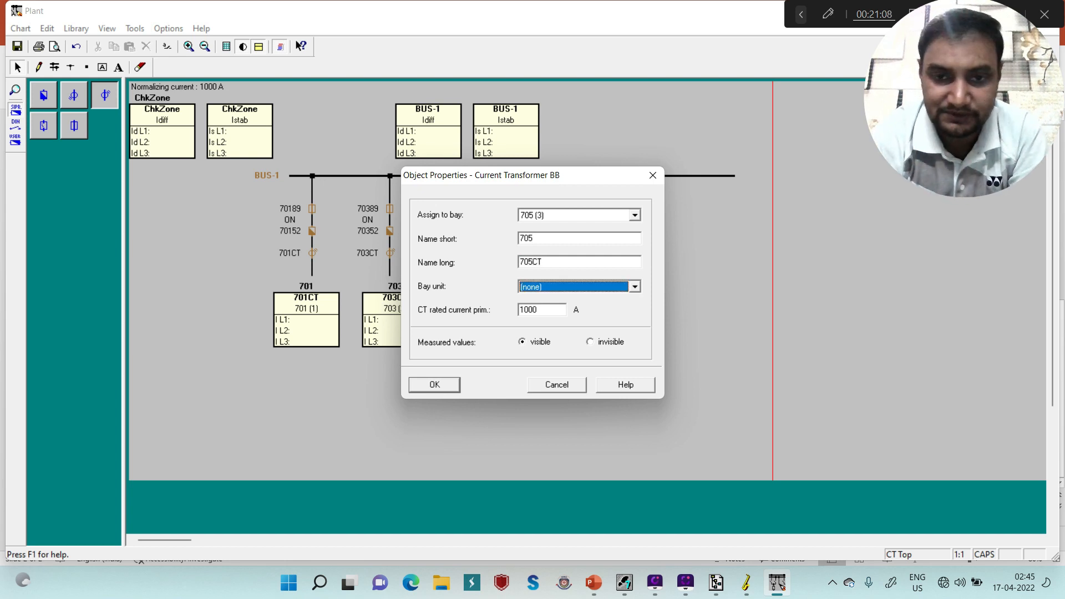
pyautogui.press('Down')
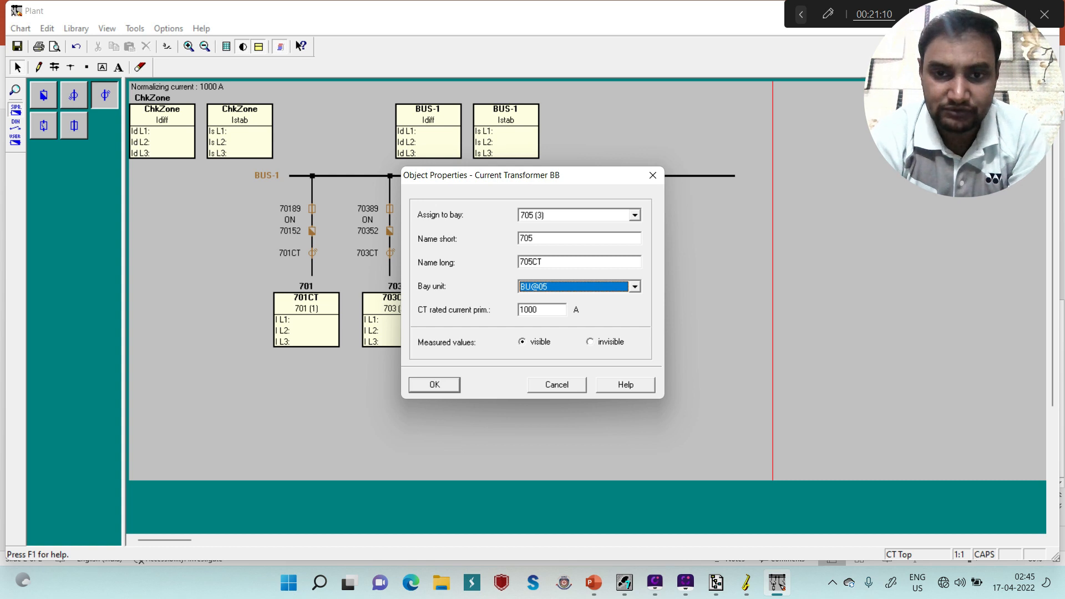
pyautogui.doubleClick(547, 309)
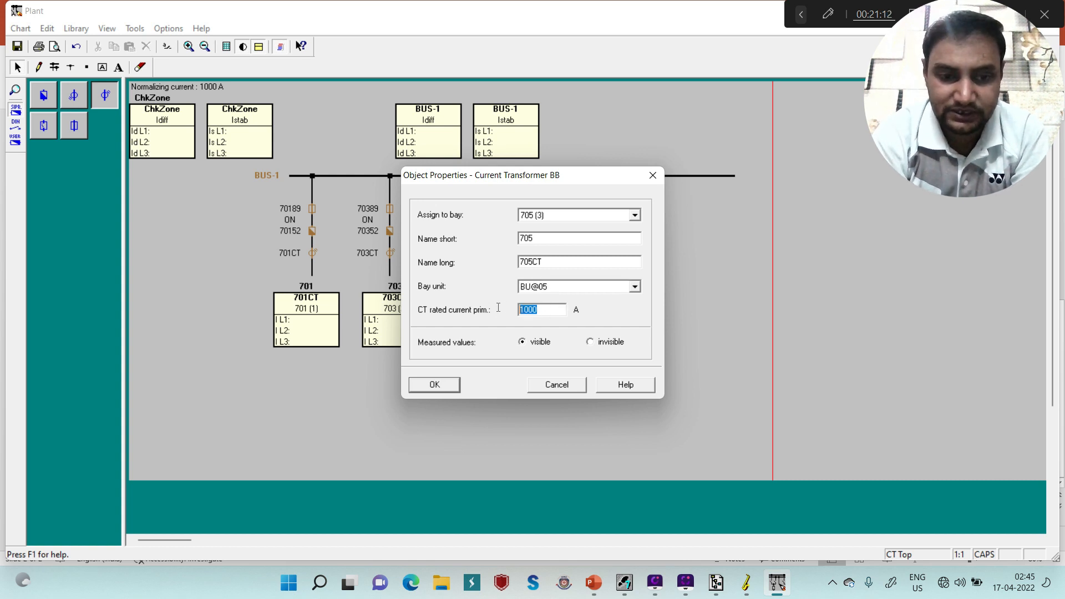
pyautogui.write('2000')
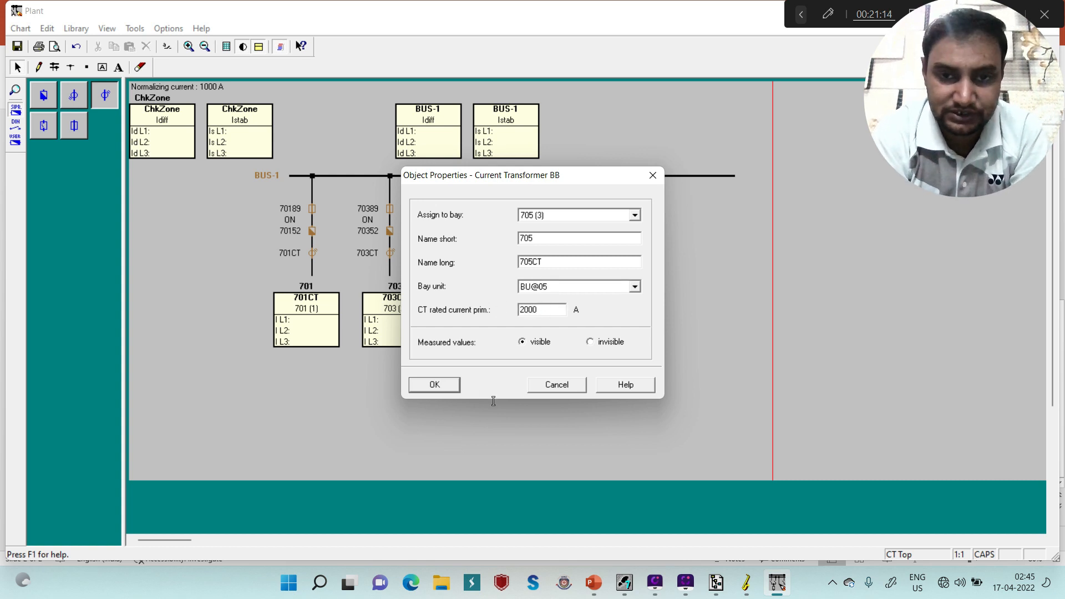
pyautogui.click(451, 391)
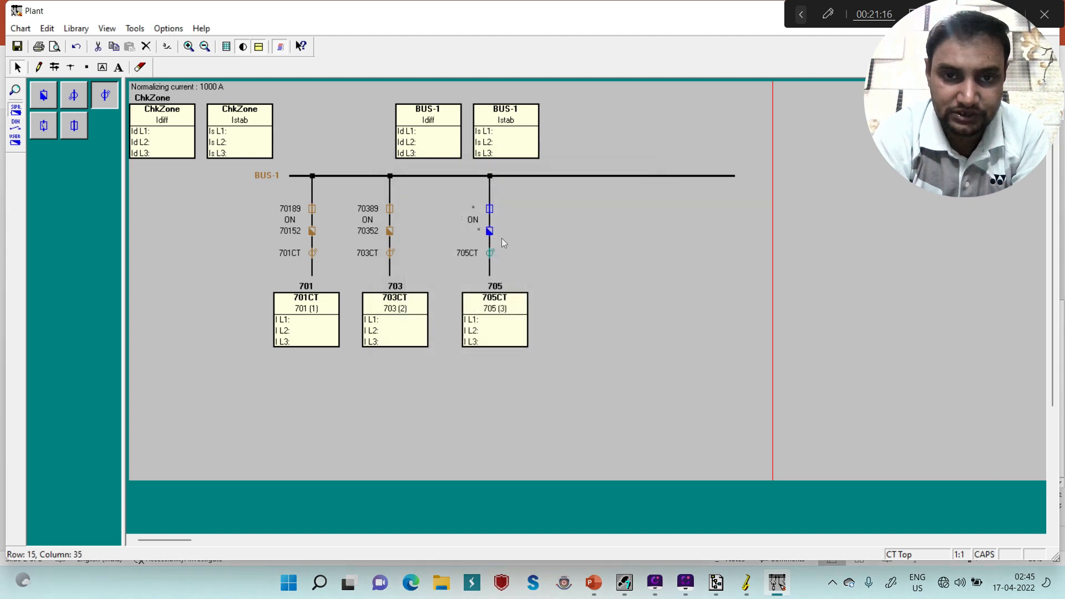
# Step: Assign the third feeder's circuit breaker to bay 705 (3), short name 705, long name 70552, bay unit BU@05
pyautogui.rightClick(489, 232)
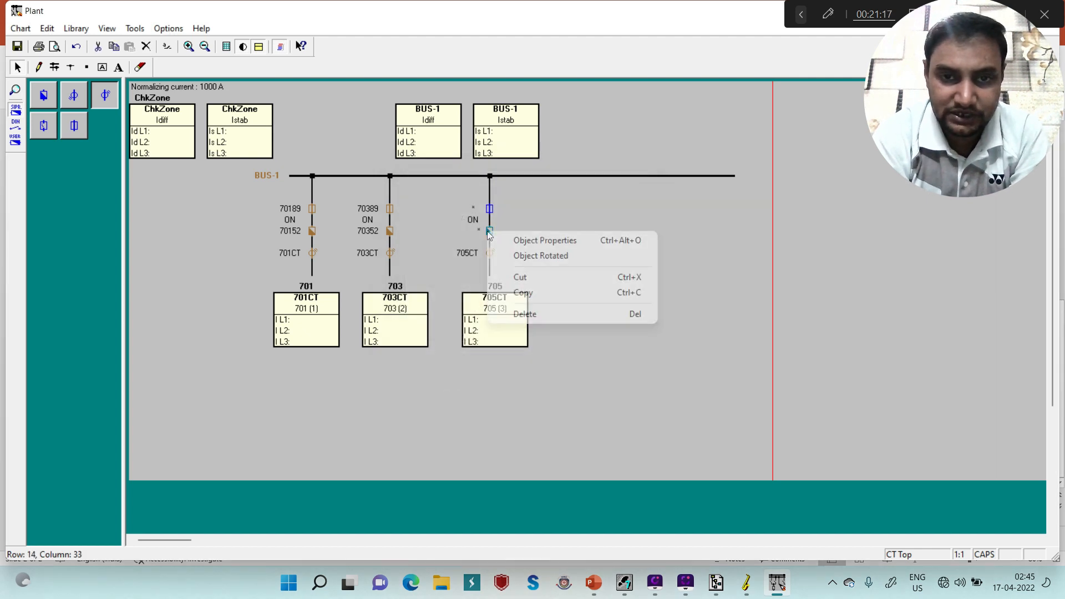
pyautogui.click(516, 241)
pyautogui.click(555, 247)
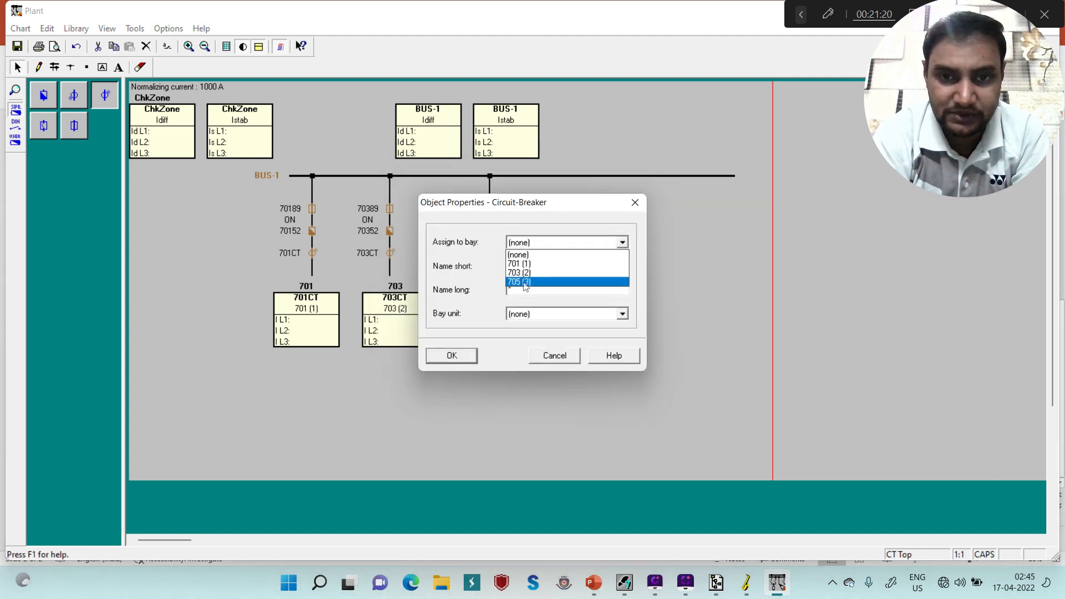
pyautogui.click(525, 282)
pyautogui.doubleClick(522, 264)
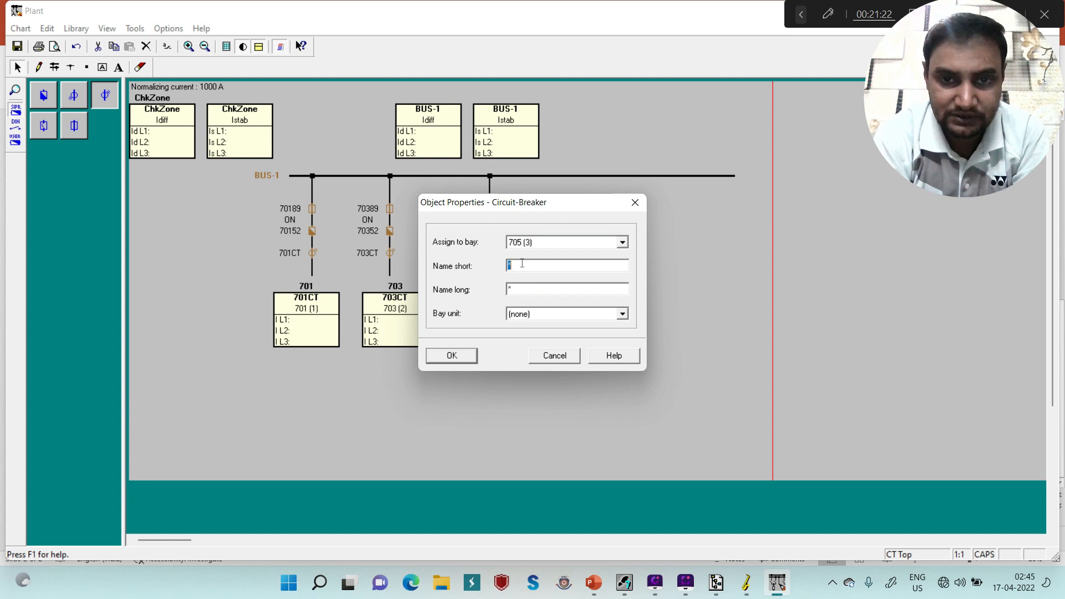
pyautogui.write('705')
pyautogui.press('Tab')
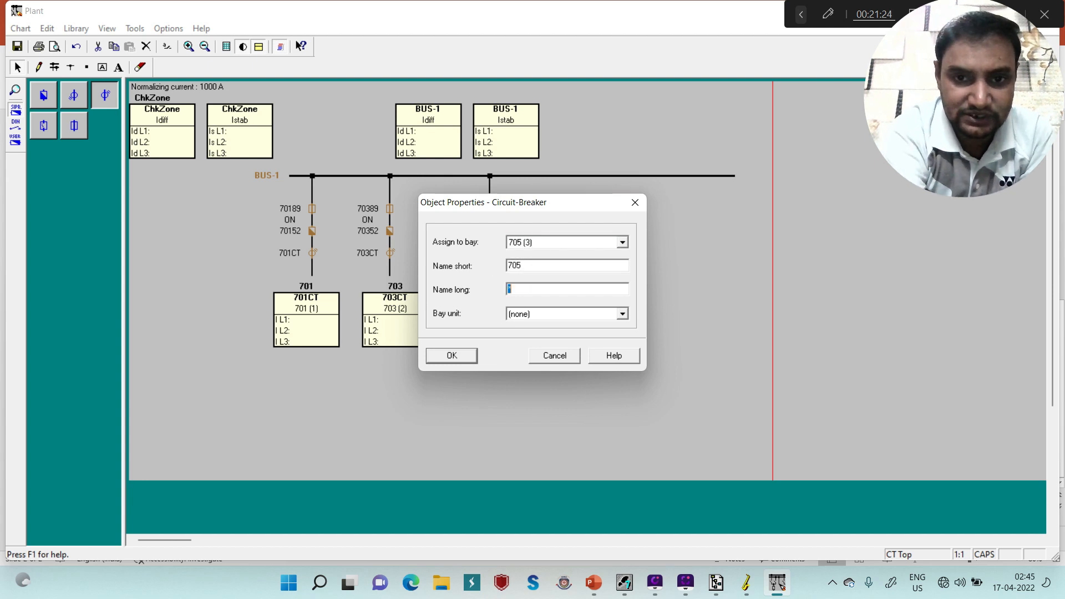
pyautogui.write('70552')
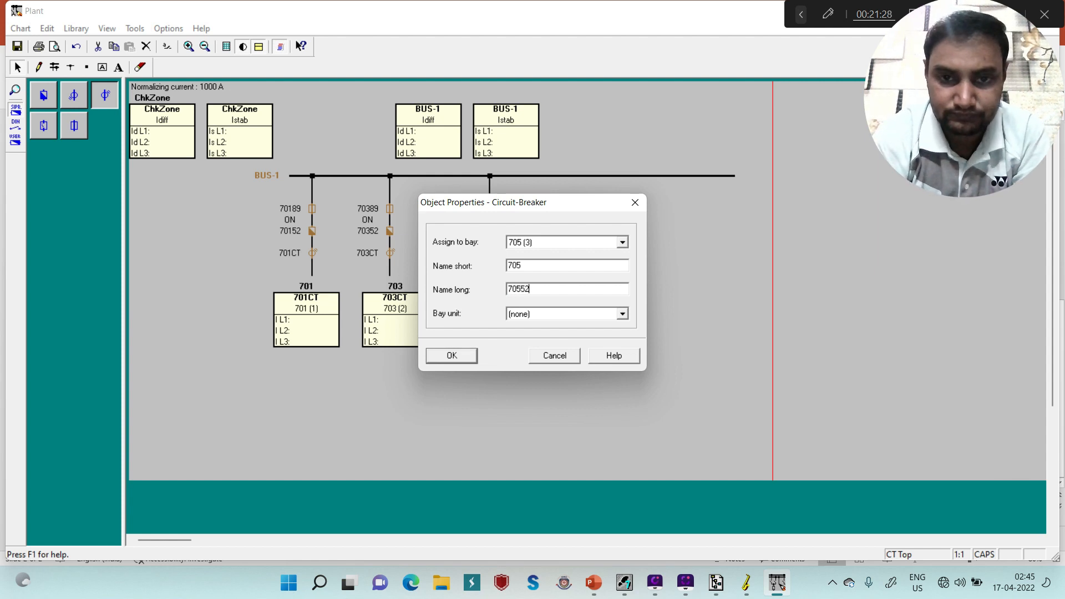
pyautogui.press('Tab')
pyautogui.press('Down')
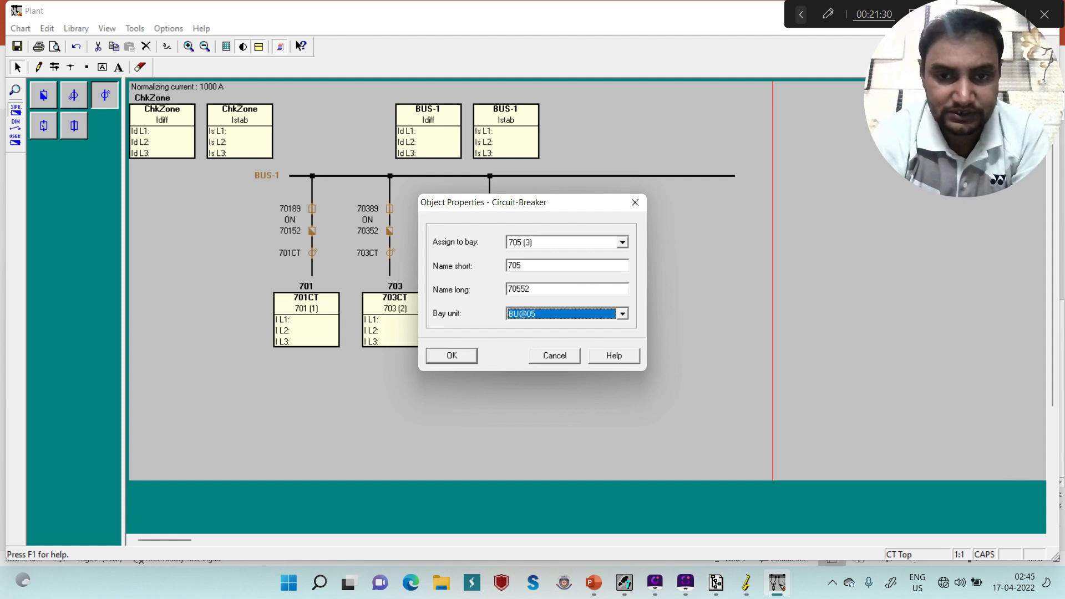
pyautogui.click(466, 358)
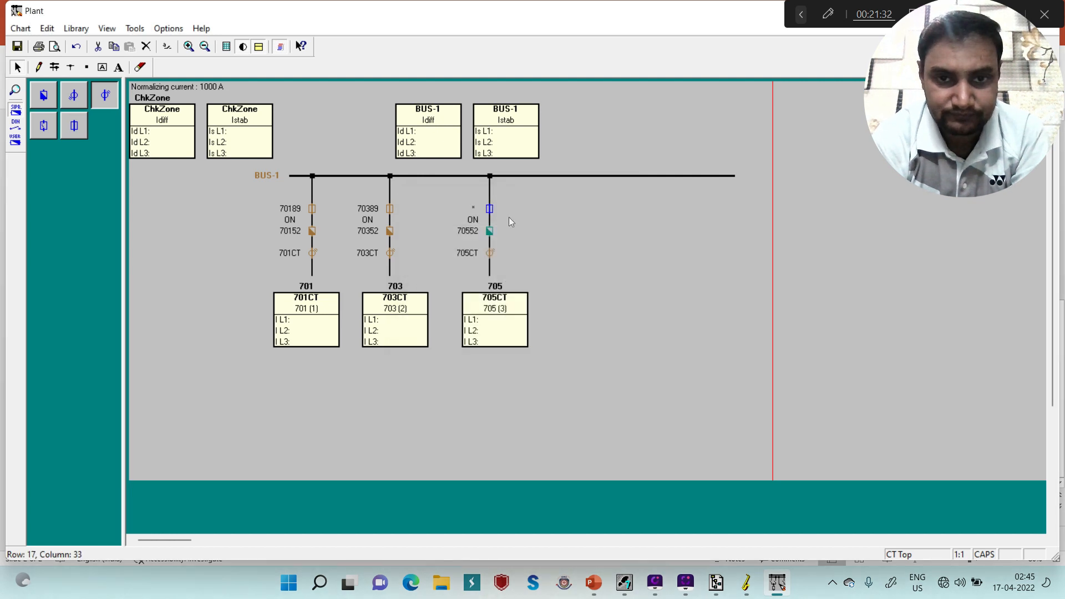
# Step: Assign the third feeder's disconnector to bay 705 (3), short name 705, long name 70589, bay unit BU@05
pyautogui.rightClick(490, 210)
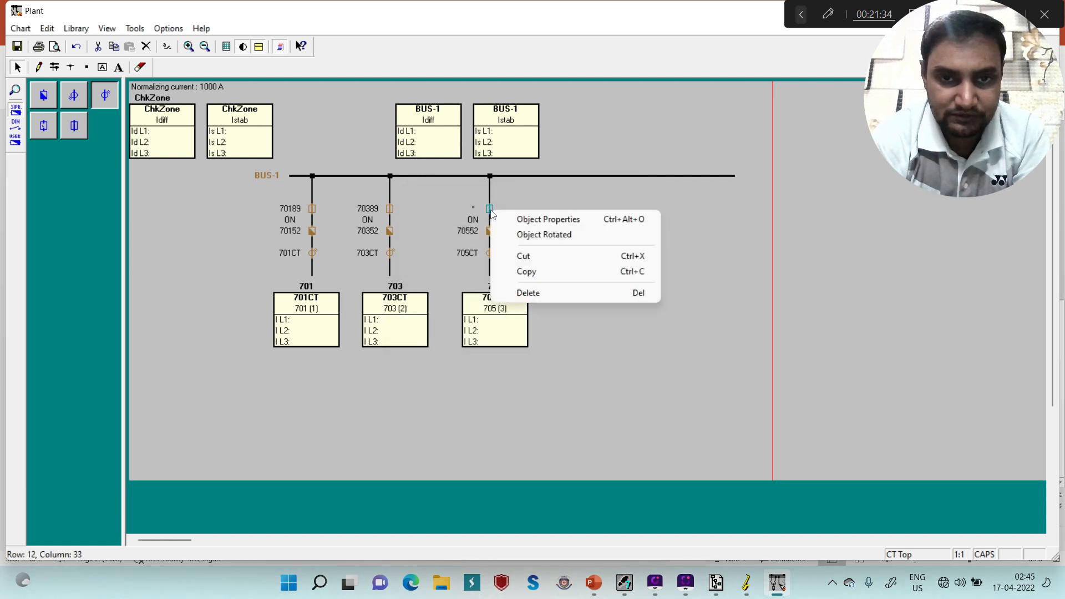
pyautogui.click(509, 218)
pyautogui.click(510, 215)
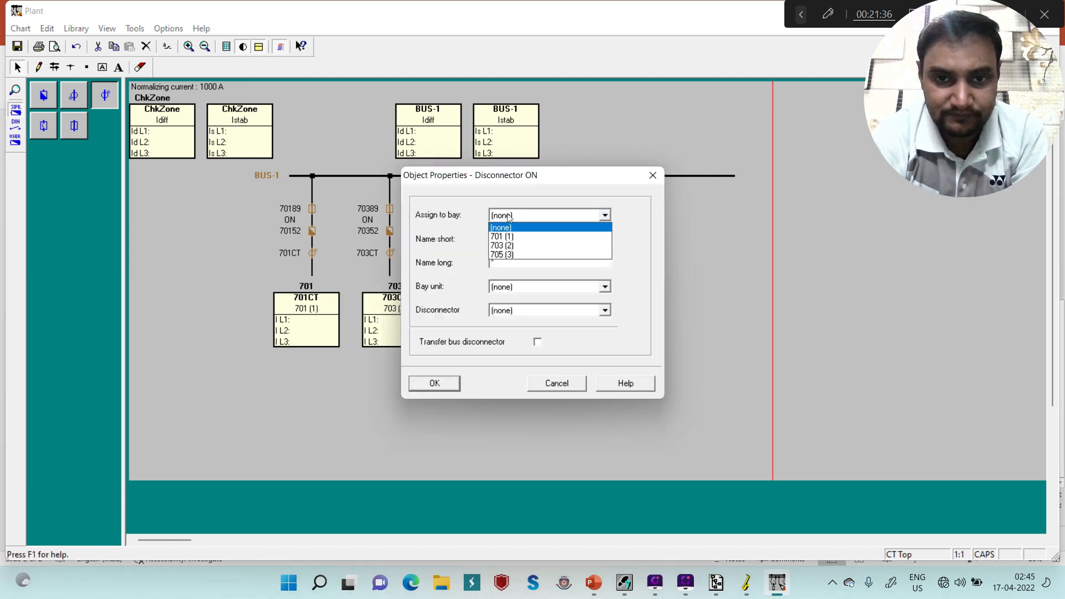
pyautogui.click(509, 255)
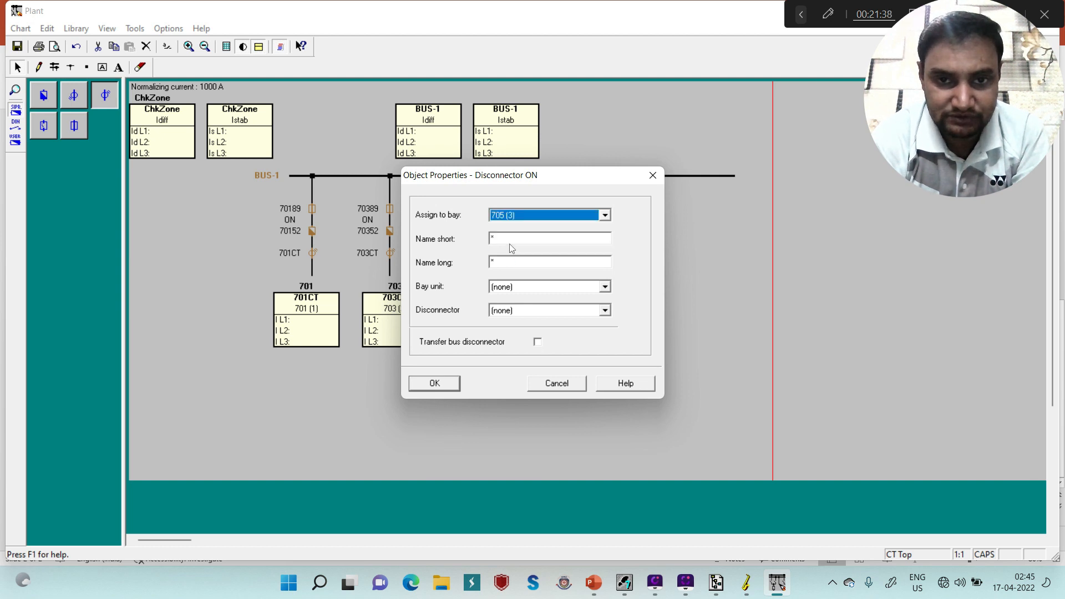
pyautogui.press('Tab')
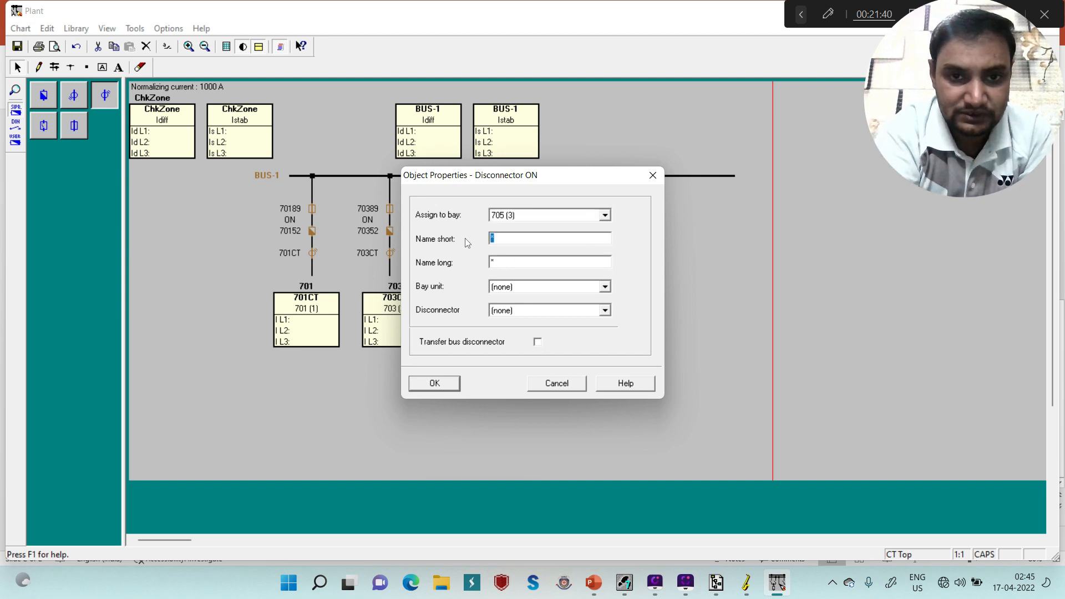
pyautogui.write('705')
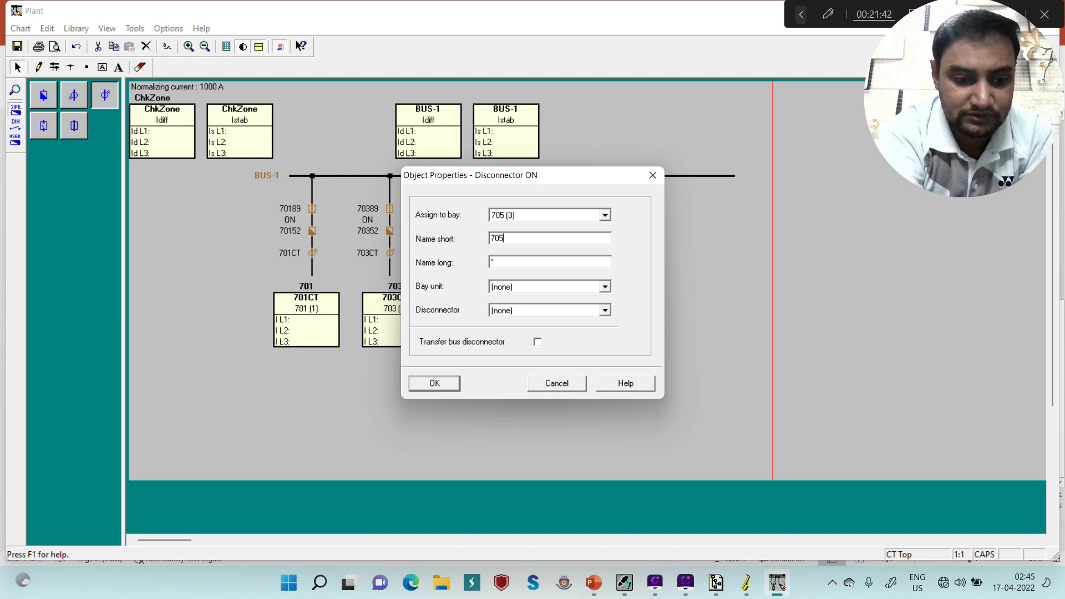
pyautogui.write('70589')
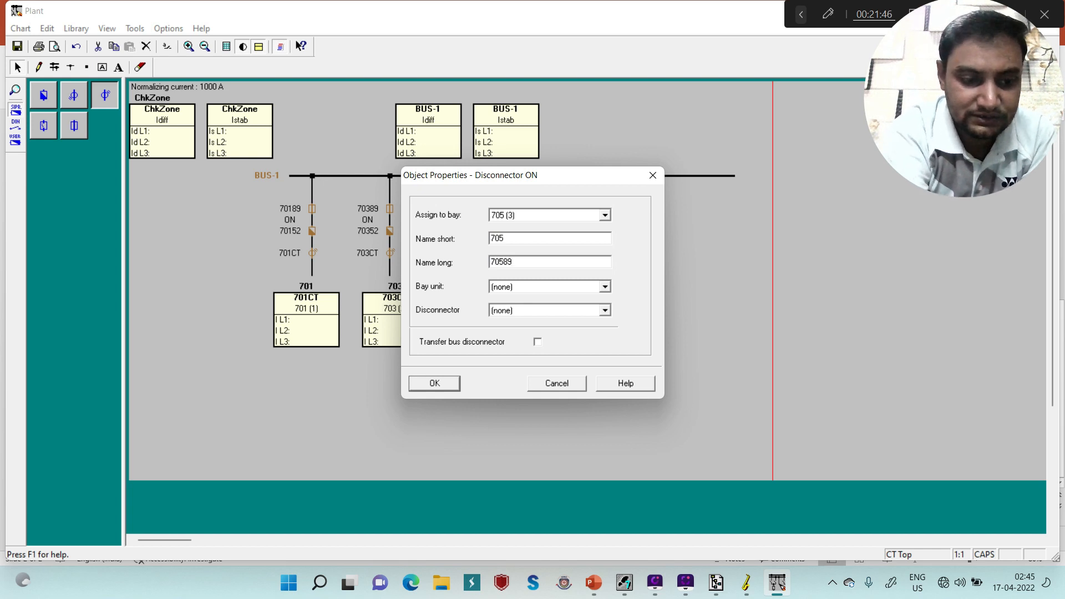
pyautogui.press('Tab')
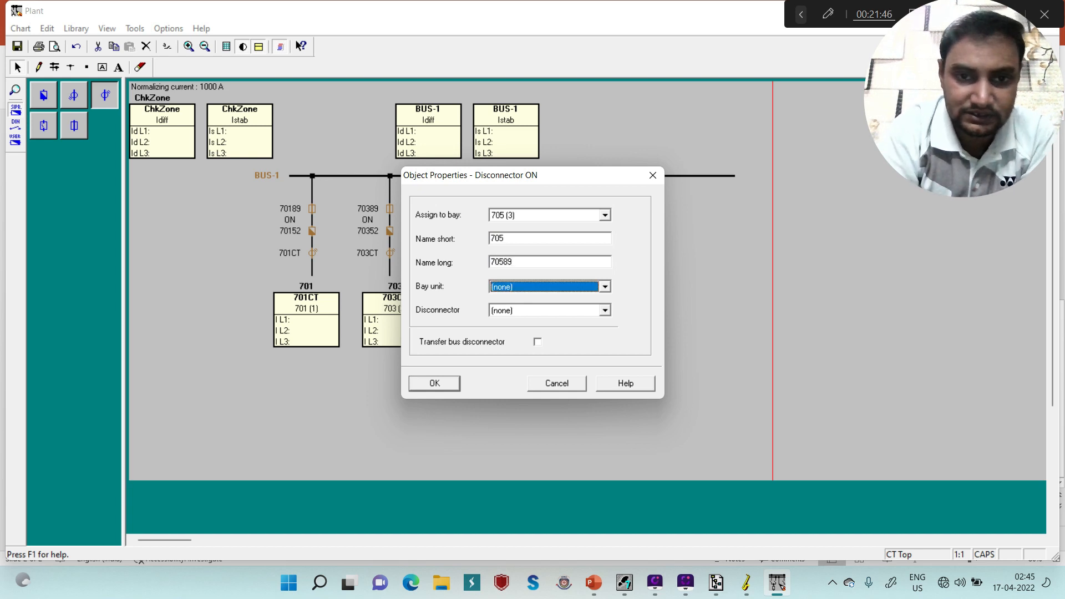
pyautogui.press('Down')
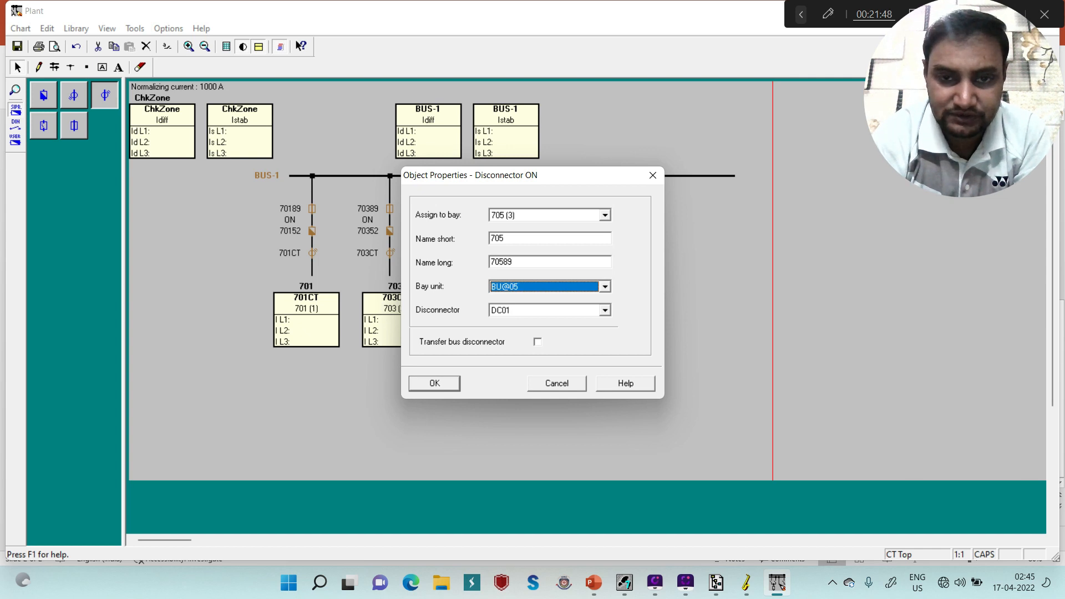
pyautogui.click(439, 381)
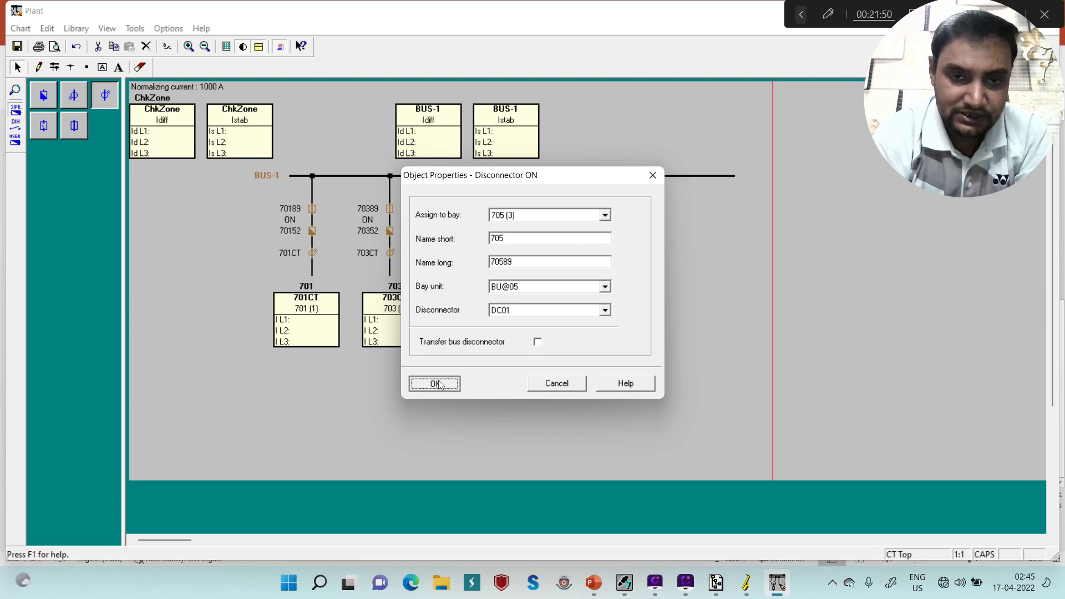
pyautogui.click(553, 347)
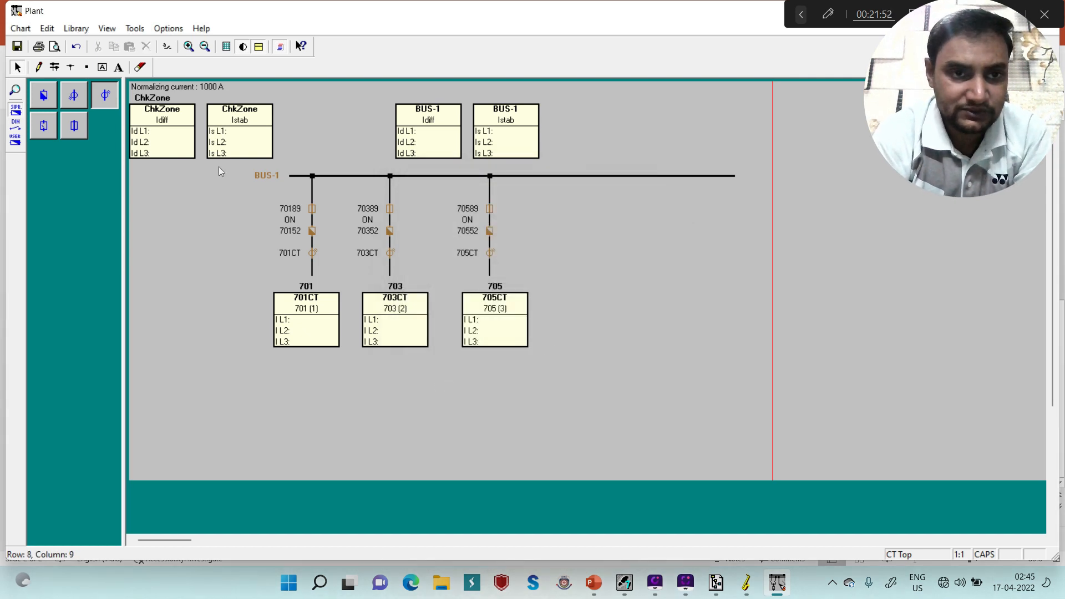
# Step: Place a DC ON disconnector, a circuit breaker and a CT Top current transformer in a fourth feeder column below BUS-1
pyautogui.click(81, 126)
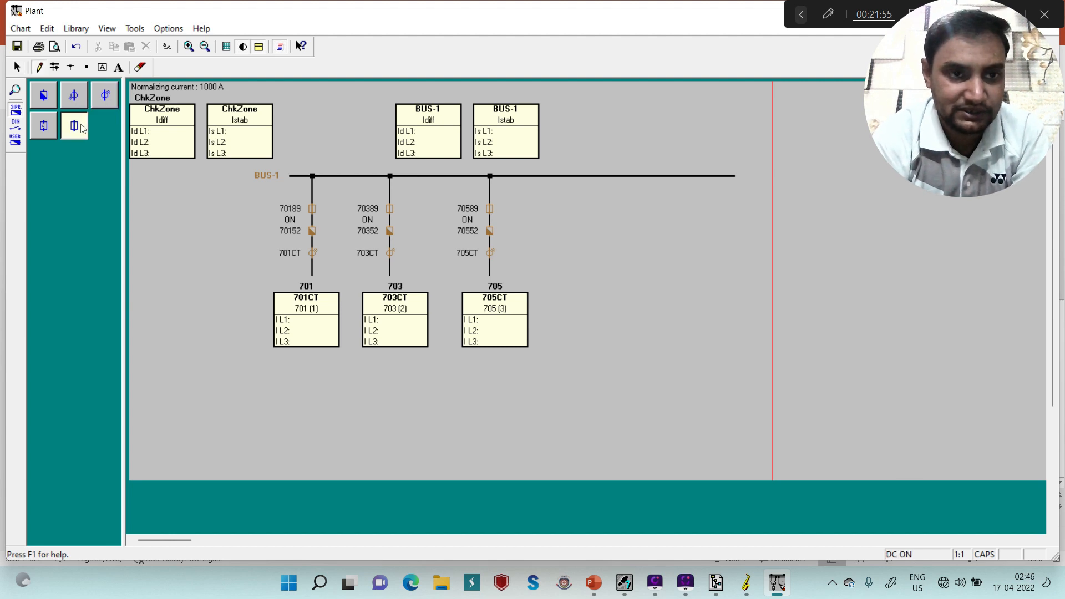
pyautogui.click(589, 209)
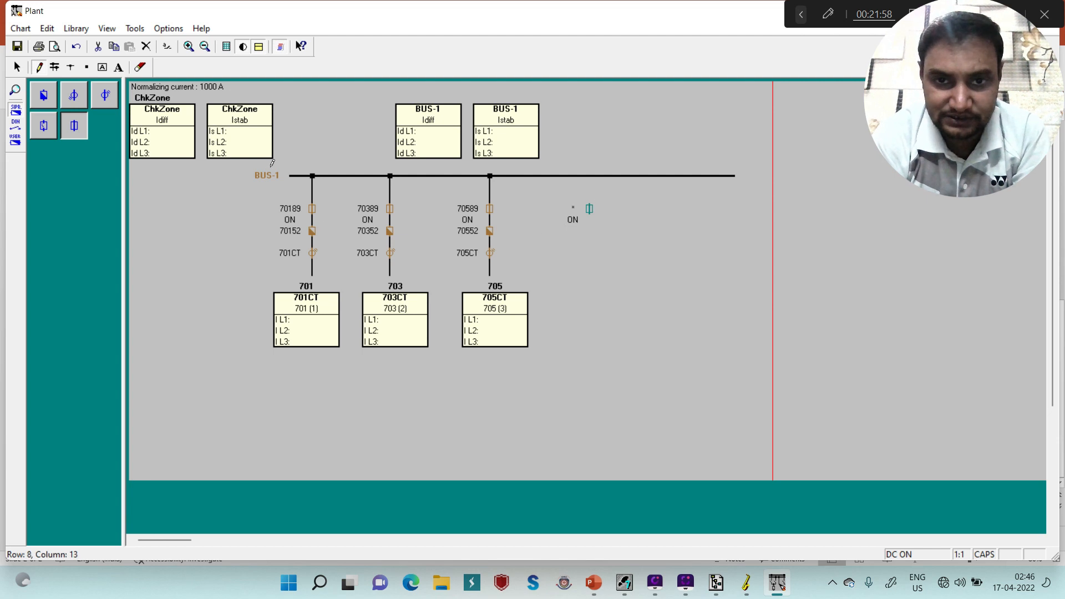
pyautogui.click(44, 95)
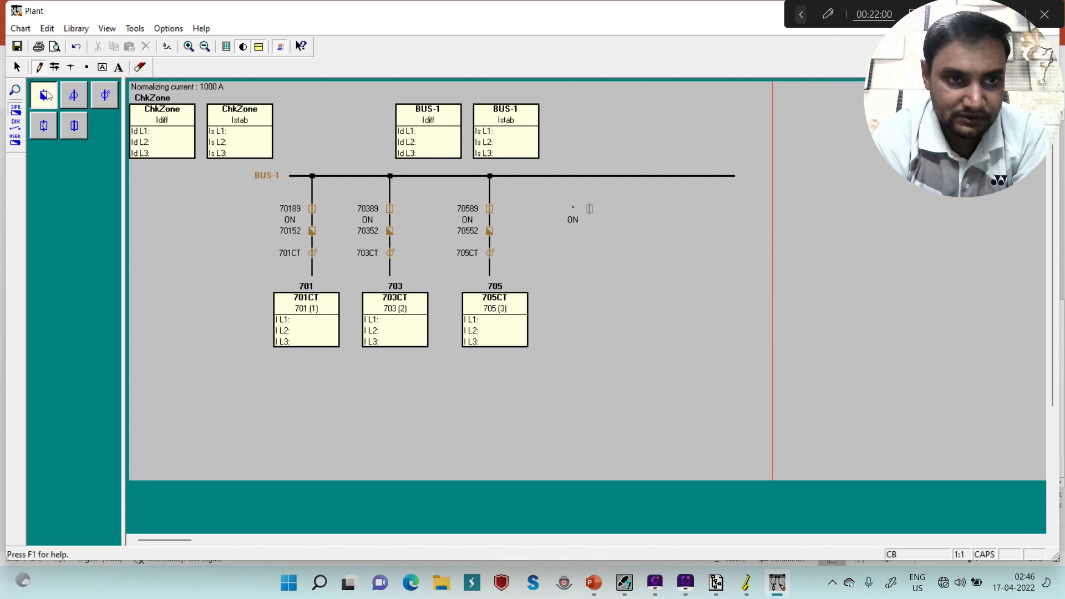
pyautogui.click(589, 231)
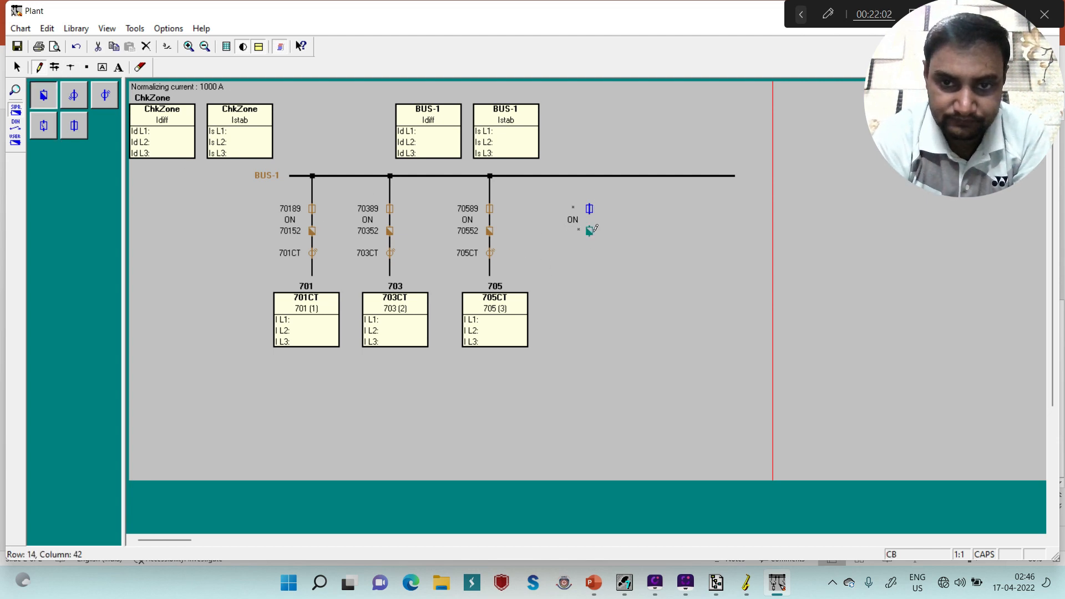
pyautogui.click(107, 95)
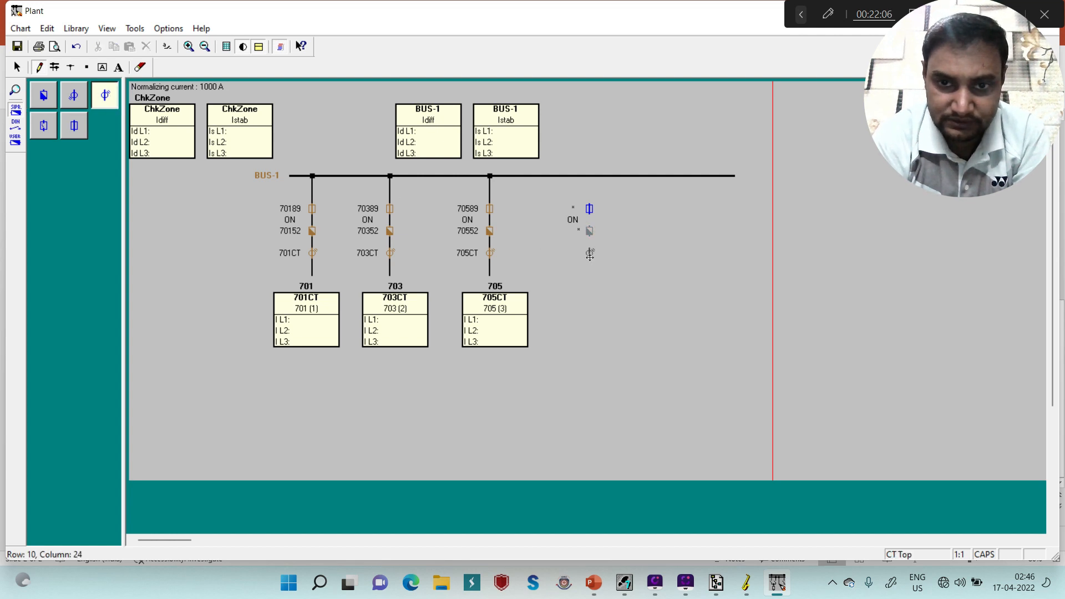
pyautogui.click(590, 254)
pyautogui.press('Escape')
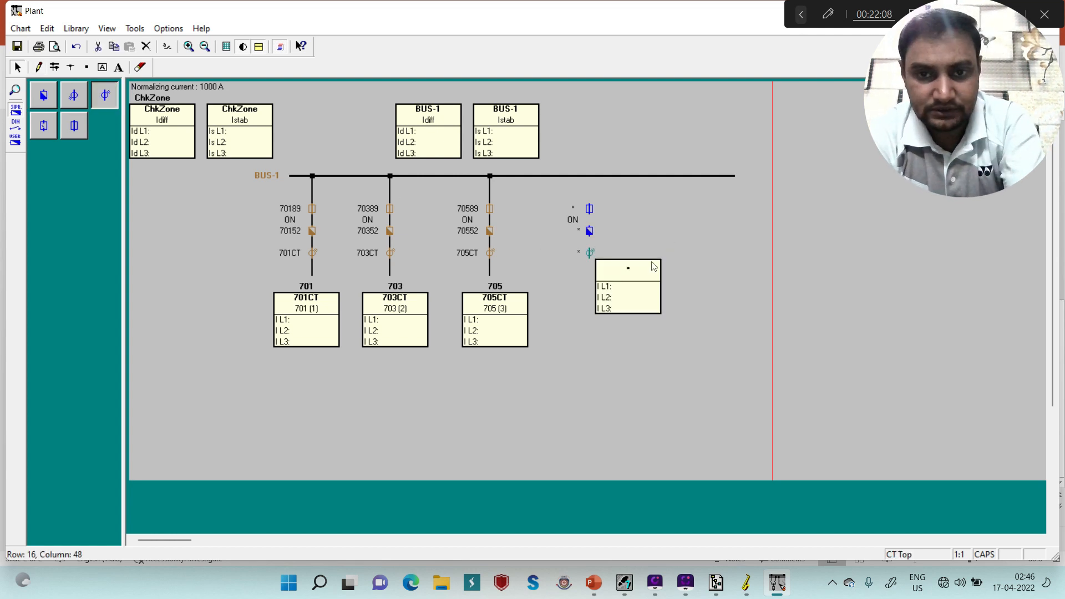
# Step: Align the new current transformer's measured-value box with the other feeders' boxes and draw the feeder line from BUS-1 through the three devices
pyautogui.moveTo(628, 271)
pyautogui.mouseDown()
pyautogui.moveTo(594, 292)
pyautogui.moveTo(595, 304)
pyautogui.mouseUp()
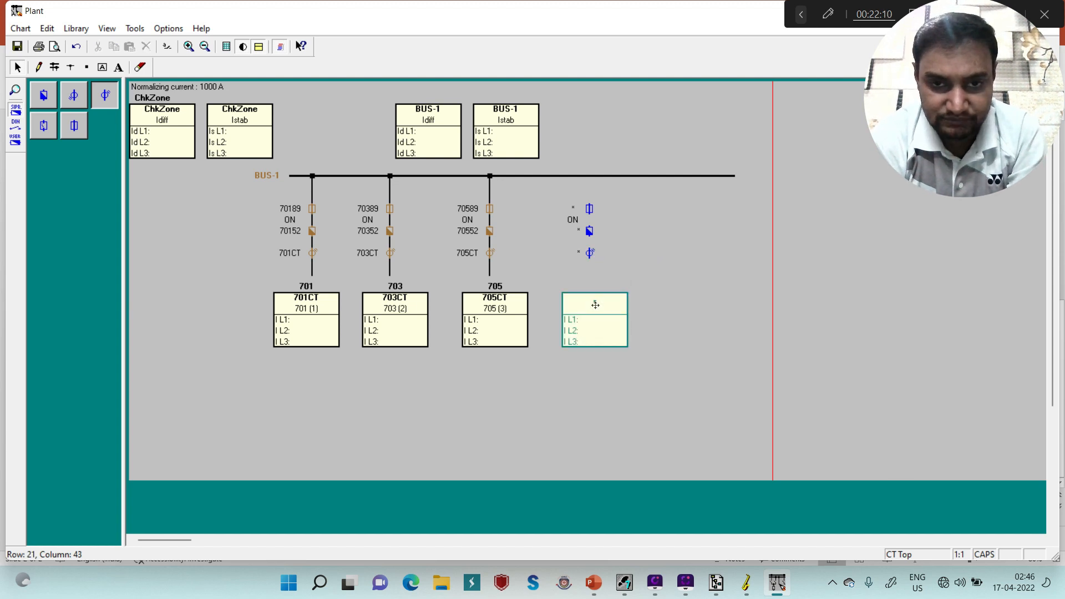
pyautogui.click(711, 291)
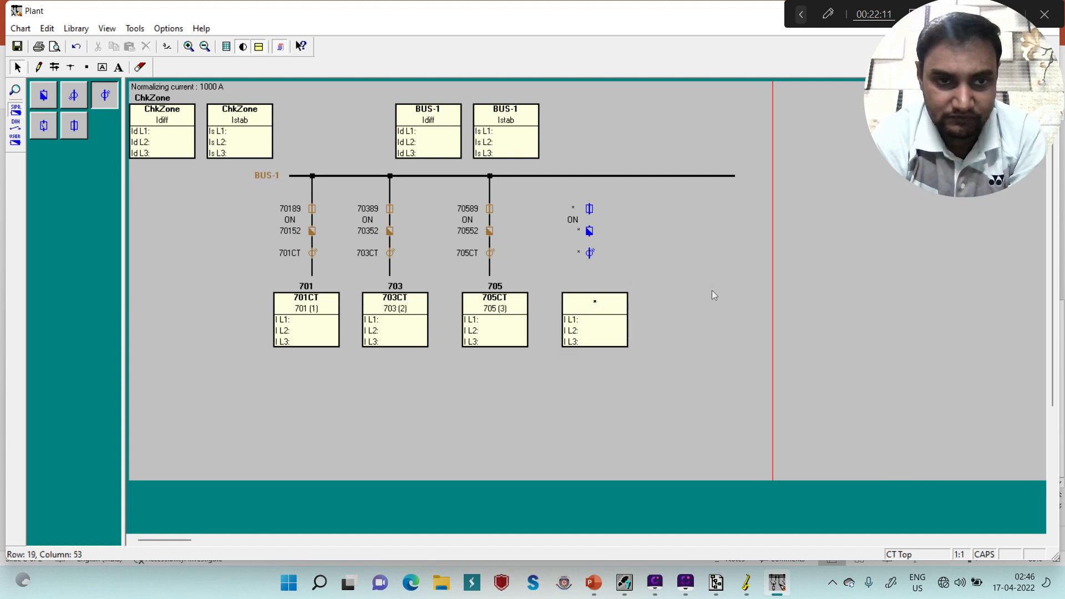
pyautogui.click(70, 67)
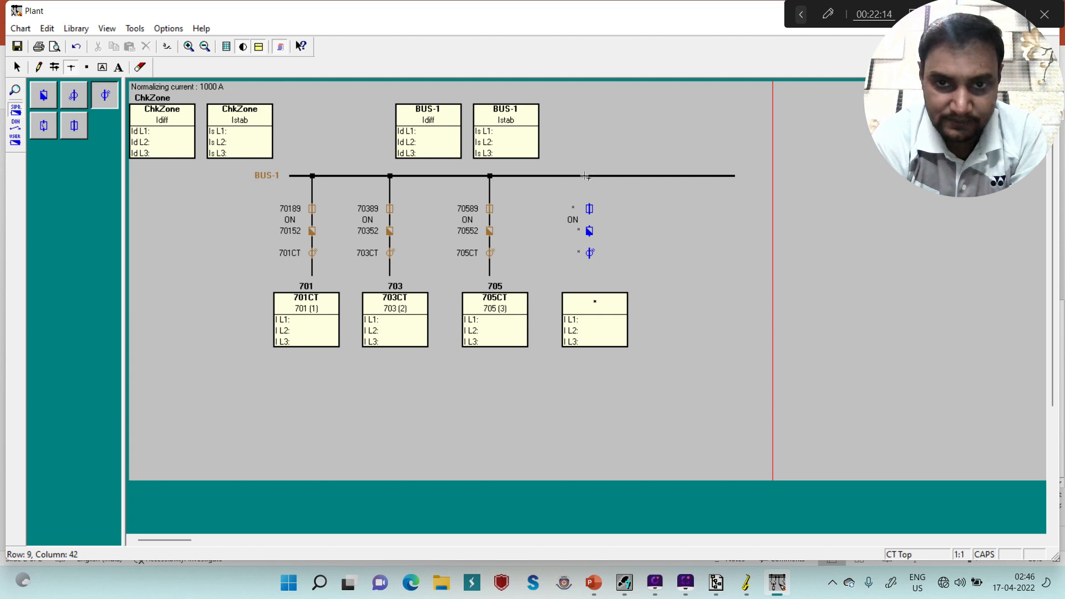
pyautogui.moveTo(588, 176); pyautogui.dragTo(589, 264)
pyautogui.press('Escape')
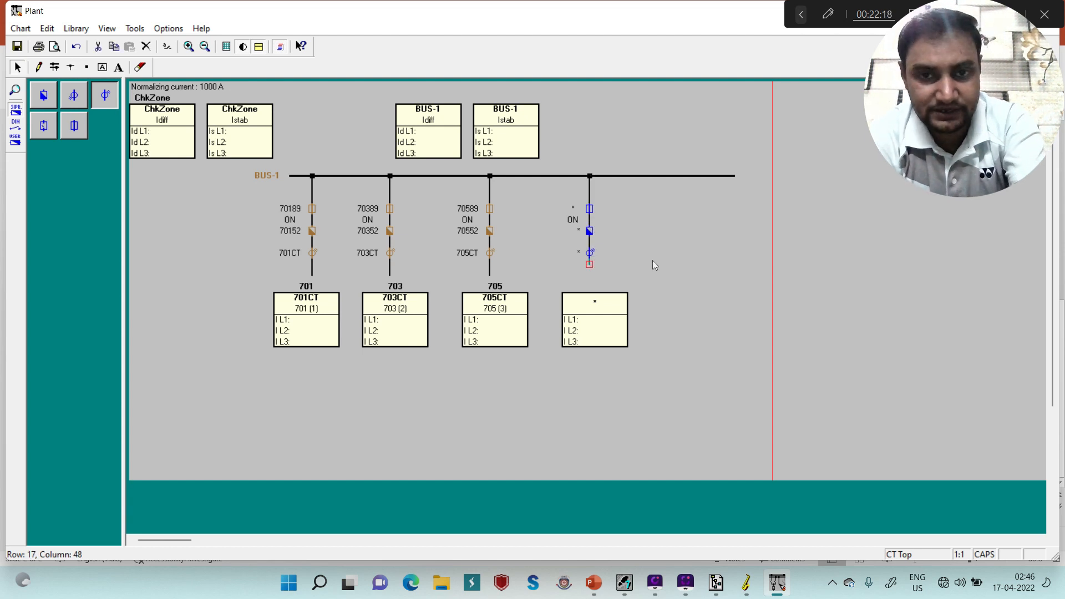
pyautogui.click(682, 252)
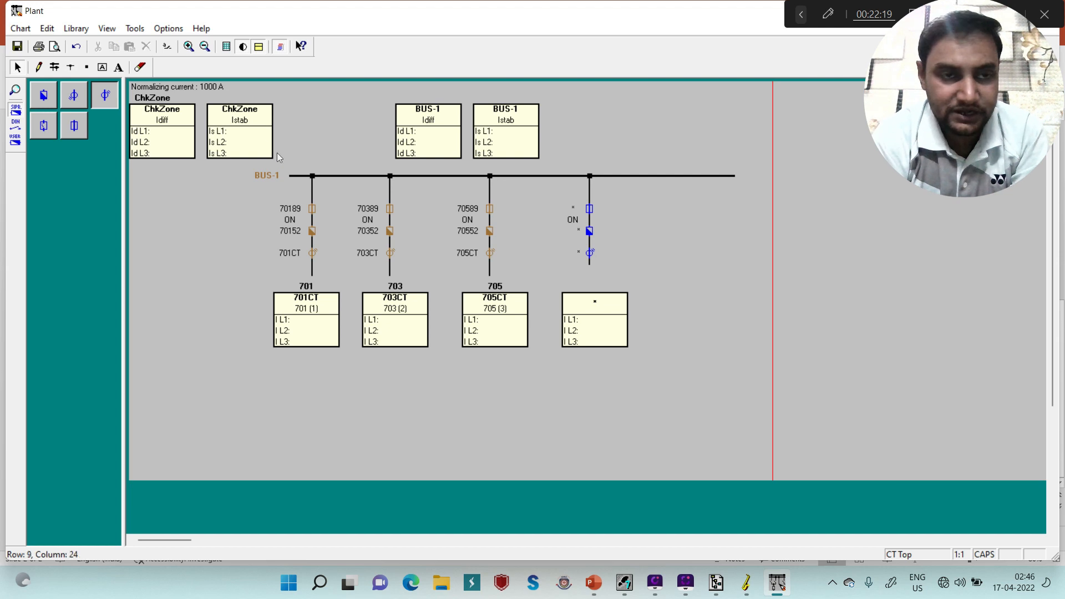
# Step: Insert a bay name just below the end of the fourth feeder line
pyautogui.click(102, 68)
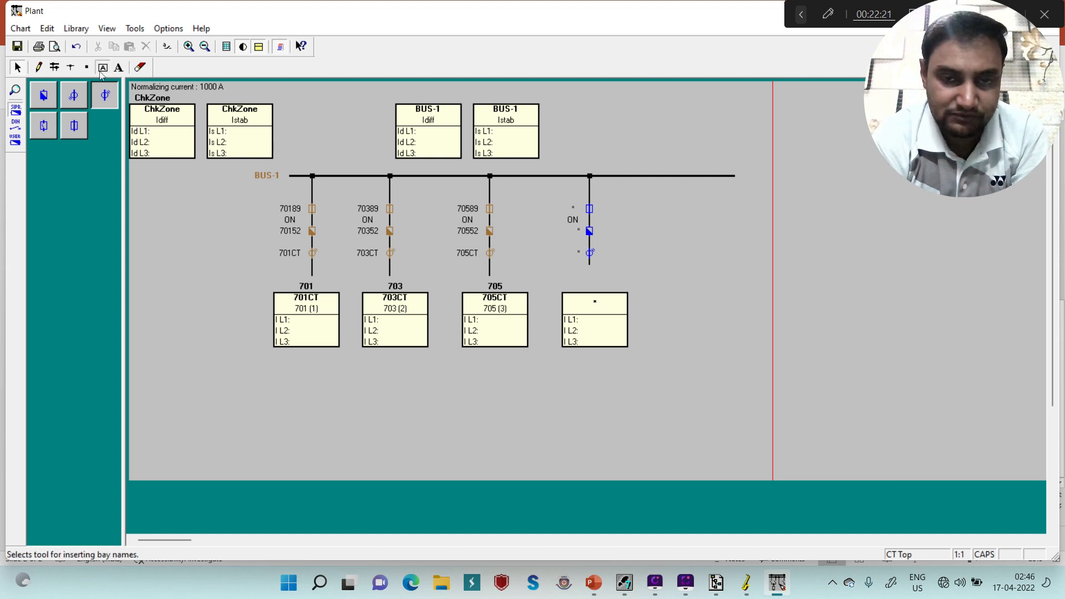
pyautogui.click(589, 277)
pyautogui.press('Escape')
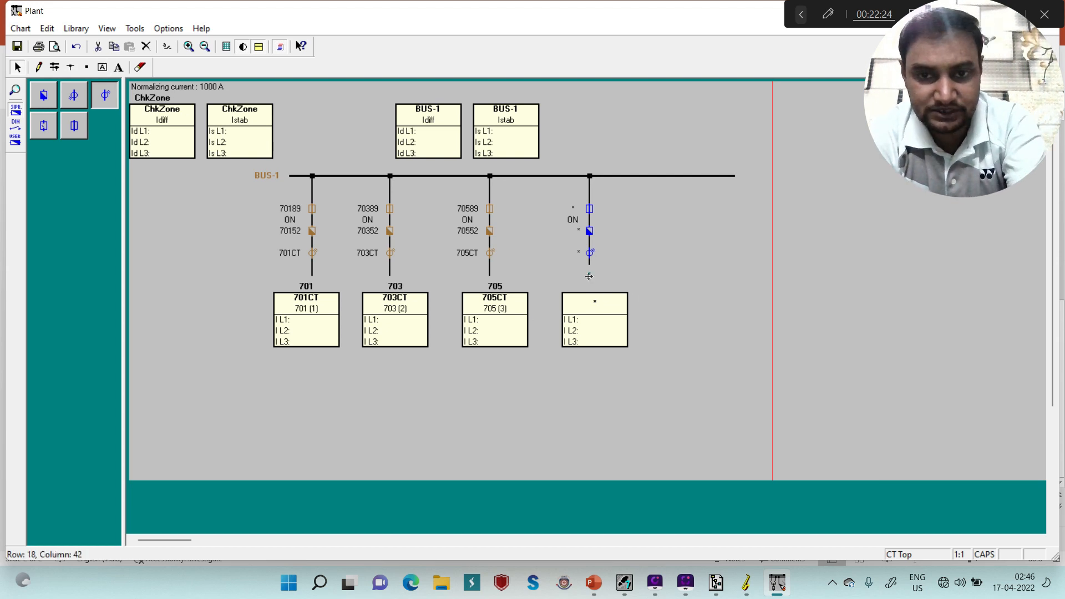
# Step: Set the fourth feeder's bay name to 705 in both the short and long text
pyautogui.rightClick(588, 275)
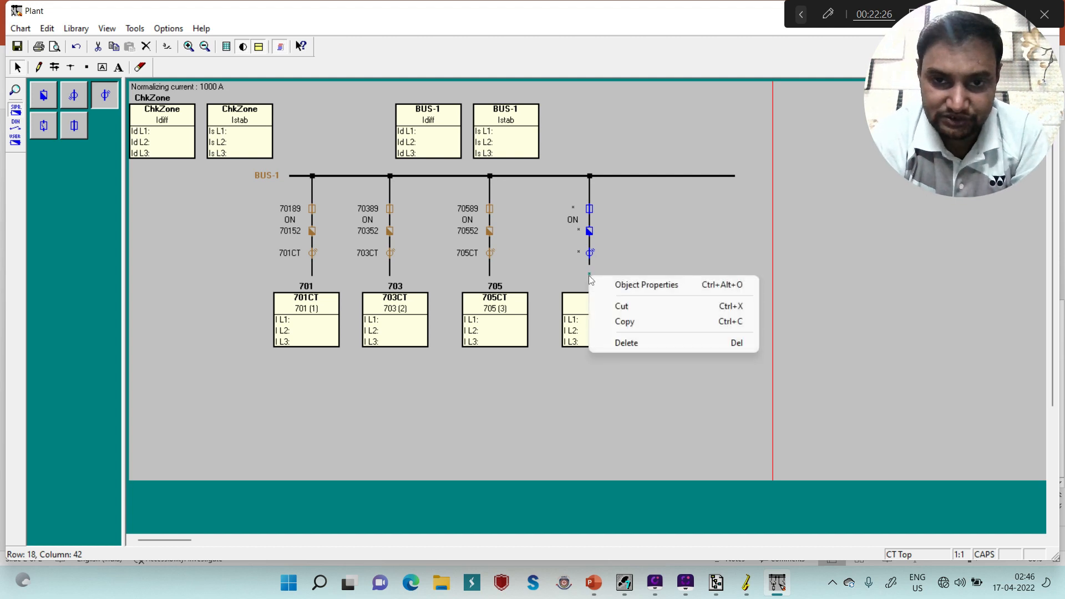
pyautogui.click(625, 287)
pyautogui.write('705')
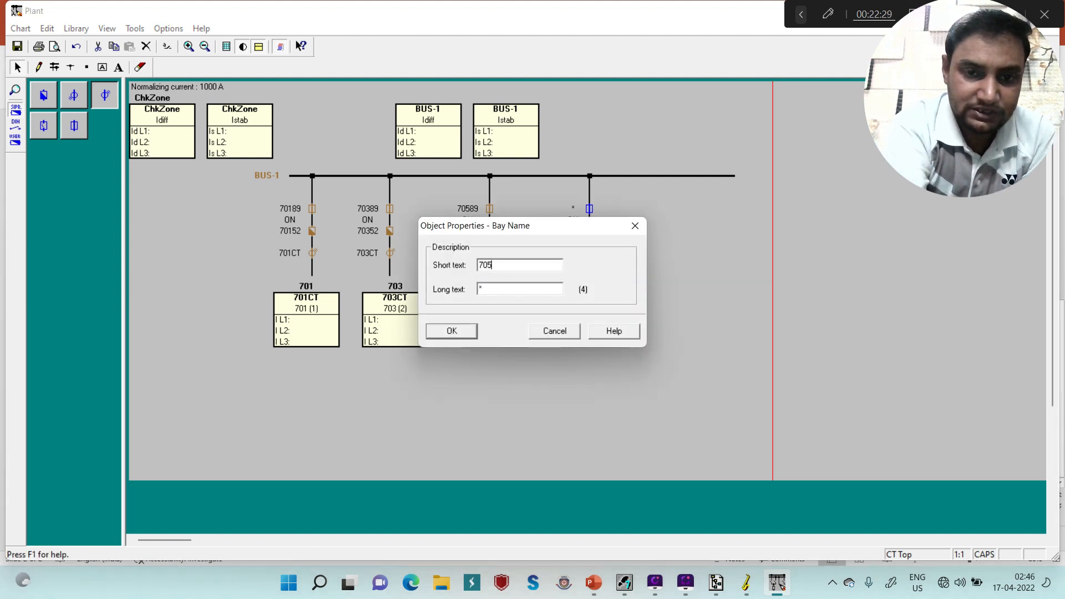
pyautogui.press('Tab')
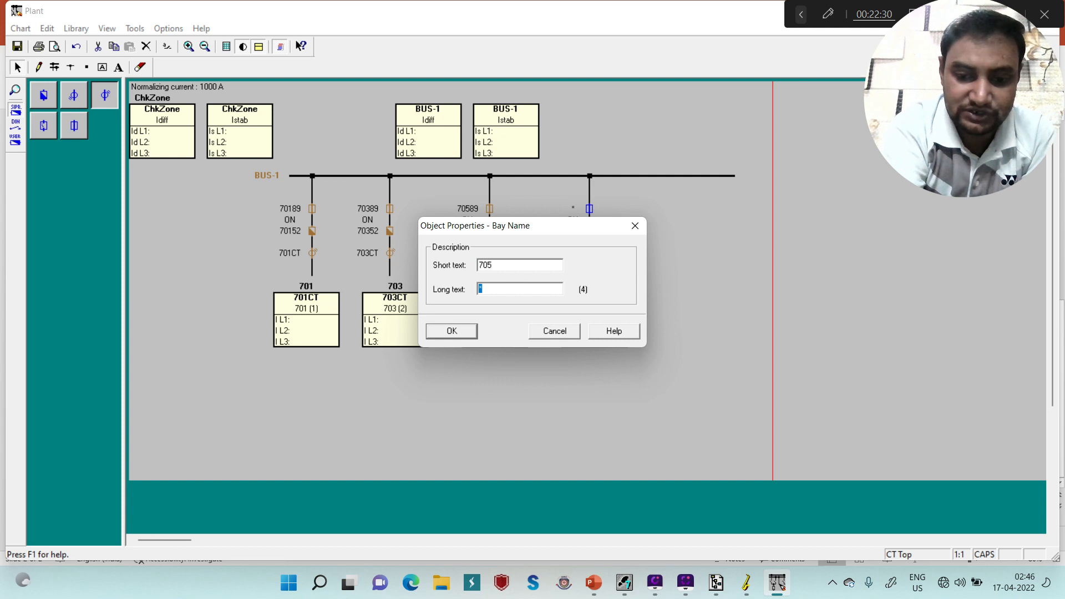
pyautogui.write('705')
pyautogui.press('Return')
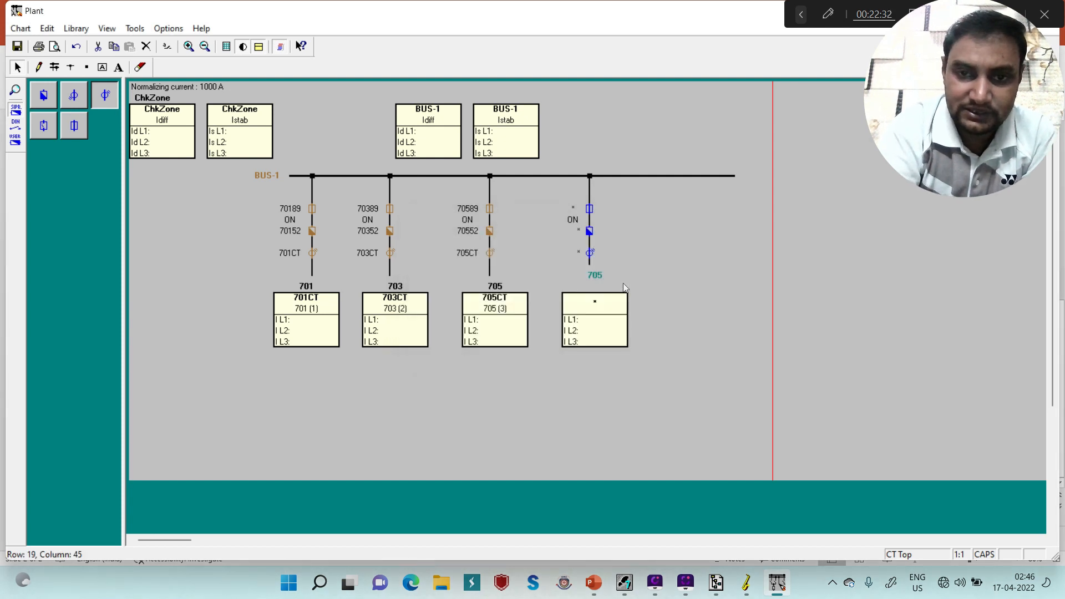
# Step: Change the fourth bay's short and long text to 707 and move the label down in line with the other bay names
pyautogui.rightClick(592, 275)
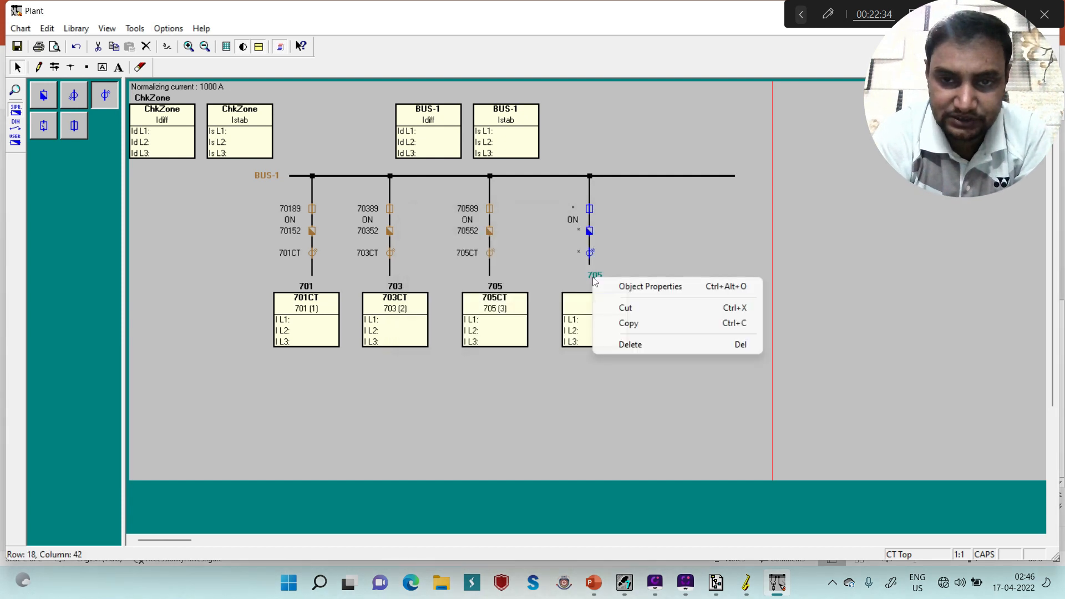
pyautogui.click(616, 285)
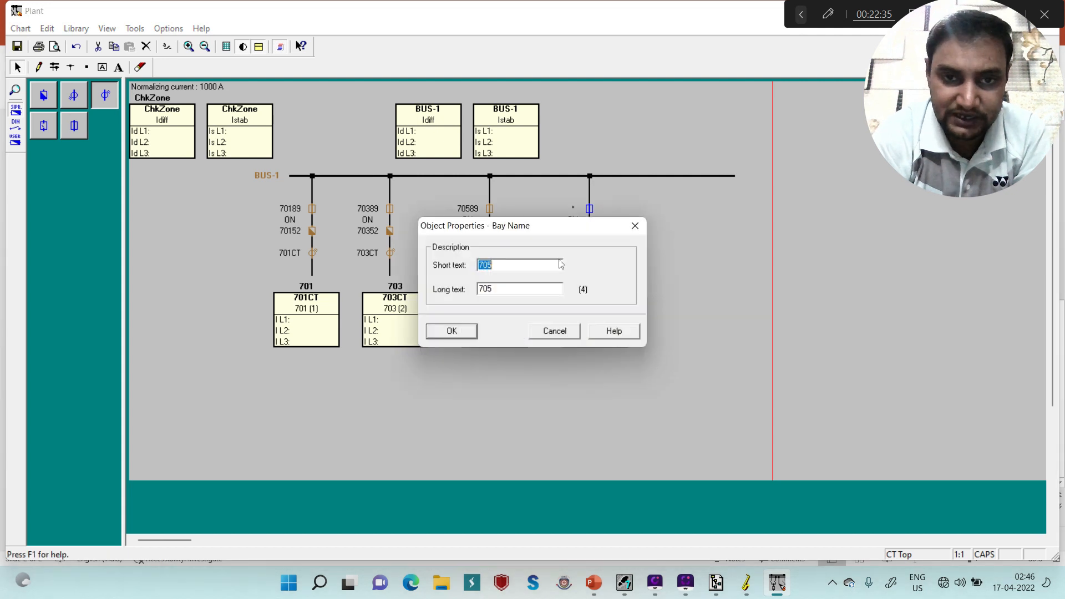
pyautogui.click(524, 265)
pyautogui.press('BackSpace')
pyautogui.write('7')
pyautogui.press('Tab')
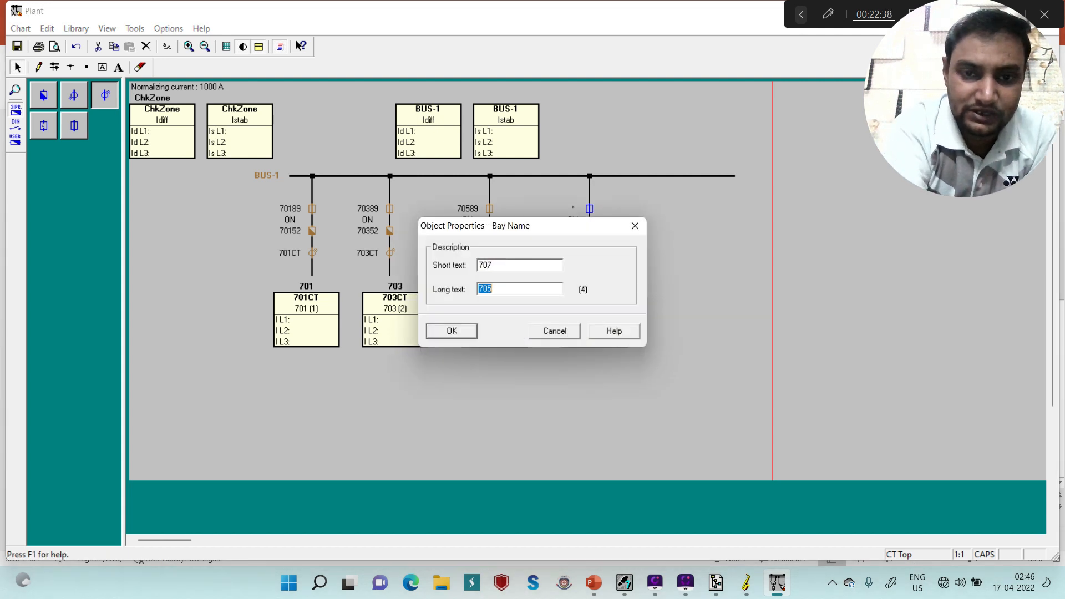
pyautogui.write('707')
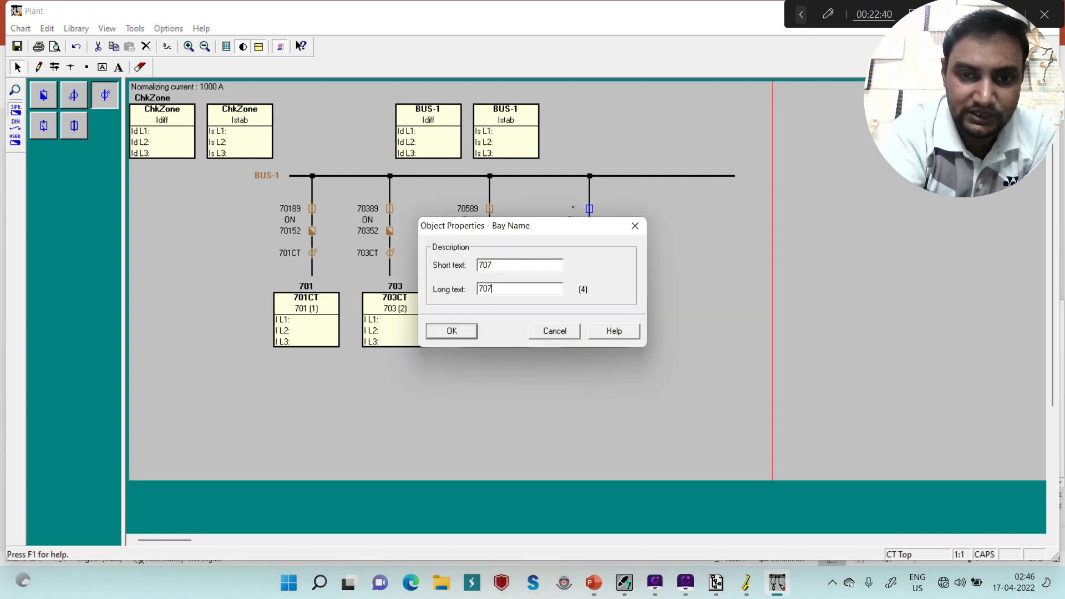
pyautogui.press('Return')
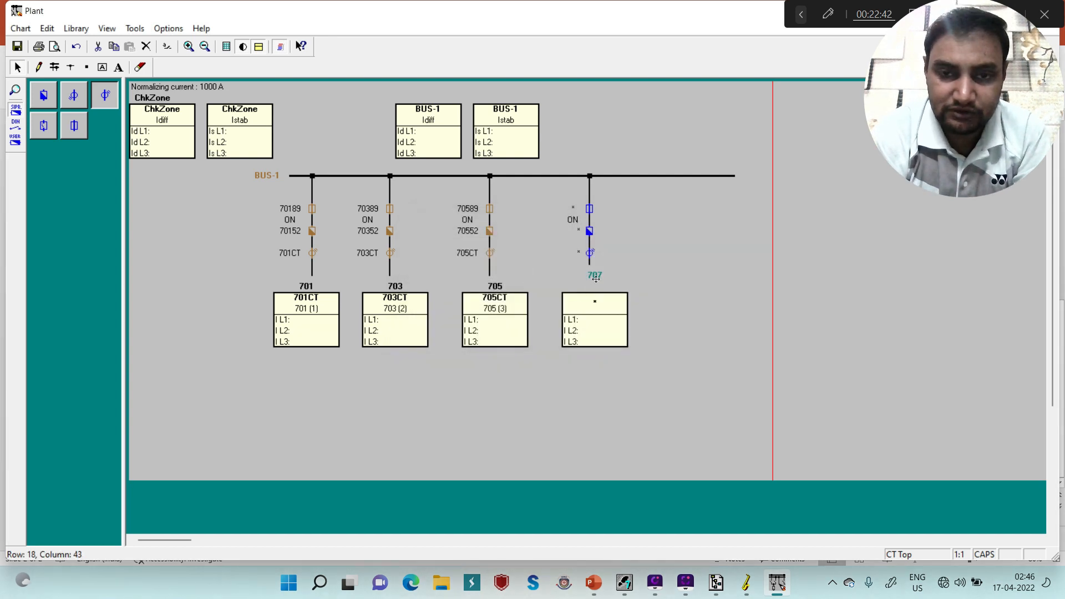
pyautogui.moveTo(596, 276); pyautogui.dragTo(596, 286)
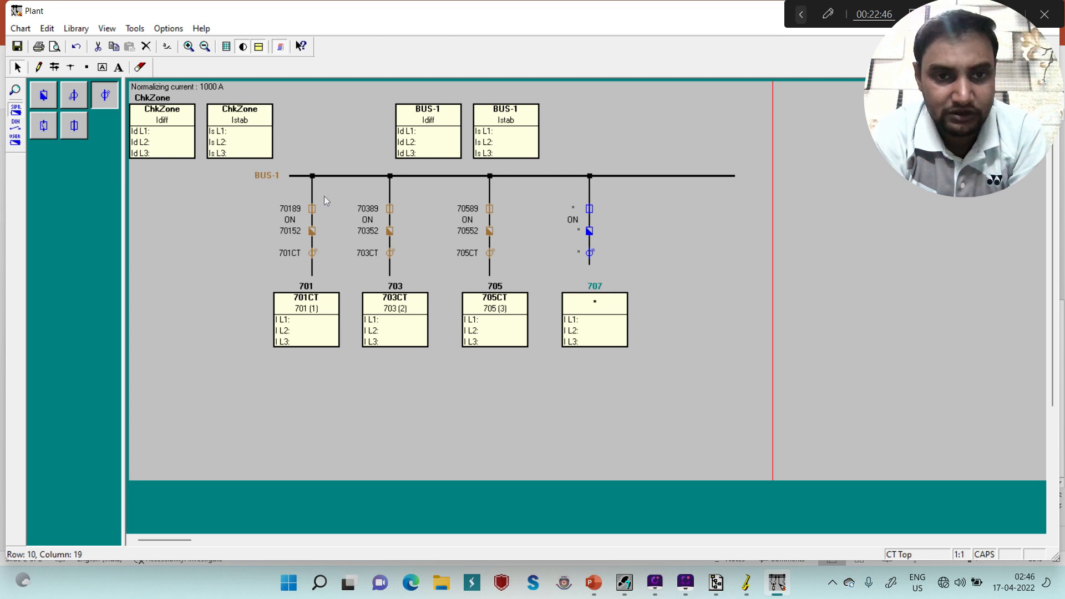
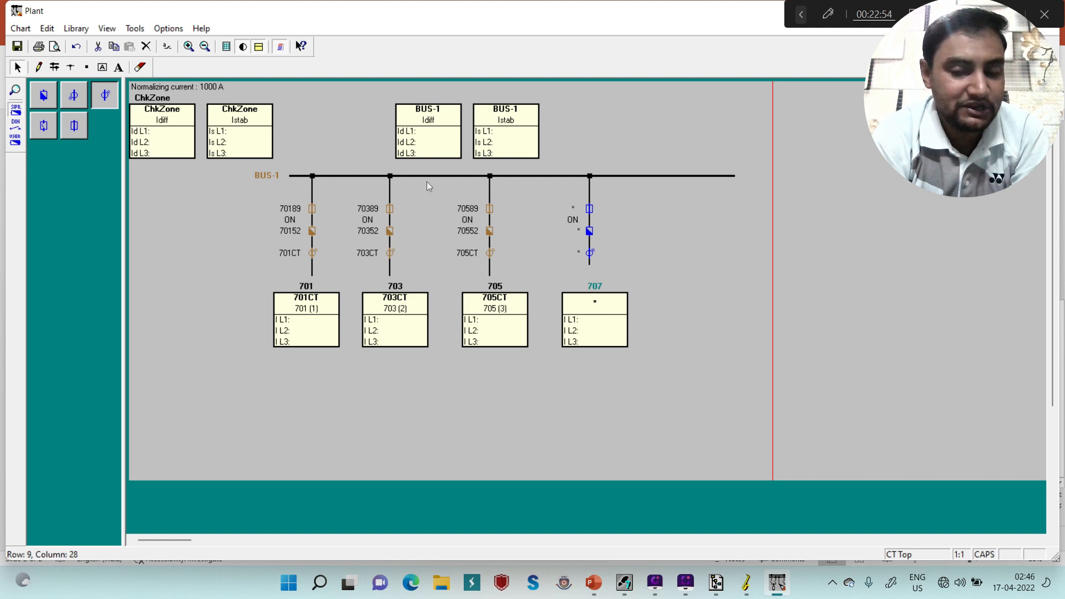
pyautogui.click(515, 157)
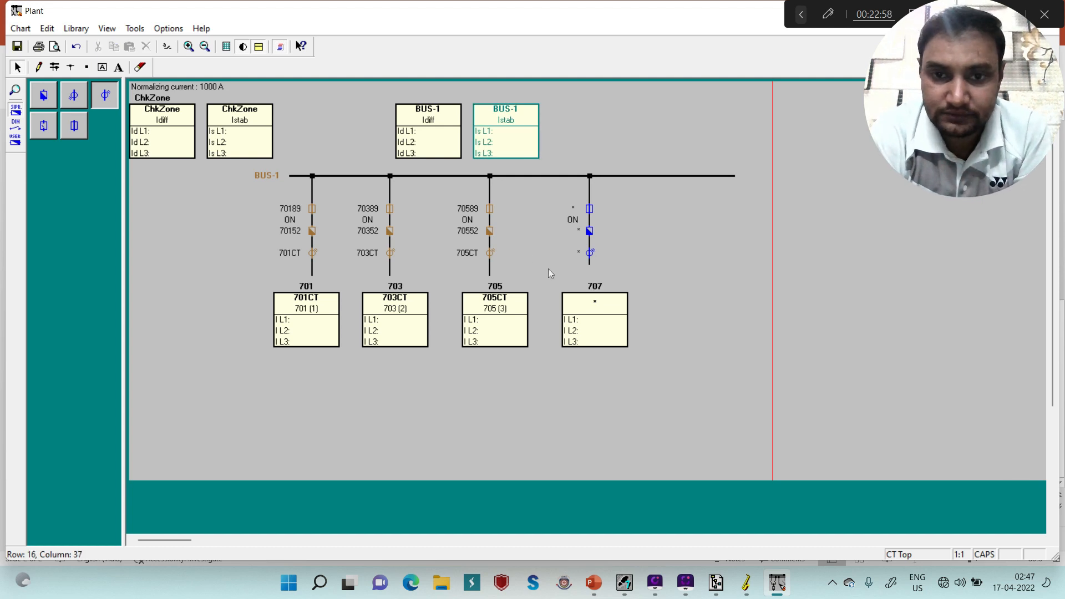
# Step: Assign the fourth feeder's current transformer to bay 707 (4), with short name 707 and long name 707CT
pyautogui.rightClick(590, 254)
pyautogui.click(616, 269)
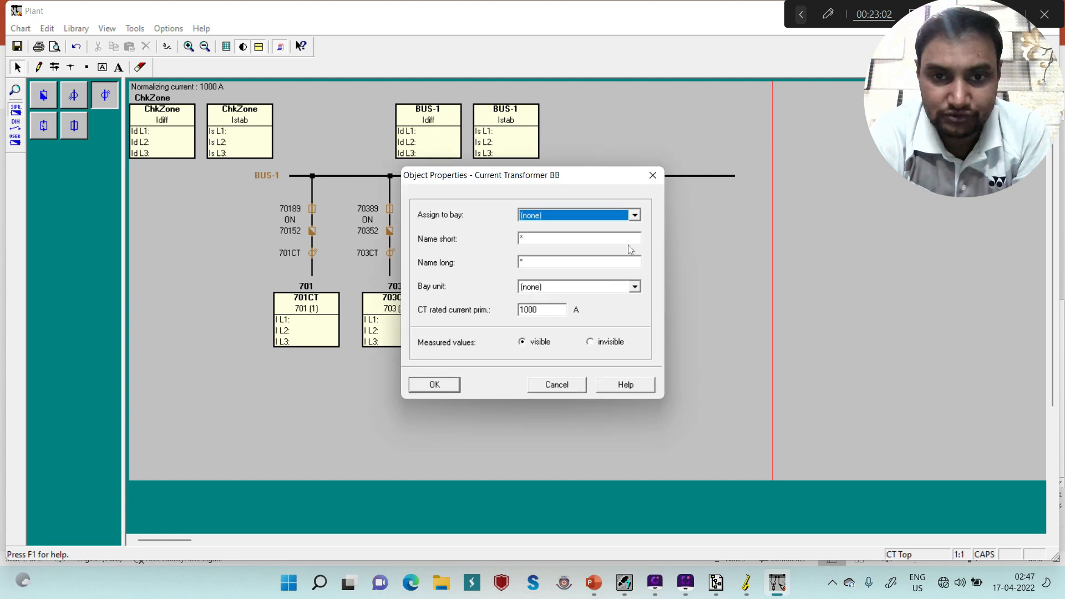
pyautogui.click(611, 217)
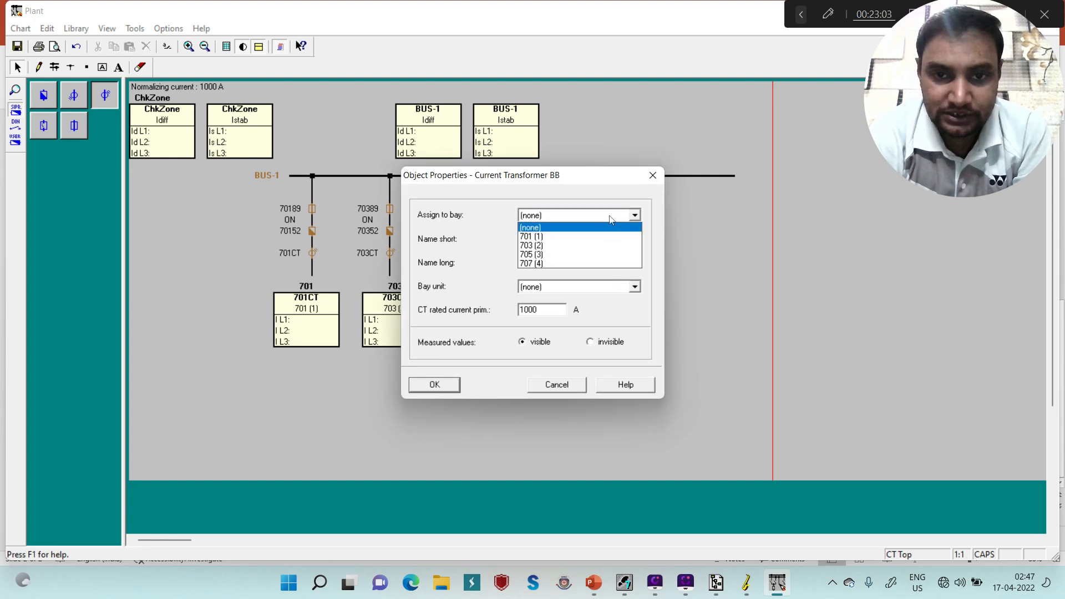
pyautogui.click(548, 264)
pyautogui.click(533, 239)
pyautogui.write('70')
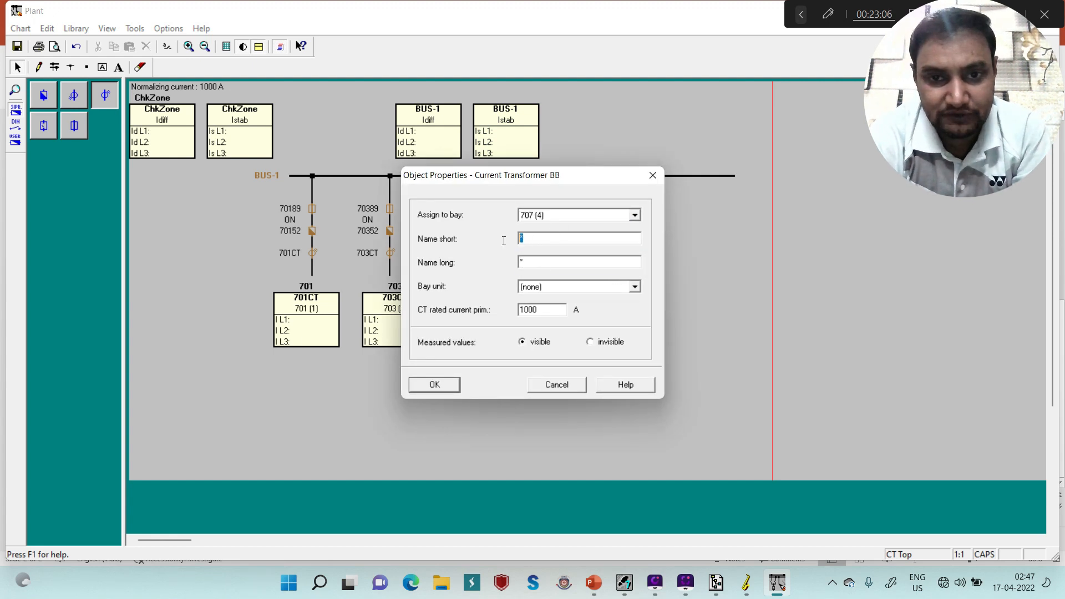
pyautogui.write('7')
pyautogui.press('Tab')
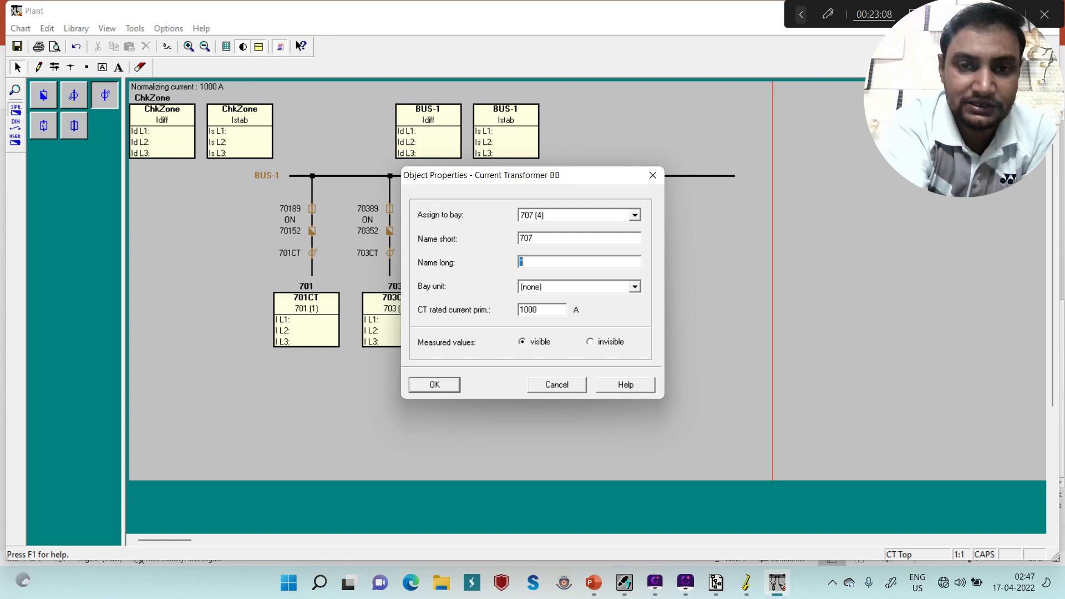
pyautogui.write('707CT')
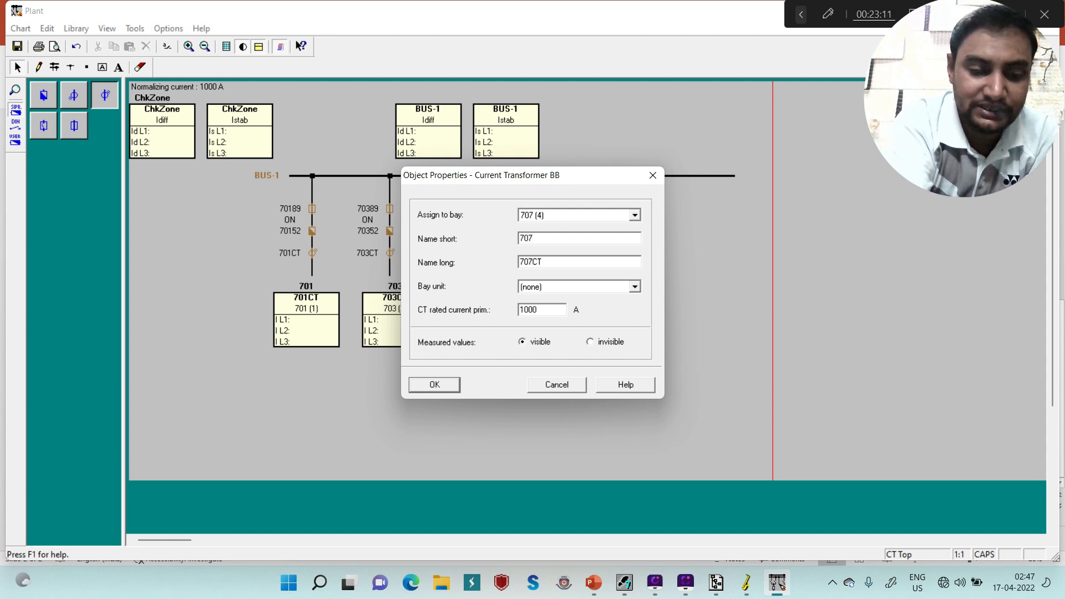
# Step: Set the fourth current transformer's bay unit to BU@07 and its rated primary current to 2000 A
pyautogui.press('Tab')
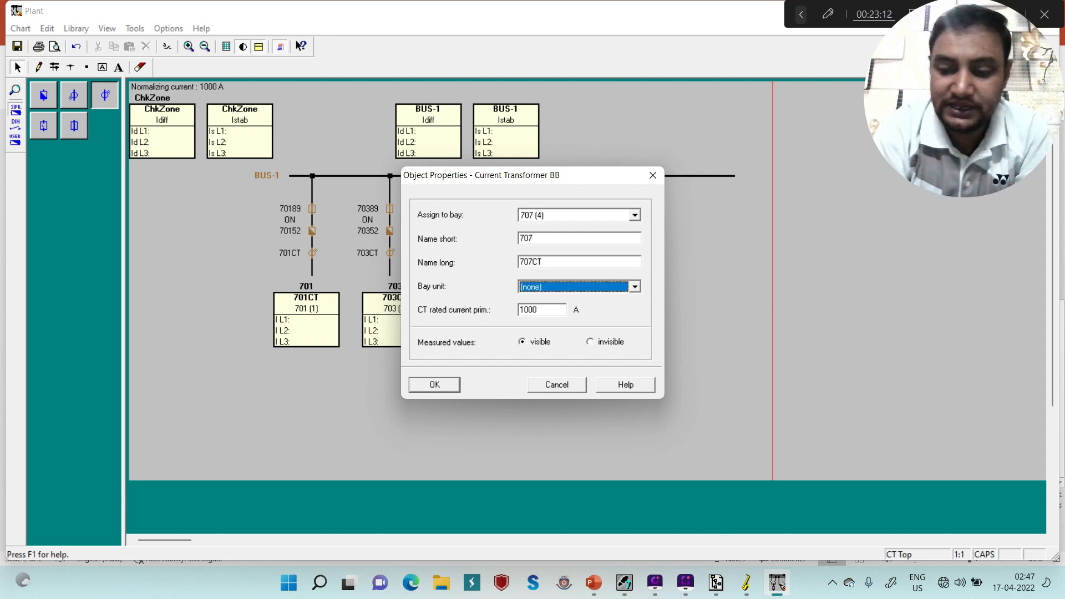
pyautogui.press('Down')
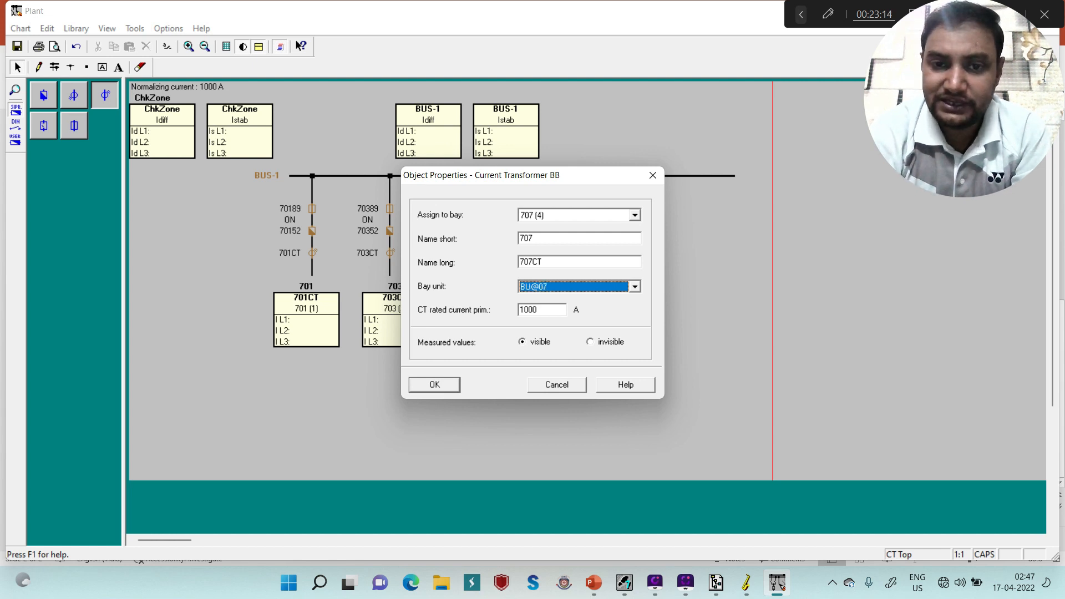
pyautogui.press('Tab')
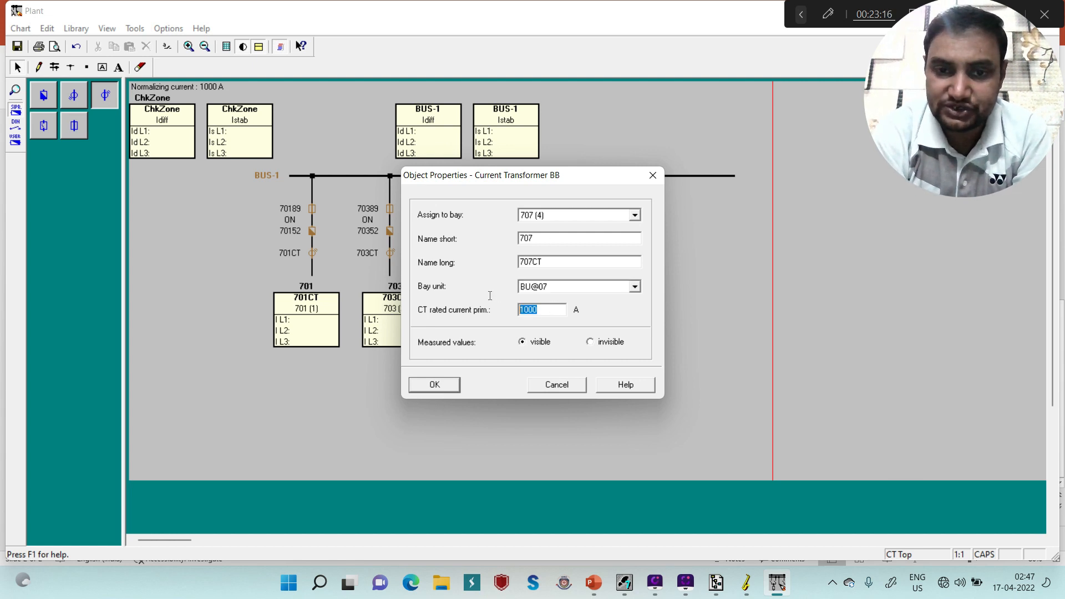
pyautogui.write('2000')
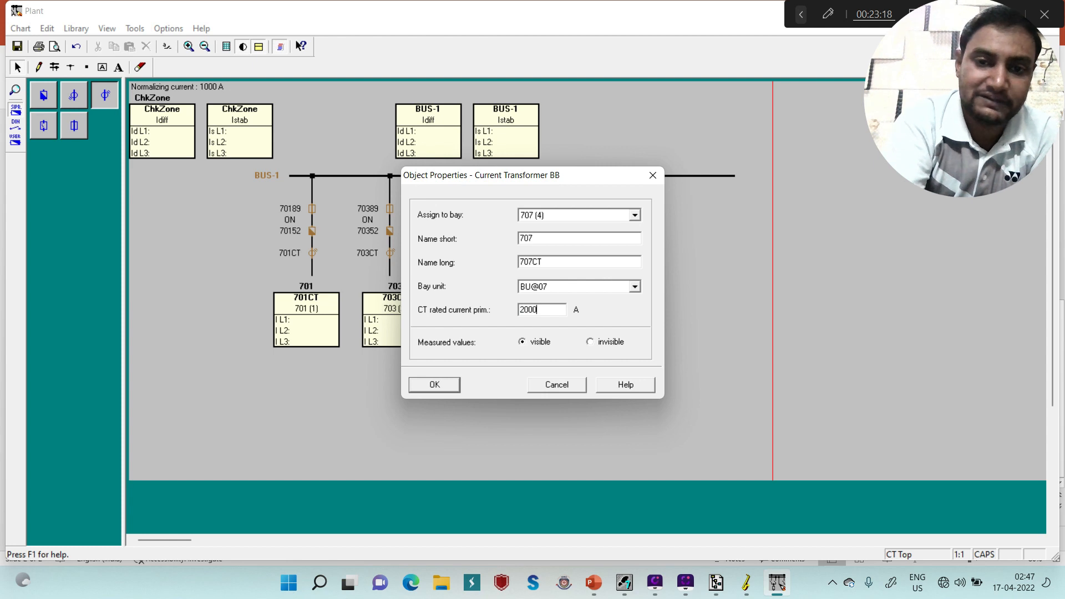
pyautogui.click(435, 385)
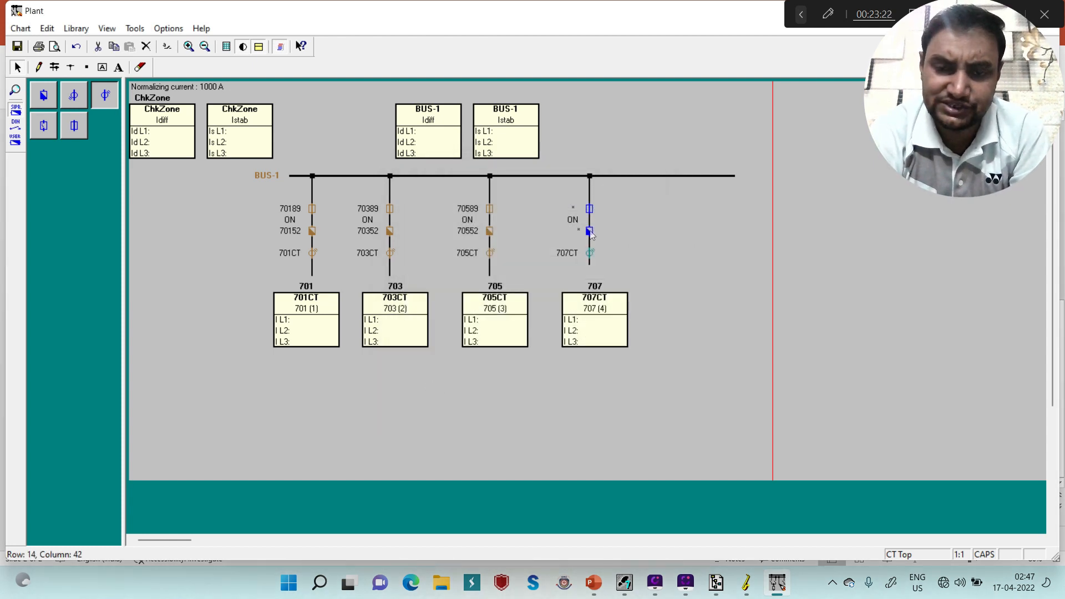
# Step: Assign the fourth feeder's circuit breaker to bay 707 (4), with short name 707, long name 70752 and bay unit BU@07
pyautogui.rightClick(590, 233)
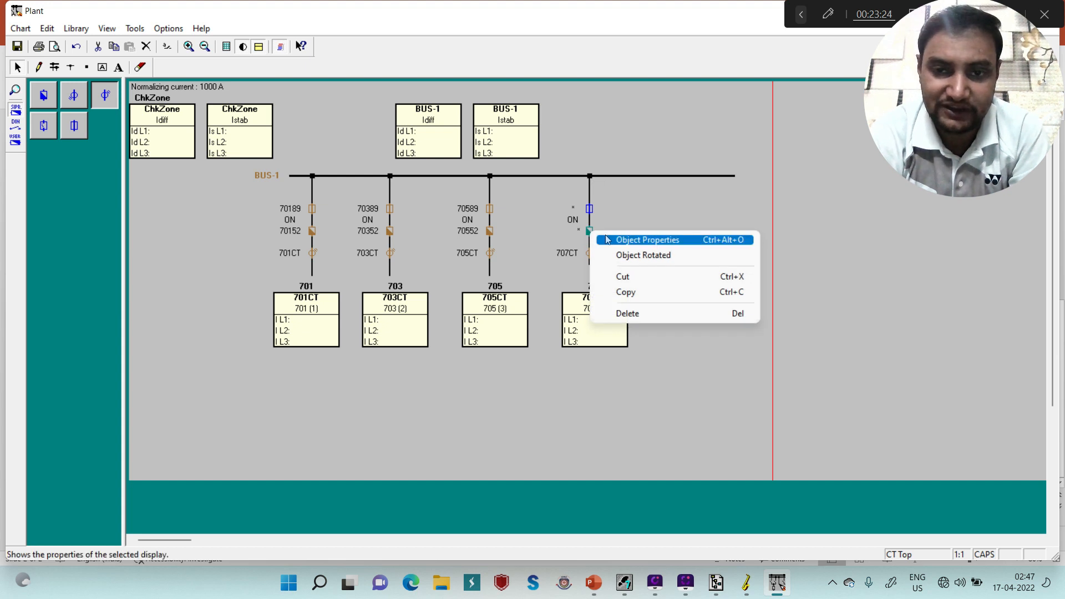
pyautogui.click(606, 239)
pyautogui.click(589, 243)
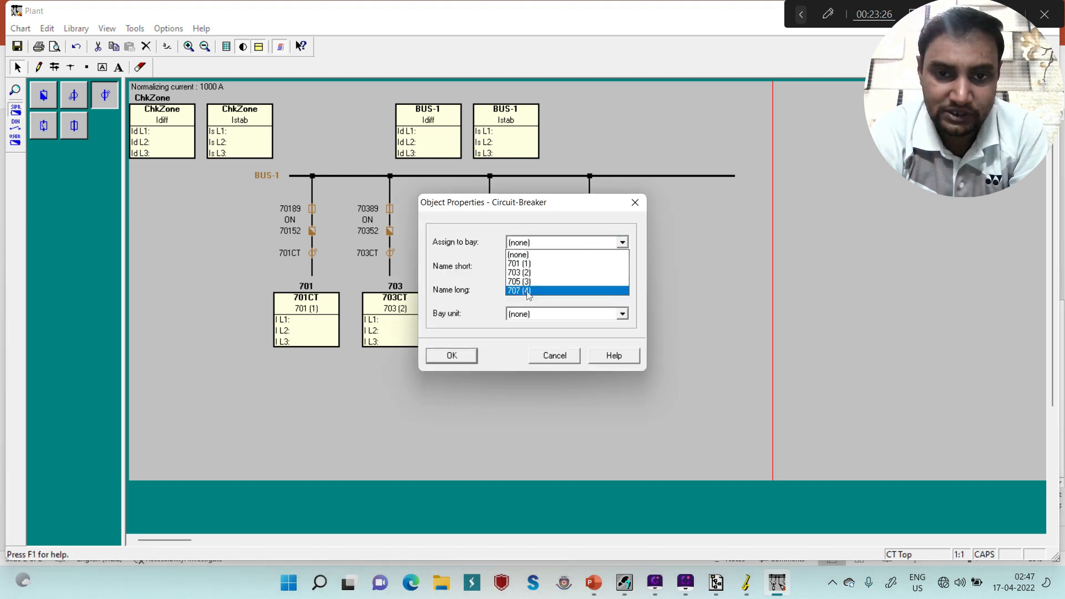
pyautogui.click(528, 291)
pyautogui.doubleClick(525, 265)
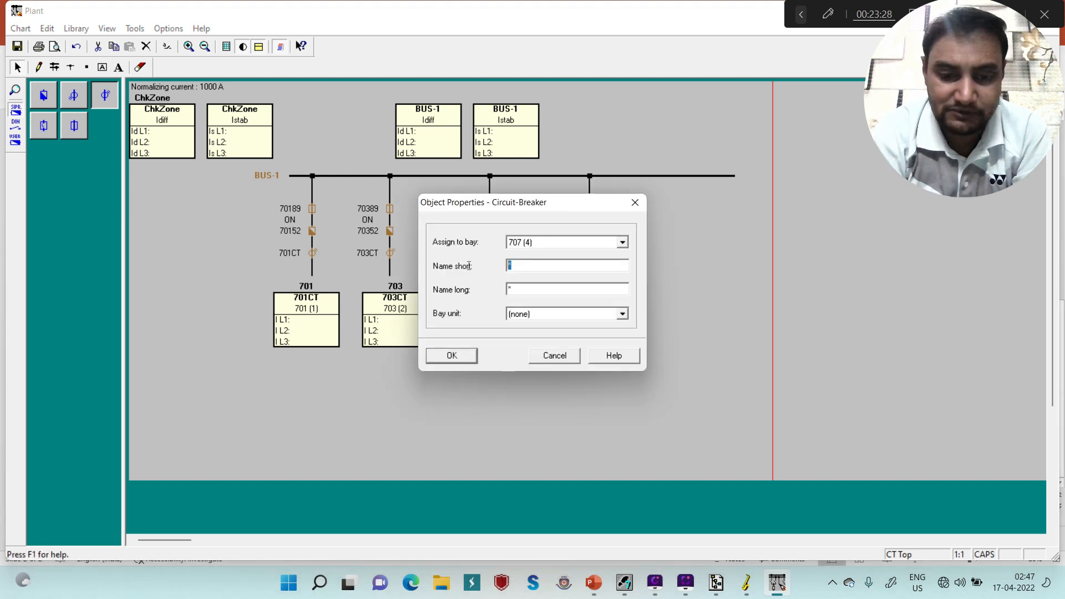
pyautogui.write('707')
pyautogui.press('Tab')
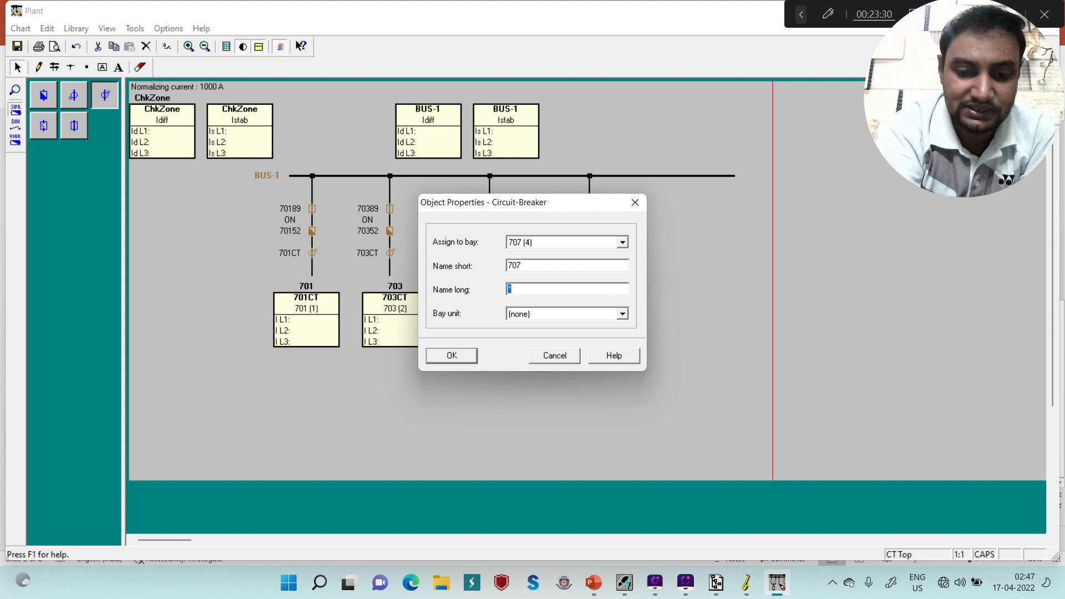
pyautogui.write('70752')
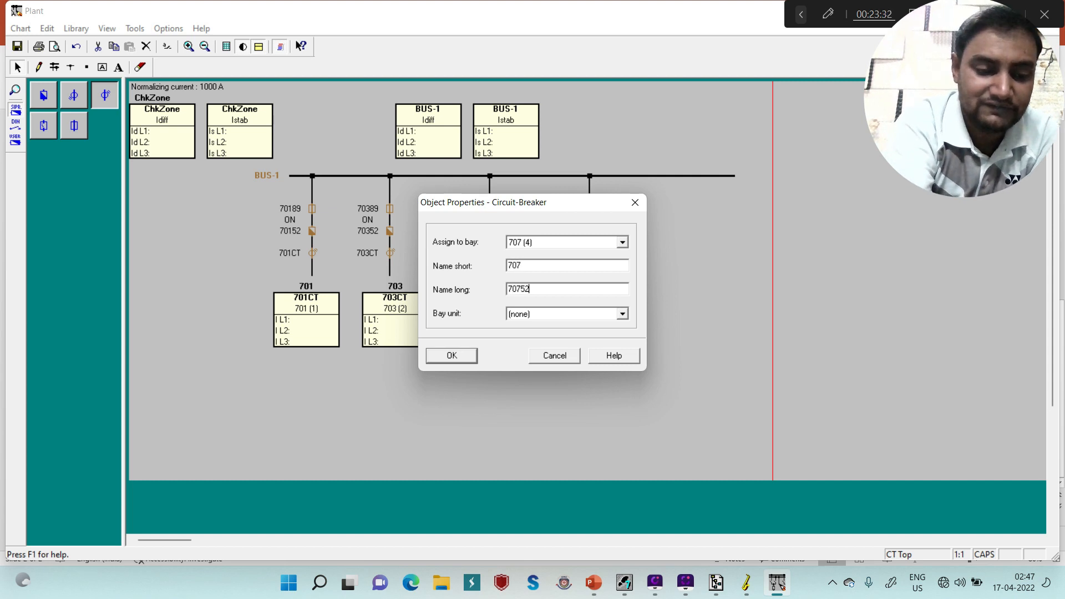
pyautogui.press('Tab')
pyautogui.press('Down')
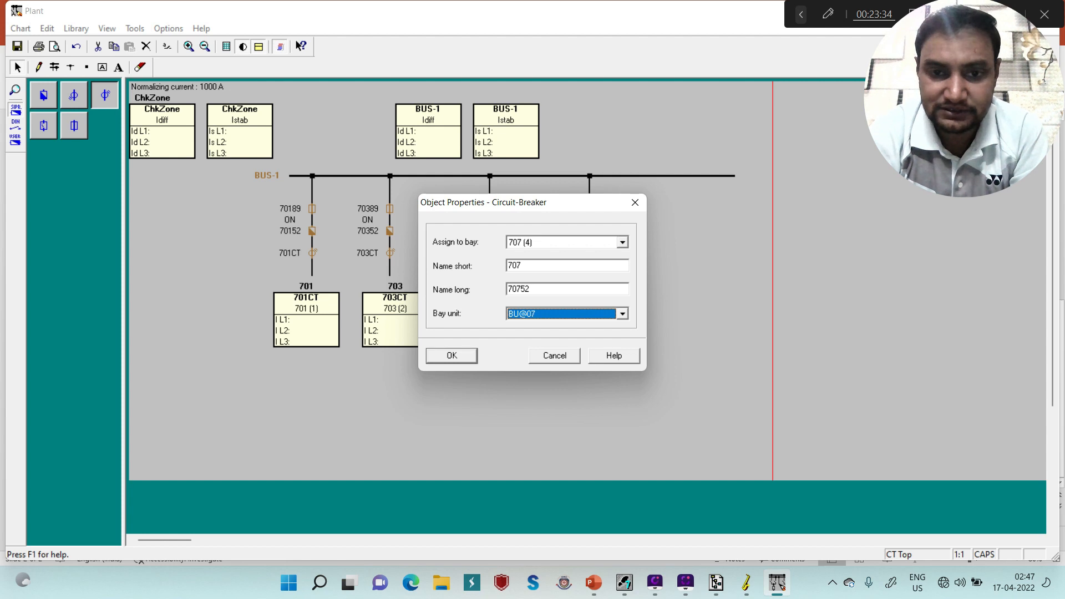
pyautogui.click(460, 360)
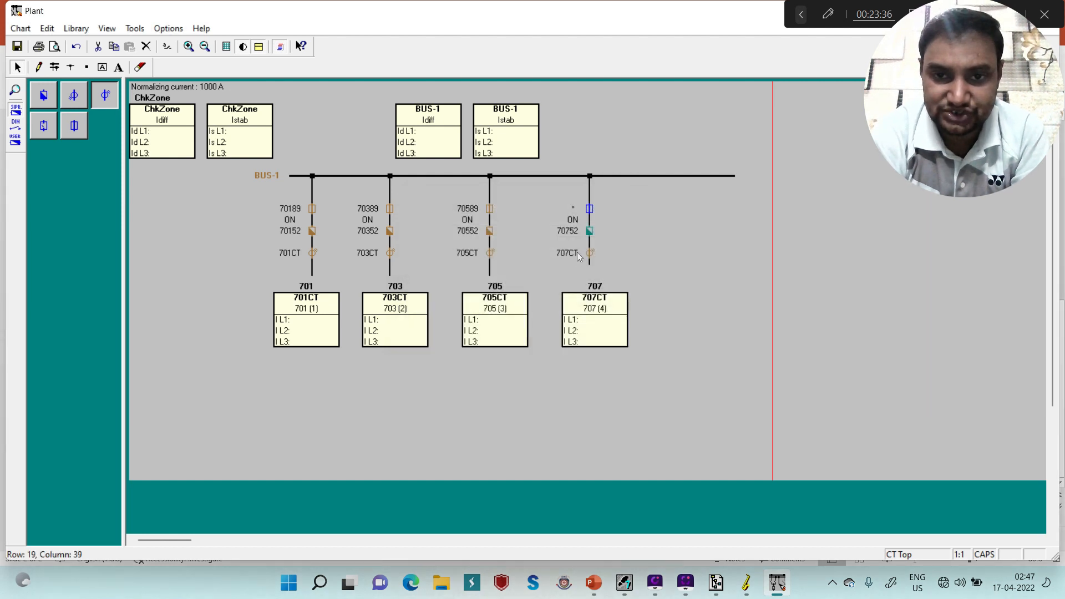
# Step: Assign the fourth feeder's disconnector to bay 707 (4), with short name 707, long name 70789, bay unit BU@07 and disconnector DC01
pyautogui.rightClick(589, 213)
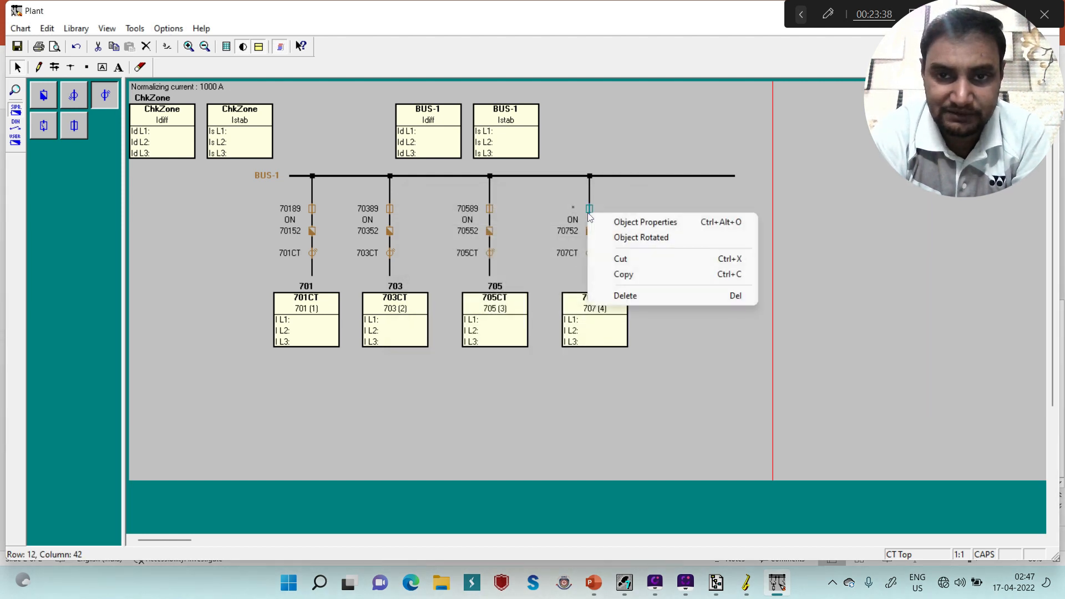
pyautogui.click(619, 223)
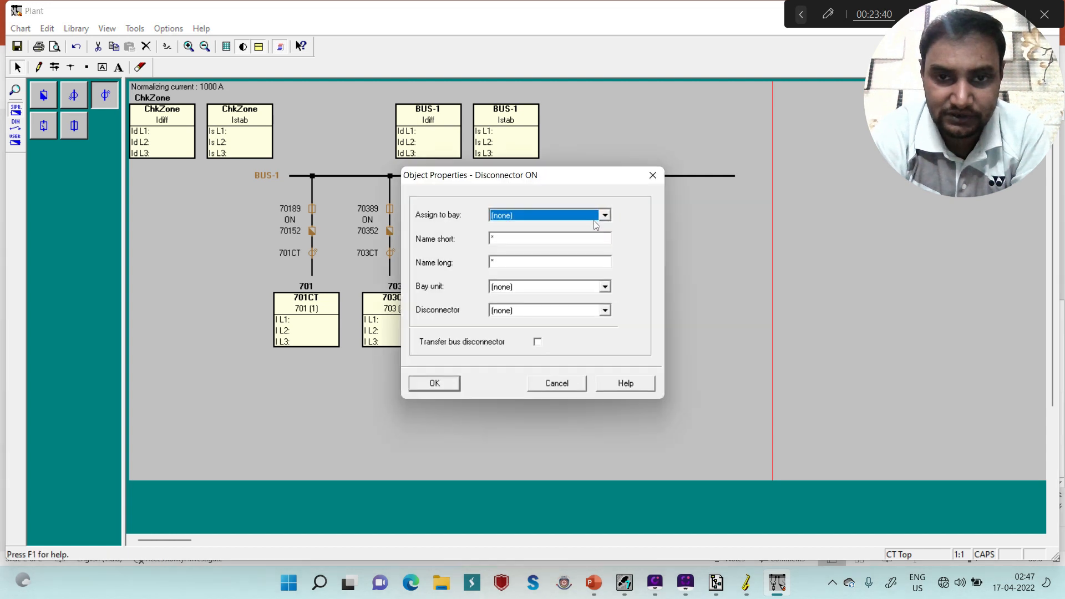
pyautogui.click(576, 216)
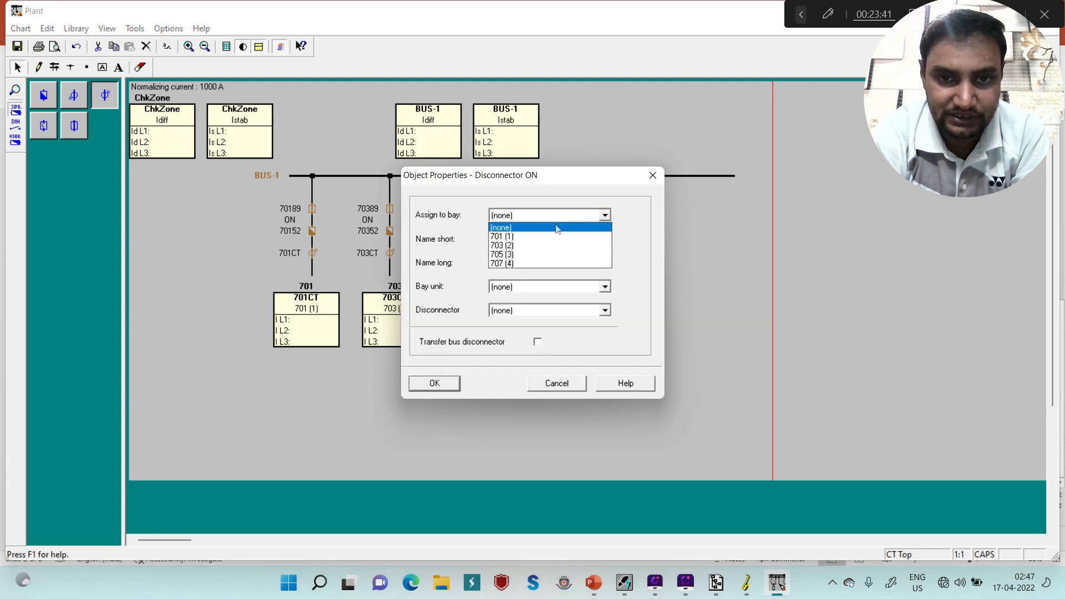
pyautogui.click(520, 262)
pyautogui.press('Tab')
pyautogui.write('707')
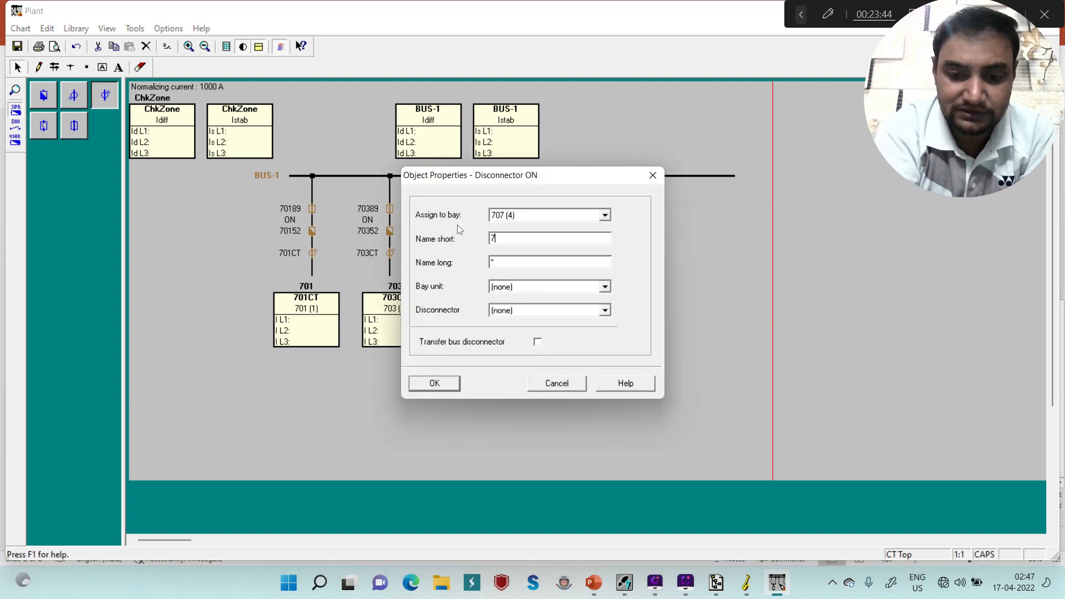
pyautogui.press('Tab')
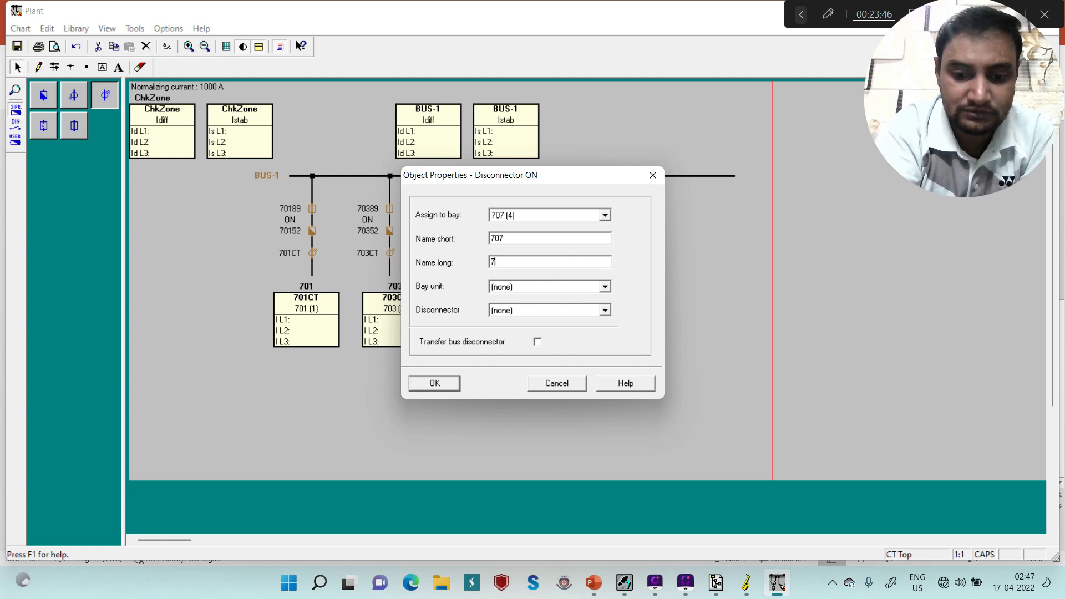
pyautogui.write('70789')
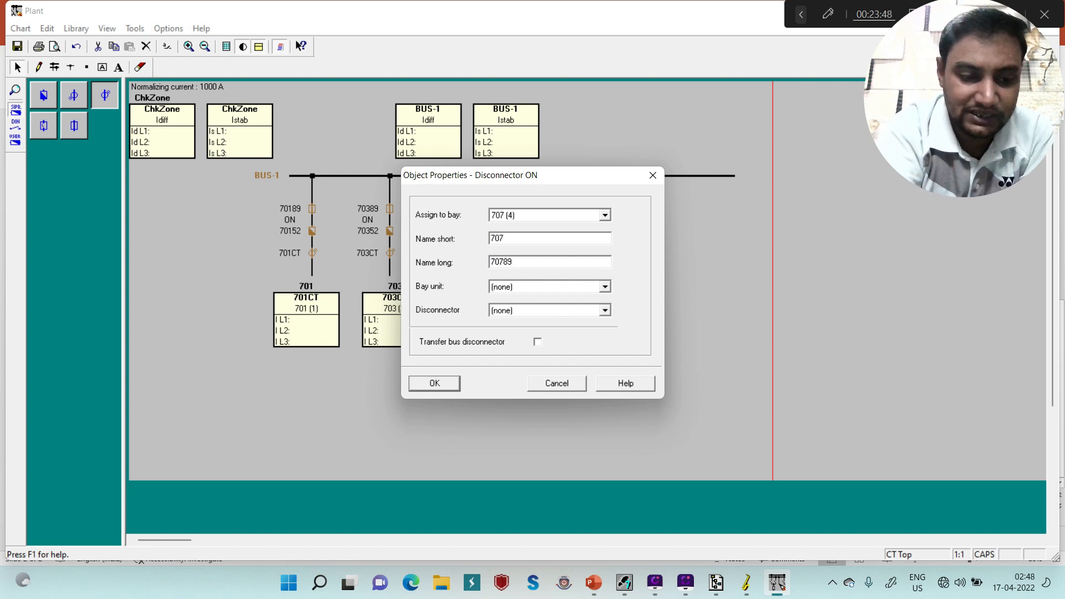
pyautogui.press('Tab')
pyautogui.press('Down')
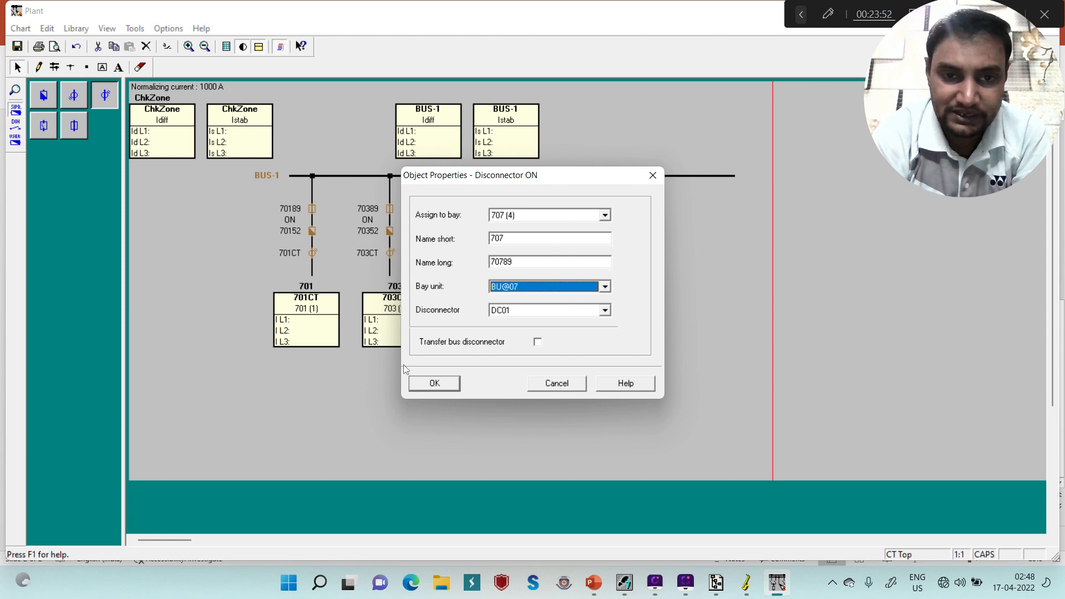
pyautogui.click(410, 383)
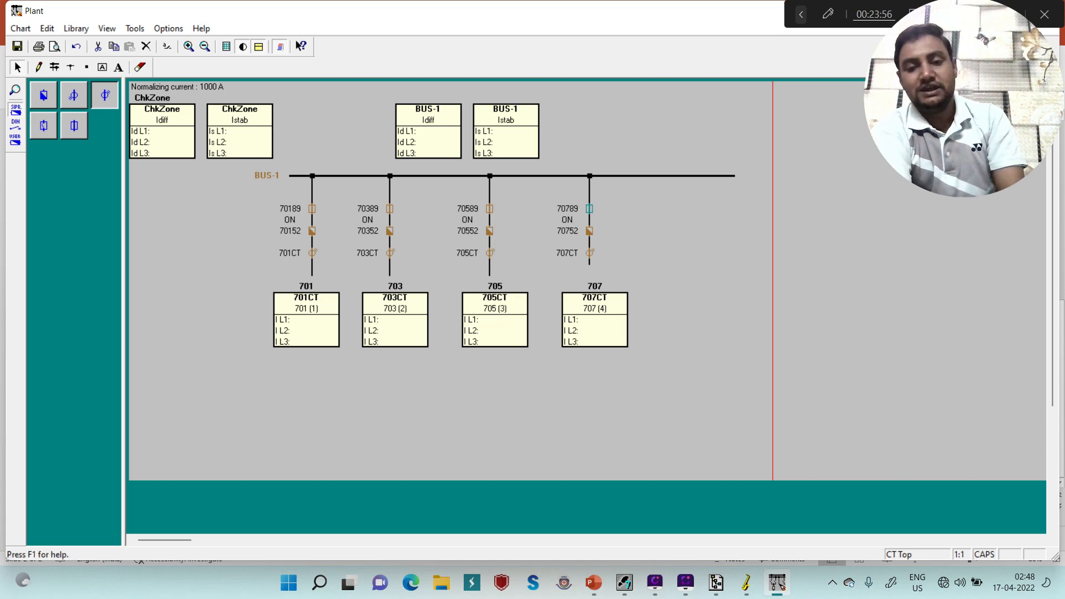
# Step: Check the busbar 2 feeder layout on the hand-drawn PowerPoint slide, and return to the Plant diagram
pyautogui.click(593, 594)
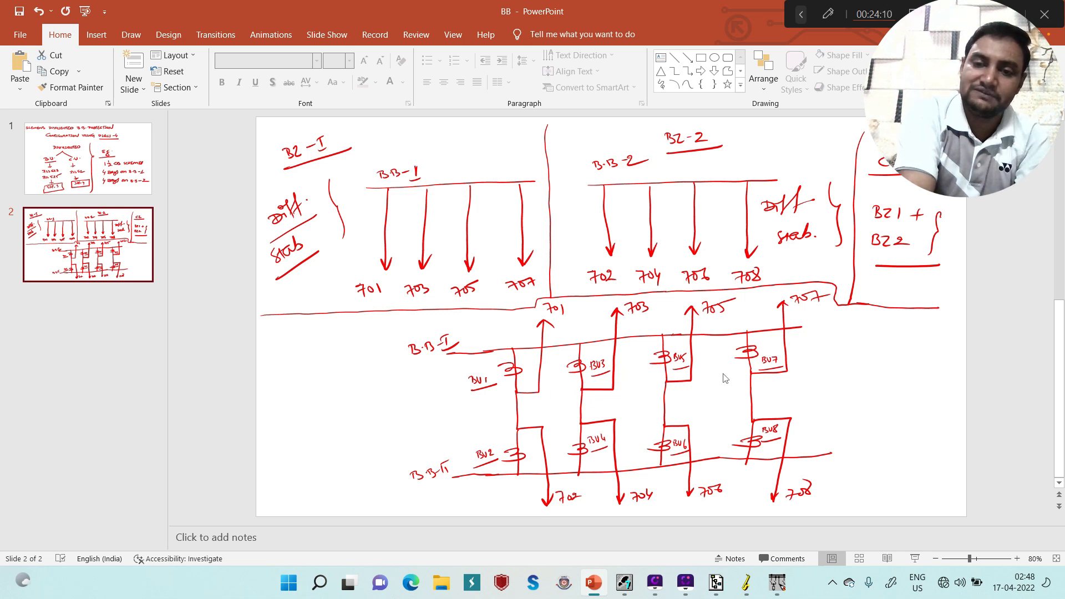
pyautogui.click(775, 588)
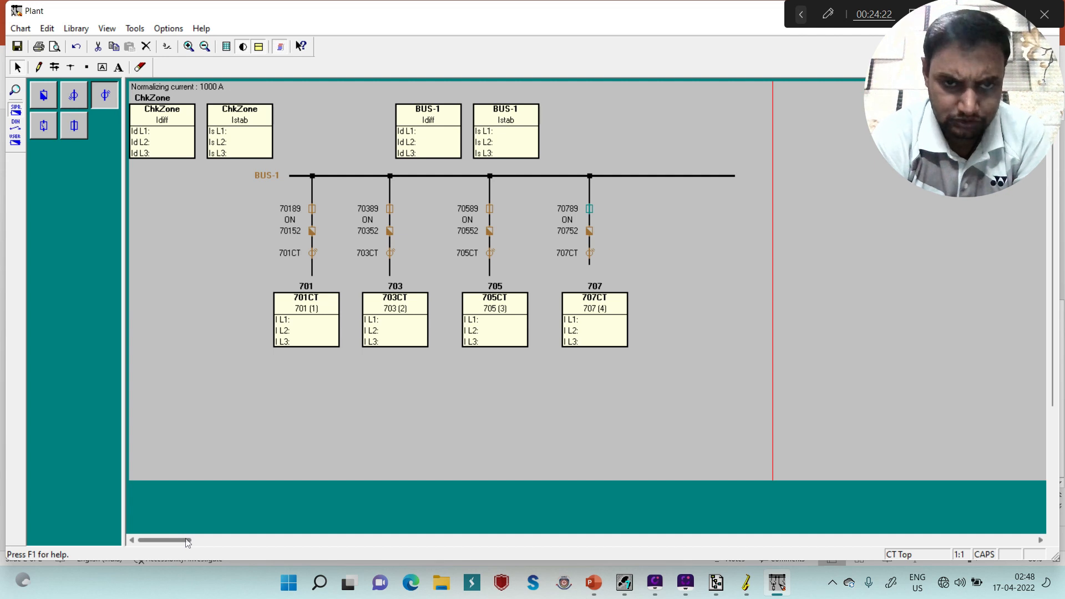
pyautogui.moveTo(186, 539); pyautogui.dragTo(154, 534)
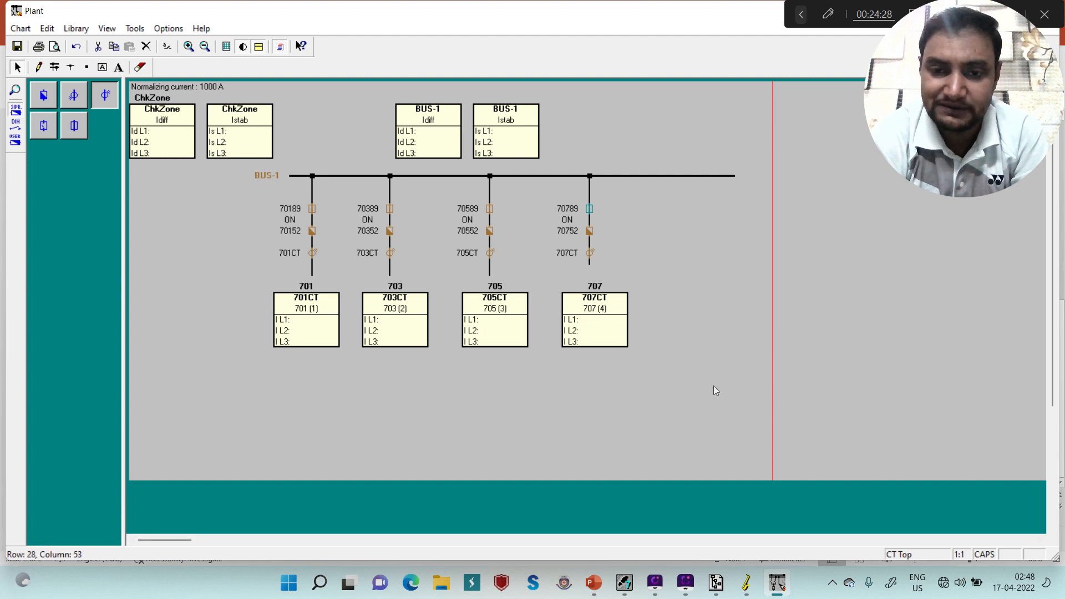
# Step: Copy the BUS-1 busbar with its four feeders and measured-value boxes onto the empty adjacent page, and position the busbar and feeders above their CT boxes
pyautogui.moveTo(694, 391); pyautogui.dragTo(220, 101)
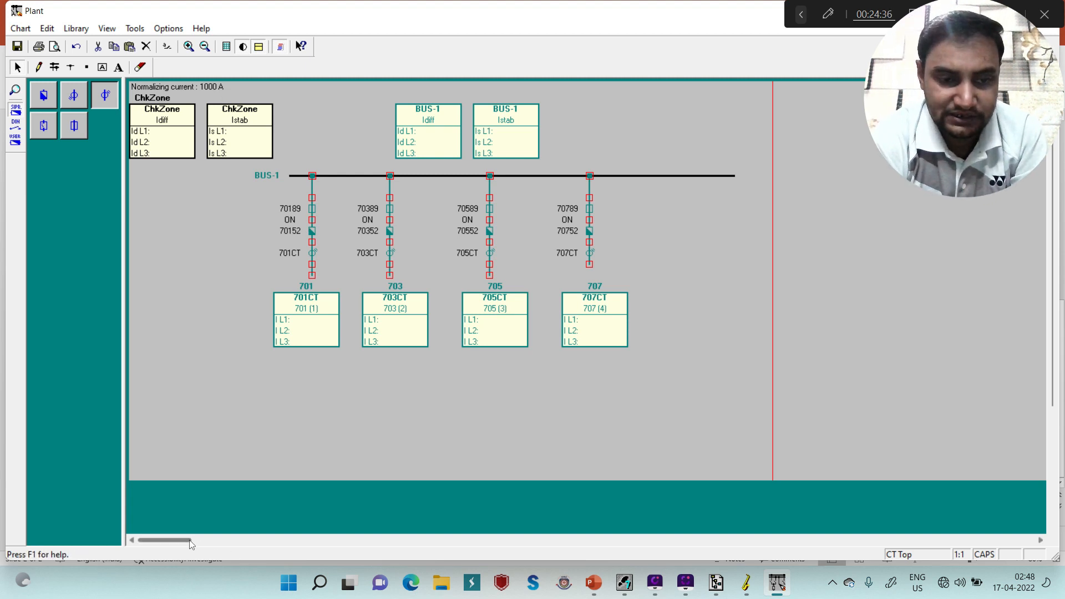
pyautogui.moveTo(190, 541); pyautogui.dragTo(241, 541)
pyautogui.click(473, 216)
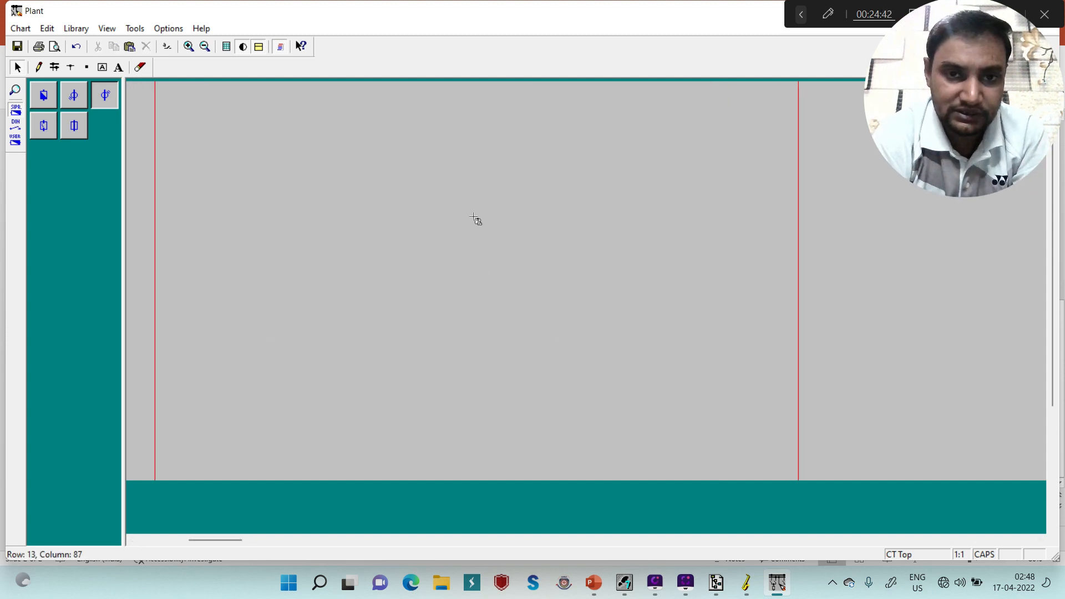
pyautogui.click(473, 217)
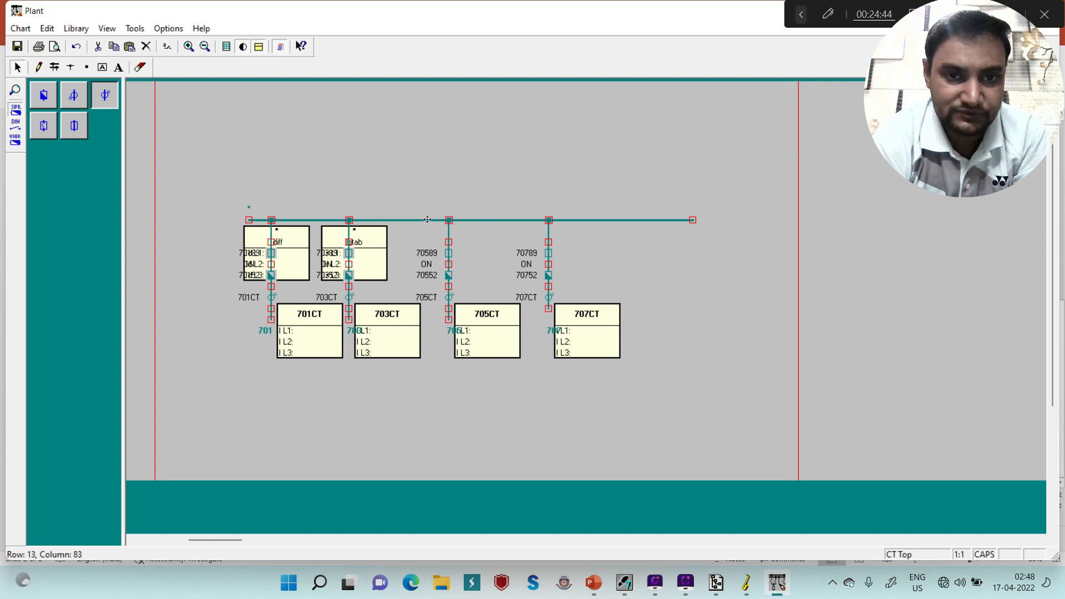
pyautogui.moveTo(427, 220)
pyautogui.mouseDown()
pyautogui.moveTo(428, 176)
pyautogui.moveTo(459, 183)
pyautogui.mouseUp()
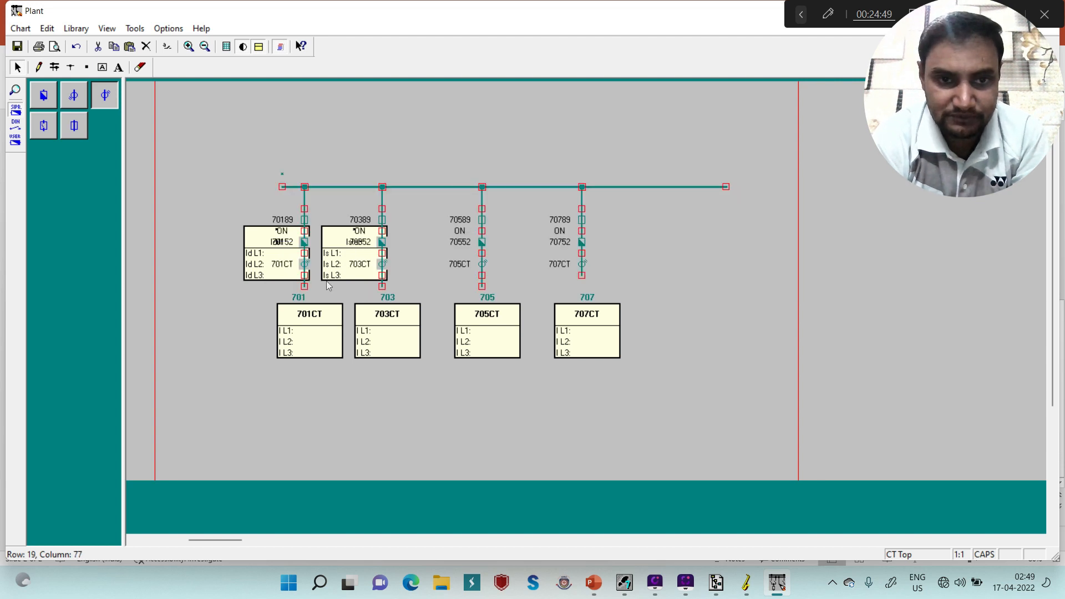
pyautogui.click(225, 215)
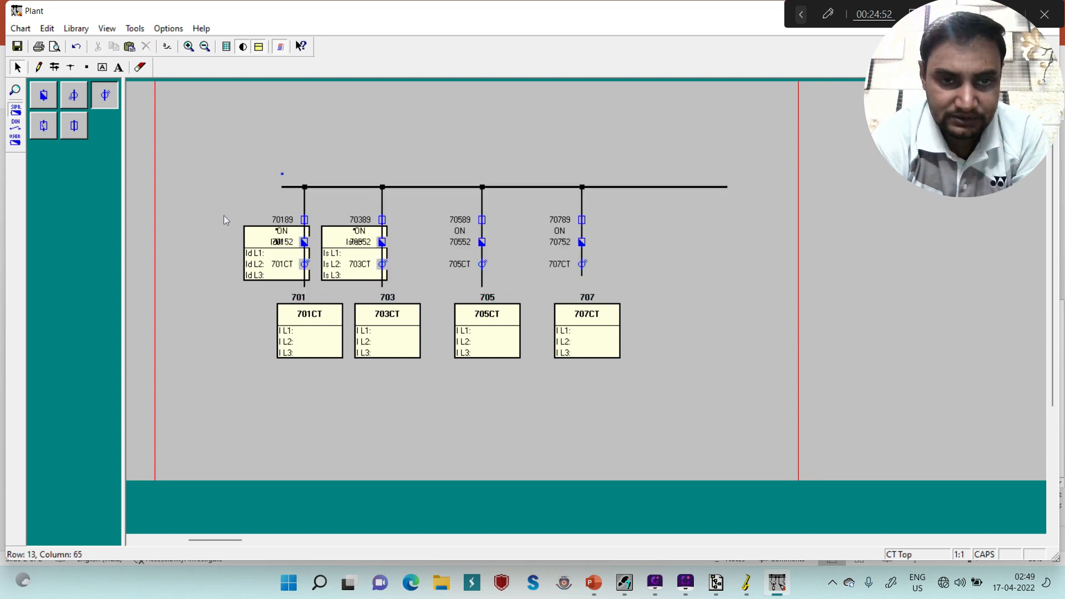
# Step: Move the copied Idiff and Istab boxes off the feeders, side by side above the new busbar
pyautogui.moveTo(242, 223); pyautogui.dragTo(390, 273)
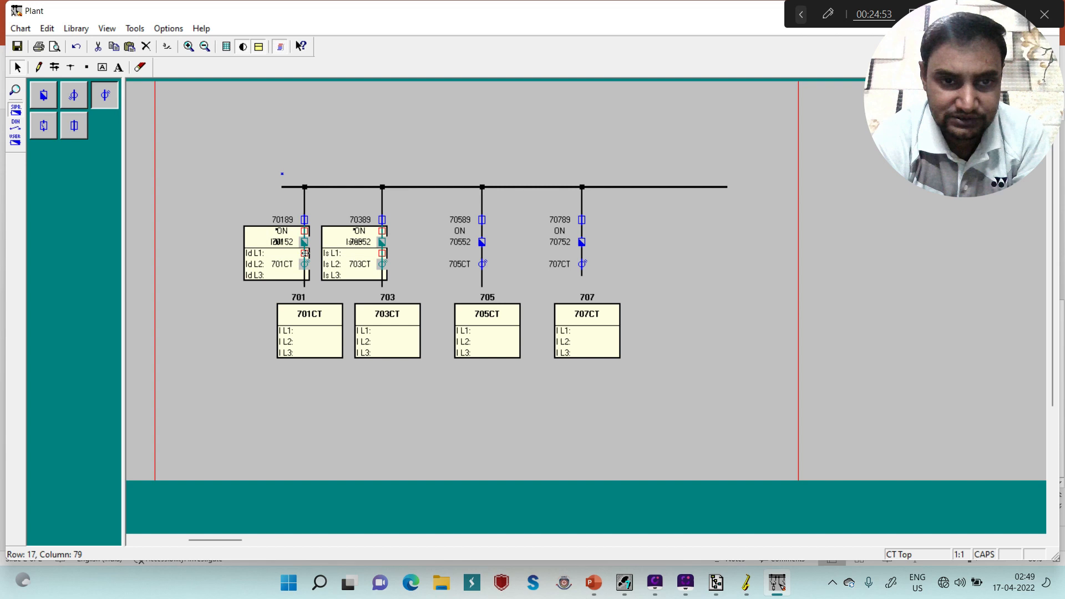
pyautogui.click(263, 232)
pyautogui.moveTo(263, 232); pyautogui.dragTo(324, 124)
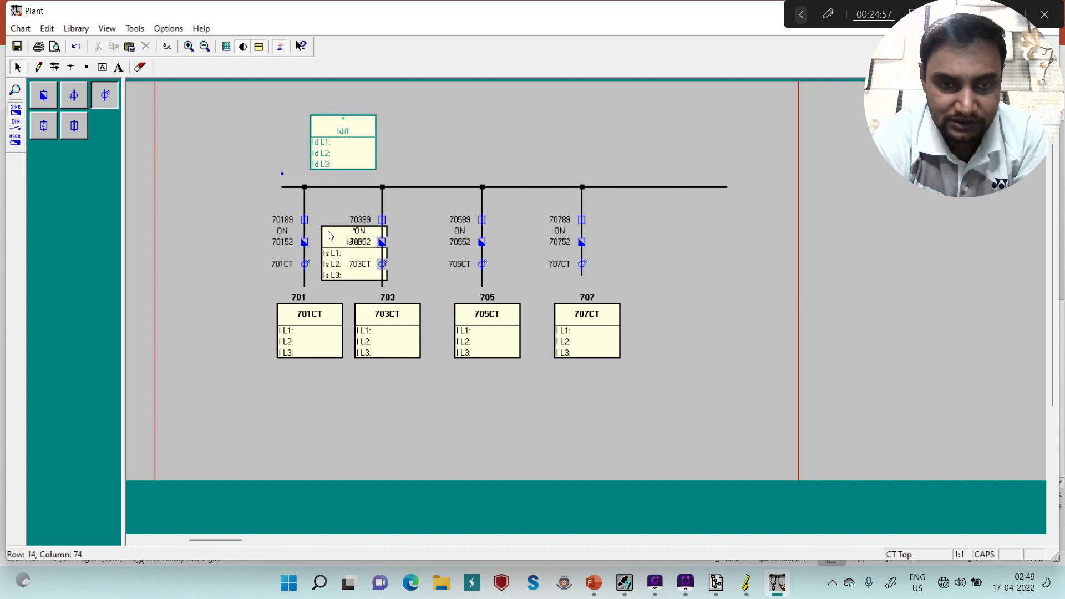
pyautogui.moveTo(330, 236); pyautogui.dragTo(397, 118)
pyautogui.click(667, 248)
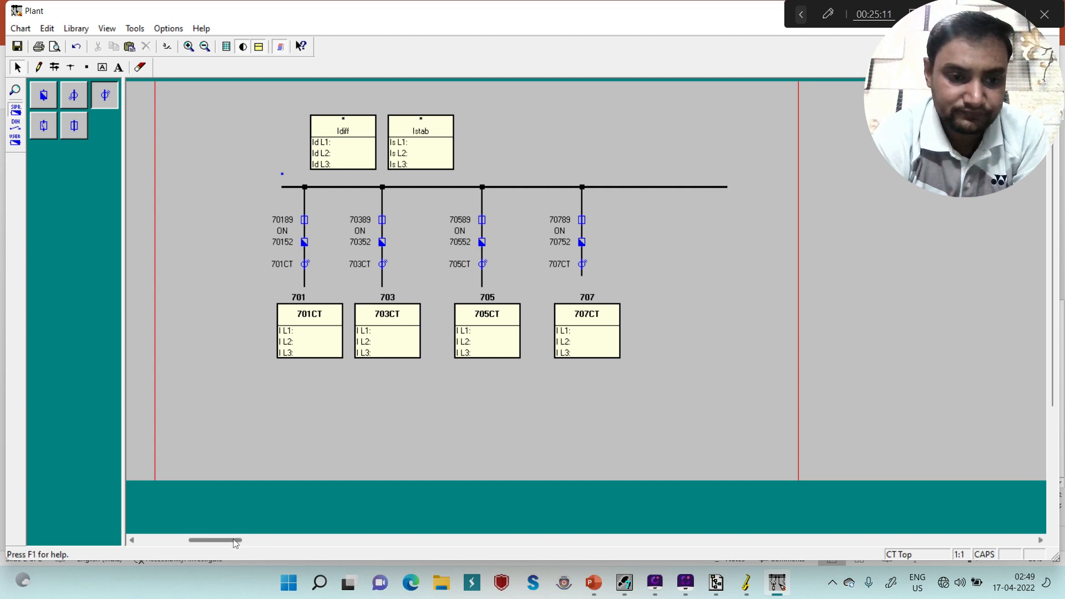
# Step: Give the copied busbar the short name BB-2 and long name BUS-2, and assign it to busbar section BS2
pyautogui.moveTo(235, 543); pyautogui.dragTo(185, 543)
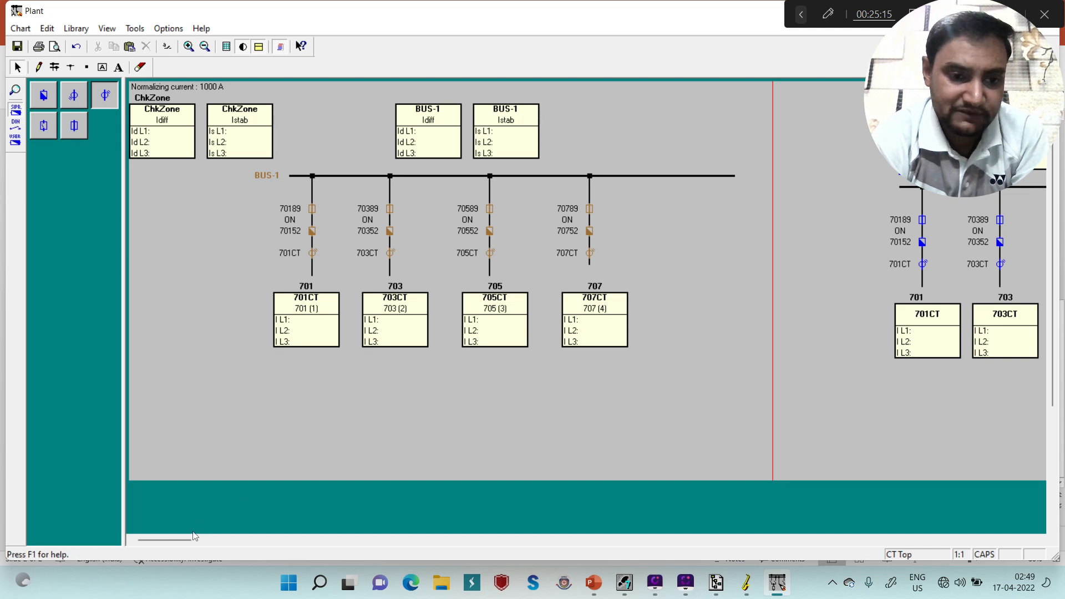
pyautogui.moveTo(184, 543)
pyautogui.mouseDown()
pyautogui.moveTo(215, 543)
pyautogui.moveTo(205, 543)
pyautogui.mouseUp()
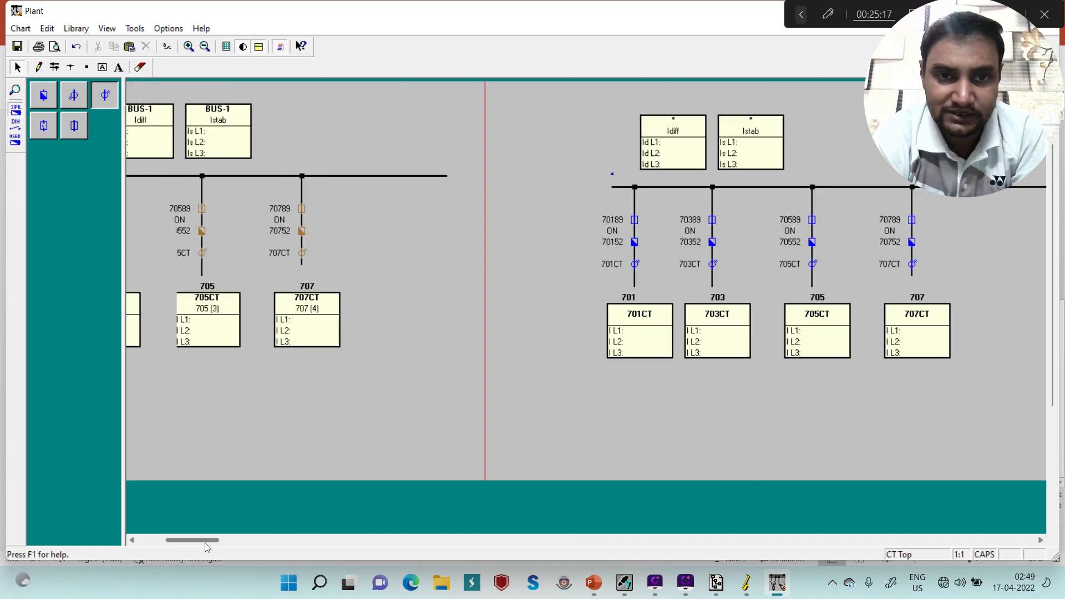
pyautogui.click(621, 174)
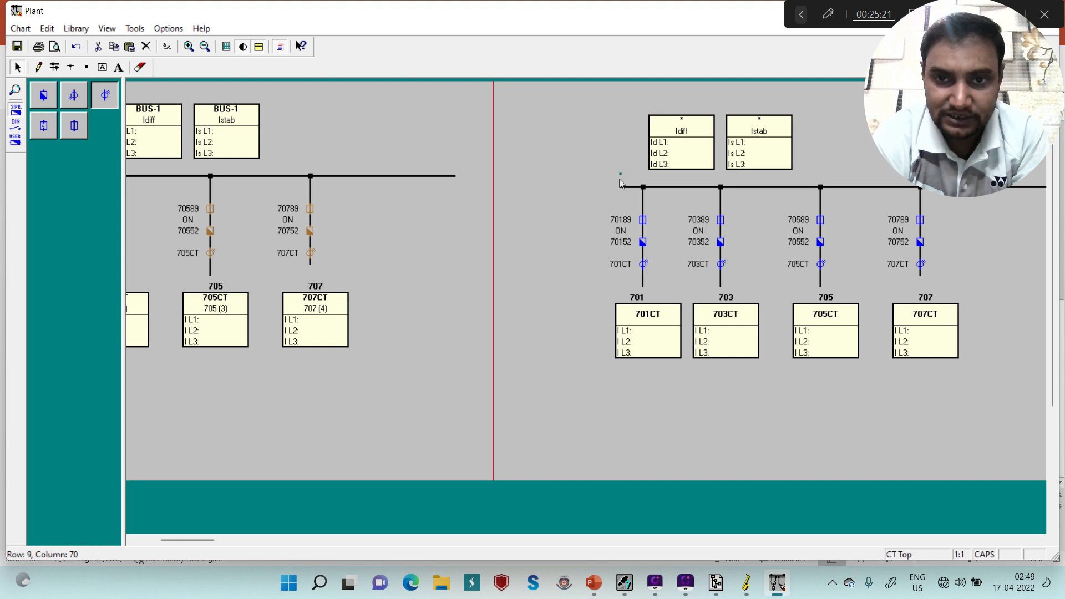
pyautogui.rightClick(621, 175)
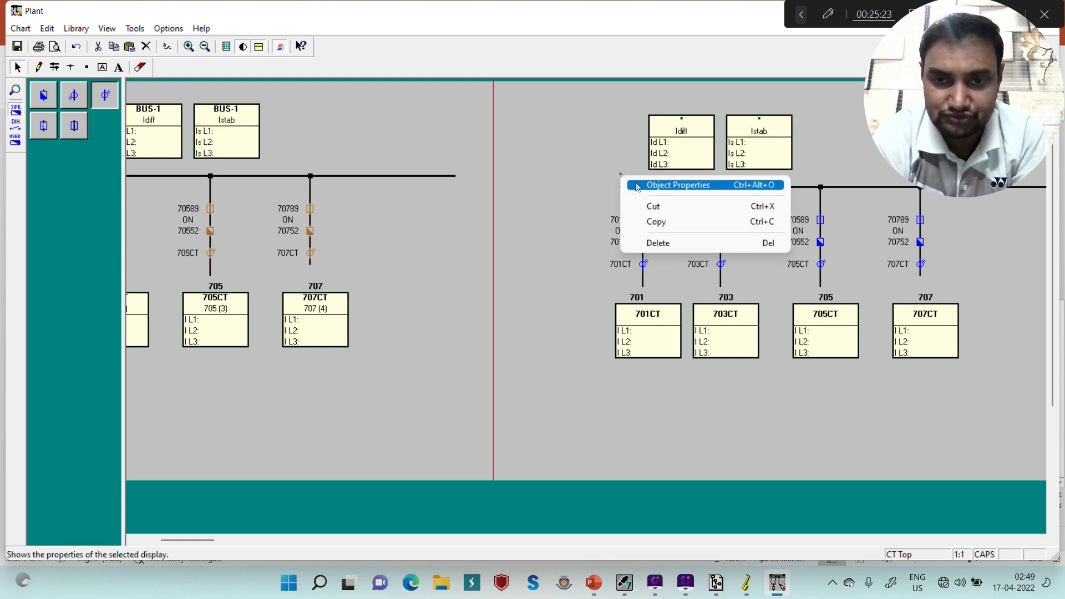
pyautogui.click(636, 185)
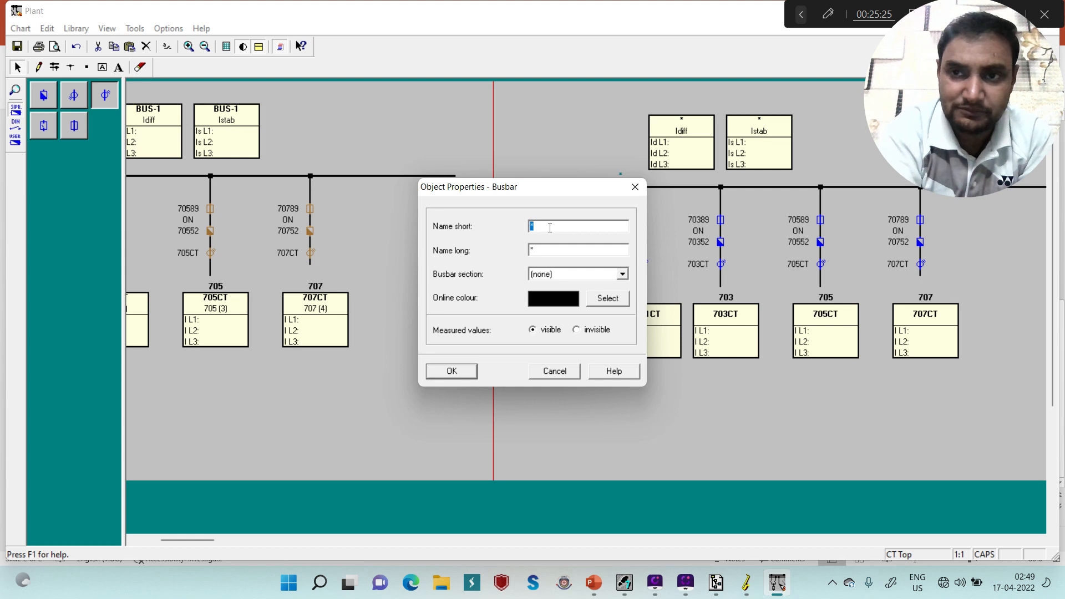
pyautogui.write('BB-2')
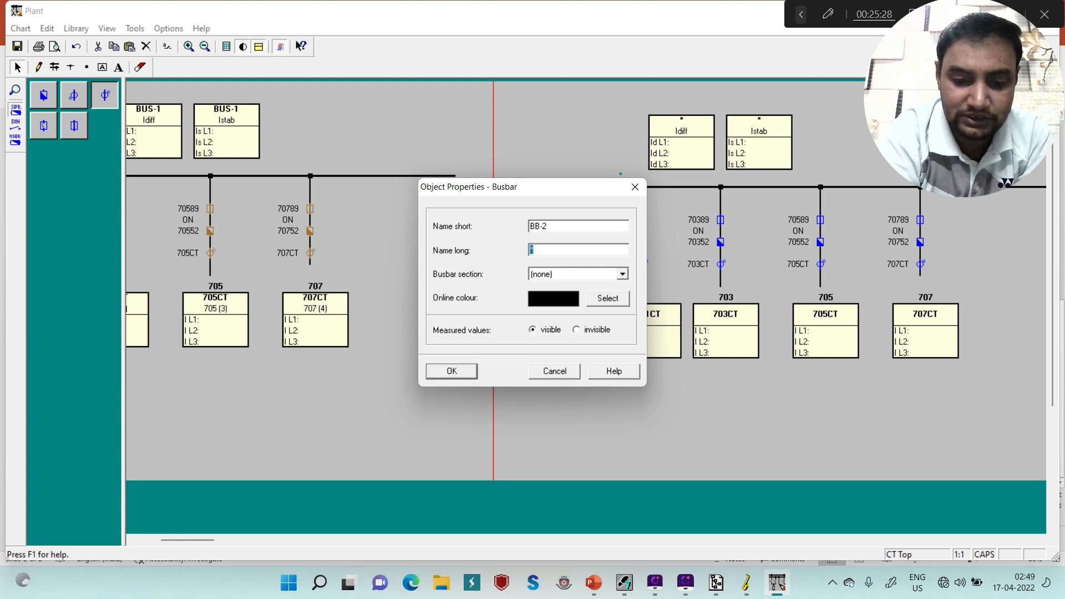
pyautogui.write('BUSB')
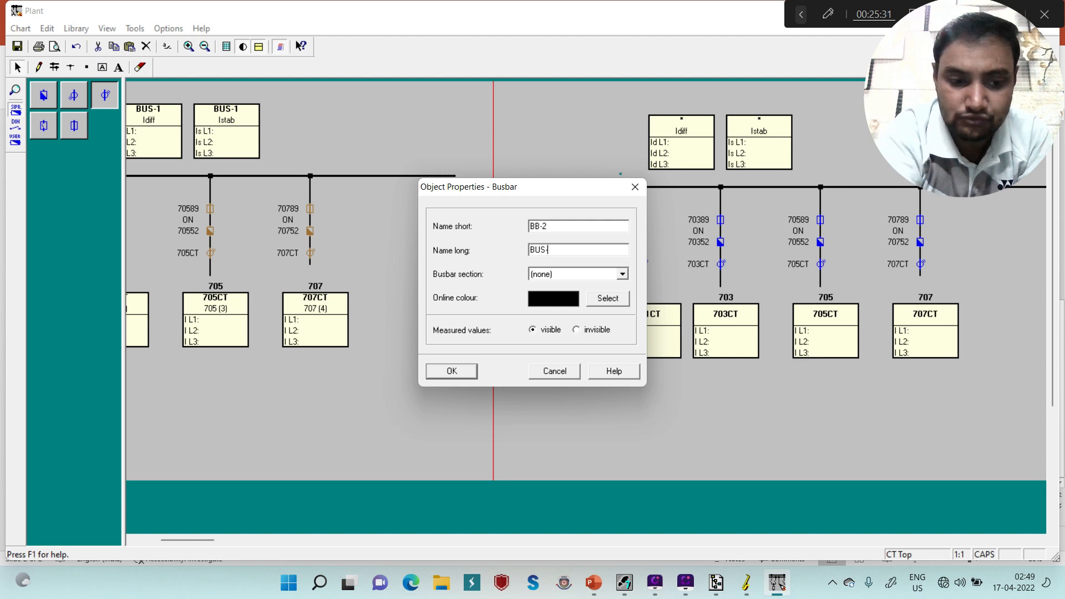
pyautogui.click(622, 274)
pyautogui.click(590, 295)
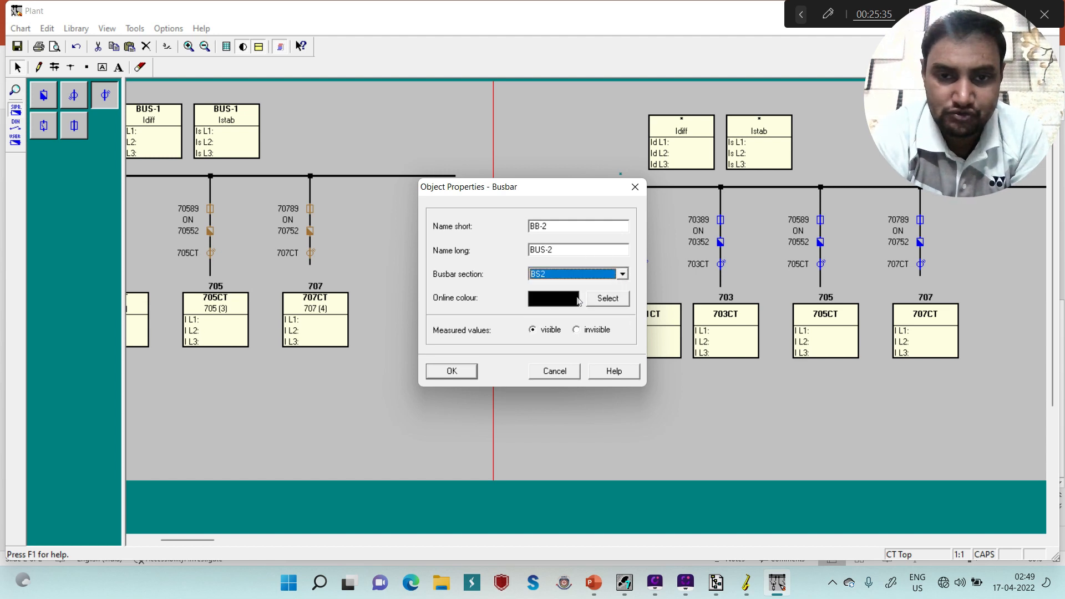
# Step: Set the BUS-2 busbar's online colour to bright green and apply its properties
pyautogui.click(608, 302)
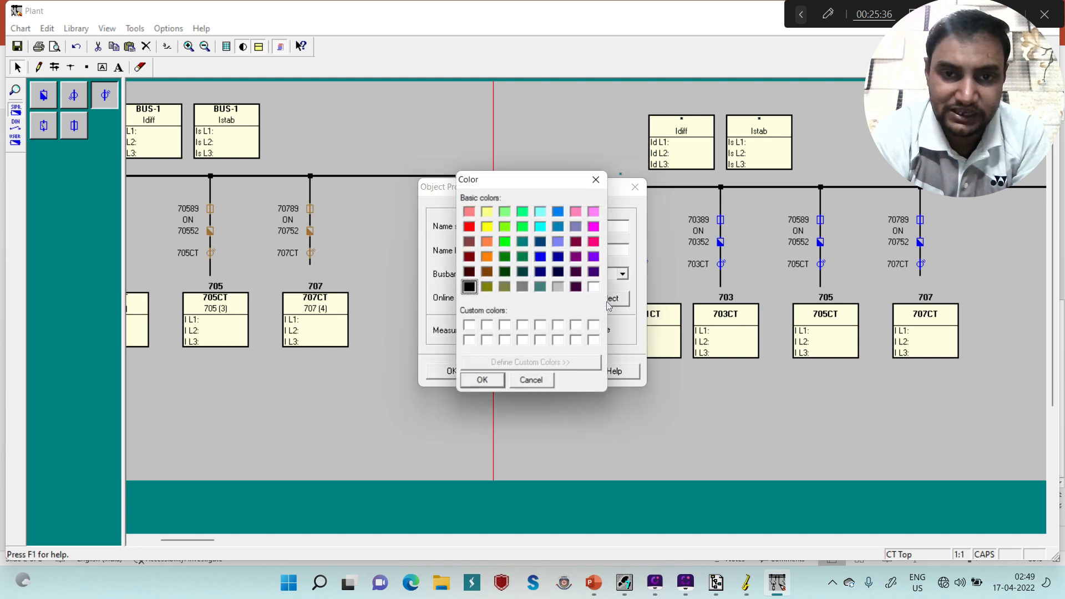
pyautogui.click(506, 243)
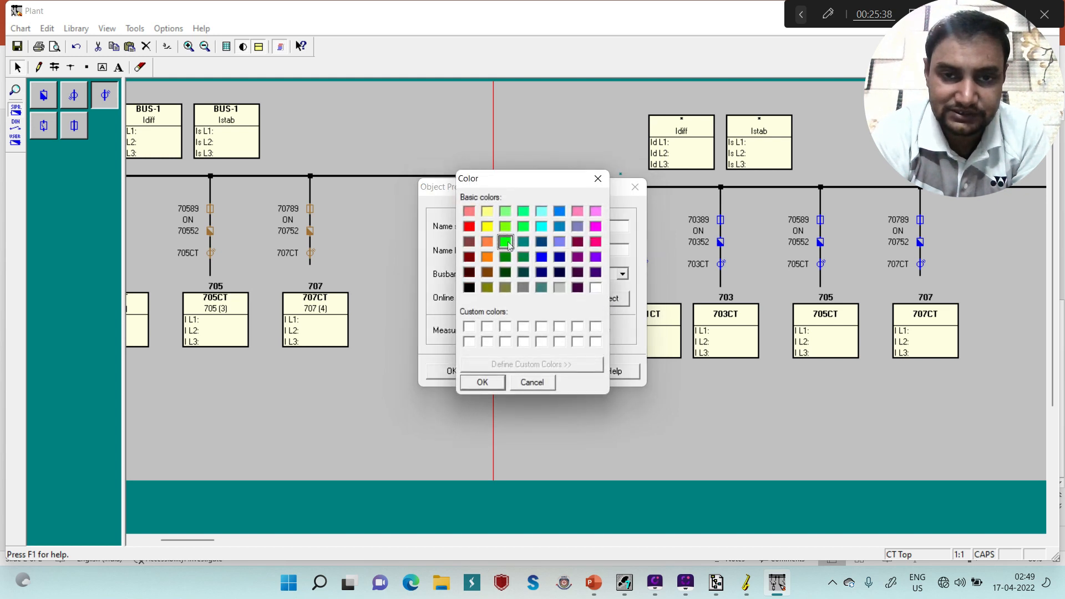
pyautogui.click(483, 383)
pyautogui.click(469, 378)
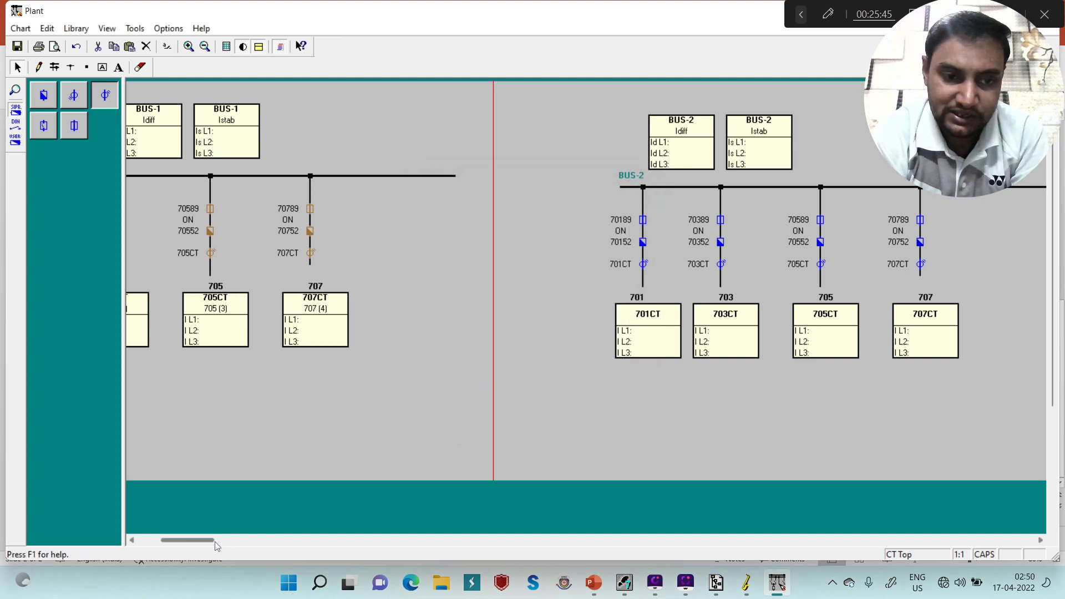
# Step: Check the feeder numbers under busbar 2 on the hand-drawn PowerPoint slide, and return to the Plant diagram
pyautogui.moveTo(212, 544)
pyautogui.mouseDown()
pyautogui.moveTo(233, 541)
pyautogui.moveTo(186, 544)
pyautogui.moveTo(233, 542)
pyautogui.mouseUp()
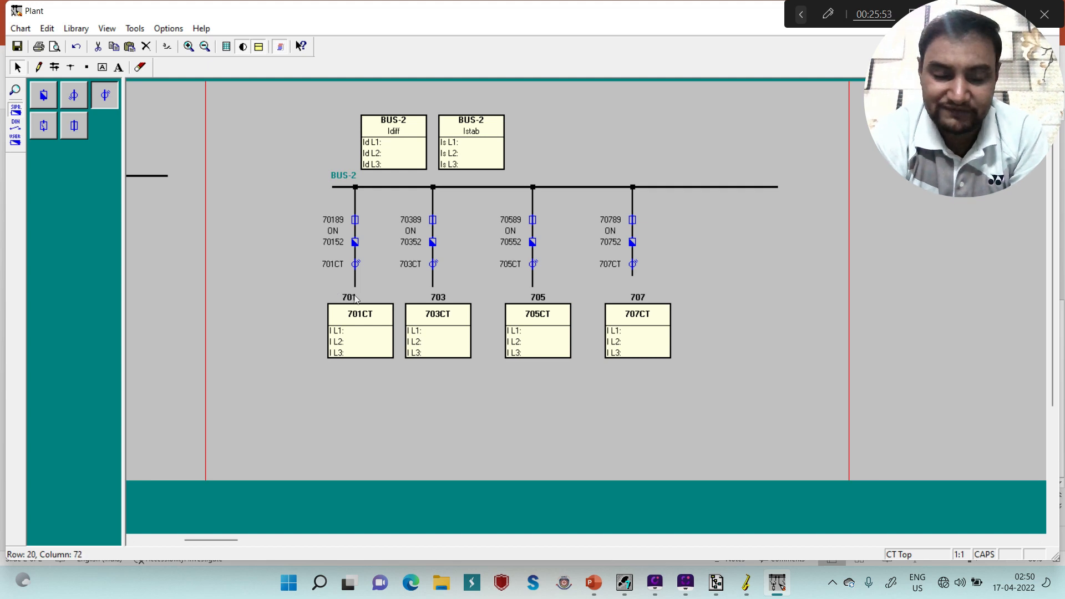
pyautogui.click(595, 583)
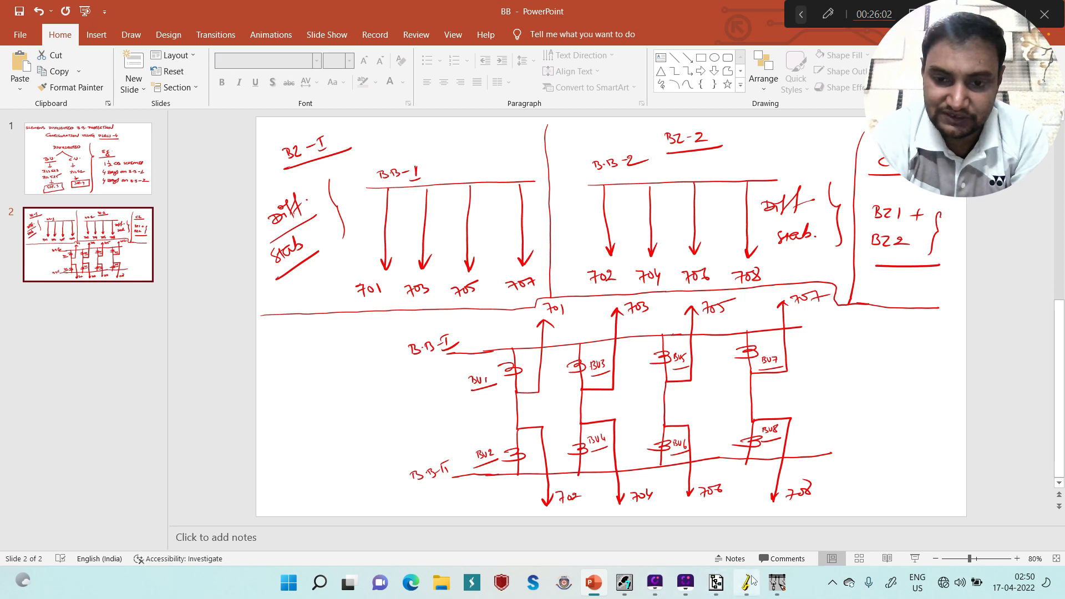
pyautogui.click(777, 587)
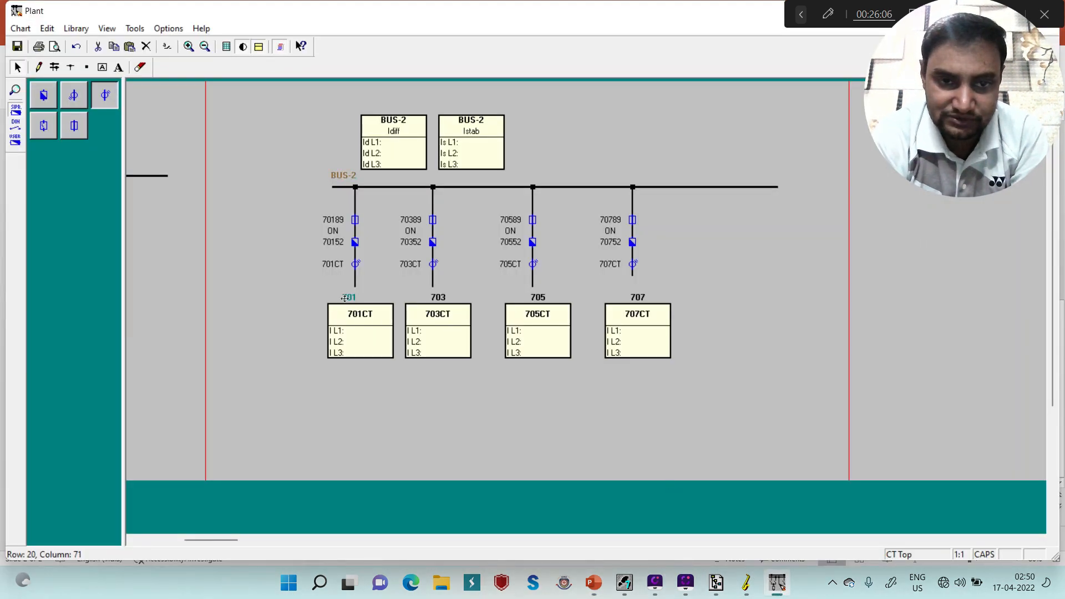
# Step: Rename the first BUS-2 feeder's bay to 702 in both its short and long text
pyautogui.rightClick(346, 300)
pyautogui.click(371, 308)
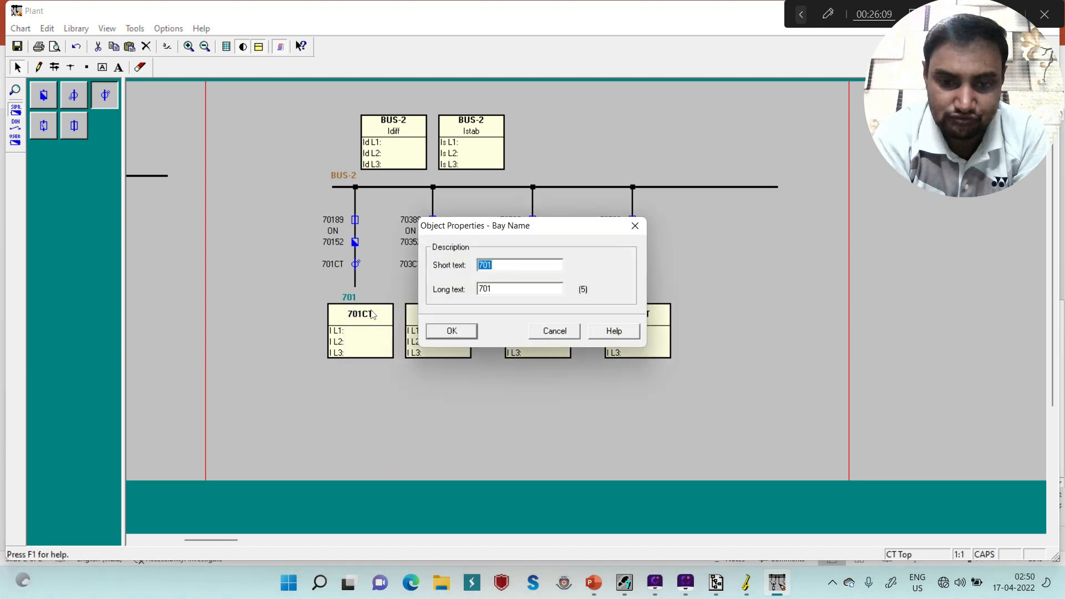
pyautogui.write('702')
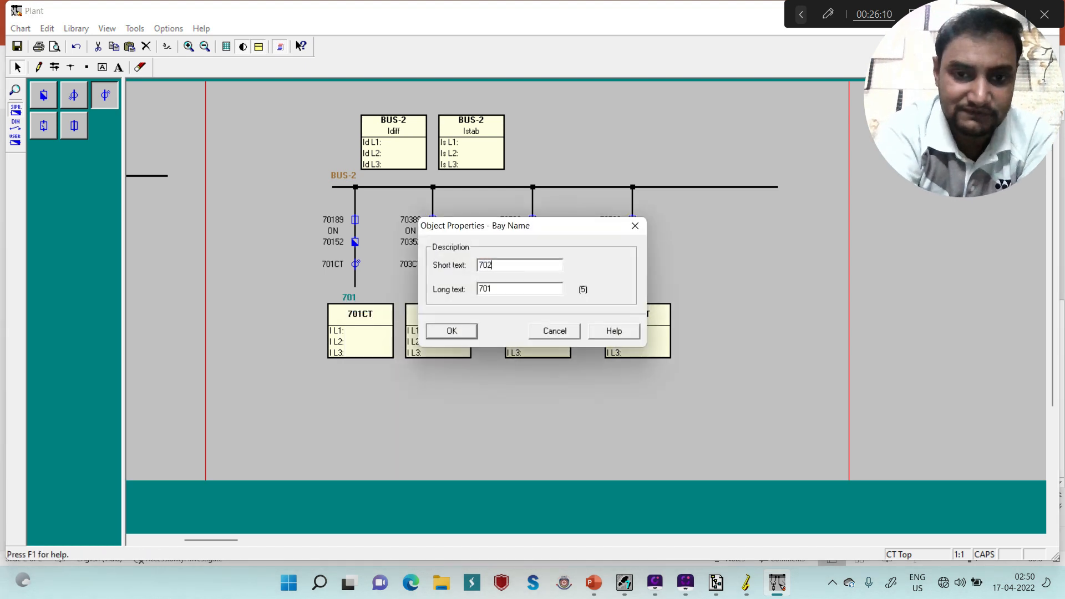
pyautogui.press('Tab')
pyautogui.write('7')
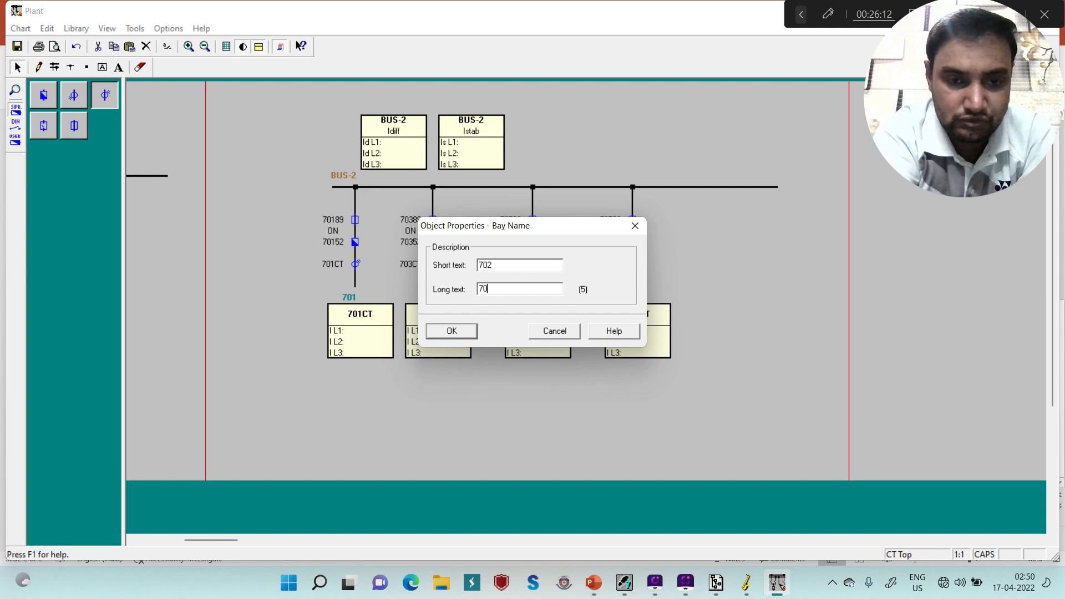
pyautogui.write('02')
pyautogui.press('Return')
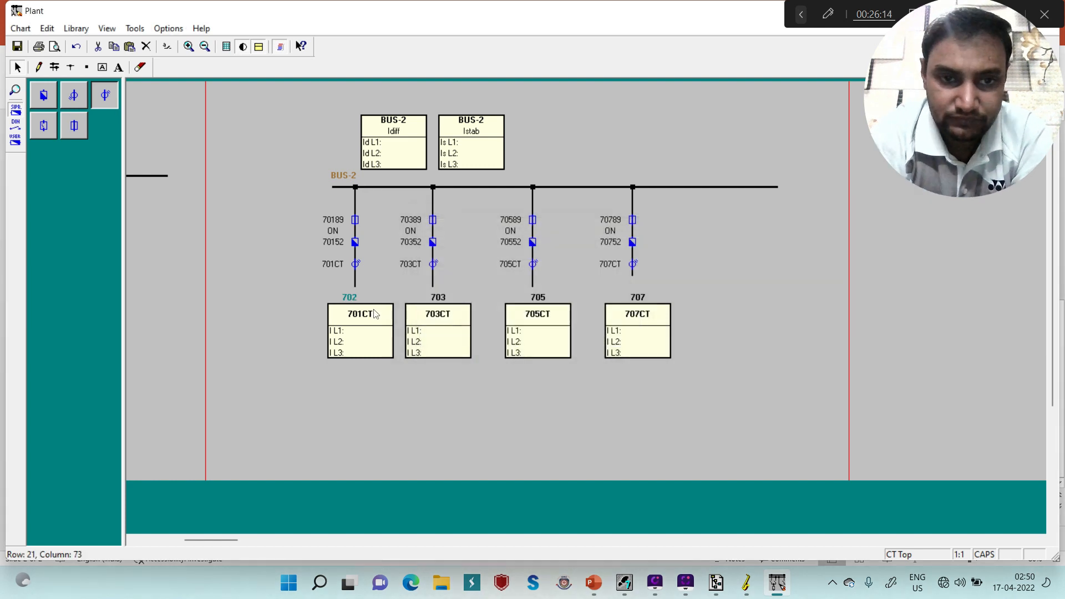
# Step: Rename the second BUS-2 feeder's bay to 704 in both its short and long text
pyautogui.rightClick(440, 299)
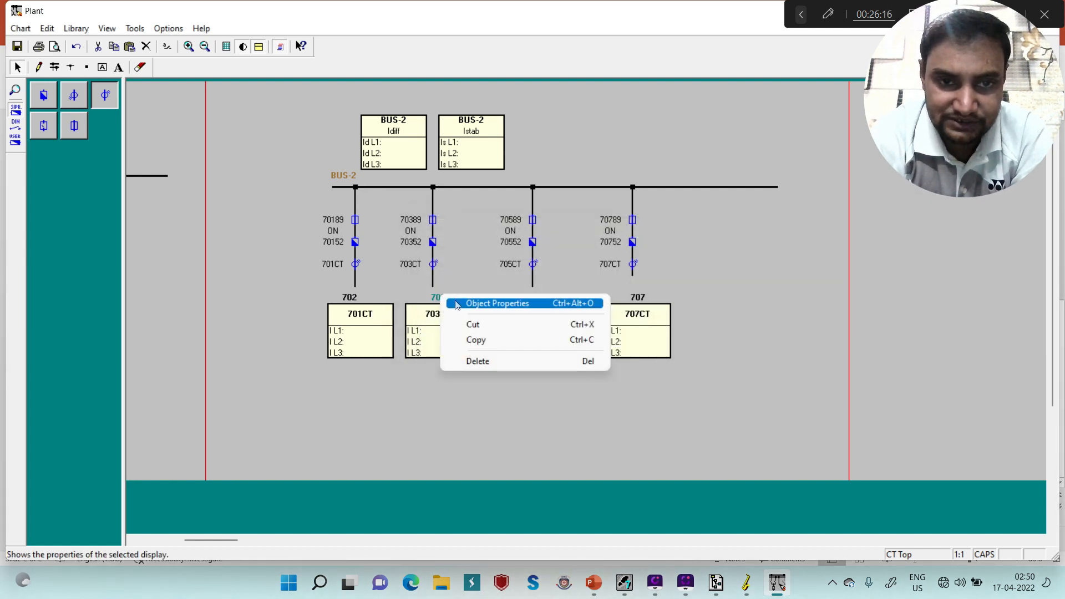
pyautogui.click(456, 304)
pyautogui.write('70')
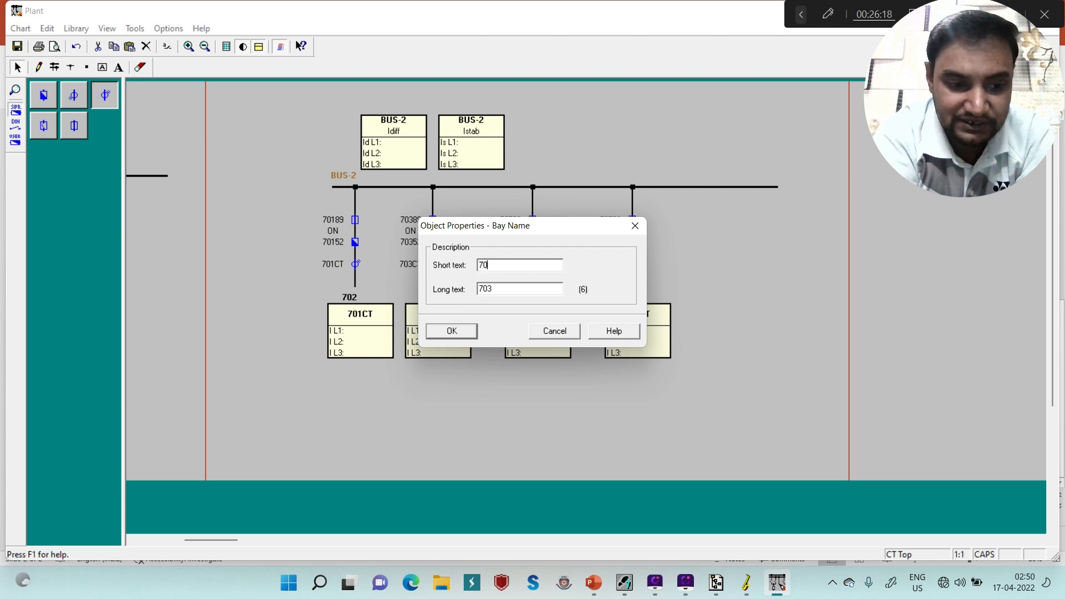
pyautogui.write('4')
pyautogui.press('Tab')
pyautogui.write('70')
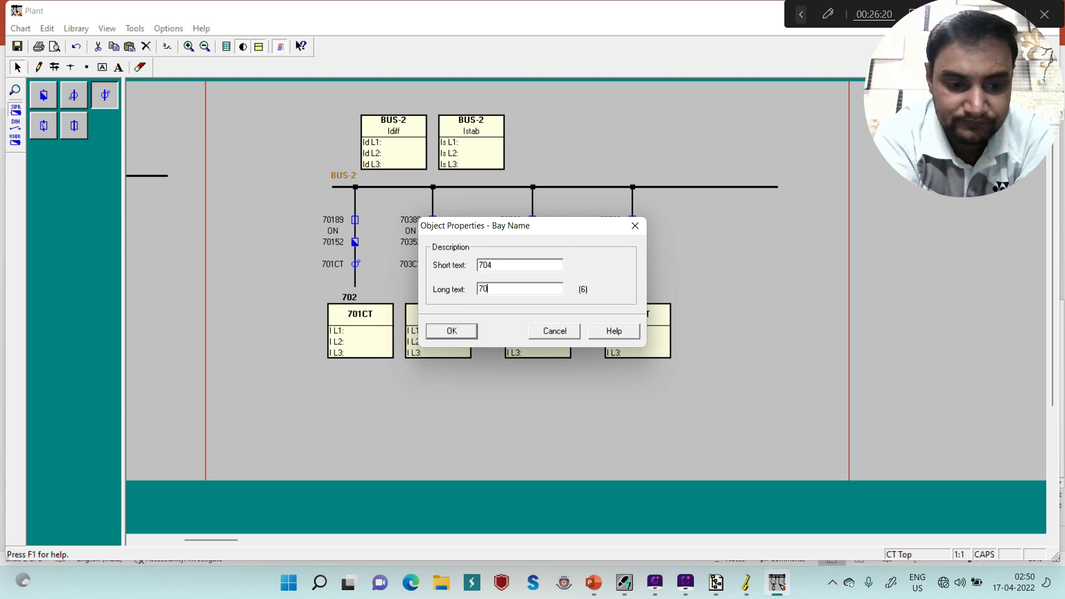
pyautogui.write('4')
pyautogui.press('Return')
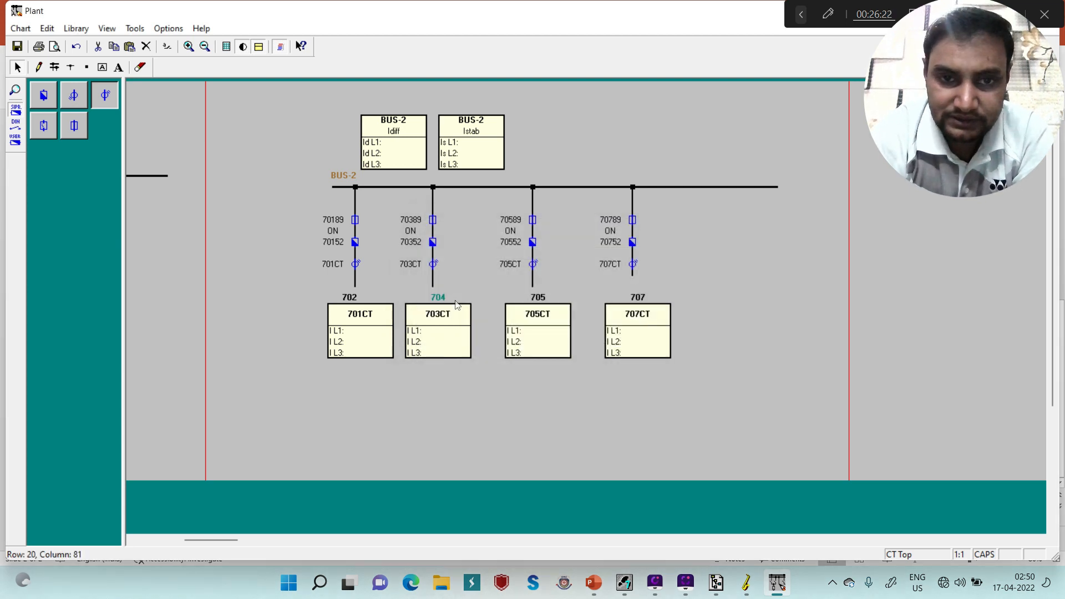
# Step: Rename the third BUS-2 feeder's bay to 706 in both its short and long text
pyautogui.rightClick(531, 302)
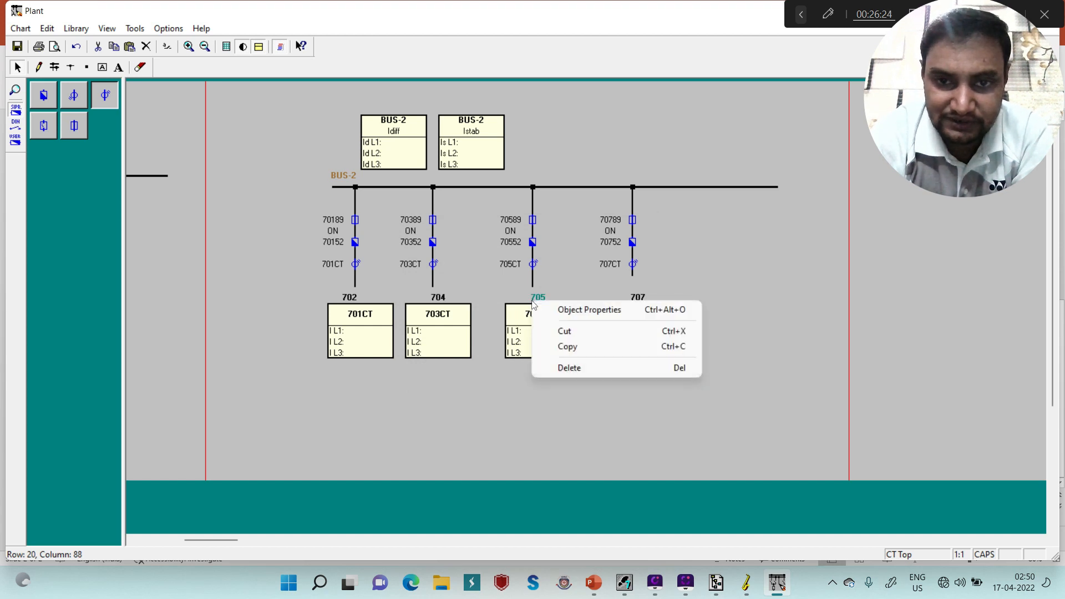
pyautogui.click(564, 311)
pyautogui.write('706')
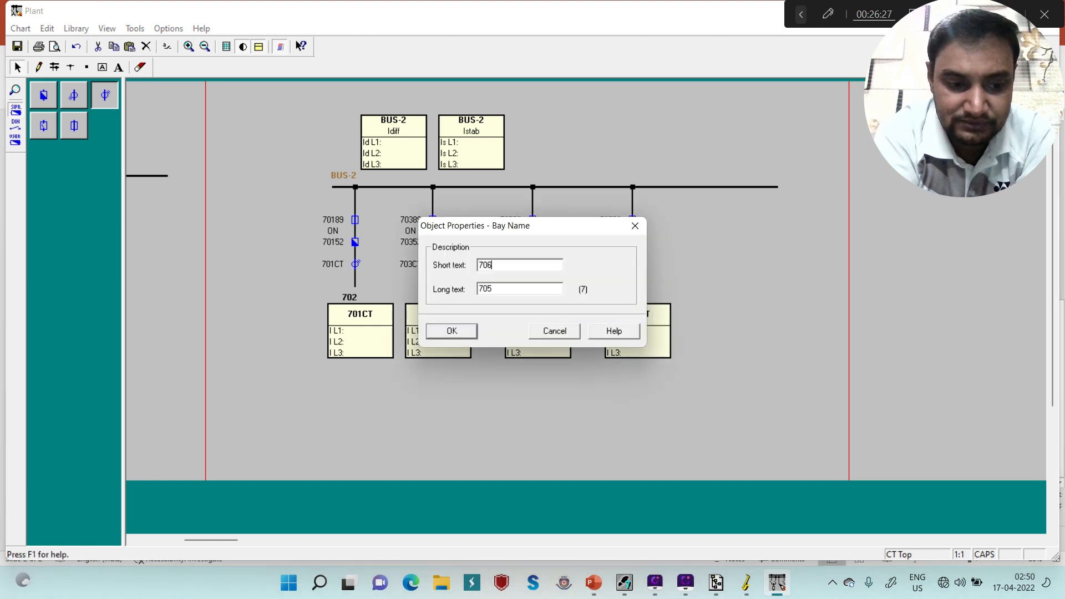
pyautogui.press('Tab')
pyautogui.write('70')
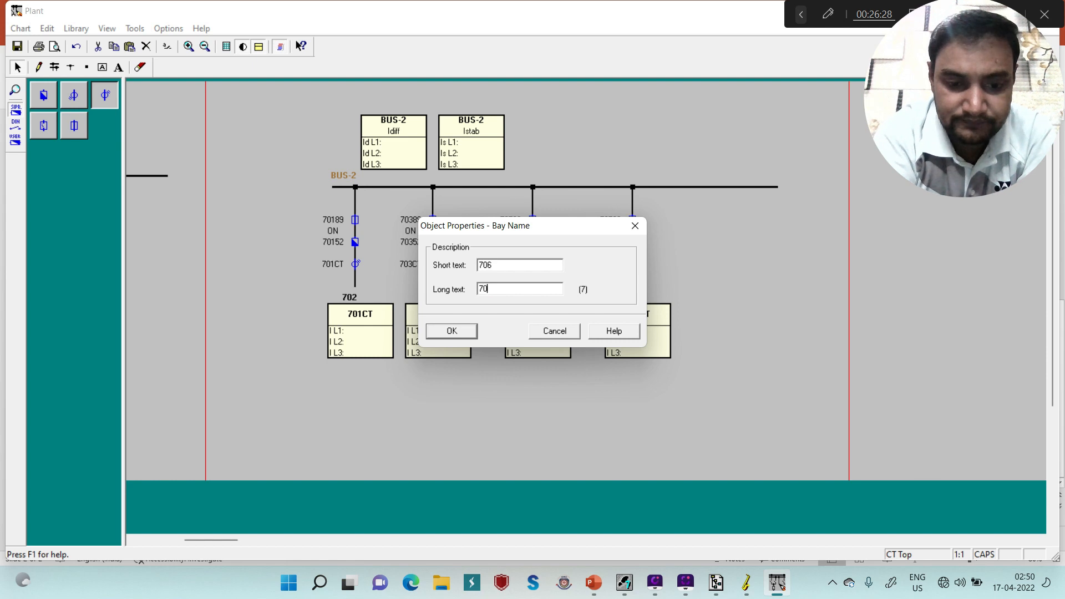
pyautogui.write('6')
pyautogui.press('Return')
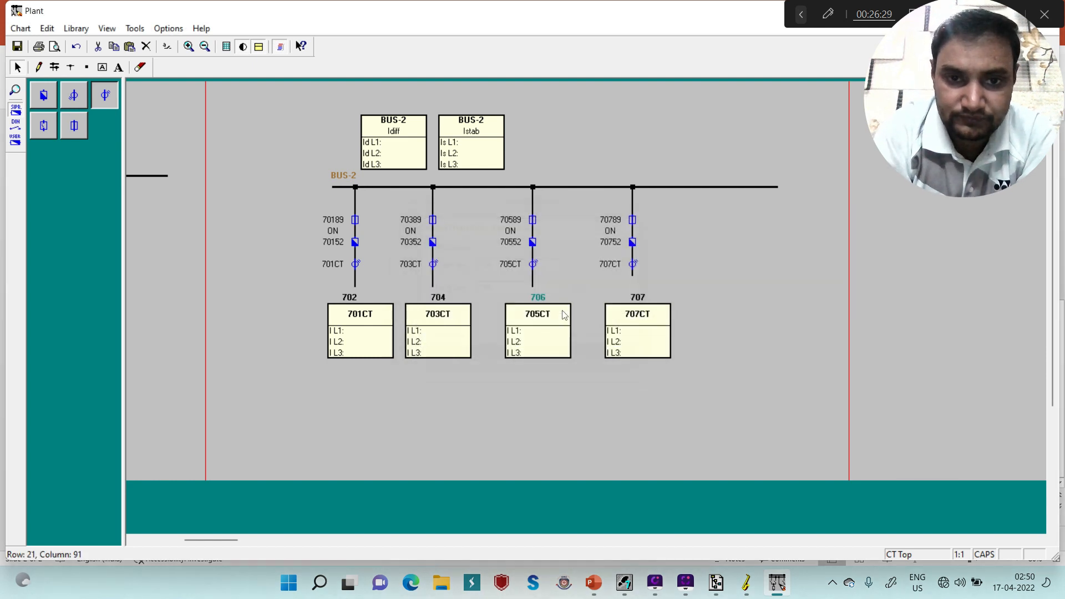
# Step: Rename the fourth BUS-2 feeder's bay to 708
pyautogui.rightClick(634, 299)
pyautogui.click(656, 306)
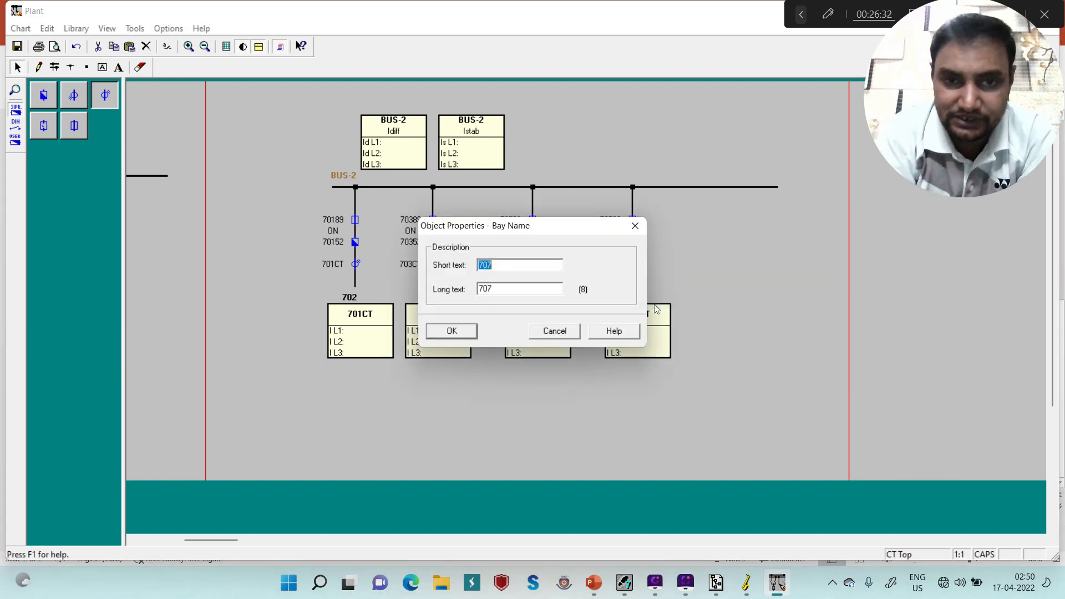
pyautogui.write('70')
pyautogui.press('Tab')
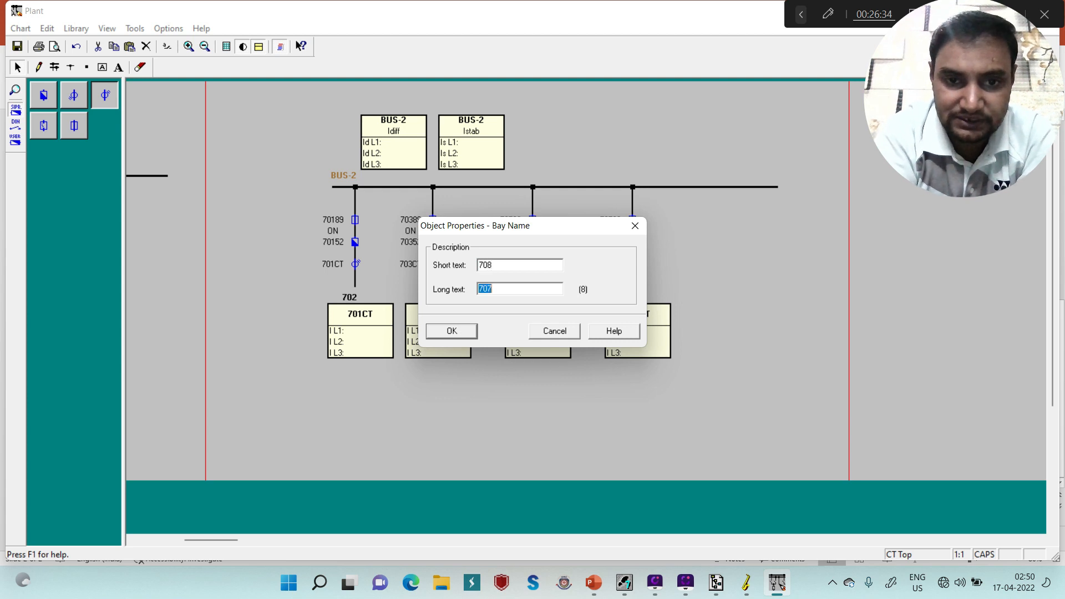
pyautogui.write('7')
pyautogui.press('Return')
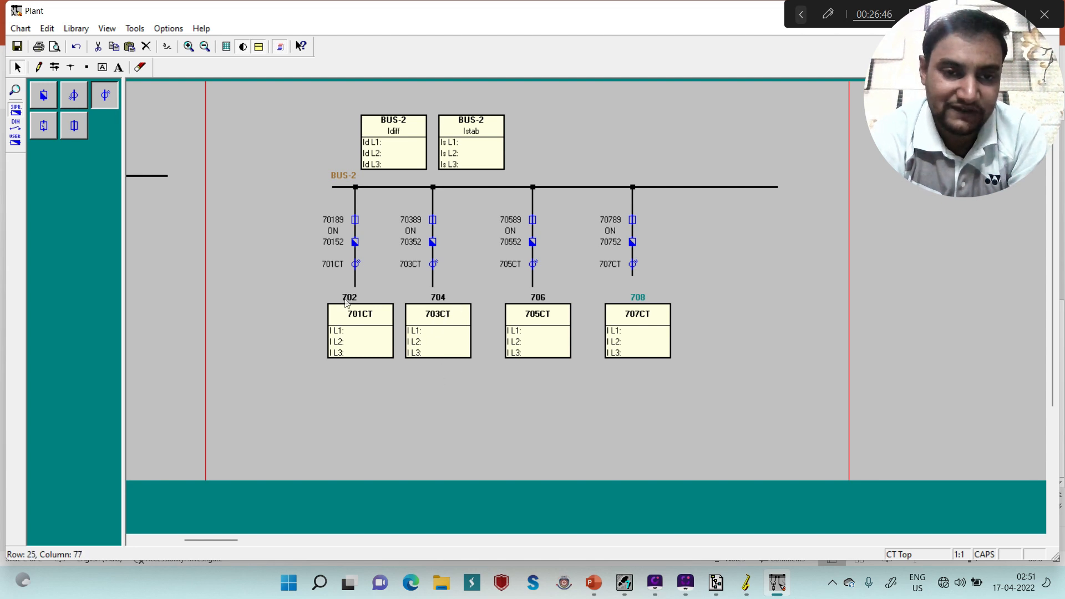
# Step: Assign the current transformer of the first BUS-2 feeder to bay 702 (5)
pyautogui.click(357, 265)
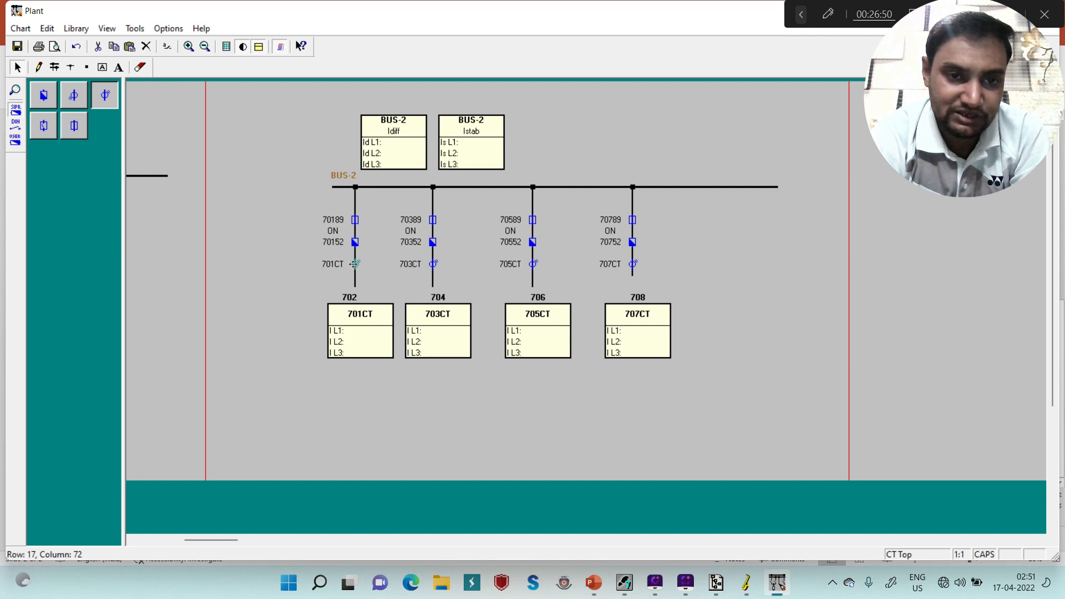
pyautogui.rightClick(353, 264)
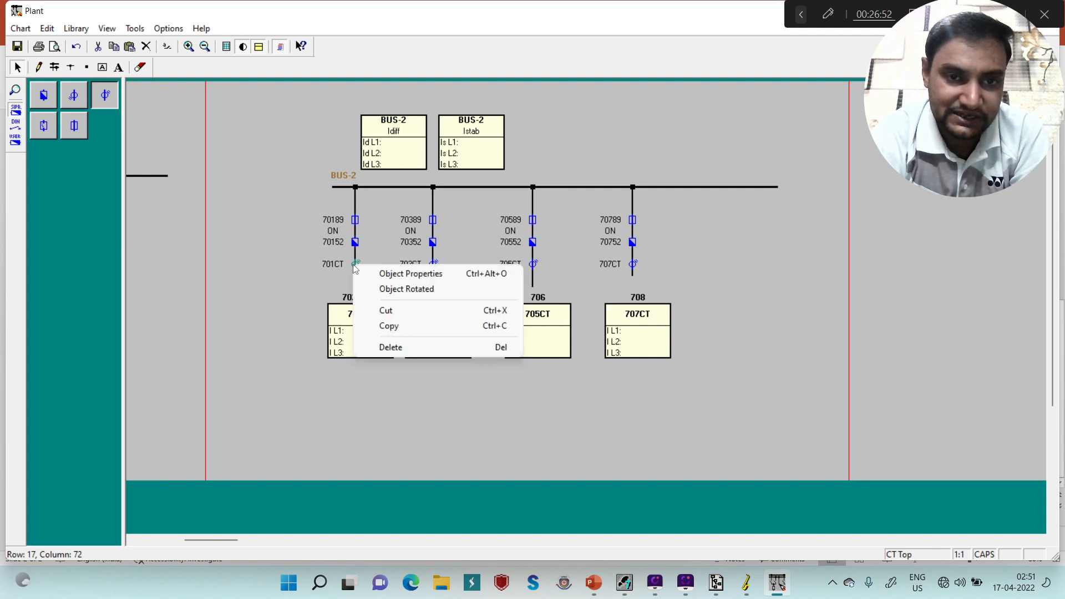
pyautogui.click(390, 274)
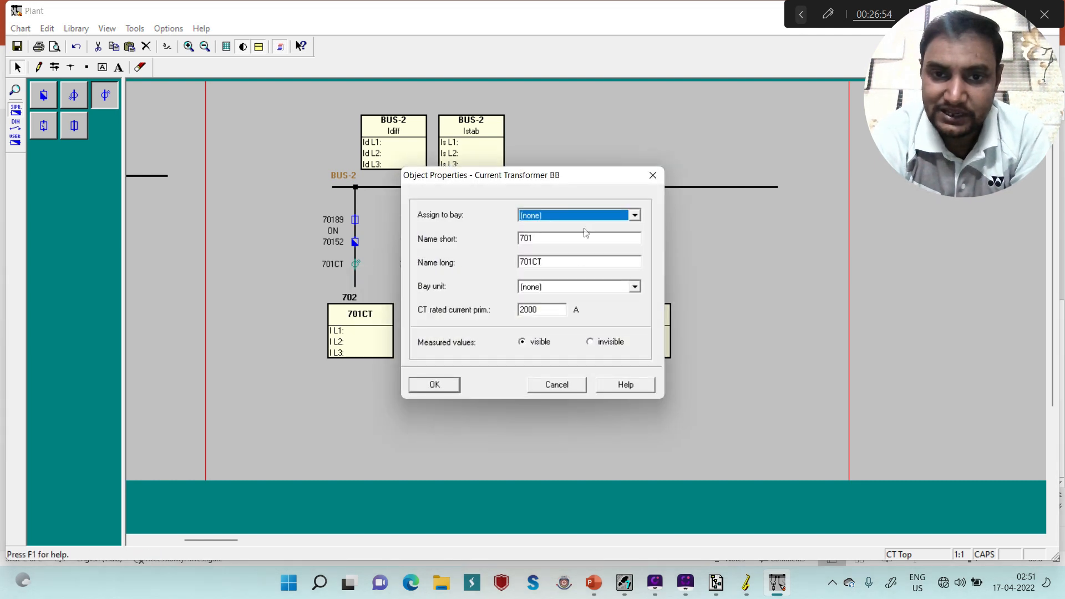
pyautogui.click(583, 224)
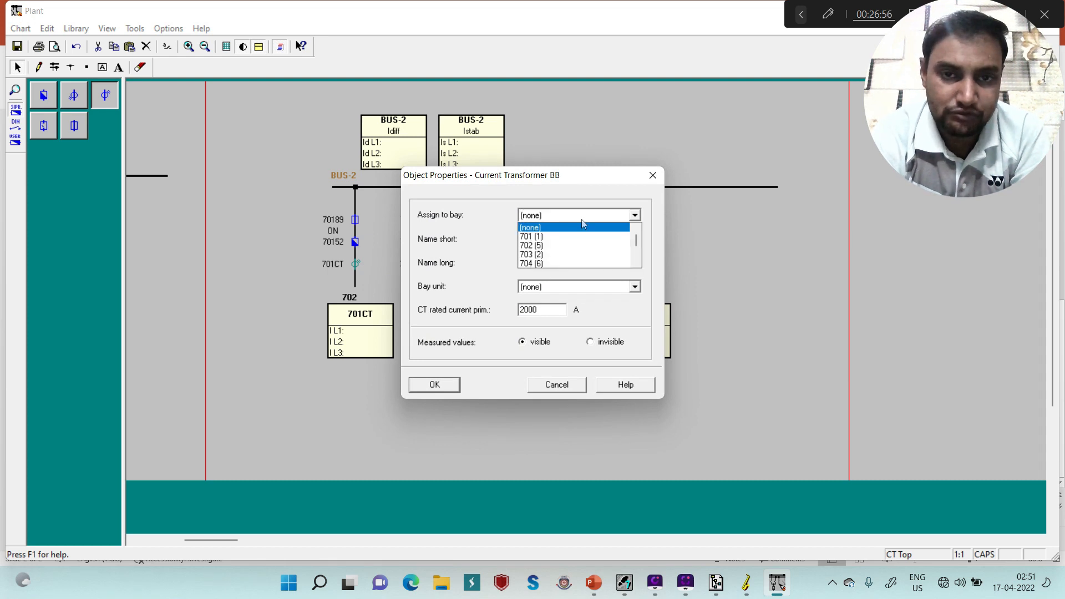
pyautogui.click(551, 246)
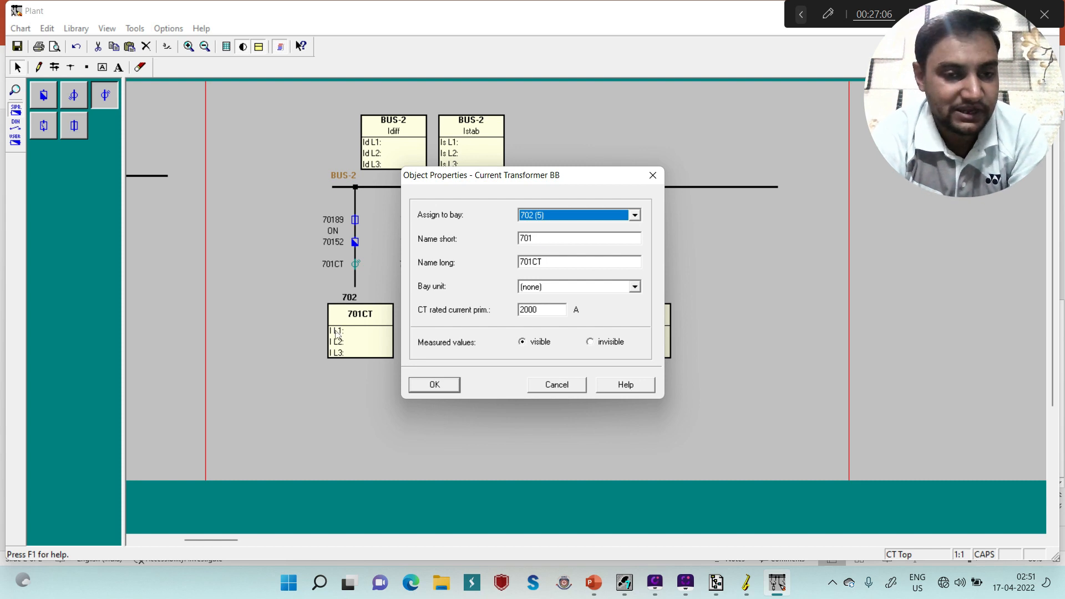
# Step: Set the first feeder current transformer's short name to 702, long name to 702CT and bay unit to BU@02
pyautogui.click(537, 240)
pyautogui.press('BackSpace')
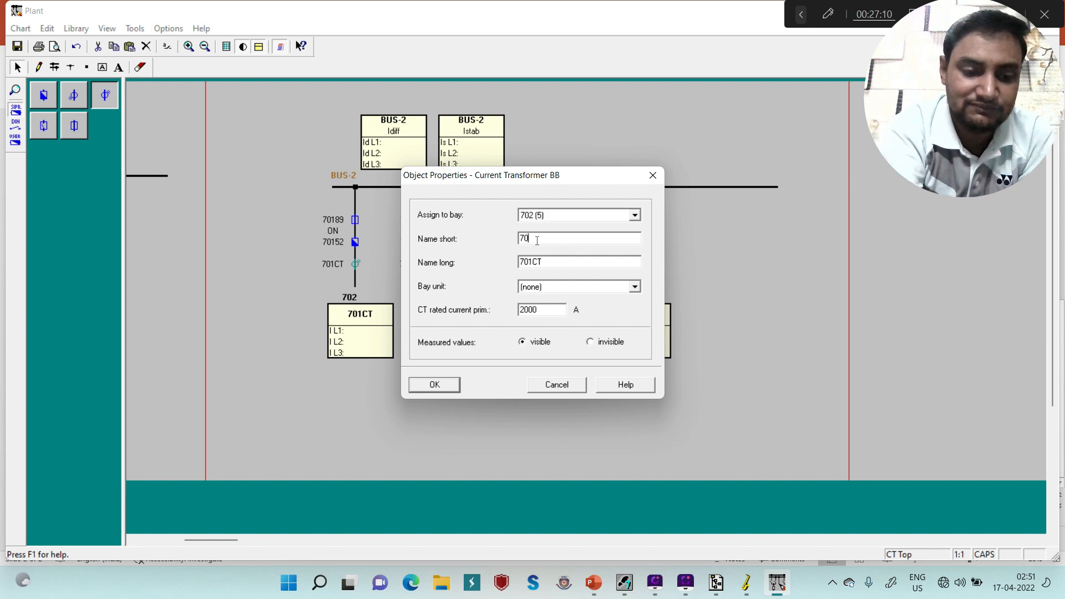
pyautogui.write('2')
pyautogui.press('Tab')
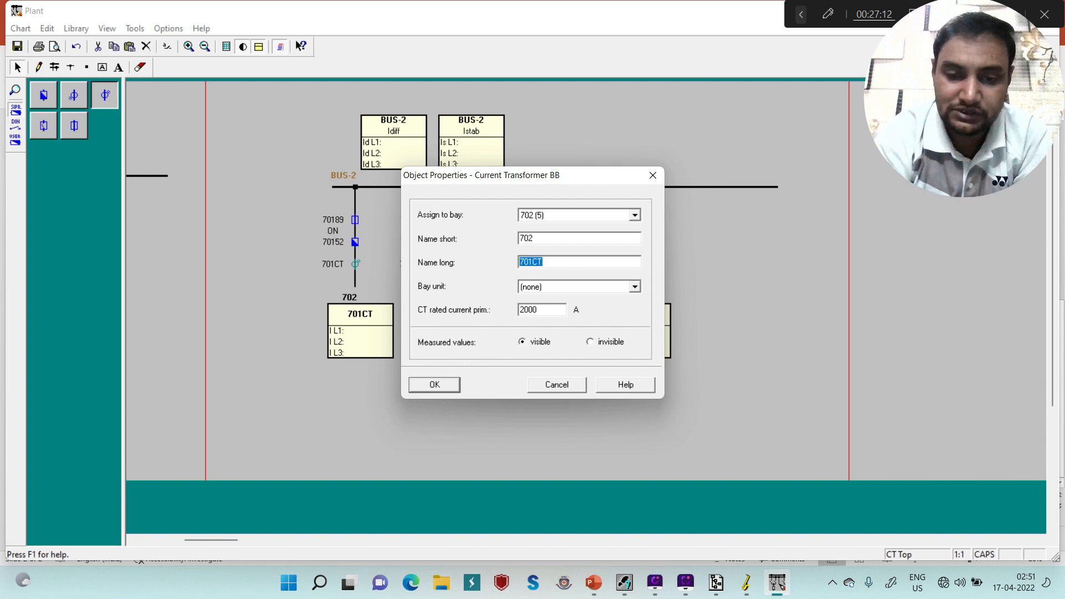
pyautogui.click(533, 262)
pyautogui.press('BackSpace')
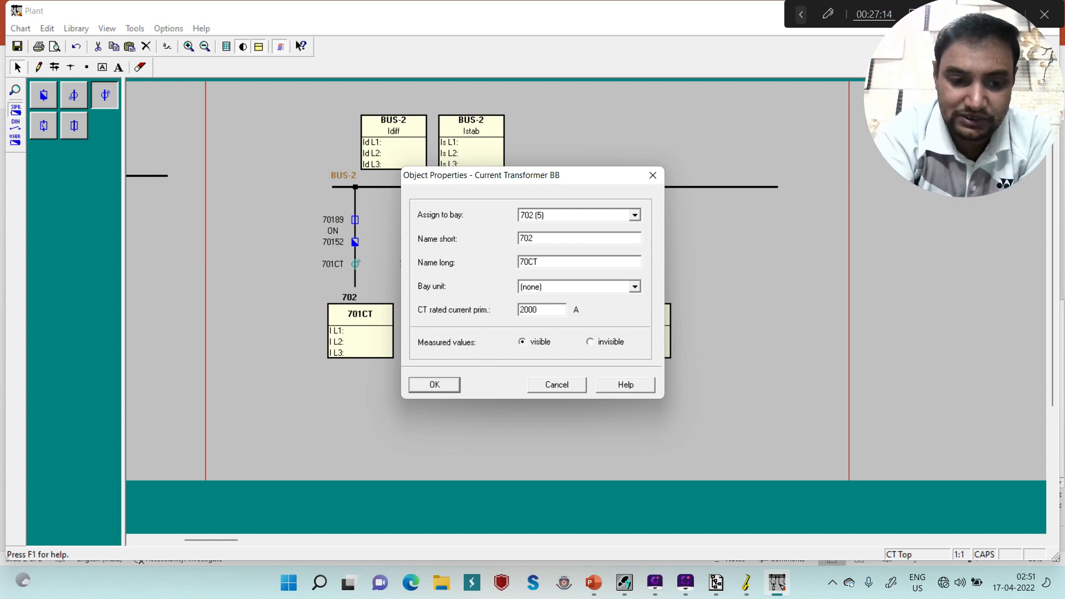
pyautogui.write('2')
pyautogui.press('Tab')
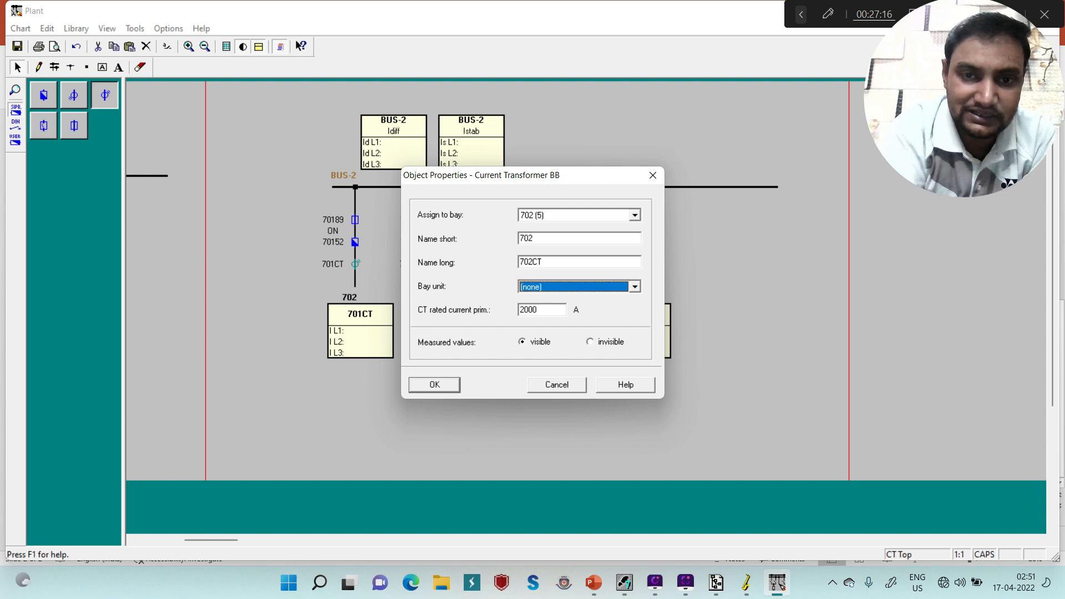
pyautogui.press('Down')
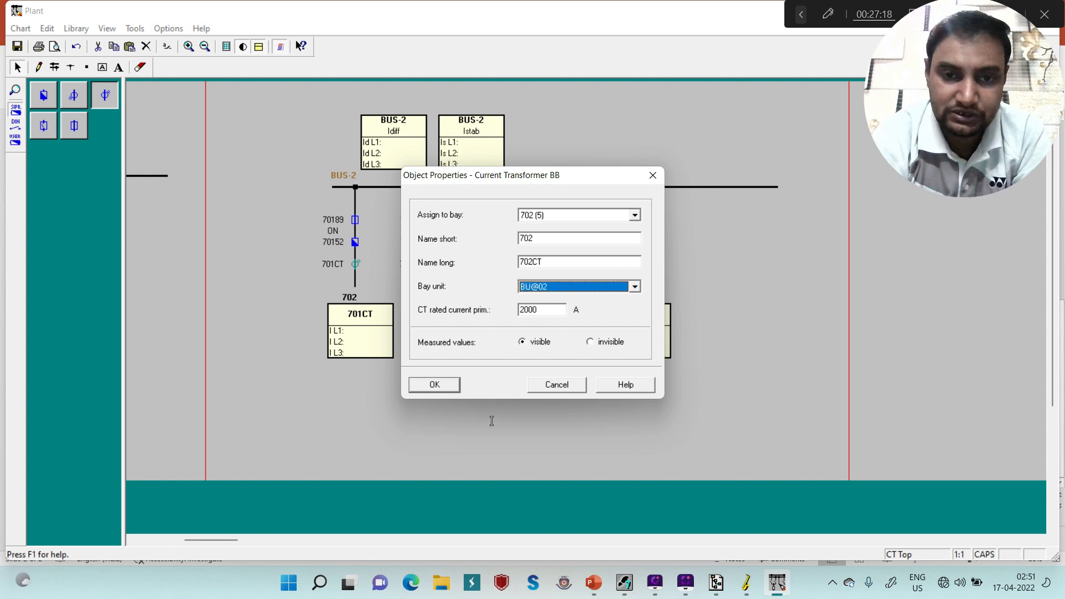
pyautogui.click(450, 386)
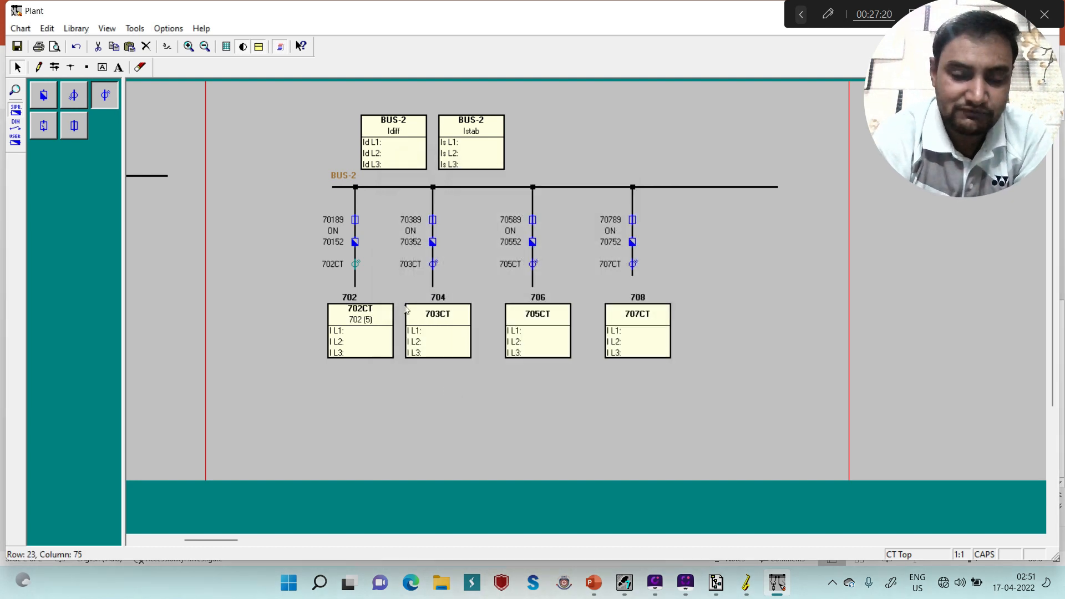
# Step: Assign the first BUS-2 feeder's circuit breaker to bay 702 (5) and bay unit BU@02
pyautogui.click(357, 242)
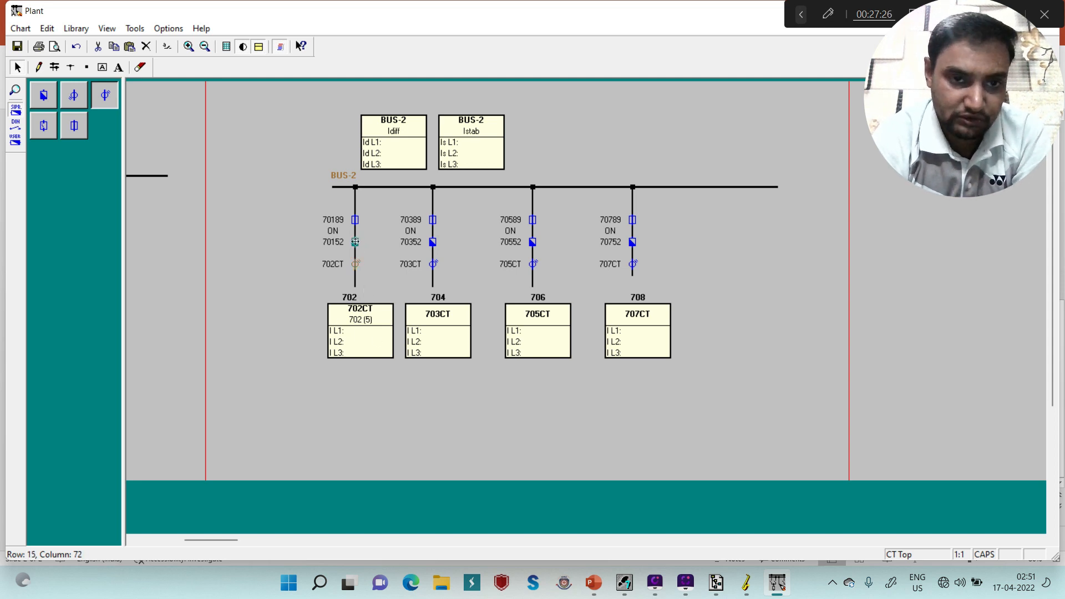
pyautogui.rightClick(357, 242)
pyautogui.click(377, 254)
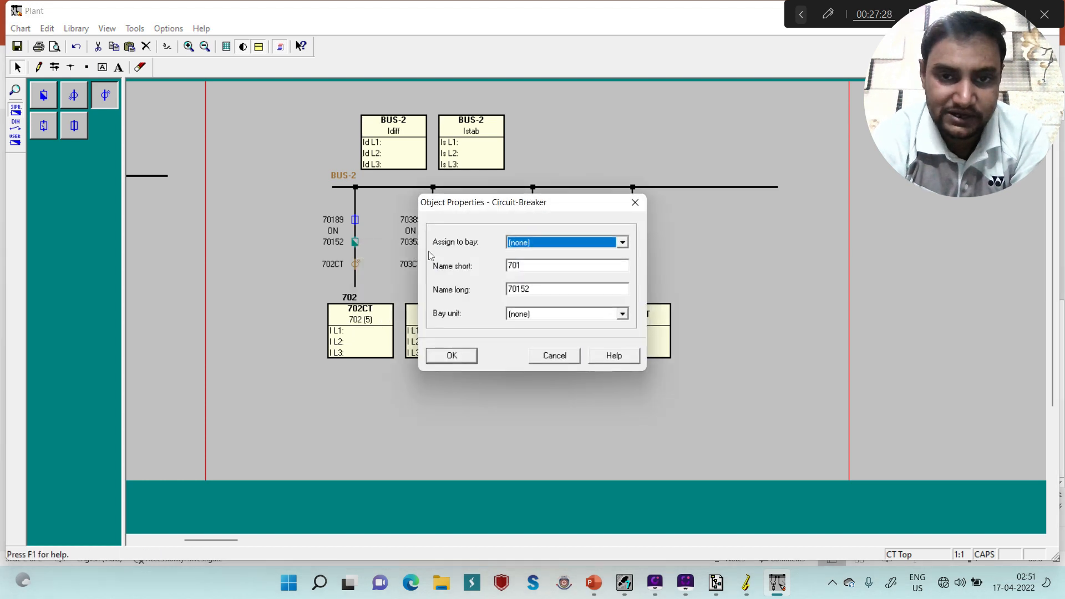
pyautogui.press('Down')
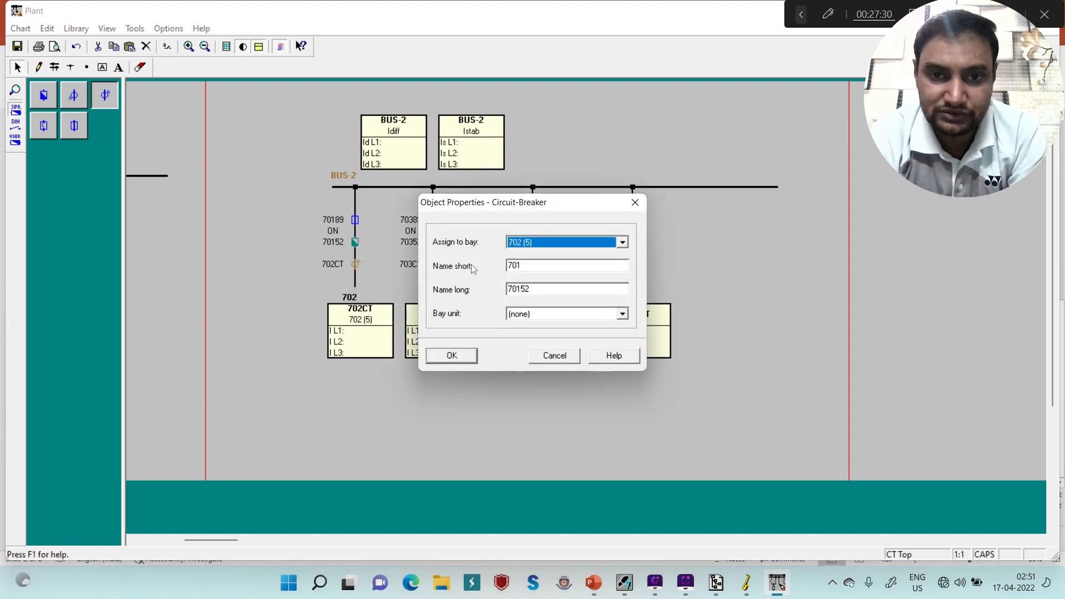
pyautogui.click(545, 315)
pyautogui.press('Down')
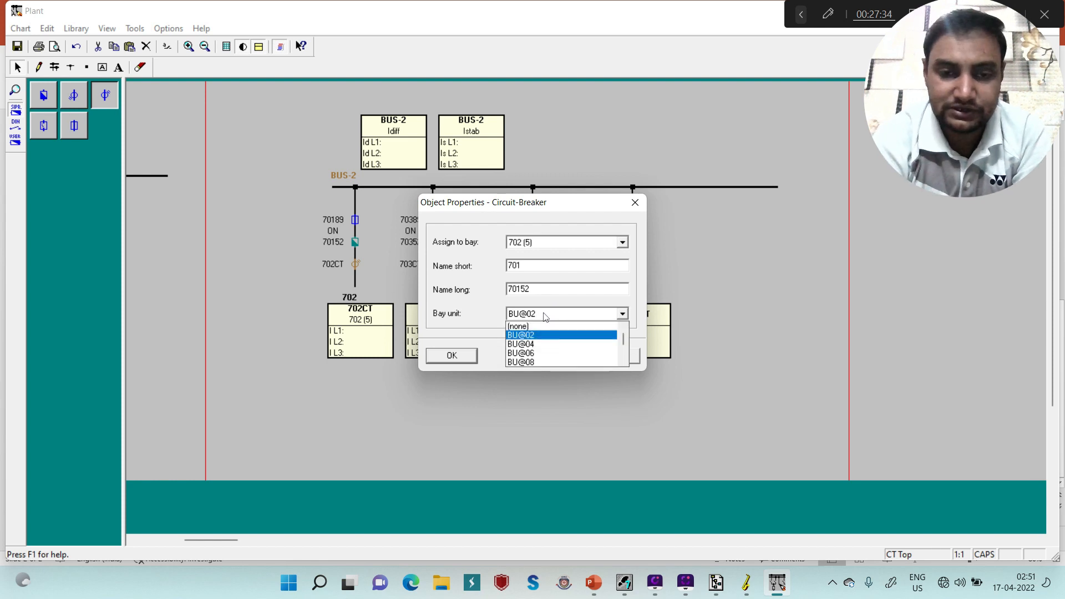
pyautogui.click(544, 315)
pyautogui.click(450, 355)
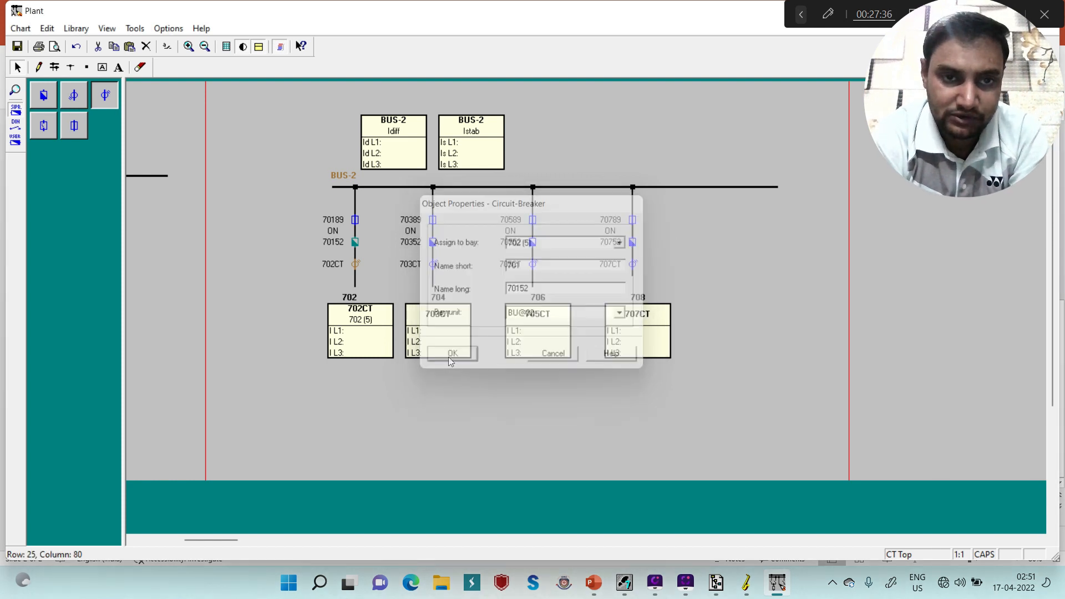
# Step: Assign the first BUS-2 feeder's disconnector to bay 702 (5)
pyautogui.rightClick(357, 222)
pyautogui.click(371, 228)
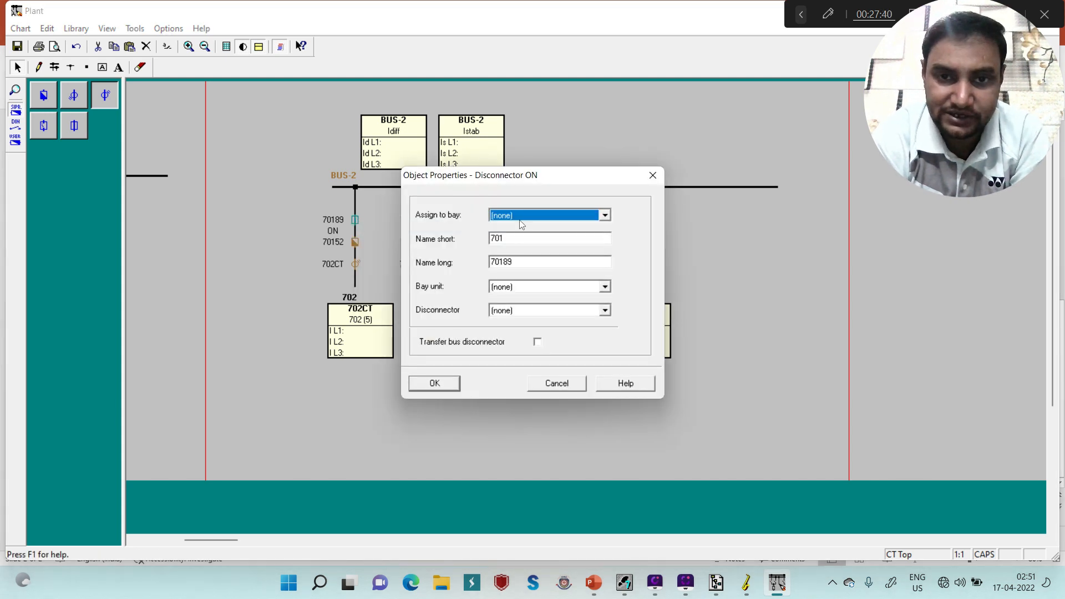
pyautogui.click(534, 215)
pyautogui.click(507, 245)
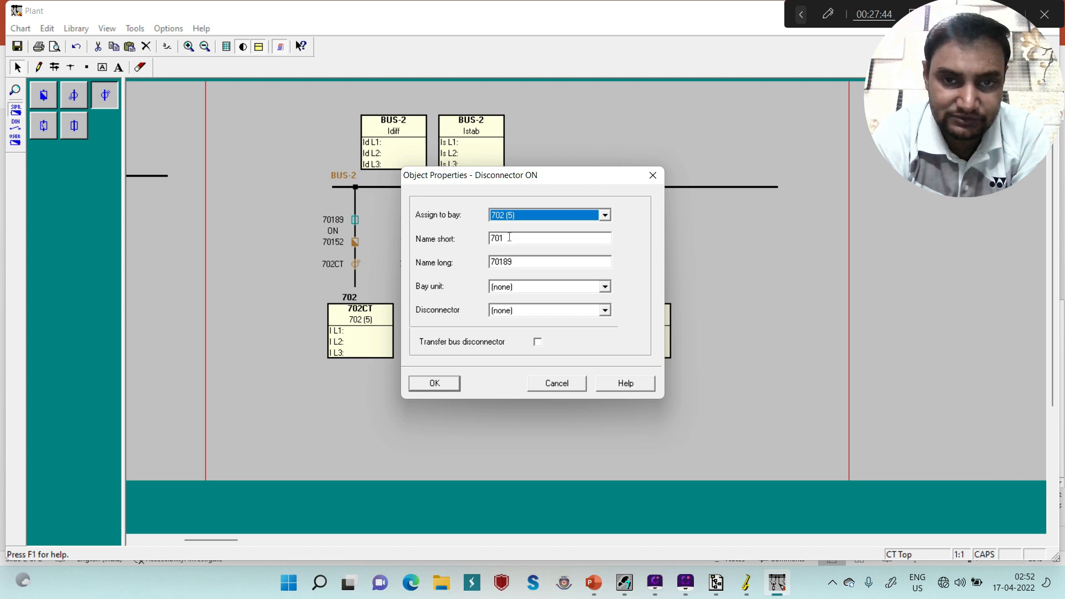
# Step: Set the first feeder disconnector's short name to 702, long name to 70289 and bay unit to BU@02
pyautogui.click(508, 238)
pyautogui.press('BackSpace')
pyautogui.write('2')
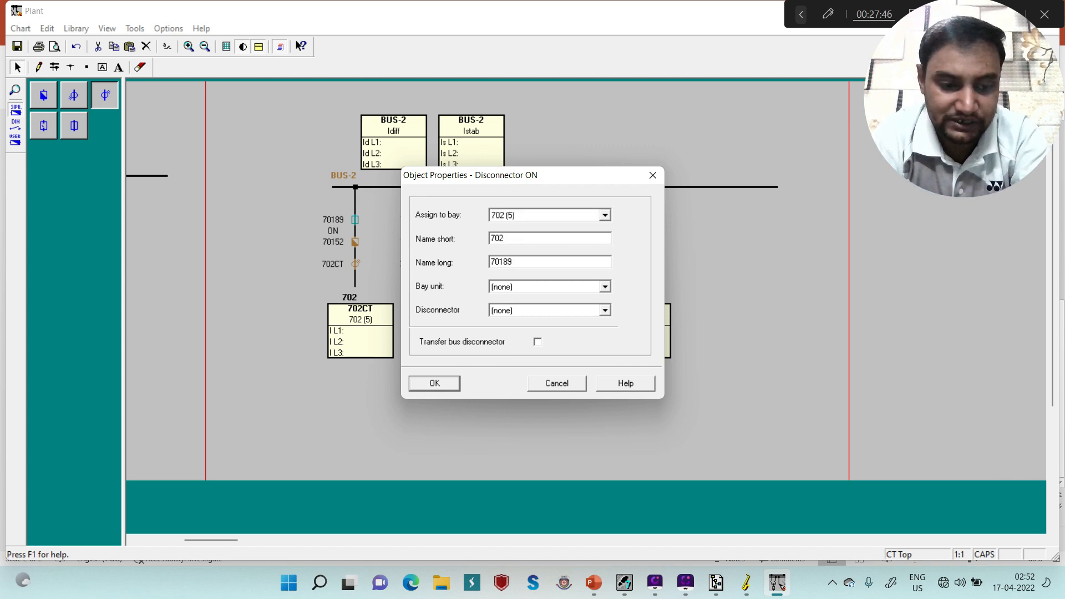
pyautogui.press('Tab')
pyautogui.press('Right')
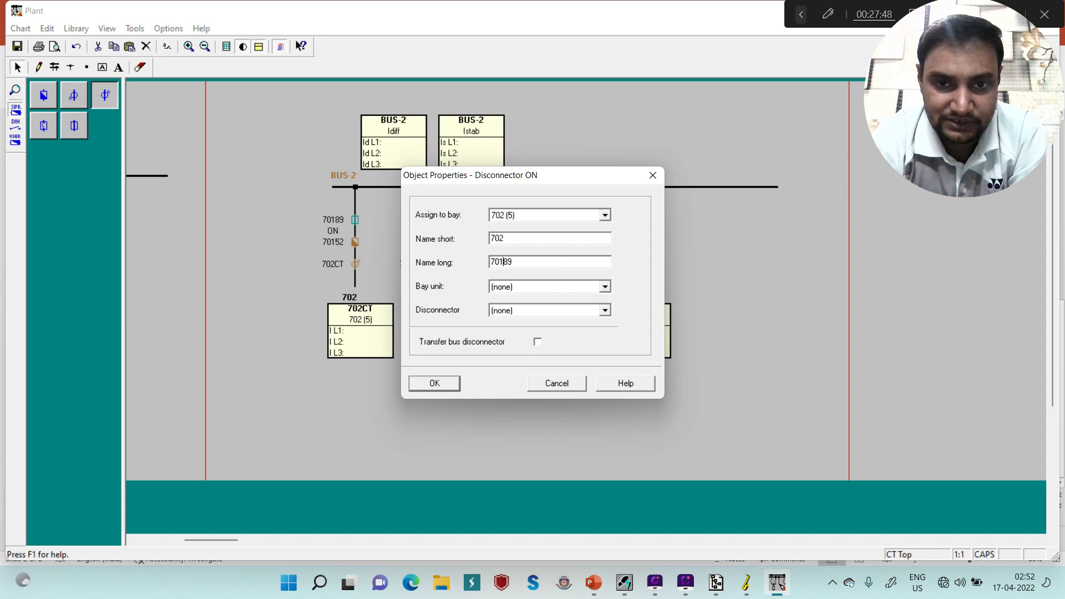
pyautogui.press('Delete')
pyautogui.write('2')
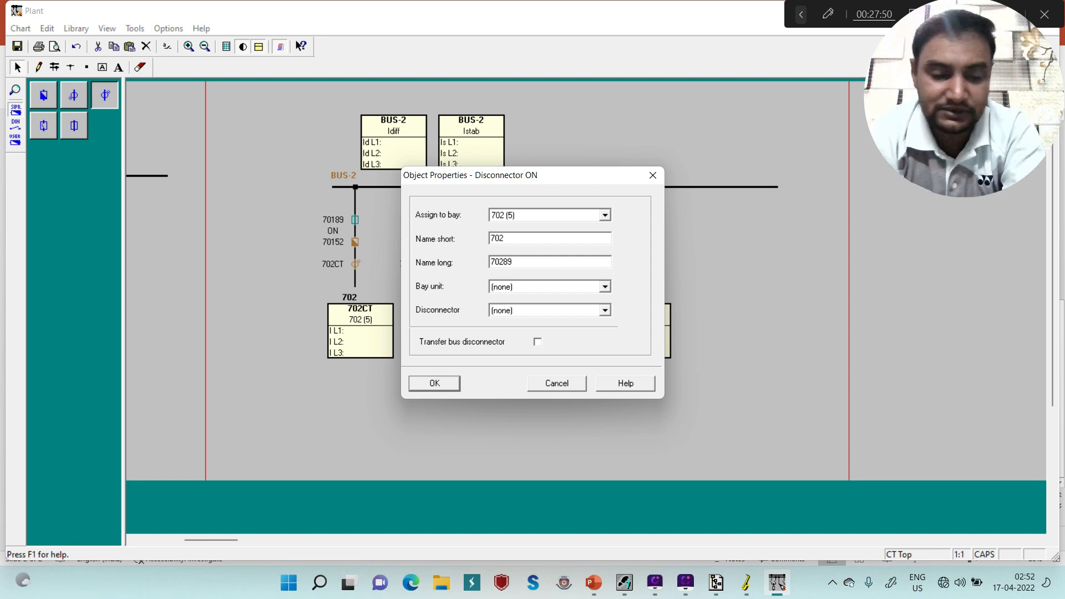
pyautogui.press('Tab')
pyautogui.press('Down')
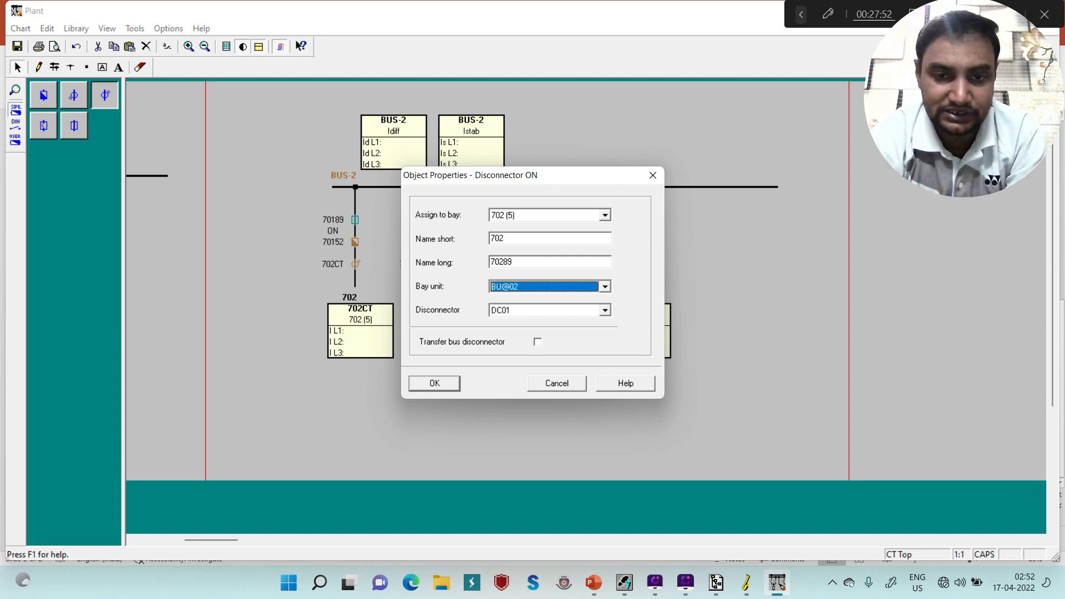
pyautogui.click(443, 382)
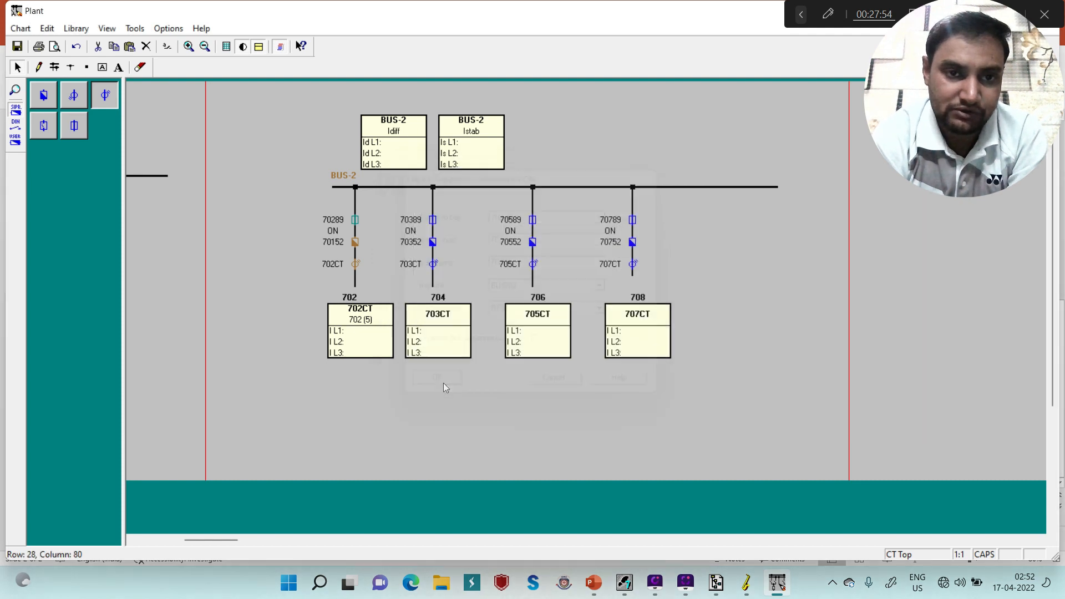
pyautogui.click(374, 391)
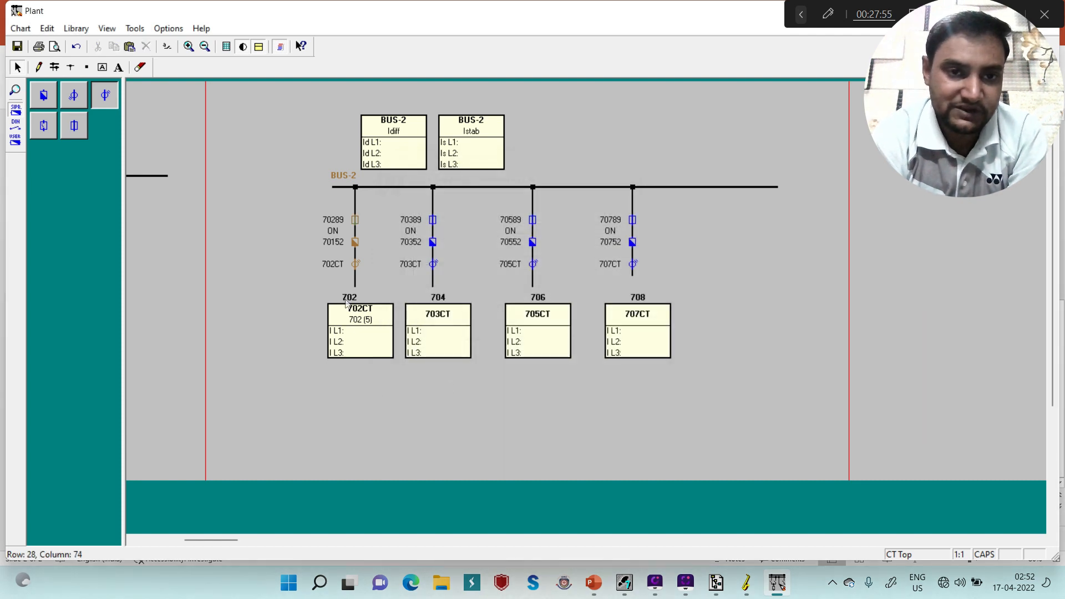
# Step: Assign the current transformer of the second BUS-2 feeder to bay 704 (6)
pyautogui.click(434, 264)
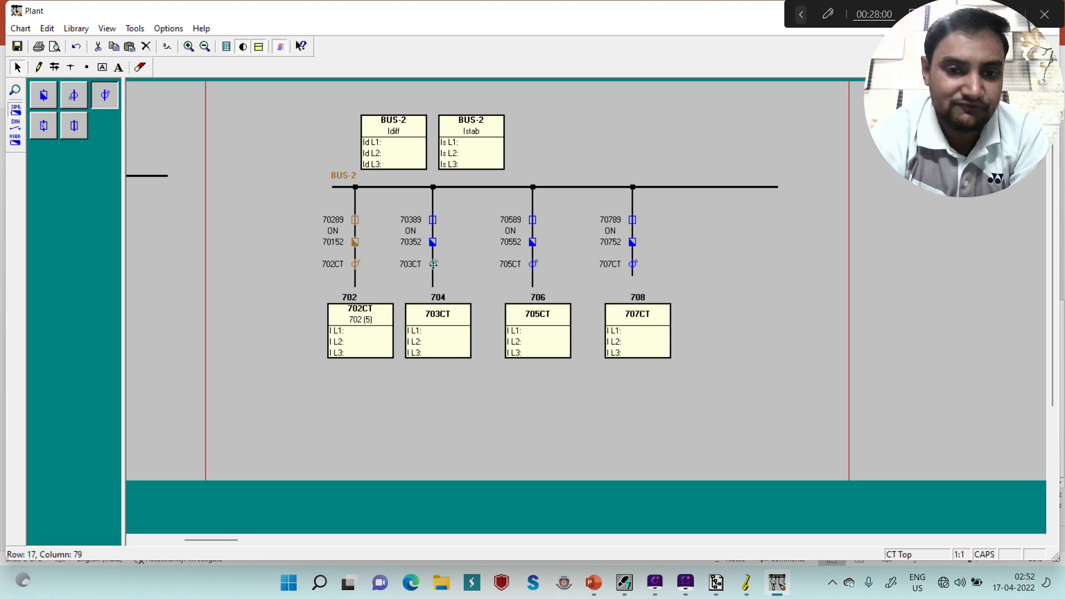
pyautogui.rightClick(433, 265)
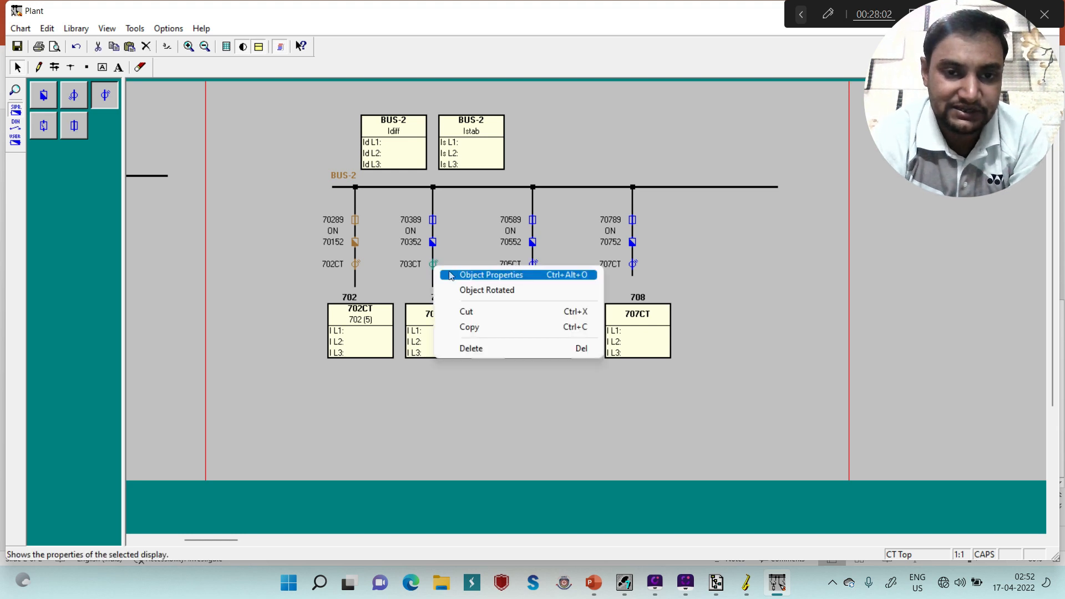
pyautogui.click(451, 275)
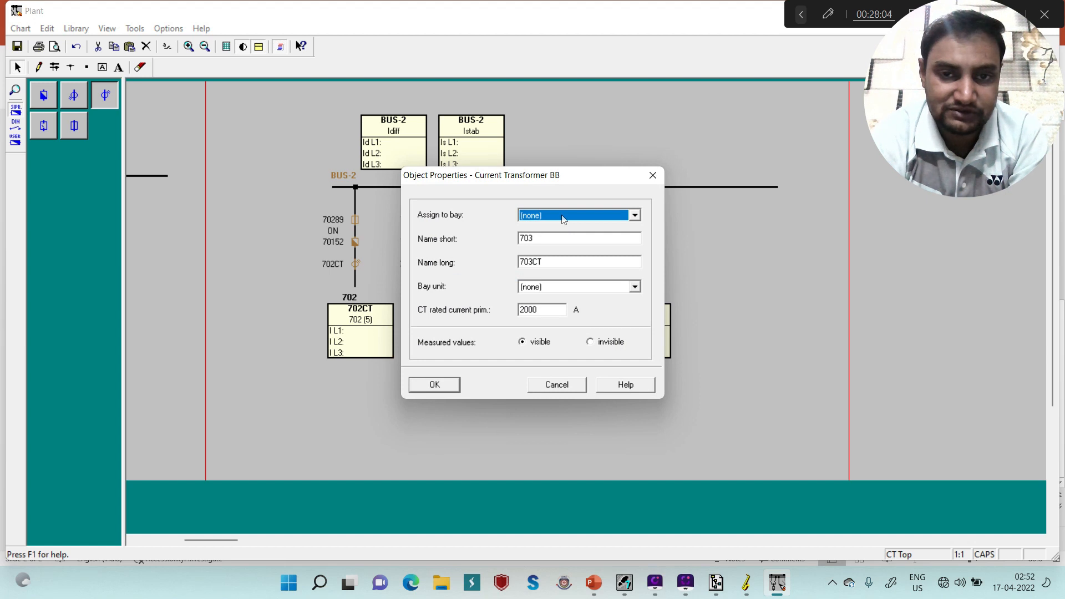
pyautogui.click(562, 216)
pyautogui.click(535, 269)
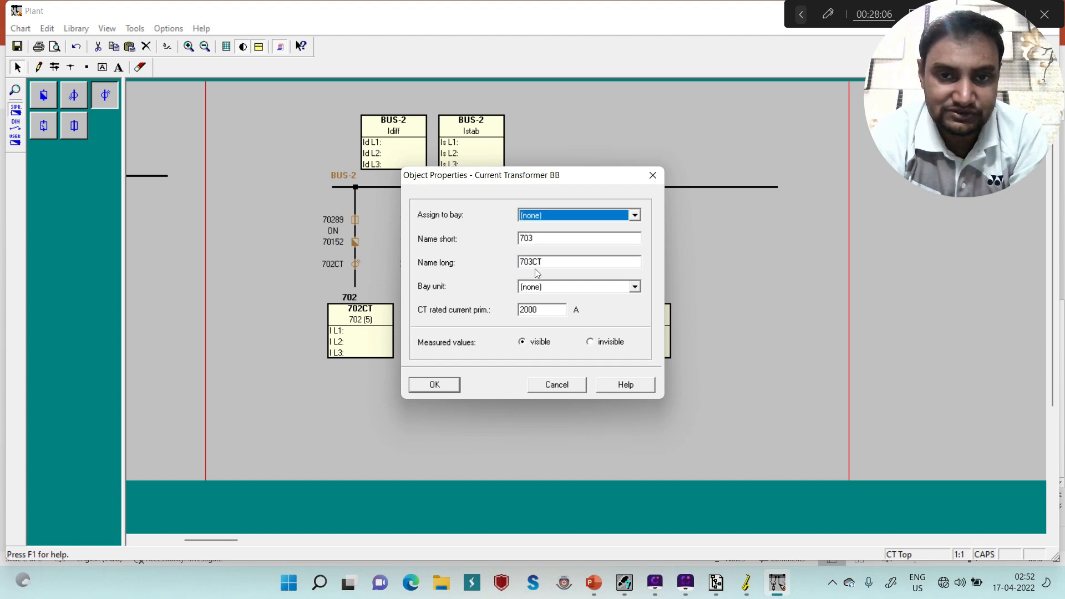
pyautogui.press('Up')
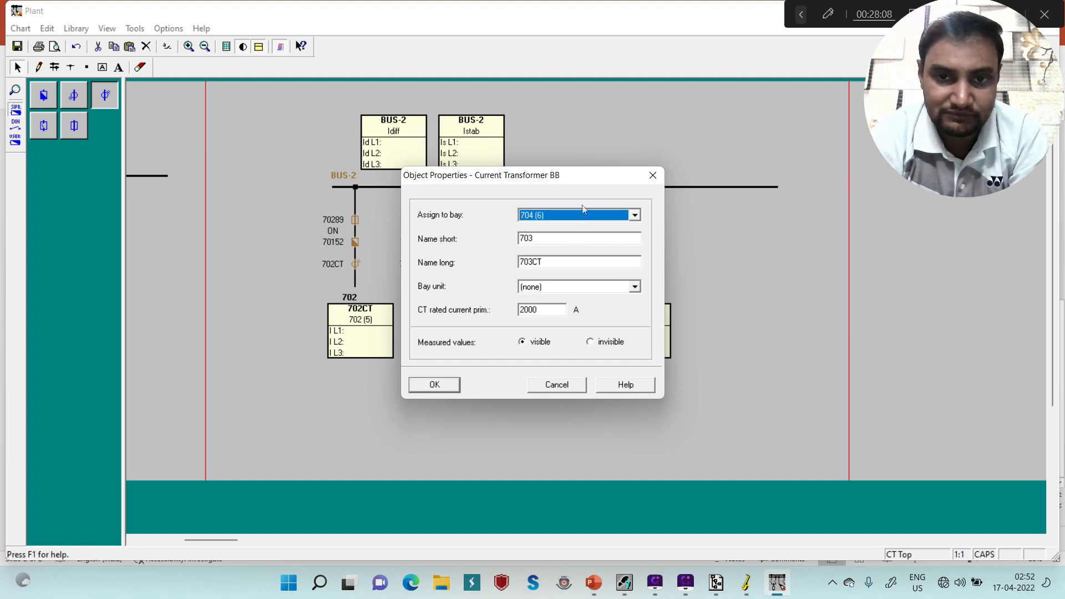
# Step: Set the second feeder current transformer's short name to 704, long name to 704CT and bay unit to BU@04
pyautogui.click(541, 233)
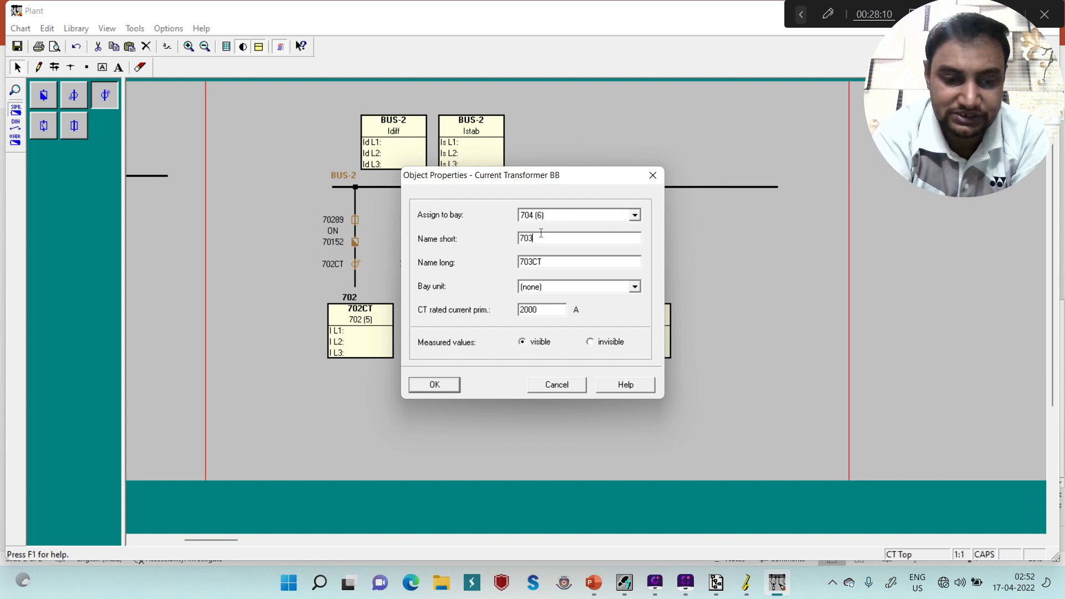
pyautogui.press('BackSpace')
pyautogui.write('4')
pyautogui.press('Tab')
pyautogui.press('Left')
pyautogui.press('Left')
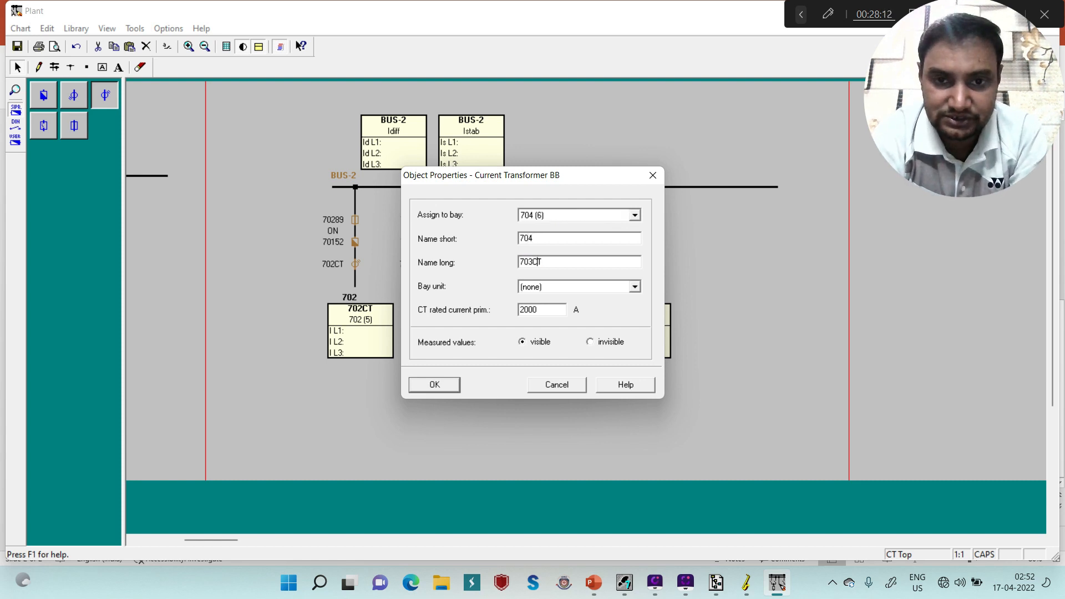
pyautogui.press('BackSpace')
pyautogui.write('4')
pyautogui.press('Tab')
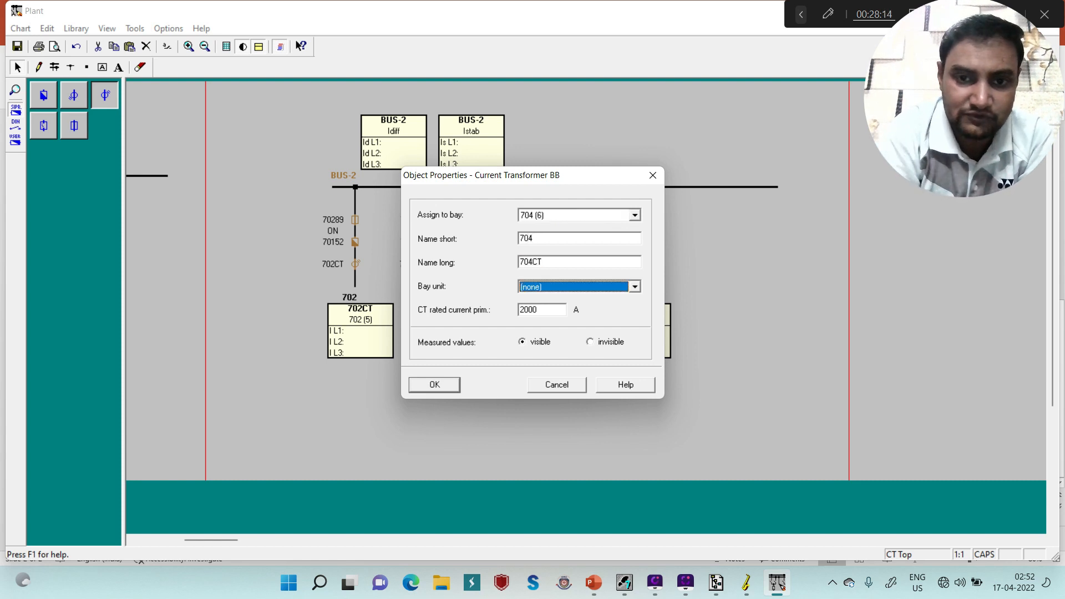
pyautogui.press('Down')
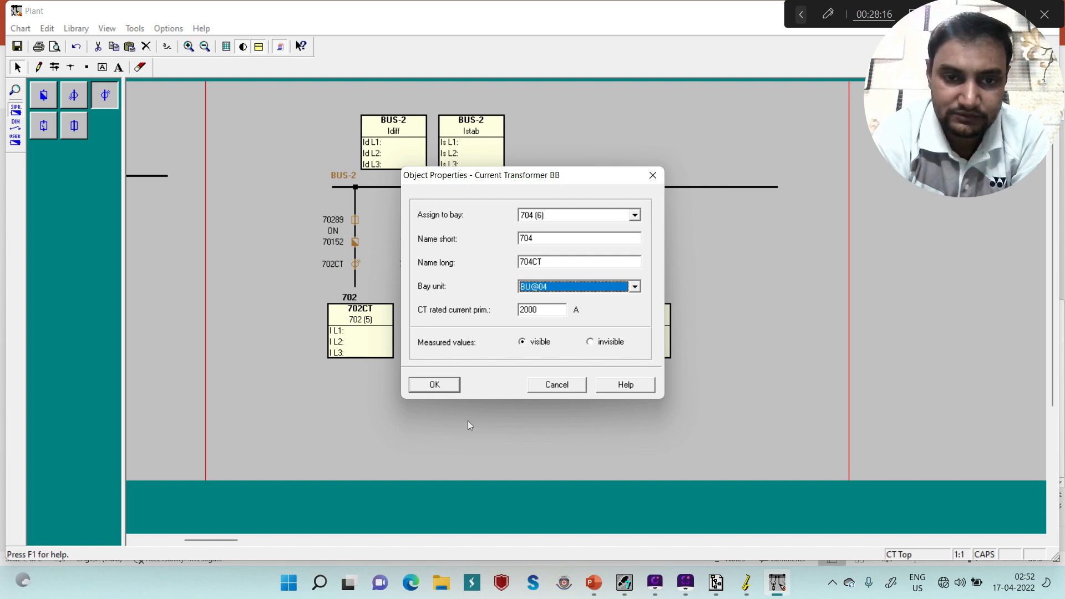
pyautogui.click(450, 390)
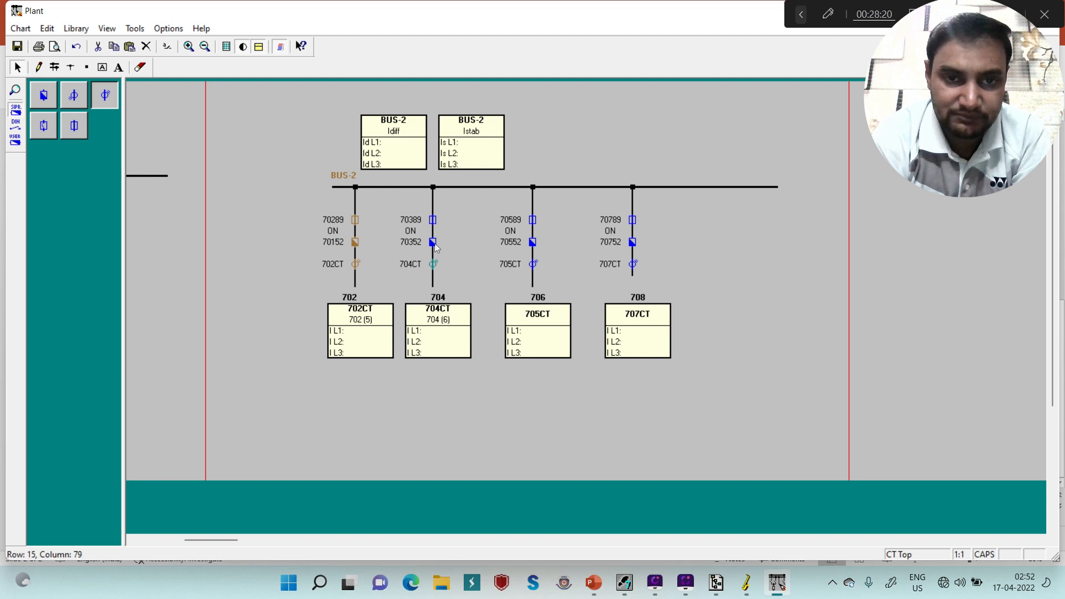
# Step: Assign the second BUS-2 feeder's circuit breaker to bay 704 (6) and set its short name to 704
pyautogui.rightClick(434, 243)
pyautogui.click(461, 253)
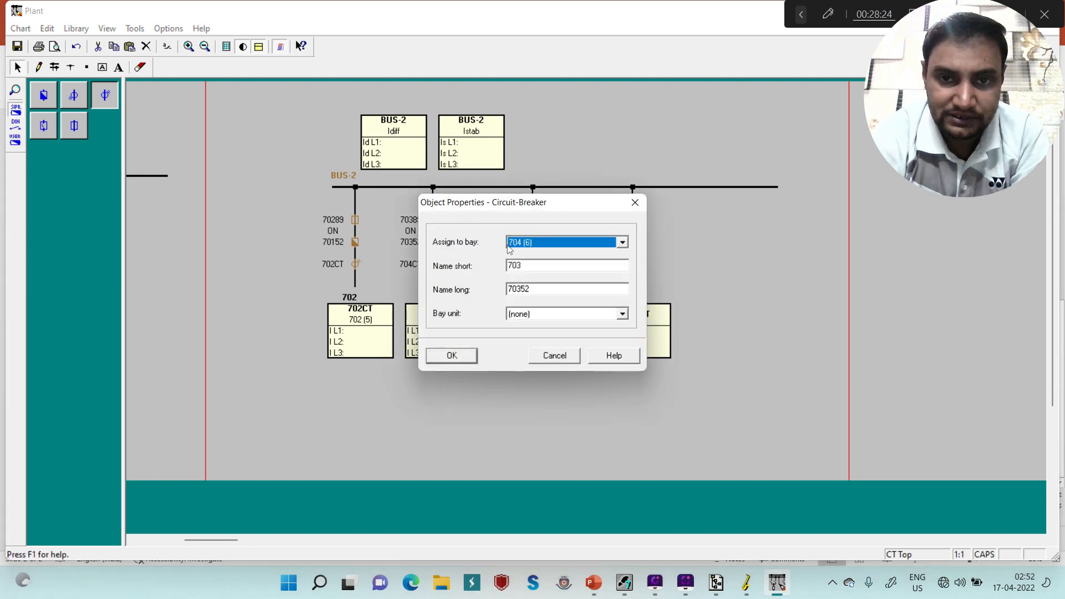
pyautogui.click(532, 264)
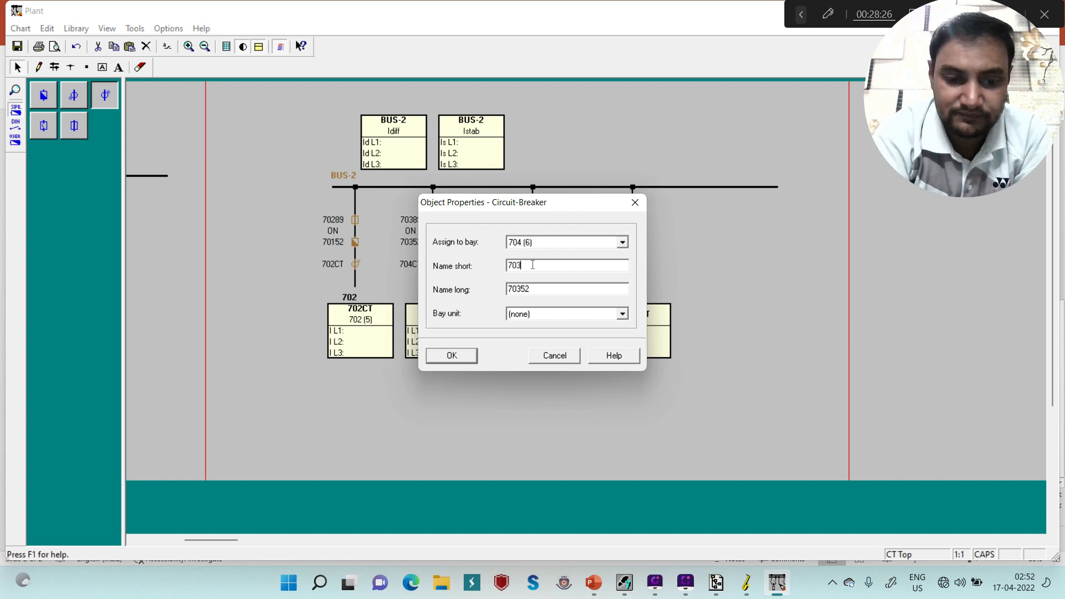
pyautogui.press('BackSpace')
pyautogui.write('4')
pyautogui.press('Tab')
# Step: Set the second feeder circuit breaker's long name to 70452 and its bay unit to BU@04
pyautogui.click(525, 289)
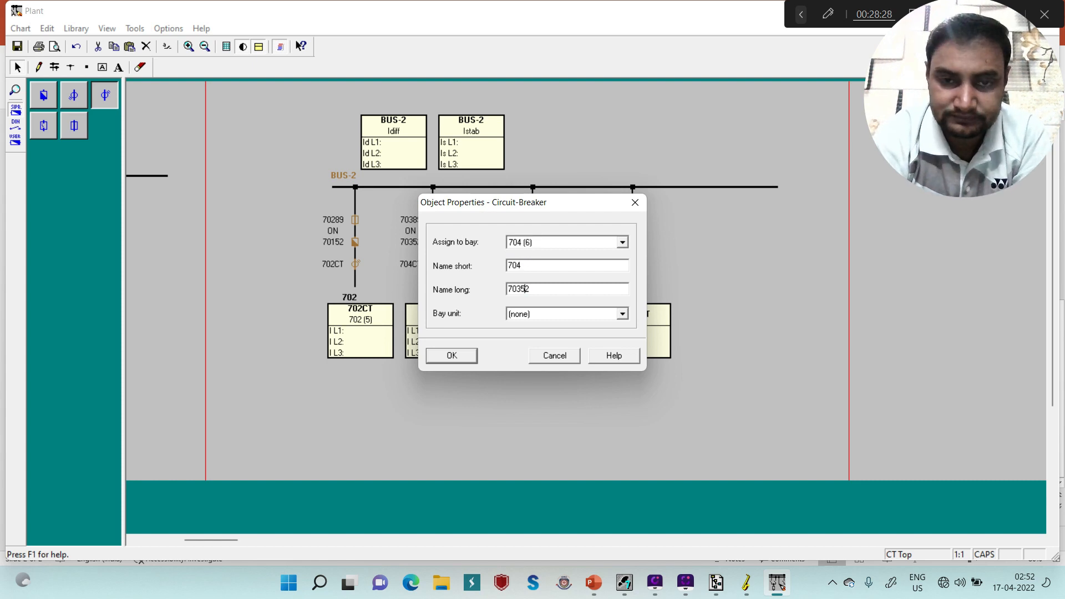
pyautogui.press('BackSpace')
pyautogui.write('4')
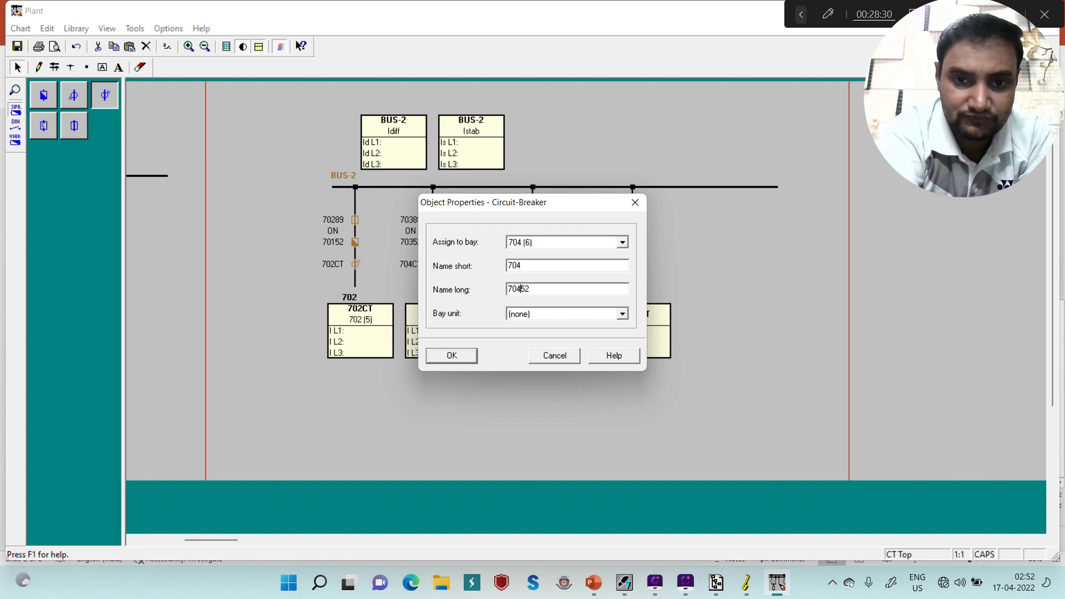
pyautogui.press('Tab')
pyautogui.press('Down')
pyautogui.press('Down')
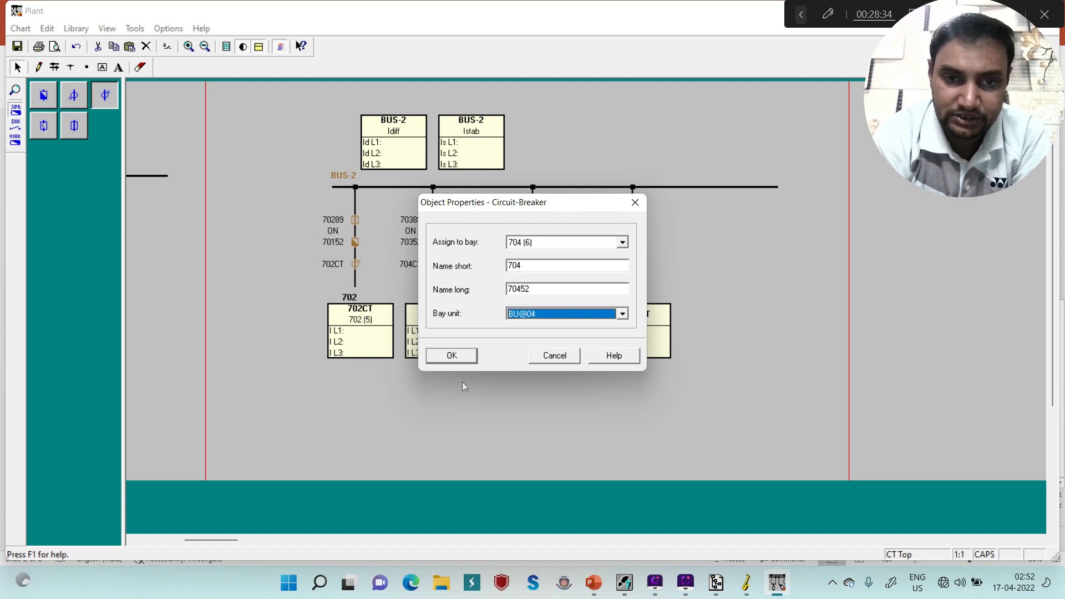
pyautogui.click(452, 355)
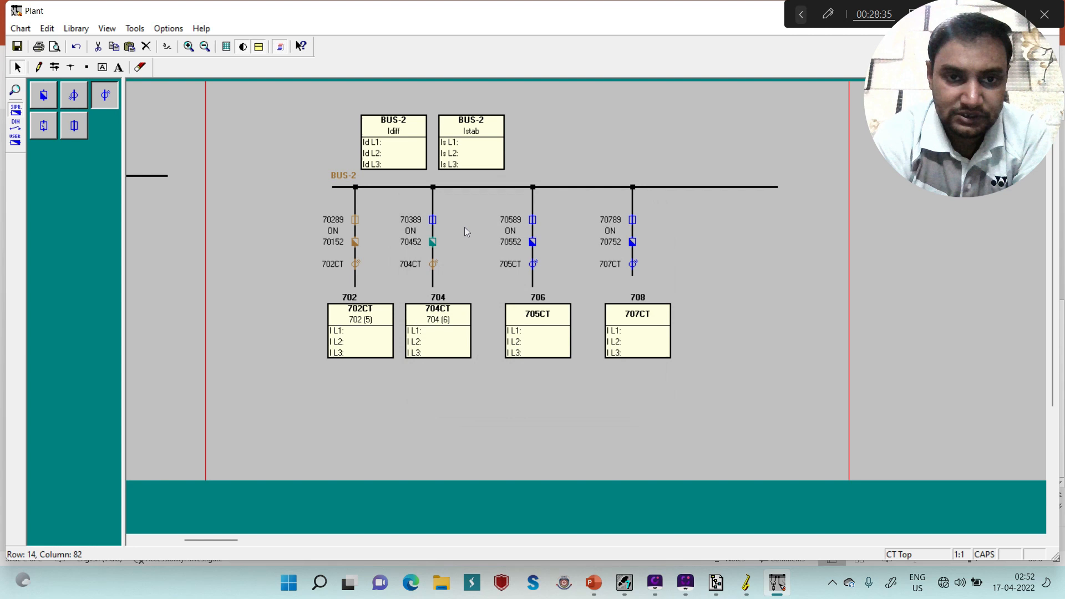
# Step: Assign the second BUS-2 feeder's disconnector to bay 704 (6)
pyautogui.rightClick(433, 220)
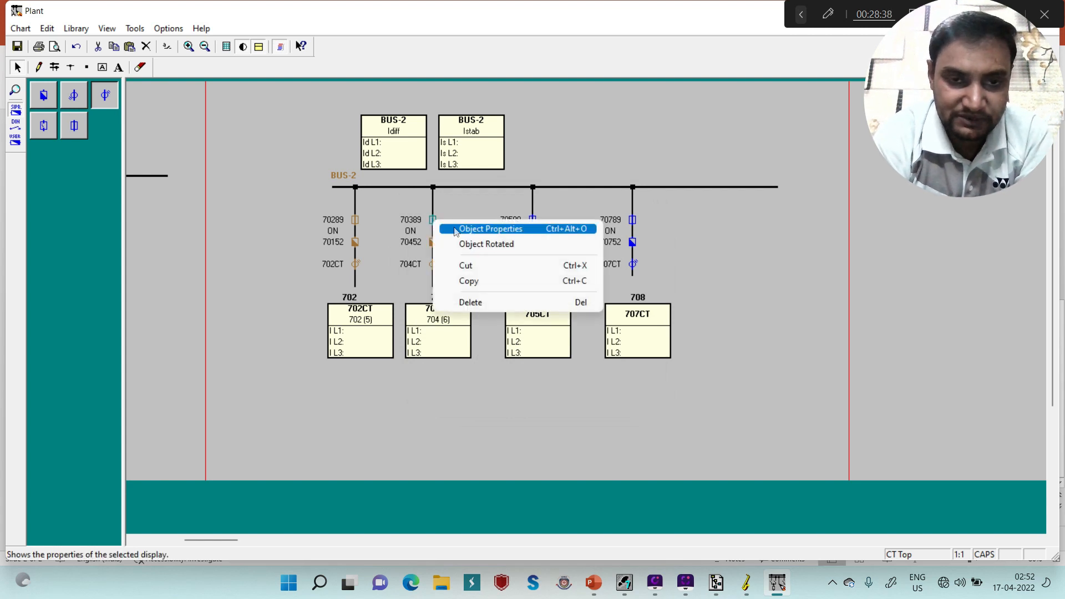
pyautogui.click(454, 228)
pyautogui.click(527, 218)
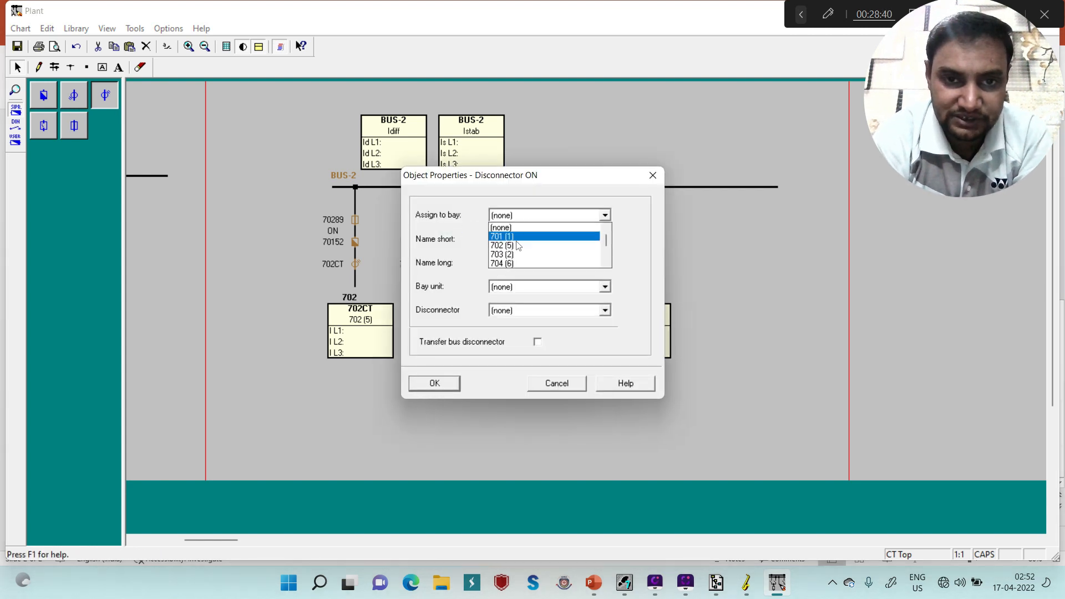
pyautogui.click(519, 242)
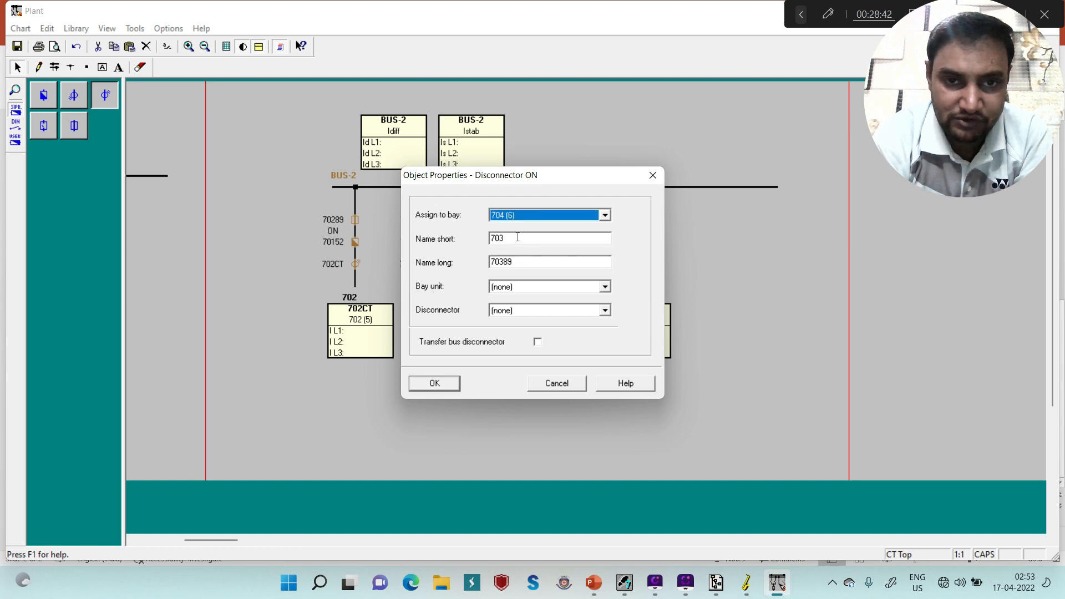
# Step: Set the second feeder disconnector's short name to 704, long name to 70489 and bay unit to BU@04
pyautogui.click(519, 240)
pyautogui.press('BackSpace')
pyautogui.write('4')
pyautogui.press('Tab')
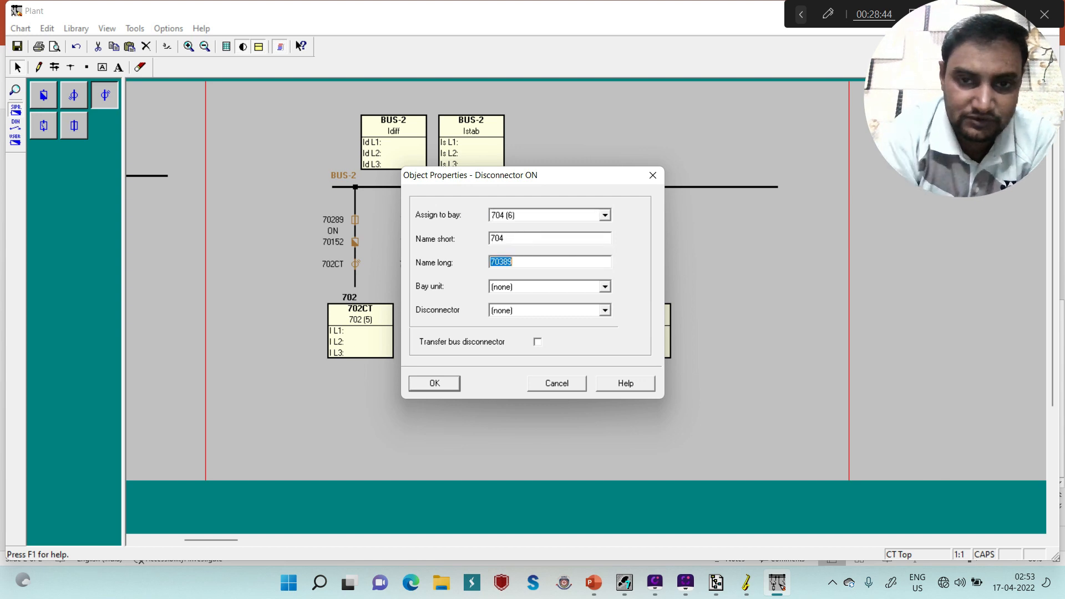
pyautogui.click(503, 261)
pyautogui.press('BackSpace')
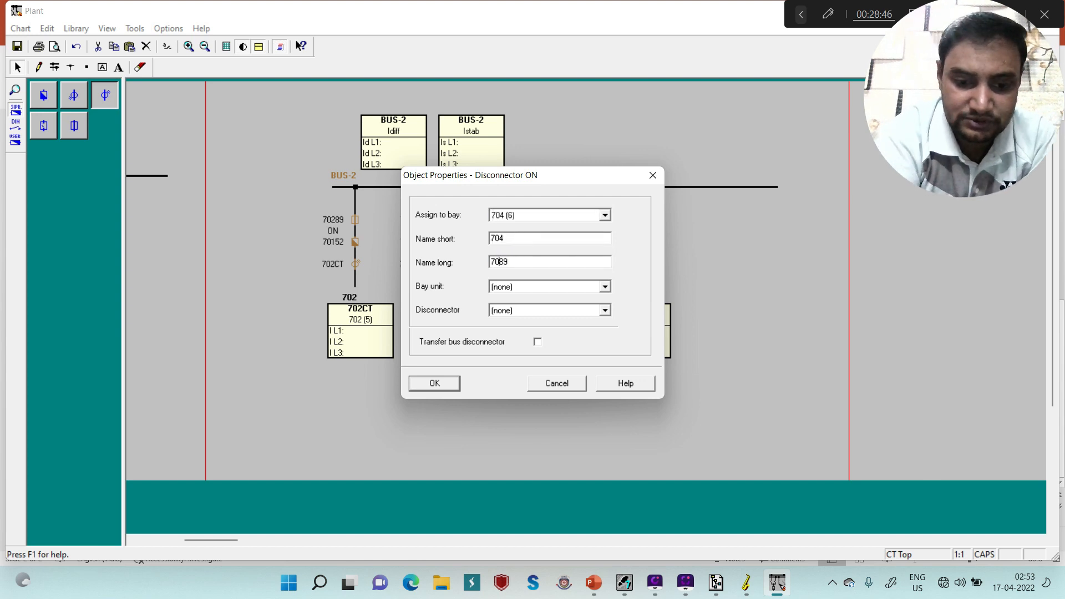
pyautogui.write('4')
pyautogui.press('Tab')
pyautogui.press('Down')
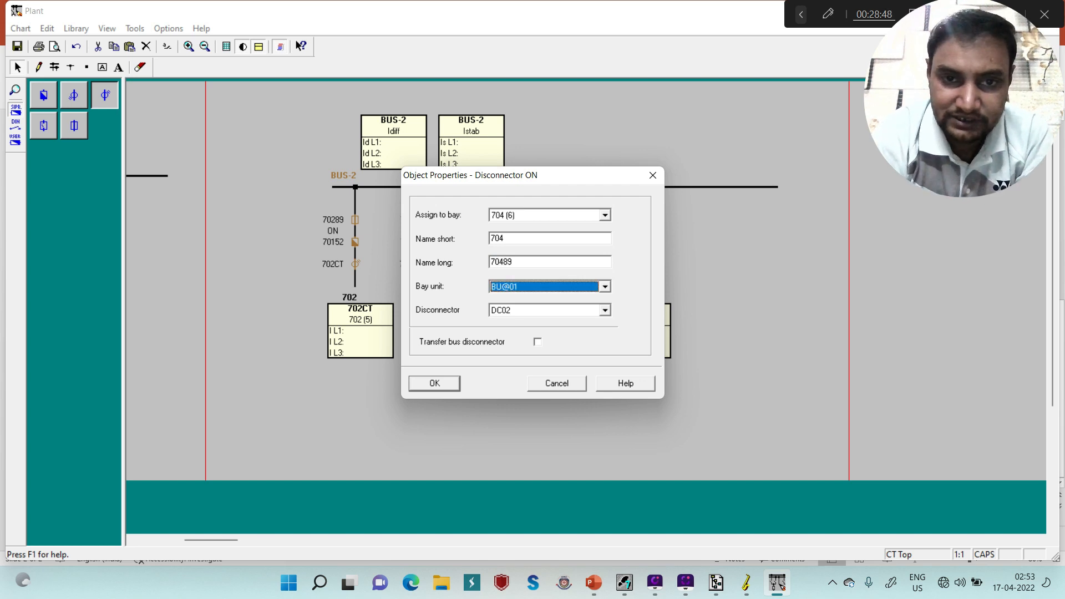
pyautogui.press('Down')
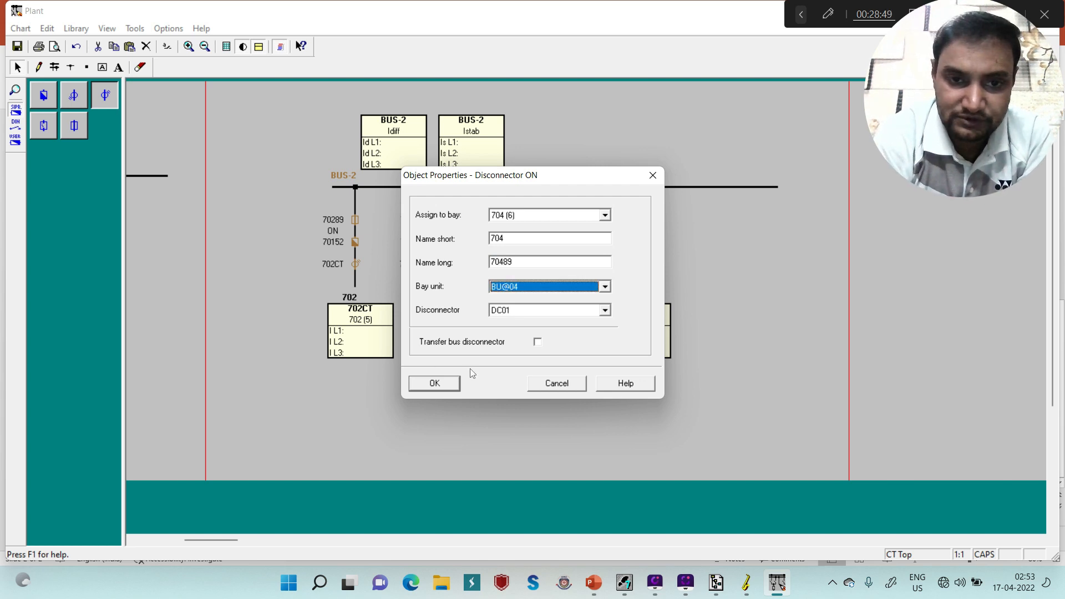
pyautogui.click(443, 383)
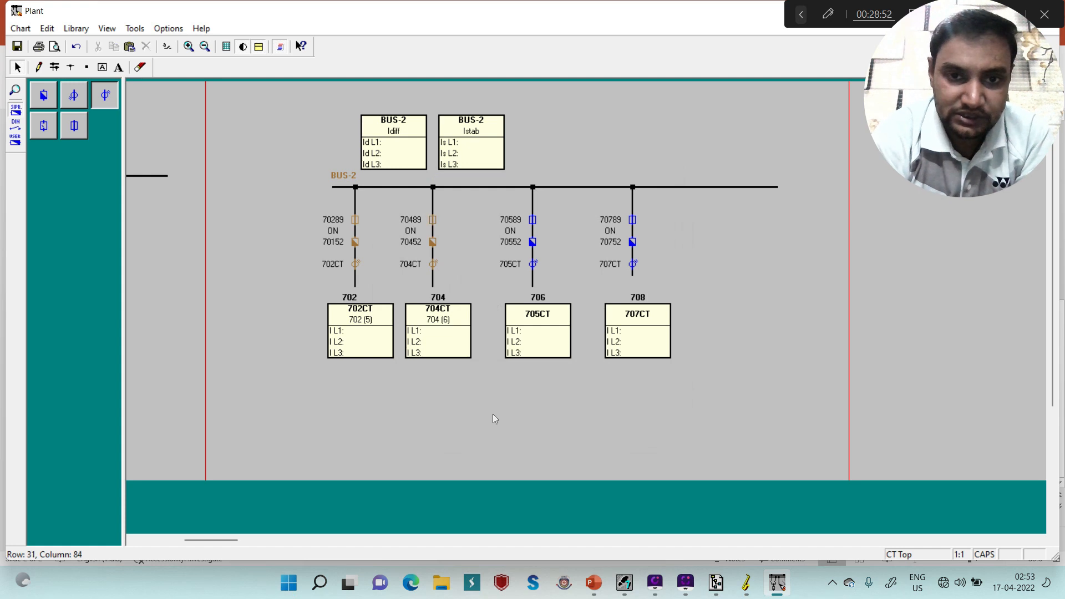
# Step: Assign the current transformer of the third BUS-2 feeder to bay 706 (7)
pyautogui.click(532, 265)
pyautogui.rightClick(532, 265)
pyautogui.click(559, 276)
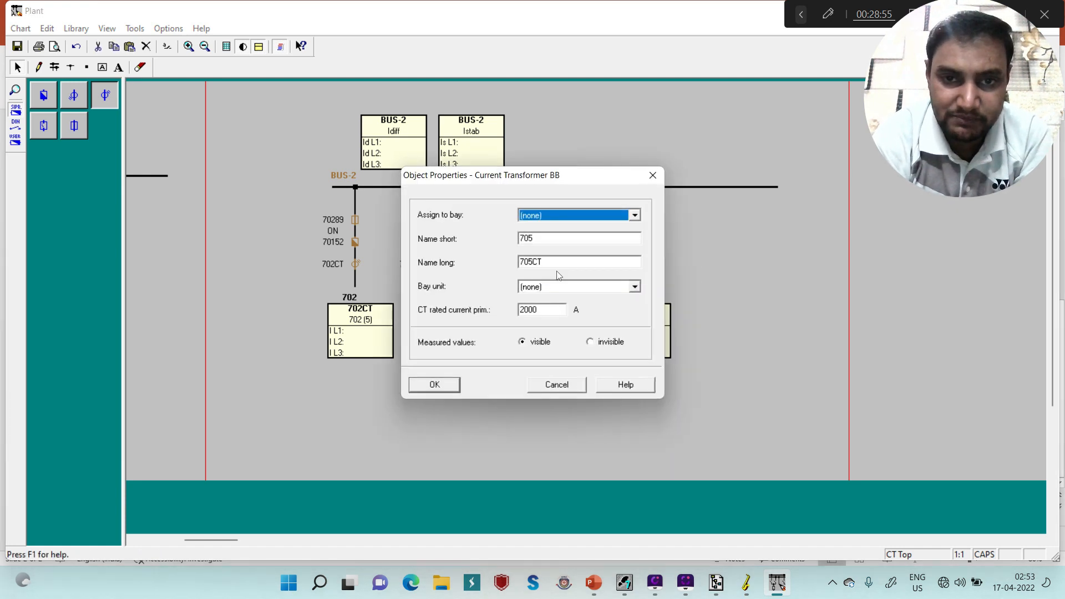
pyautogui.click(577, 215)
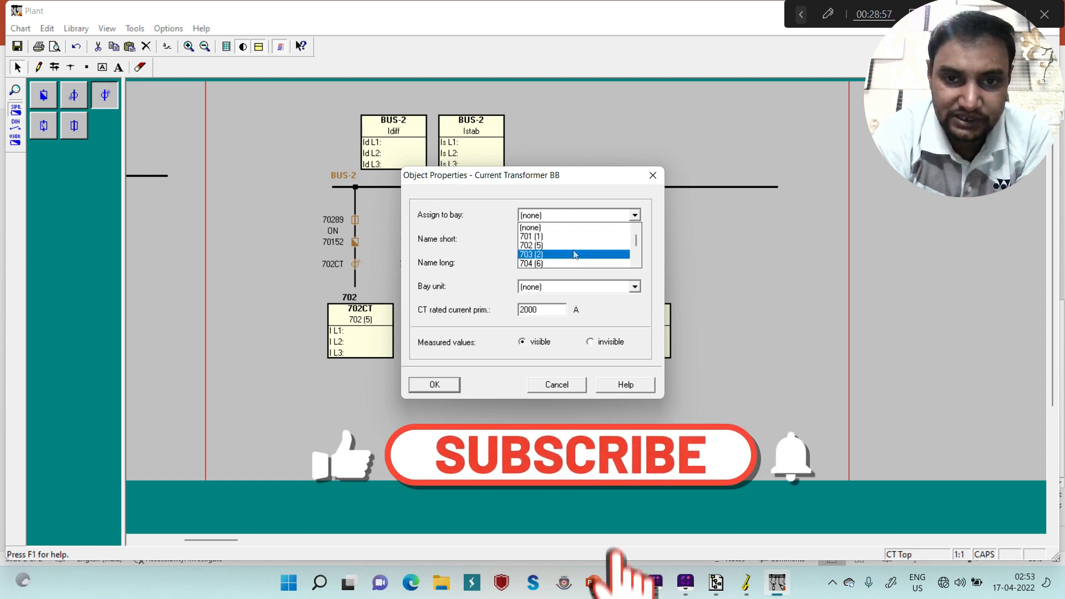
pyautogui.press('Down')
pyautogui.press('Down')
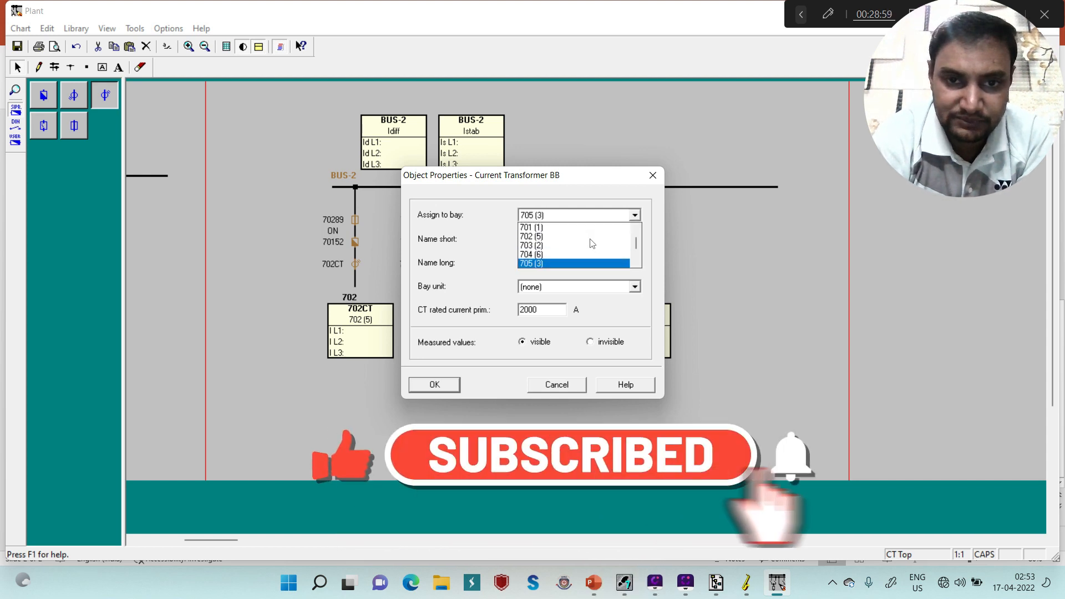
pyautogui.scroll(-1, 571, 255)
pyautogui.click(570, 264)
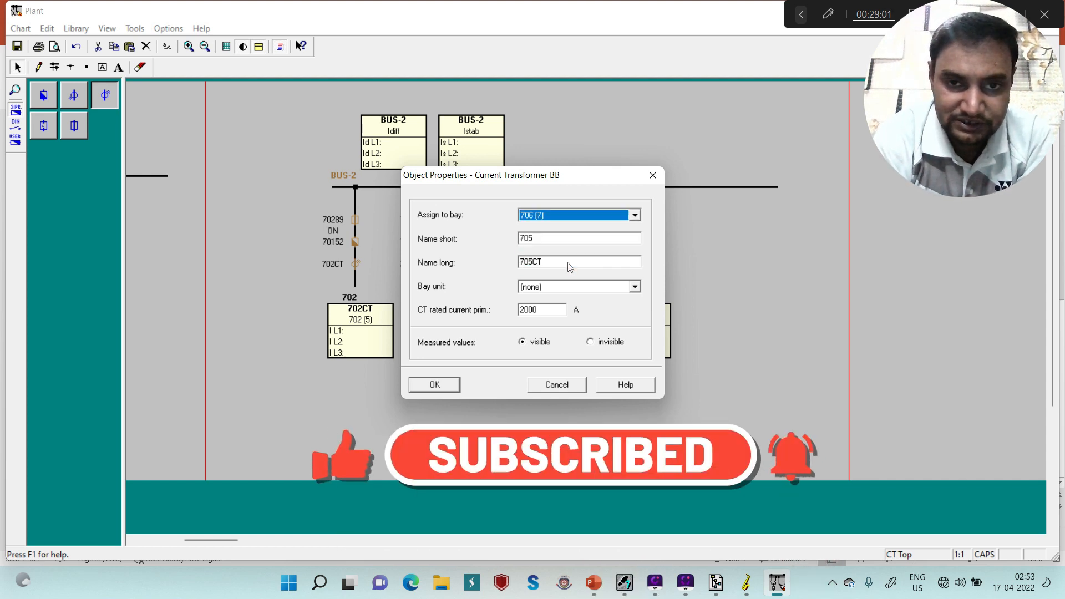
# Step: Set the third feeder current transformer's short name to 706, long name to 706CT and bay unit to BU@06
pyautogui.click(552, 240)
pyautogui.press('BackSpace')
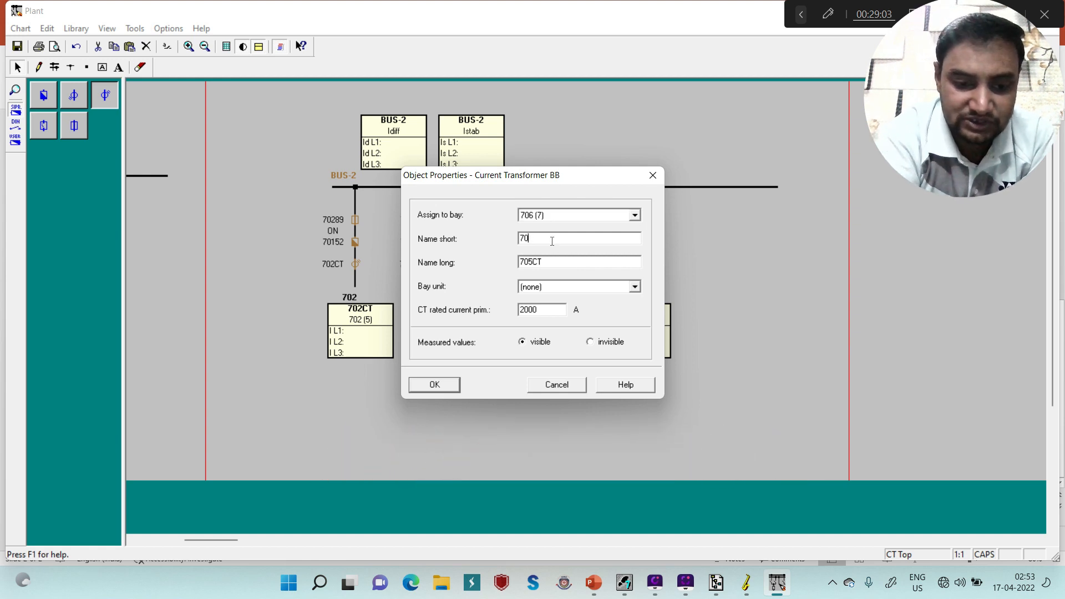
pyautogui.write('6')
pyautogui.press('Tab')
pyautogui.press('End')
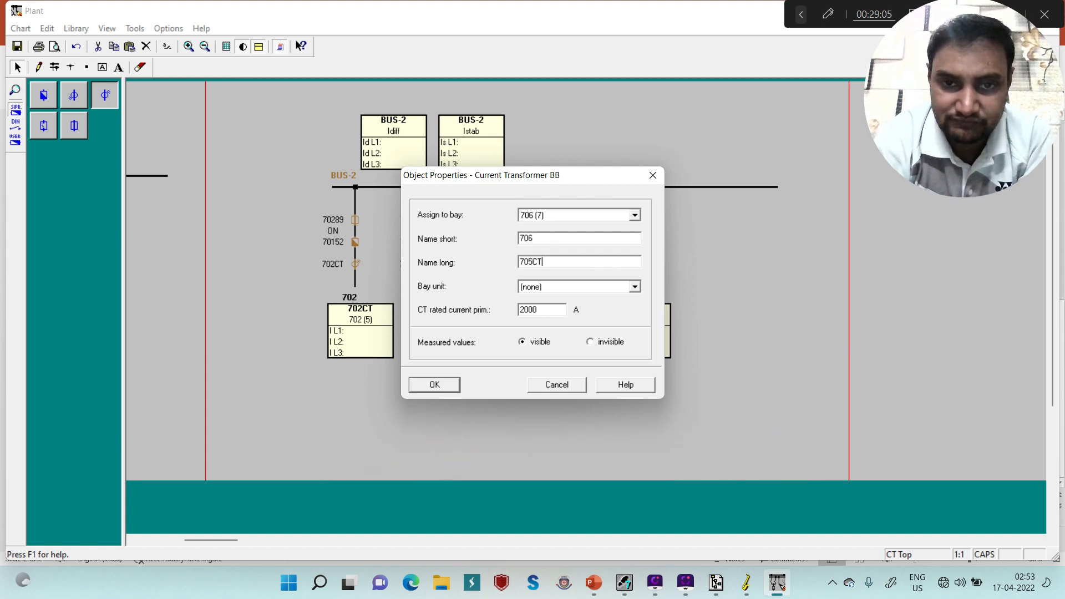
pyautogui.press('Left')
pyautogui.press('Left')
pyautogui.press('BackSpace')
pyautogui.write('6')
pyautogui.press('Tab')
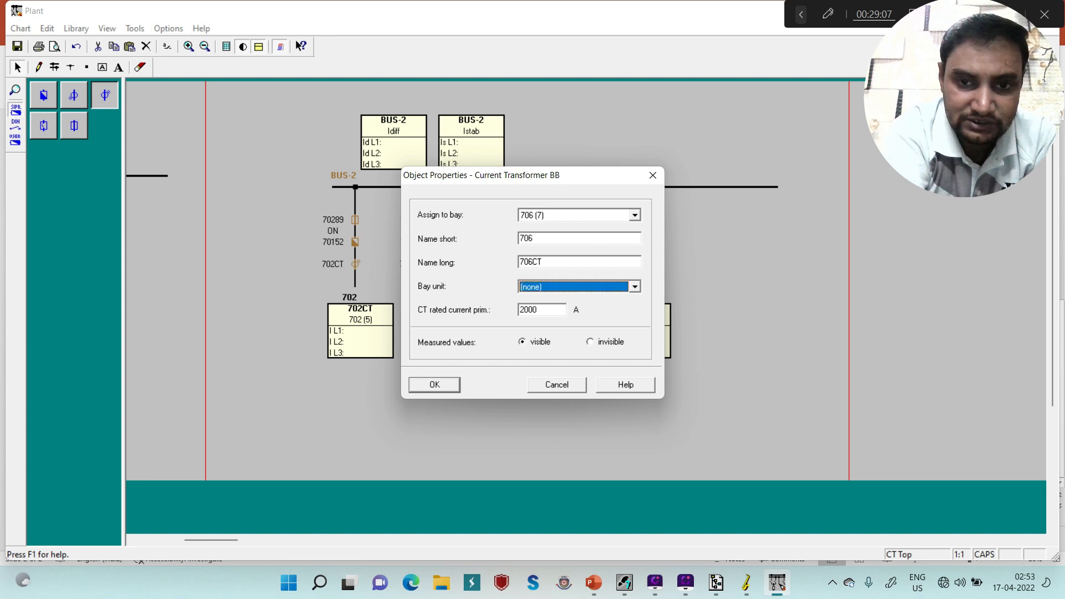
pyautogui.press('Down')
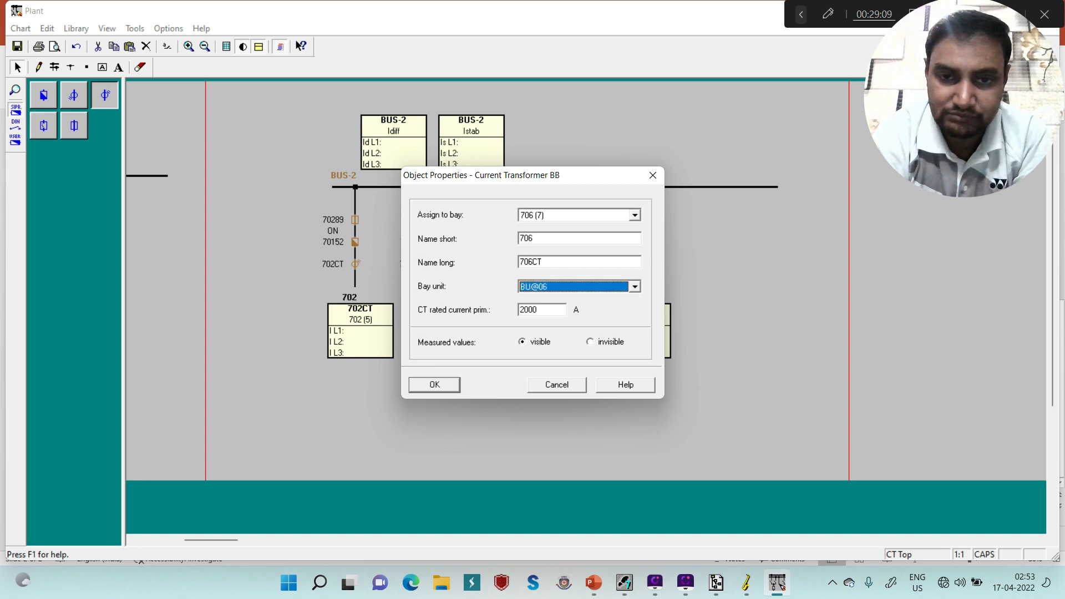
pyautogui.click(434, 388)
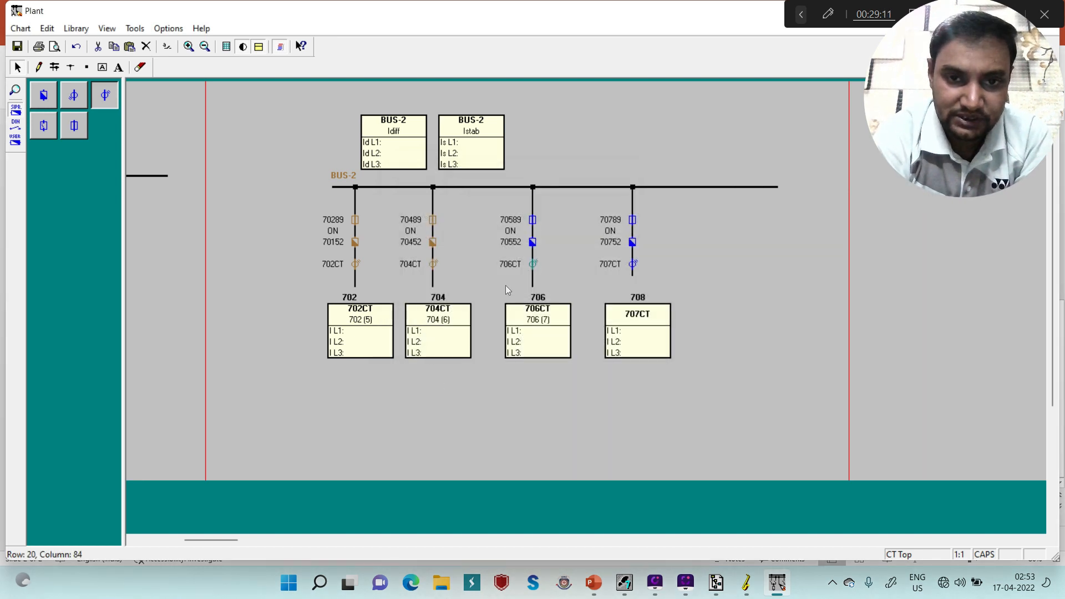
# Step: Assign the third BUS-2 feeder's circuit breaker to bay 706 (7)
pyautogui.rightClick(531, 248)
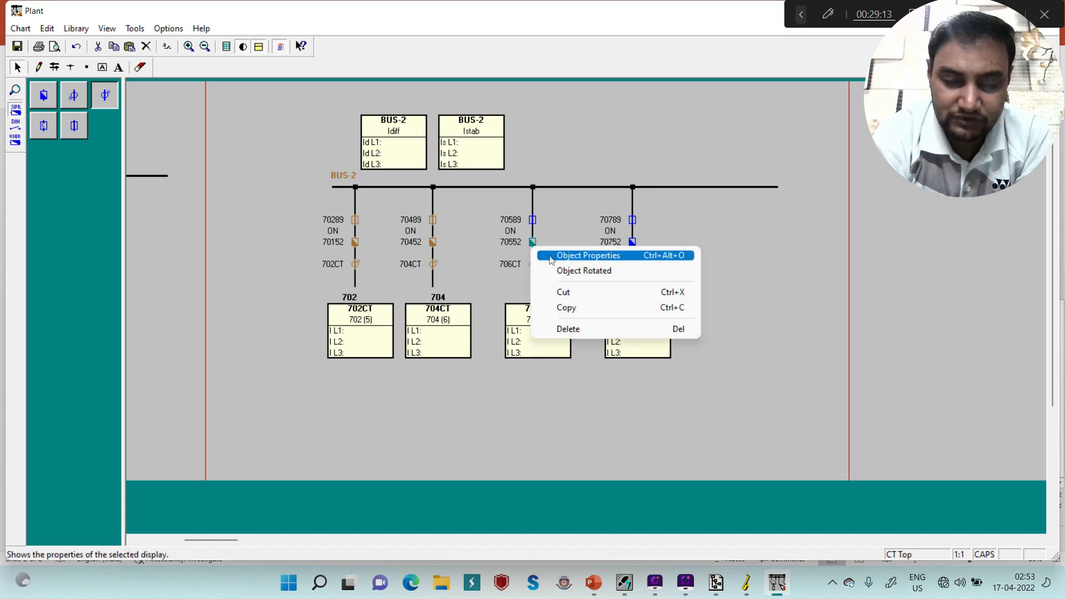
pyautogui.click(552, 255)
pyautogui.click(561, 244)
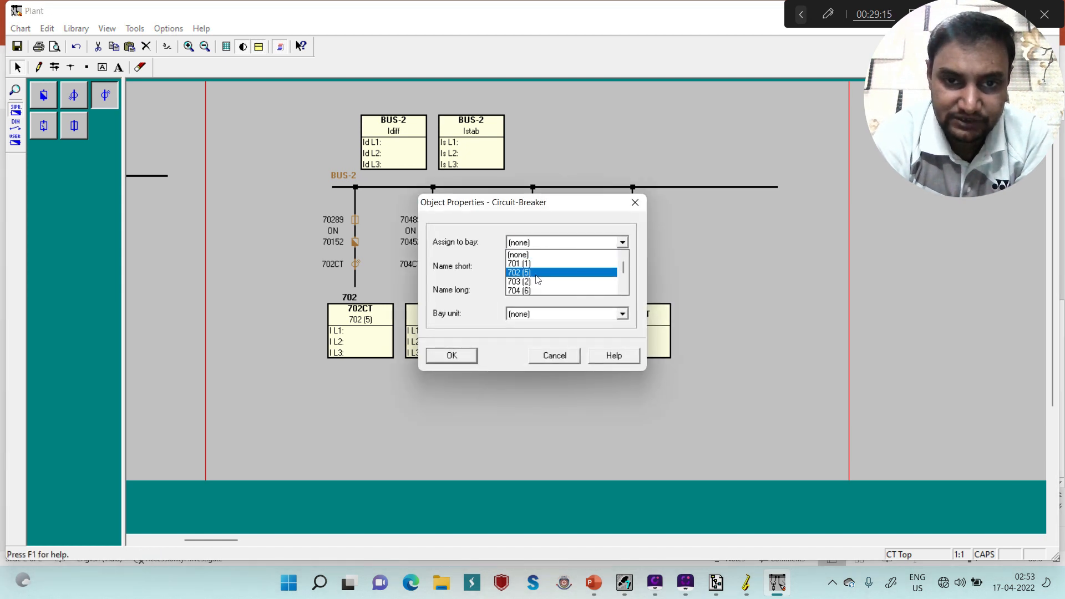
pyautogui.press('Down')
pyautogui.press('Down')
pyautogui.press('Down')
pyautogui.press('Down')
pyautogui.press('Down')
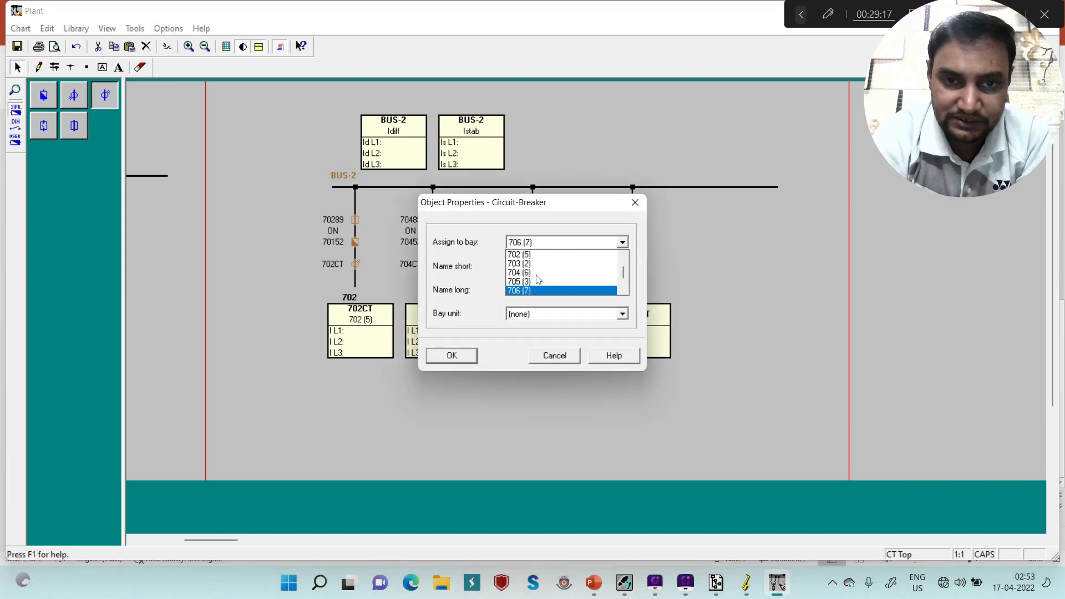
pyautogui.press('Return')
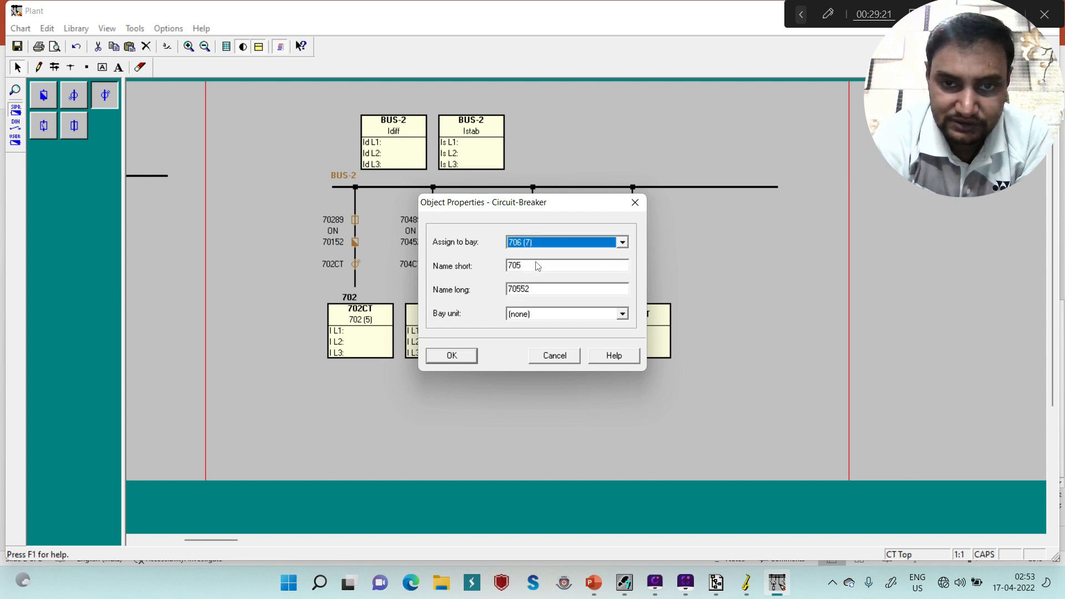
# Step: Set the third feeder circuit breaker's short name to 706, long name to 70562 and bay unit to BU@06
pyautogui.click(536, 262)
pyautogui.press('BackSpace')
pyautogui.write('6')
pyautogui.press('Tab')
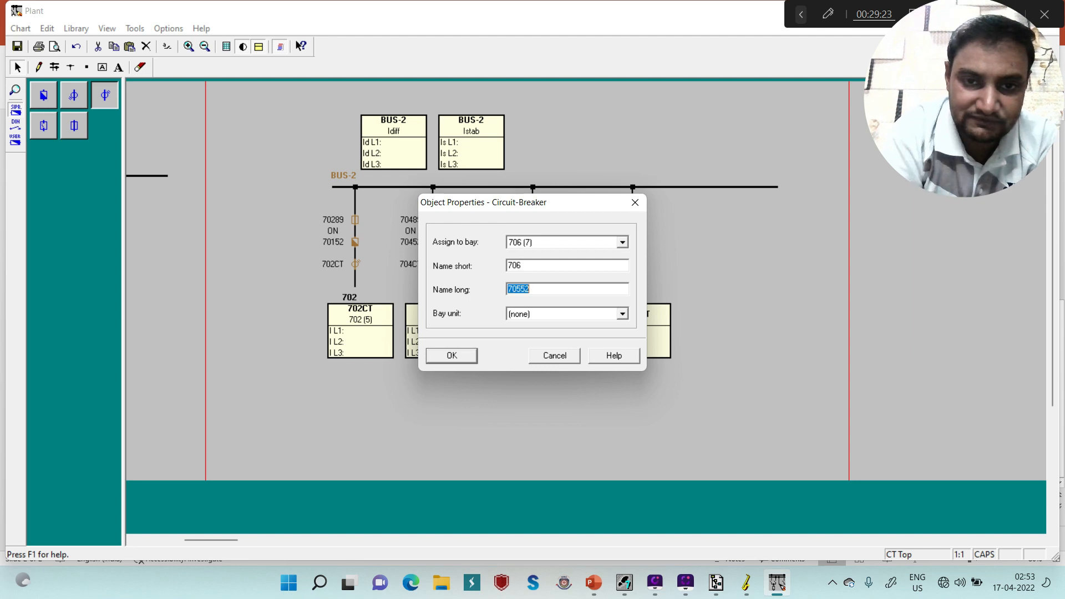
pyautogui.click(520, 288)
pyautogui.press('Delete')
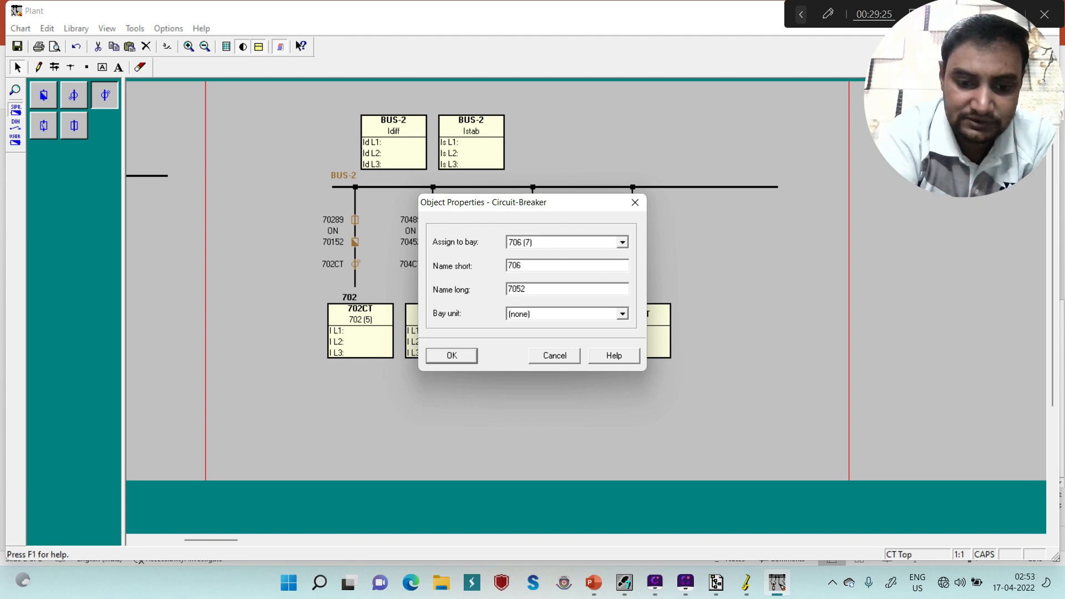
pyautogui.write('6')
pyautogui.press('Tab')
pyautogui.press('Down')
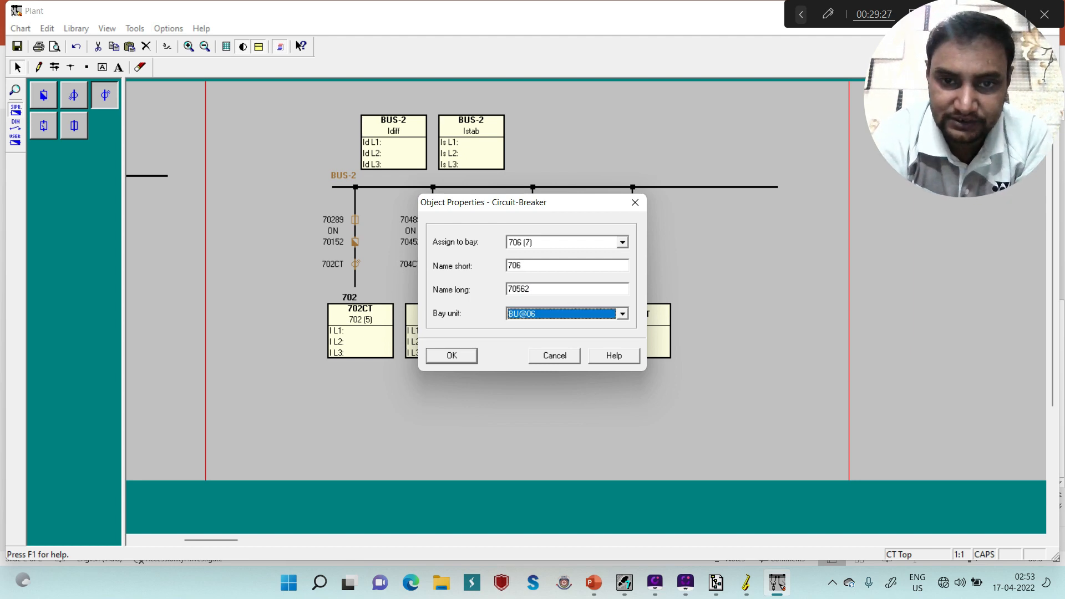
pyautogui.click(467, 356)
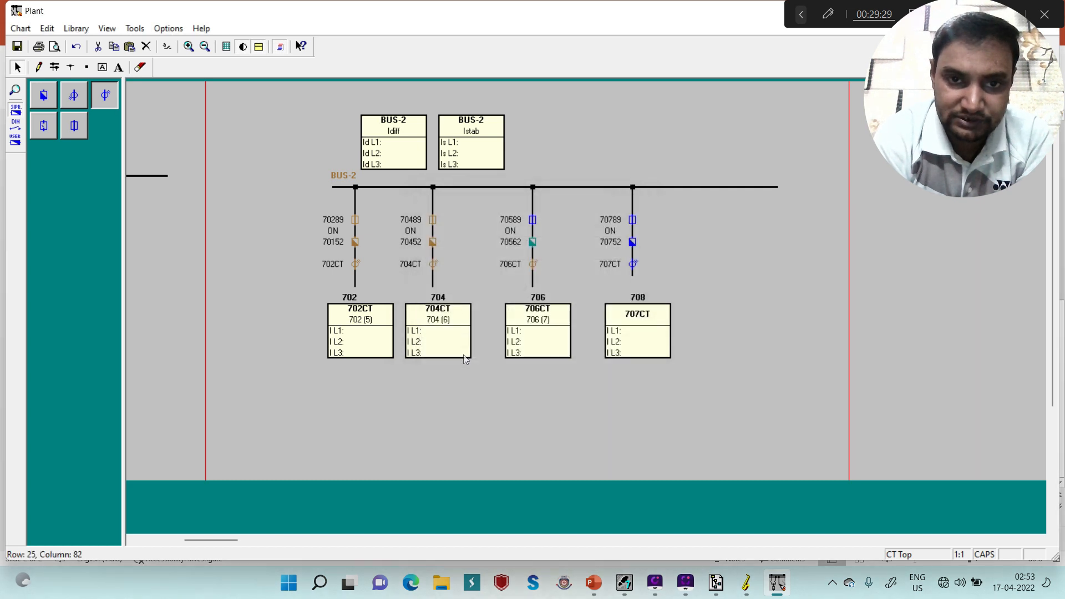
# Step: Assign the third BUS-2 feeder's disconnector to bay 706 (7)
pyautogui.rightClick(530, 223)
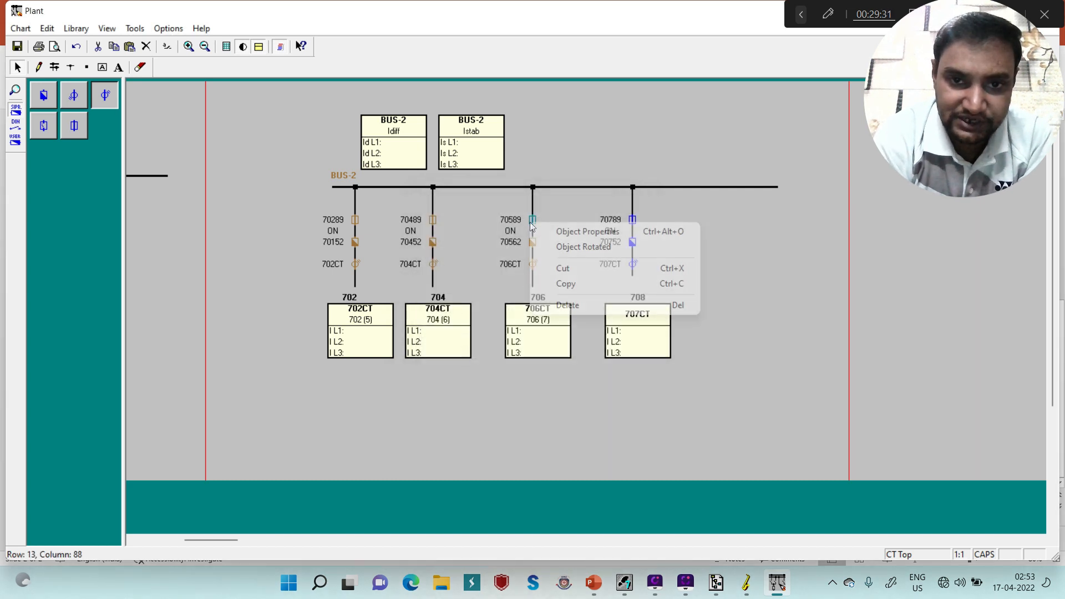
pyautogui.click(543, 231)
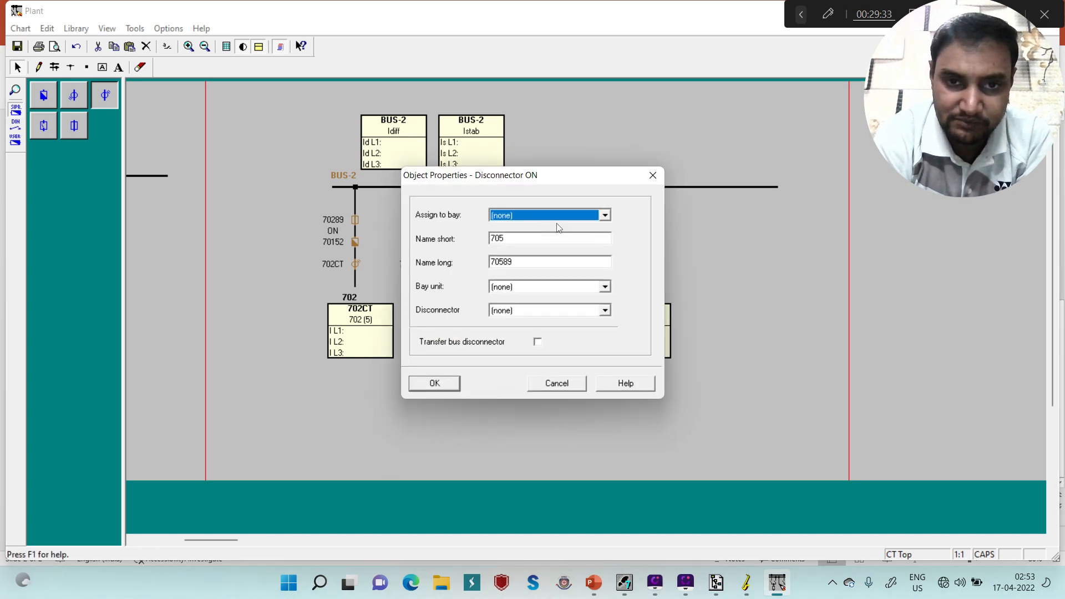
pyautogui.press('Down')
pyautogui.press('Down')
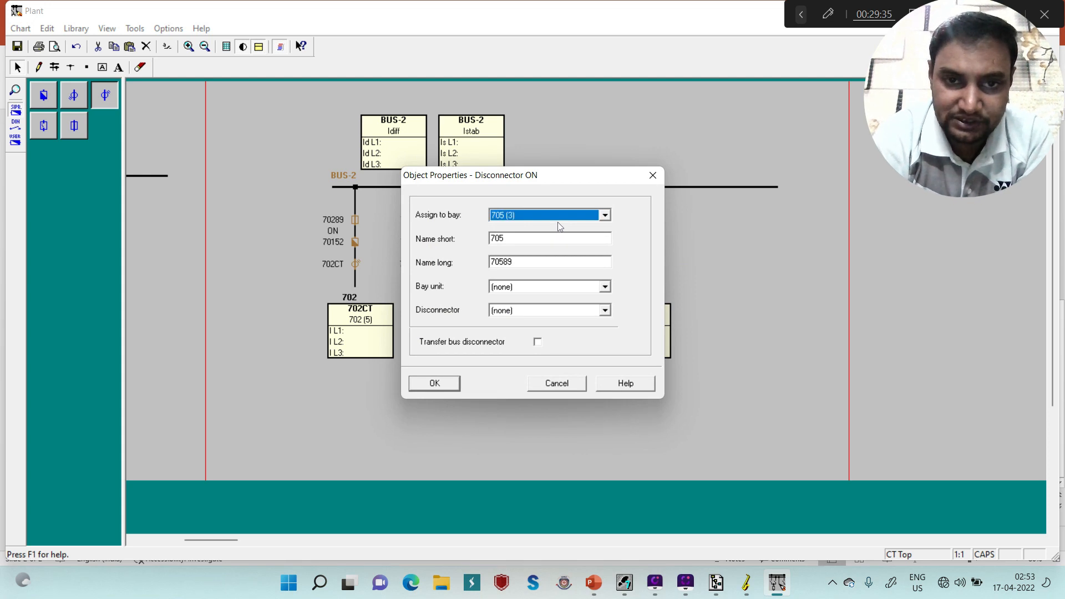
pyautogui.press('Down')
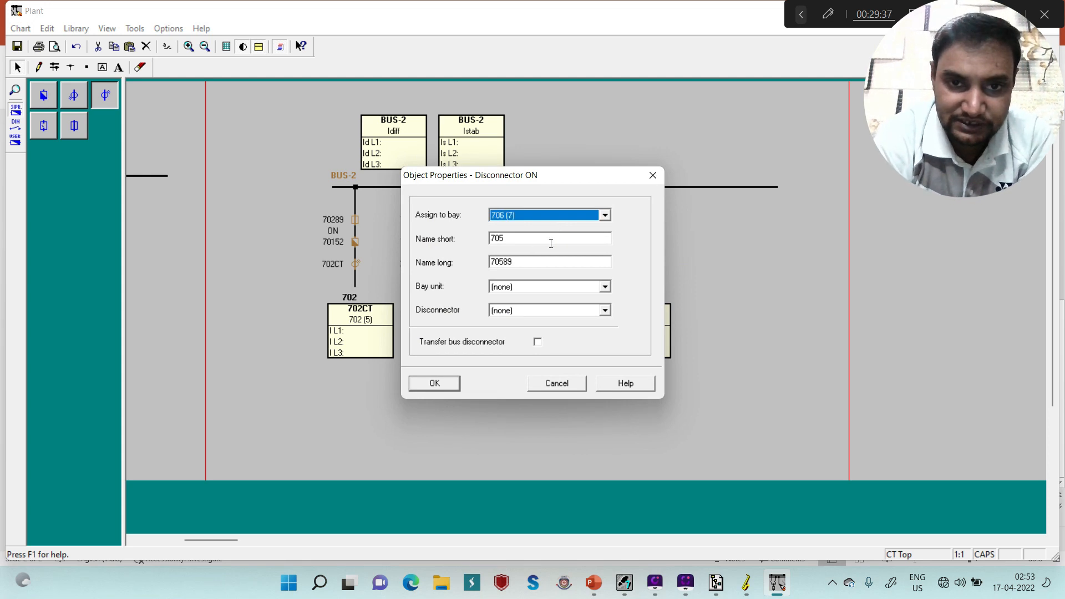
# Step: Set the third feeder disconnector's short name to 706 and long name to 70689, and assign its bay unit
pyautogui.click(551, 244)
pyautogui.press('BackSpace')
pyautogui.write('6')
pyautogui.press('Tab')
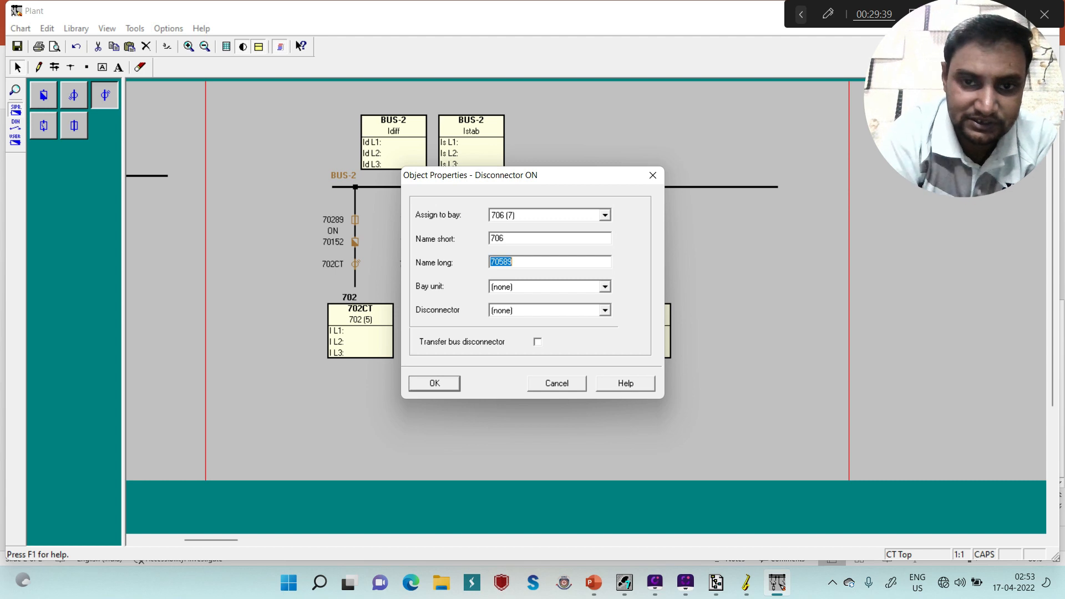
pyautogui.press('Right')
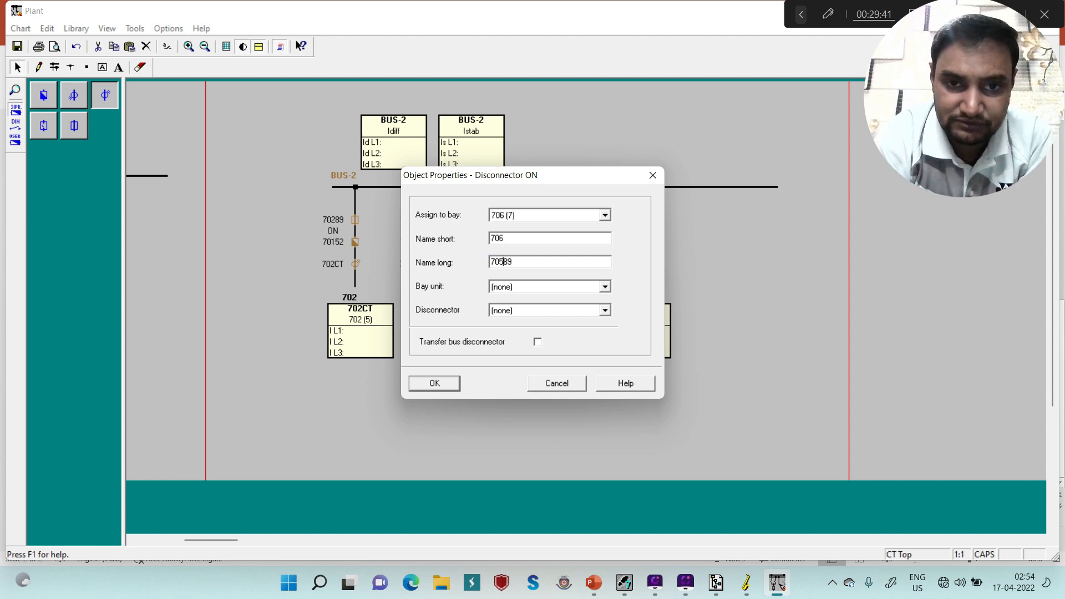
pyautogui.press('BackSpace')
pyautogui.write('6')
pyautogui.press('Tab')
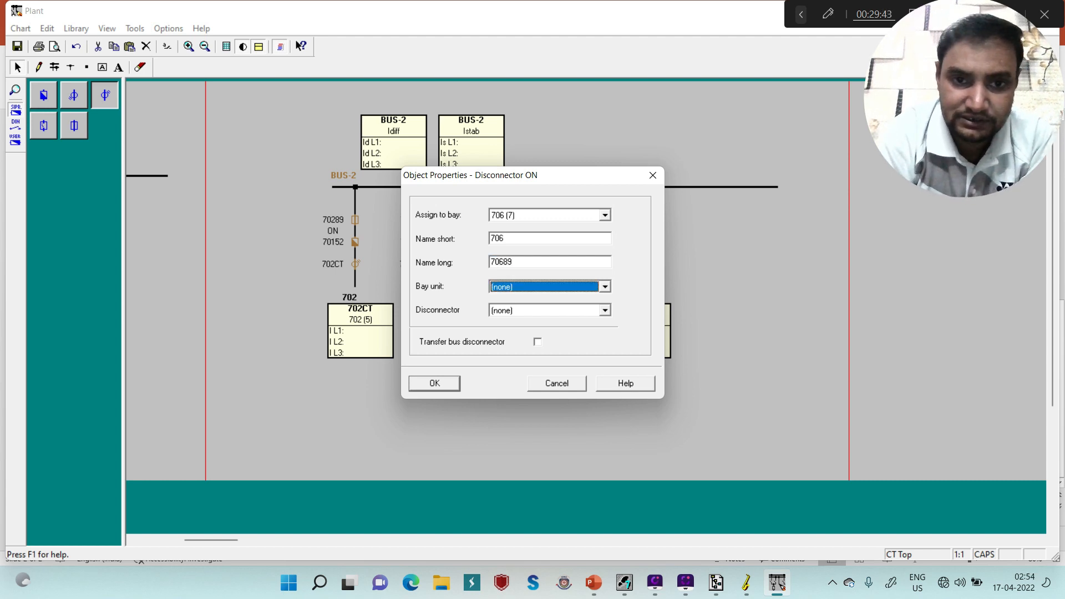
pyautogui.press('Down')
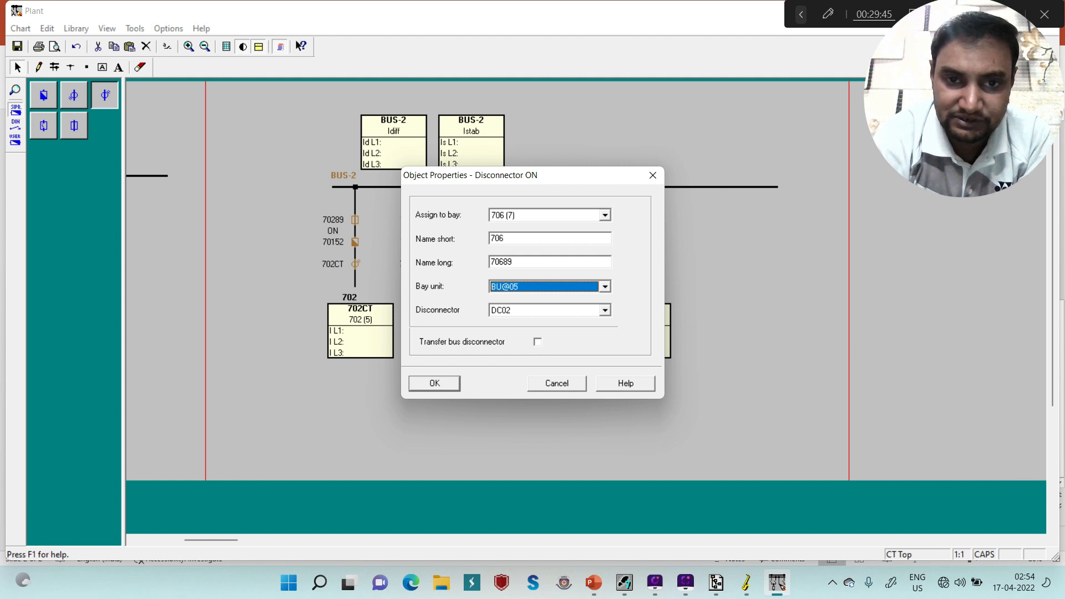
pyautogui.press('Down')
pyautogui.click(435, 383)
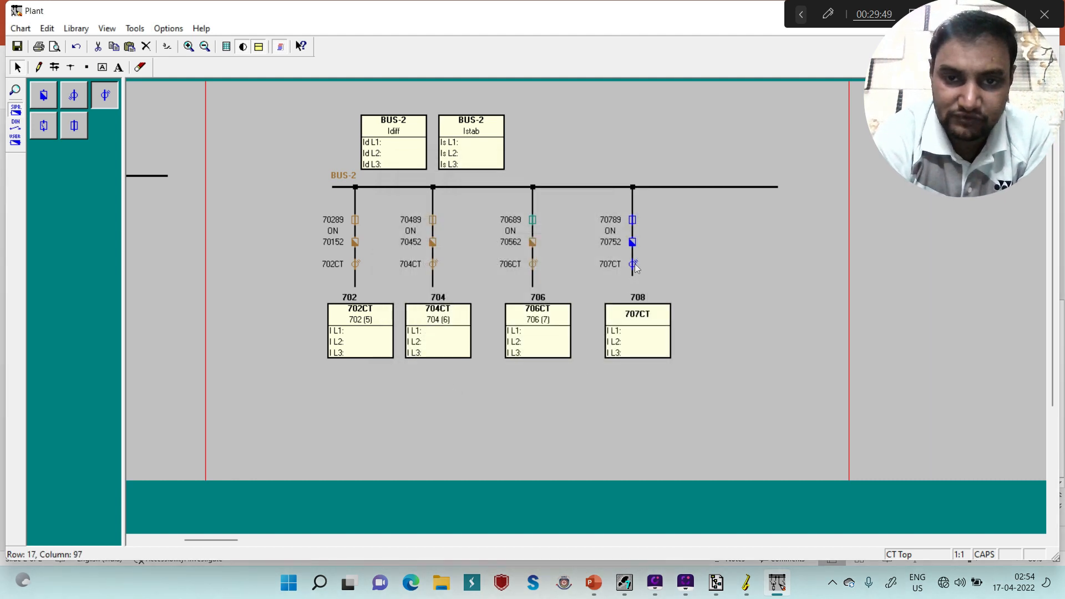
# Step: Assign the fourth BUS-2 feeder's current transformer to bay 708 (8)
pyautogui.rightClick(634, 264)
pyautogui.click(650, 274)
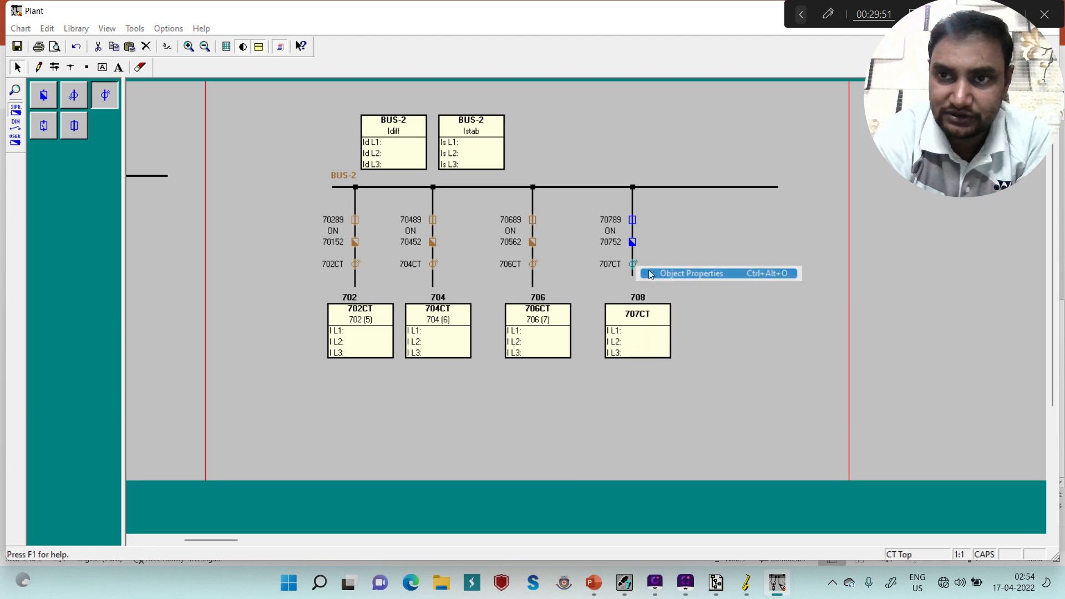
pyautogui.press('Down')
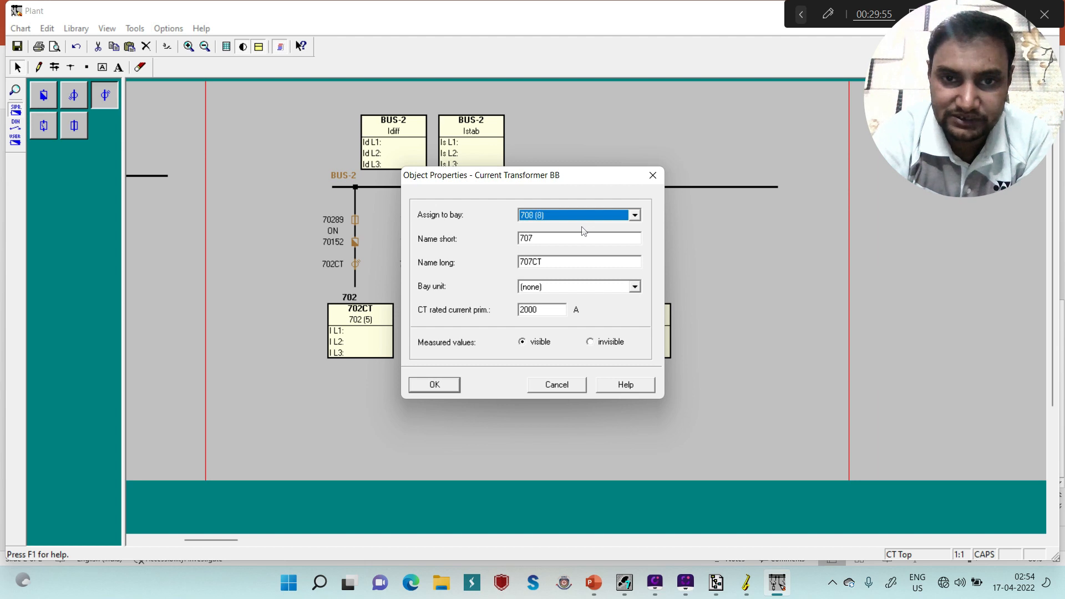
# Step: Set the fourth feeder current transformer's short name to 708, long name to 708CT and bay unit to BU@08
pyautogui.click(560, 242)
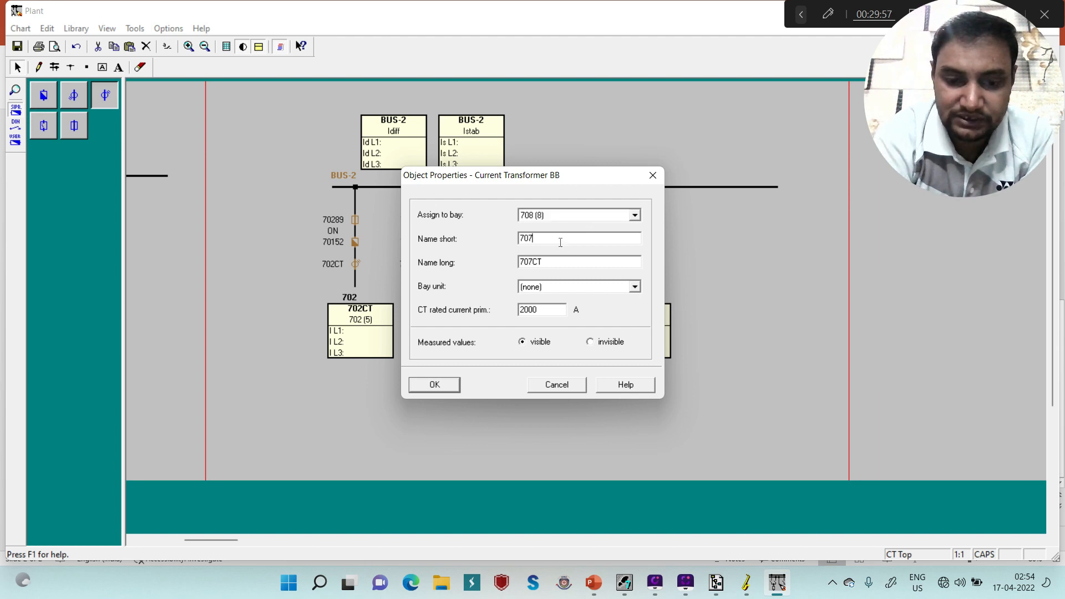
pyautogui.press('BackSpace')
pyautogui.write('8')
pyautogui.press('Tab')
pyautogui.click(537, 262)
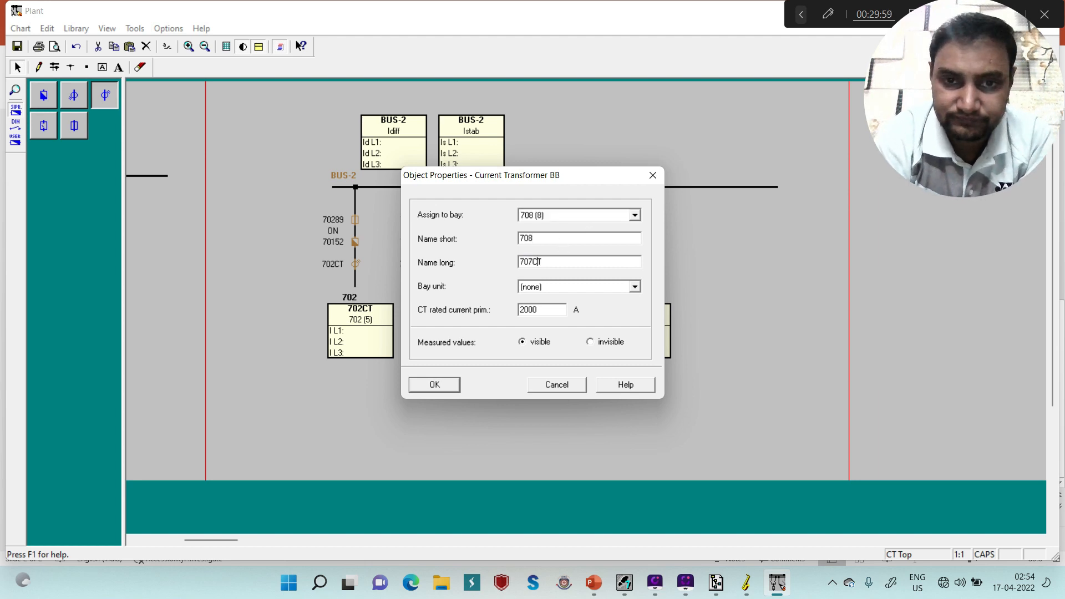
pyautogui.press('Left')
pyautogui.press('BackSpace')
pyautogui.write('8')
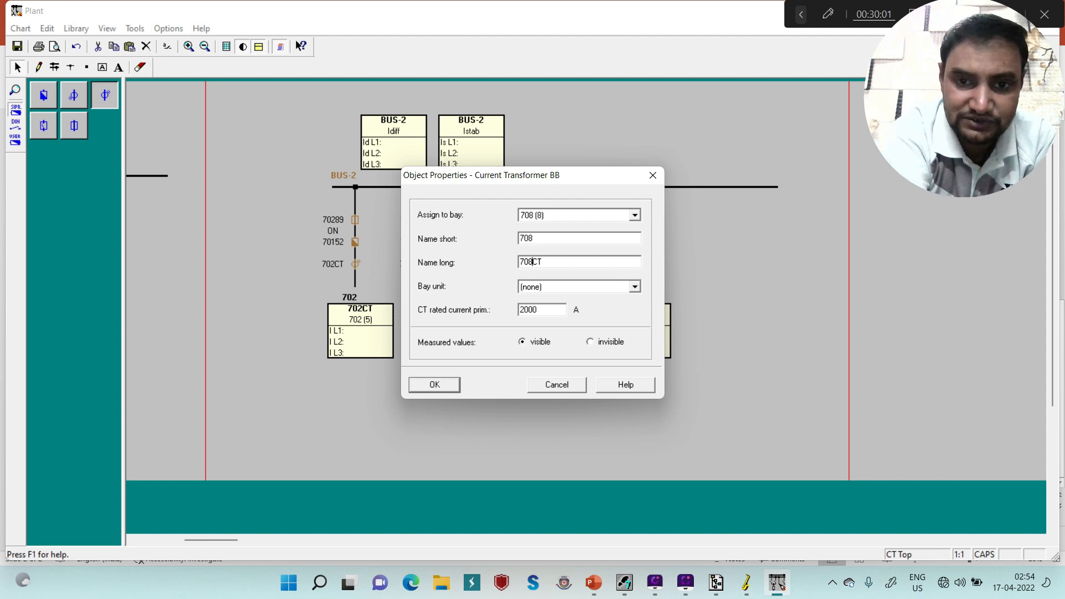
pyautogui.press('Tab')
pyautogui.press('Down')
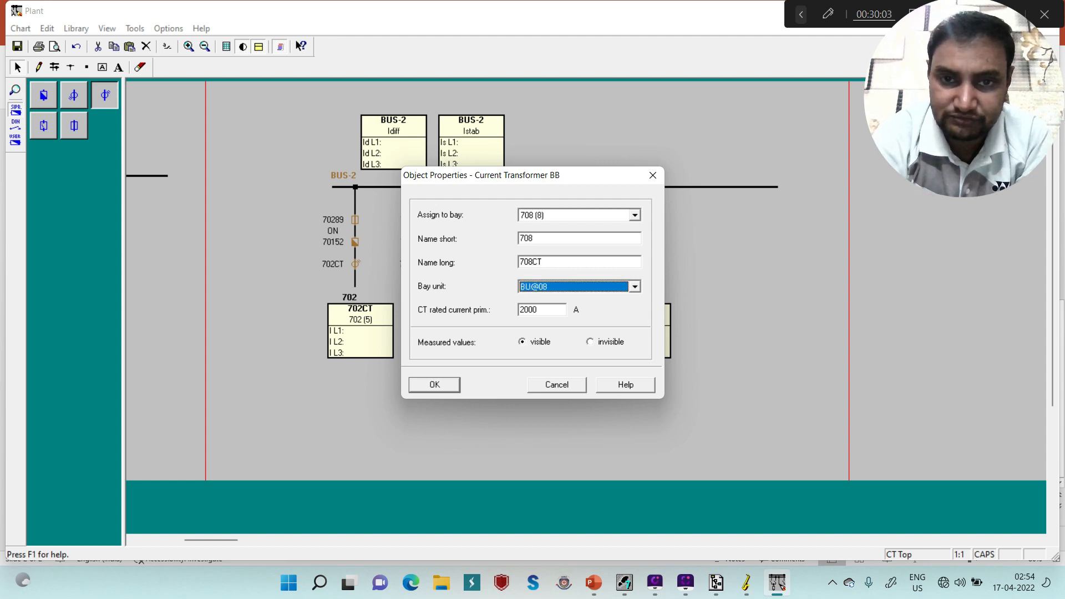
pyautogui.click(435, 386)
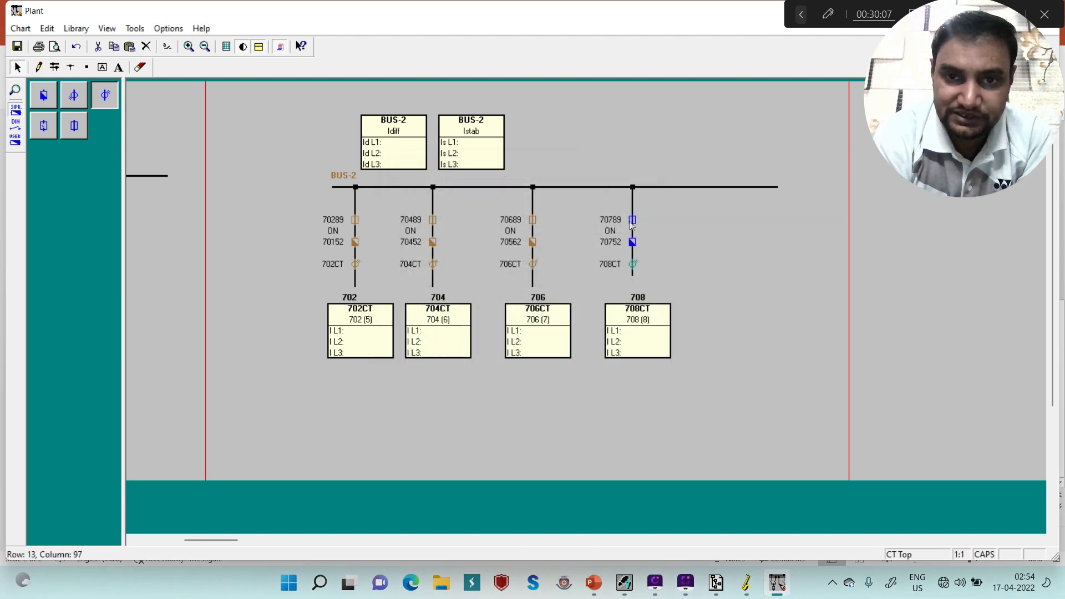
# Step: Assign the fourth BUS-2 feeder's disconnector to bay 708 (8)
pyautogui.rightClick(632, 221)
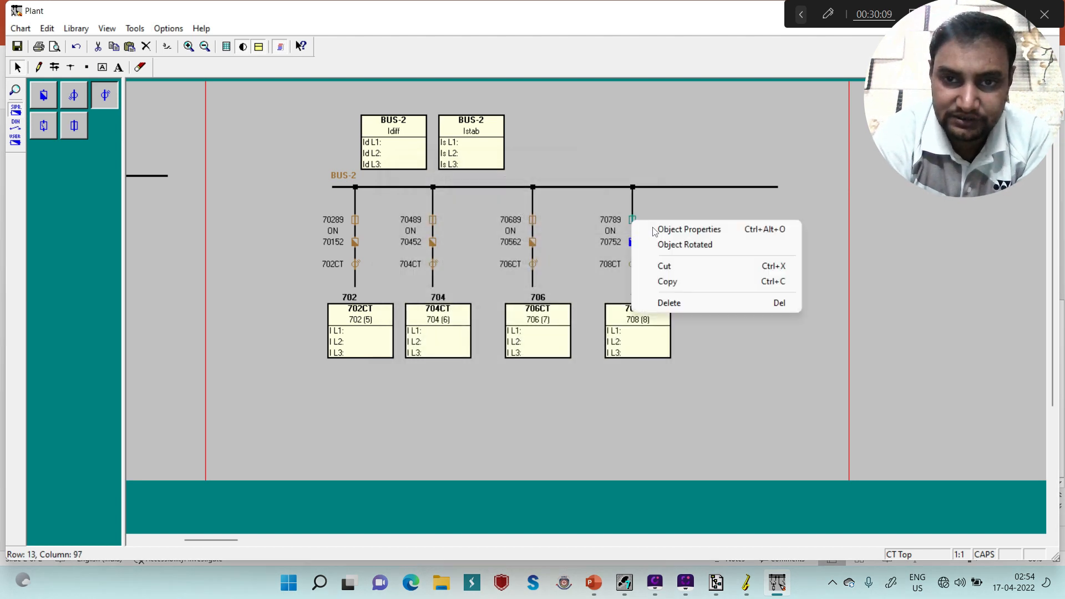
pyautogui.click(676, 235)
pyautogui.press('Down')
pyautogui.press('Down')
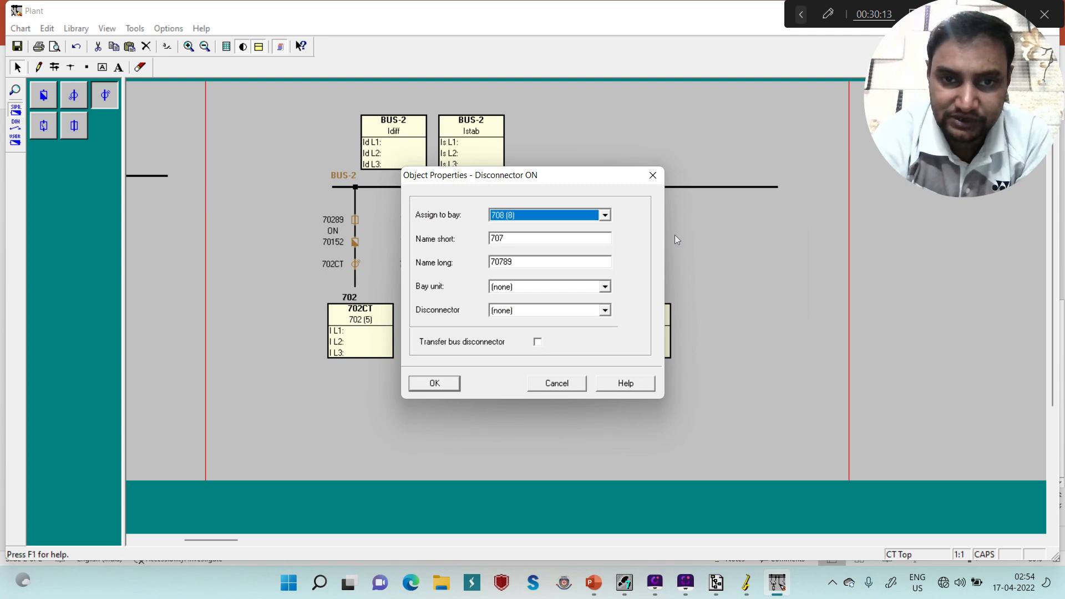
pyautogui.press('Down')
# Step: Set the fourth feeder disconnector's short name to 708 and long name to 70889, and assign its bay unit
pyautogui.click(572, 236)
pyautogui.press('BackSpace')
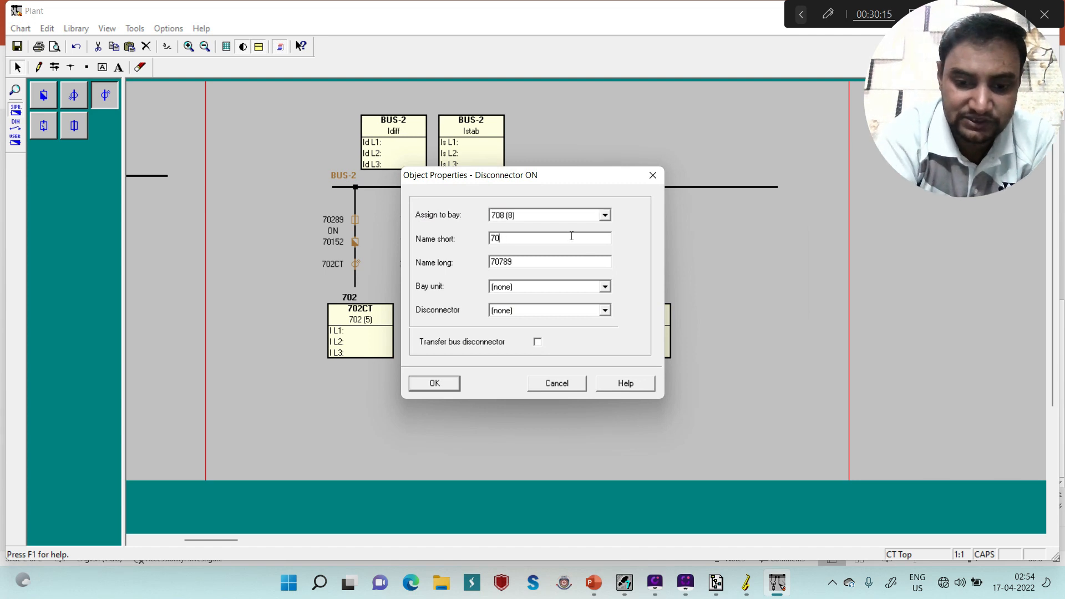
pyautogui.write('8')
pyautogui.press('Tab')
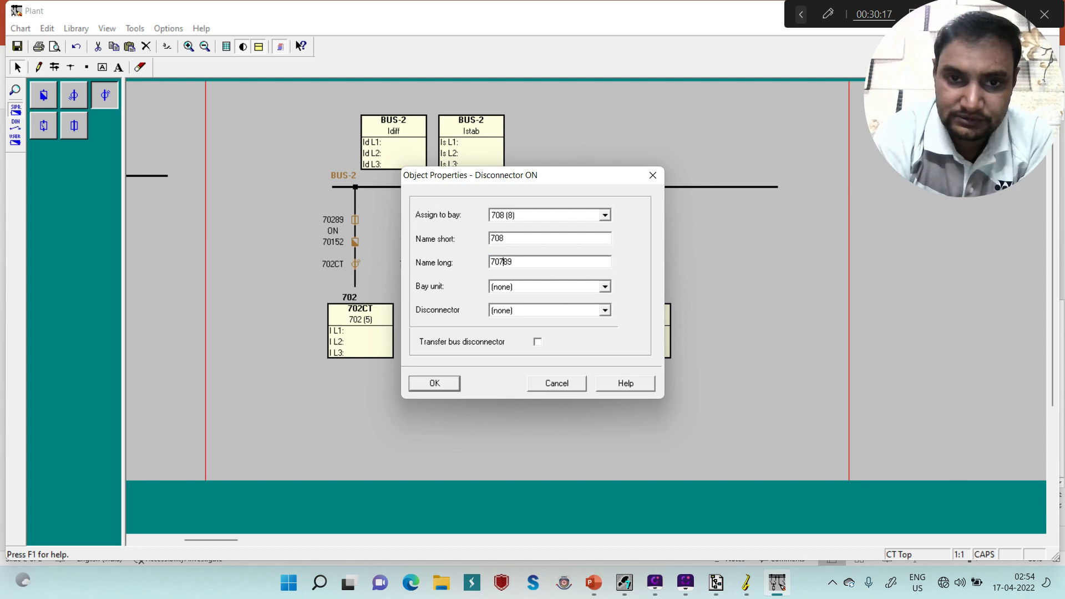
pyautogui.click(499, 261)
pyautogui.press('BackSpace')
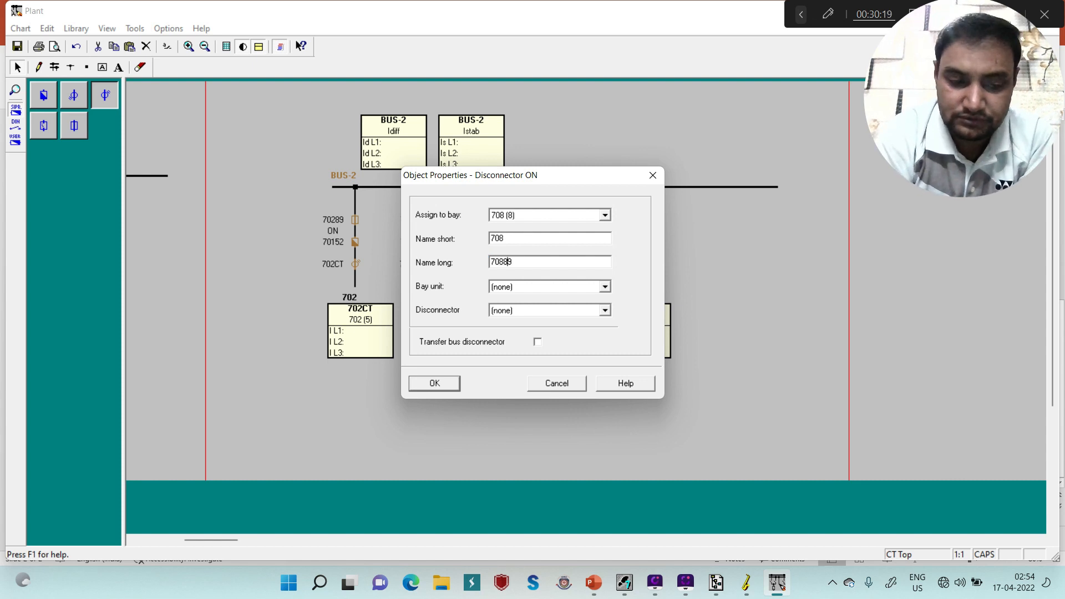
pyautogui.press('Tab')
pyautogui.press('Down')
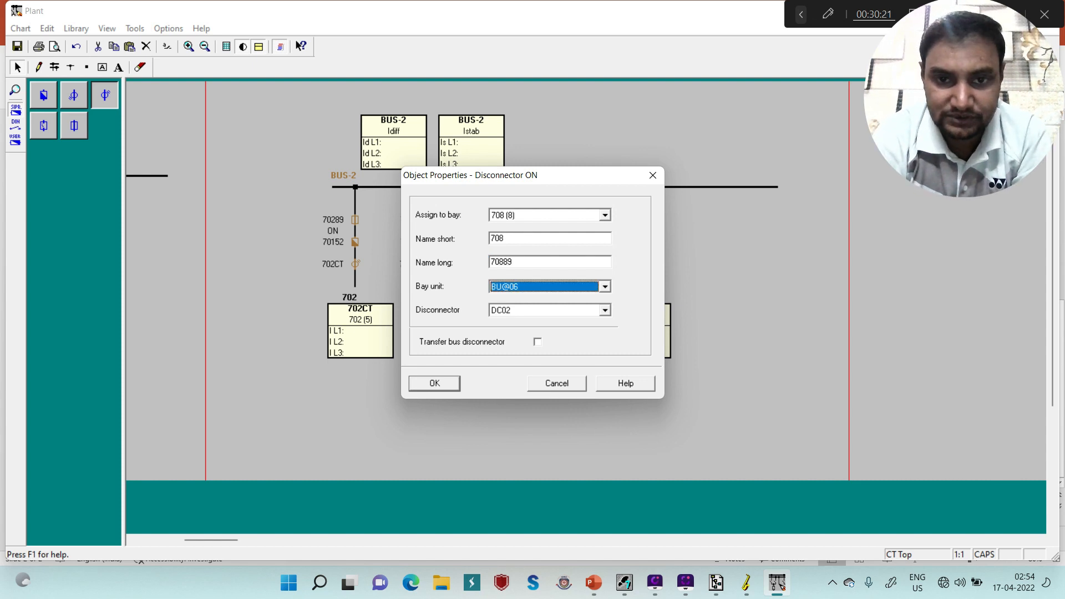
pyautogui.press('Down')
pyautogui.press('Return')
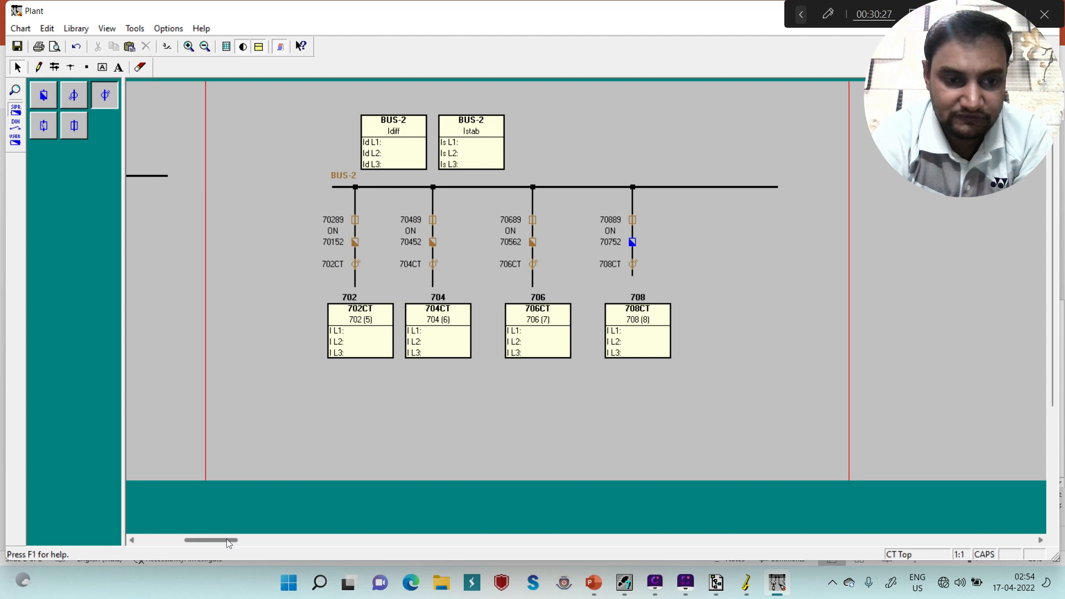
# Step: Save the chart with the largest configured nominal transformer current, 2000 A, as the reference value
pyautogui.moveTo(229, 542); pyautogui.dragTo(156, 546)
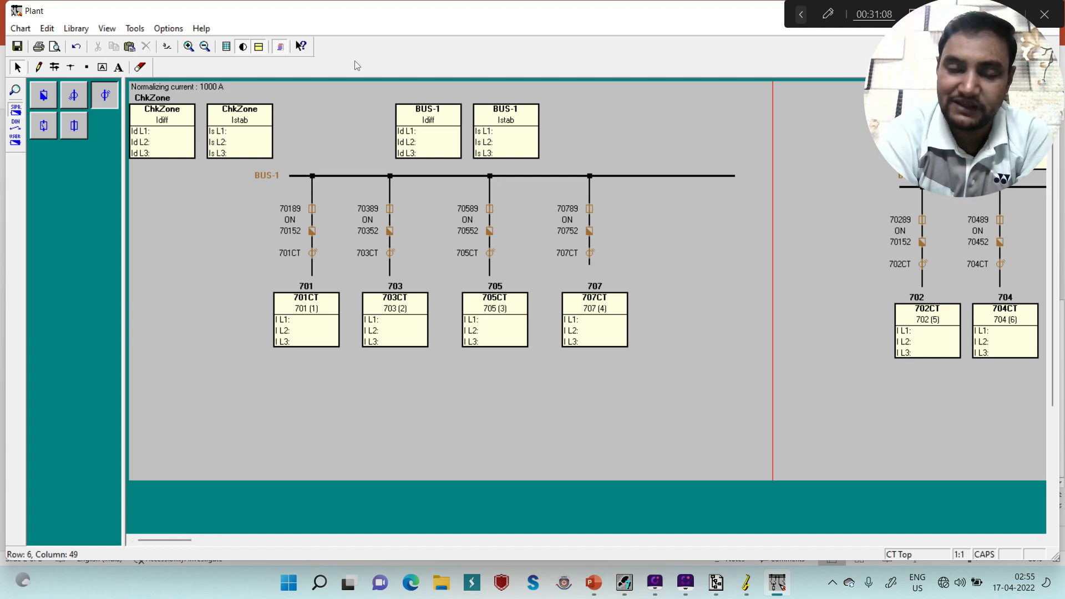
pyautogui.click(25, 30)
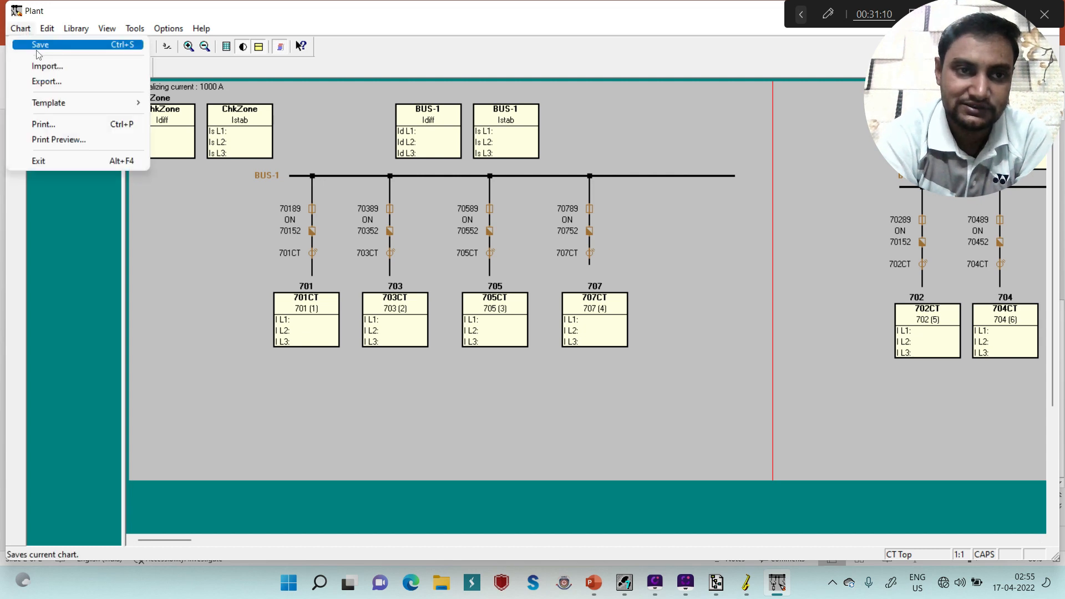
pyautogui.click(38, 49)
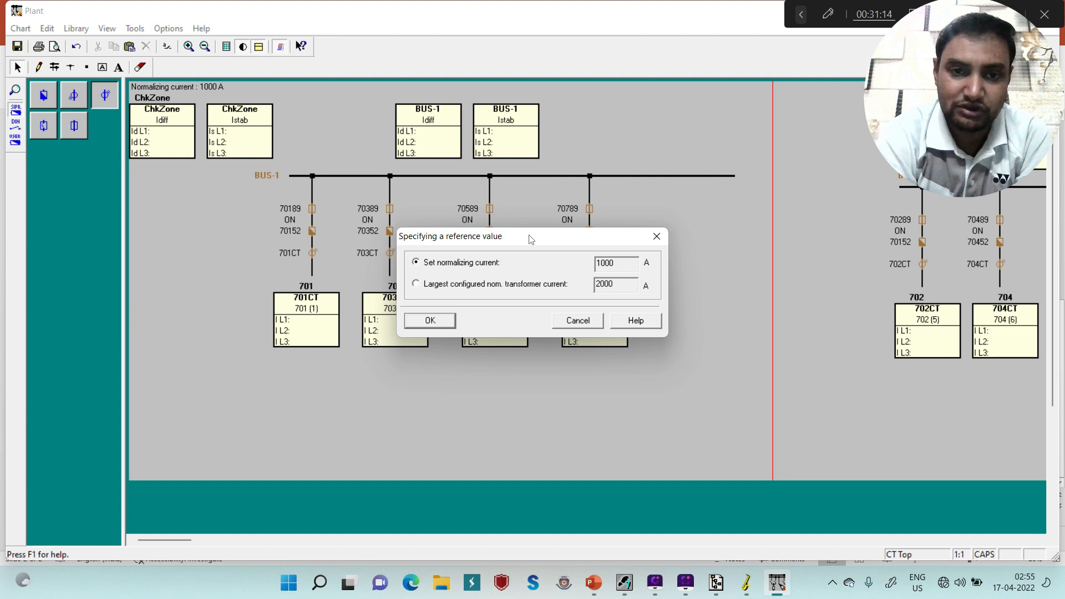
pyautogui.moveTo(530, 238); pyautogui.dragTo(533, 371)
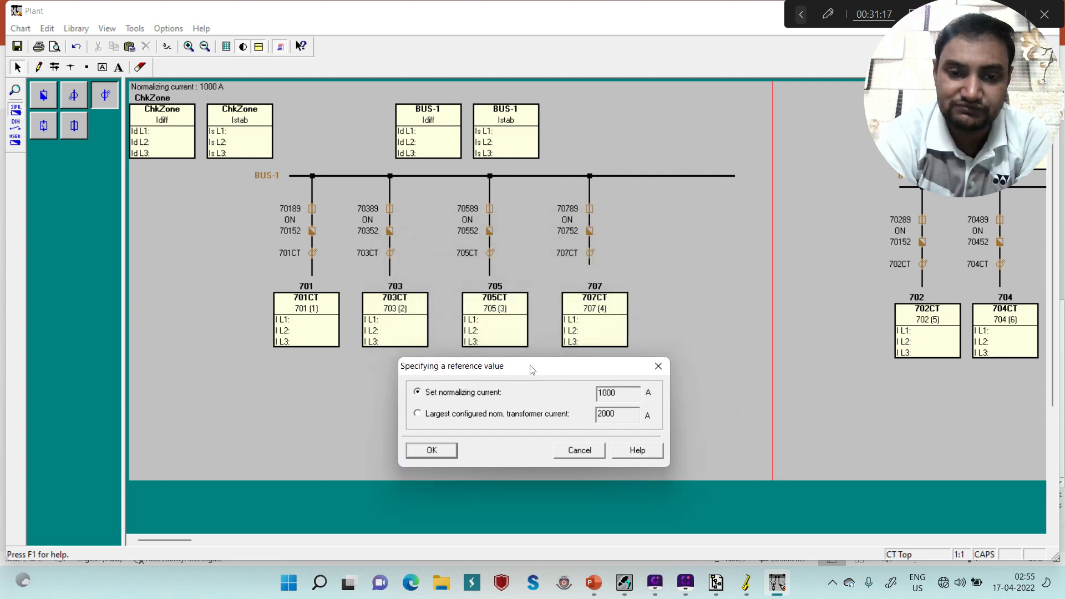
pyautogui.click(506, 417)
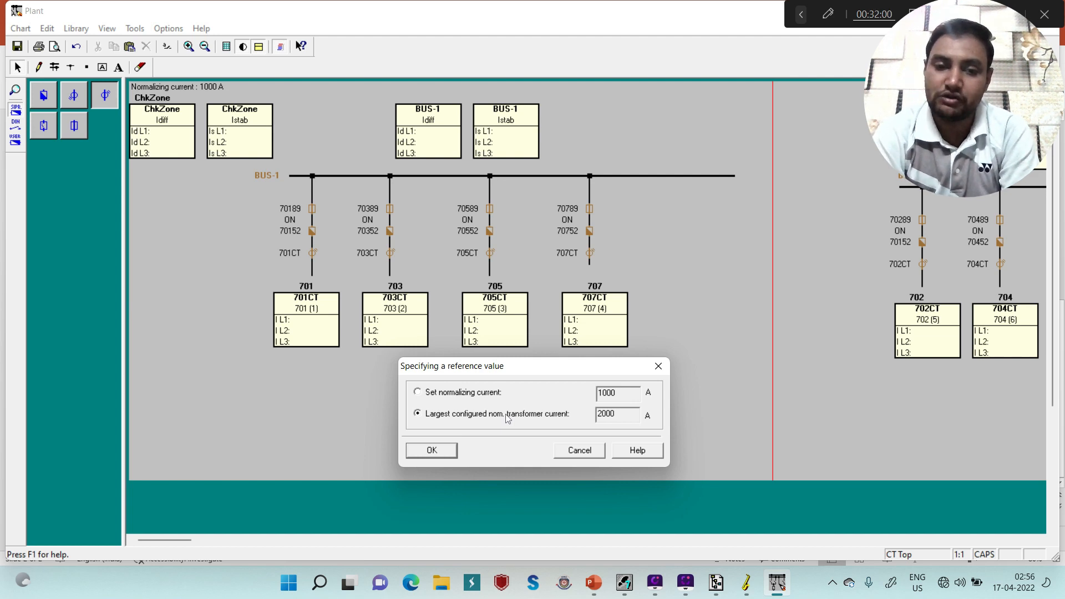
pyautogui.click(441, 452)
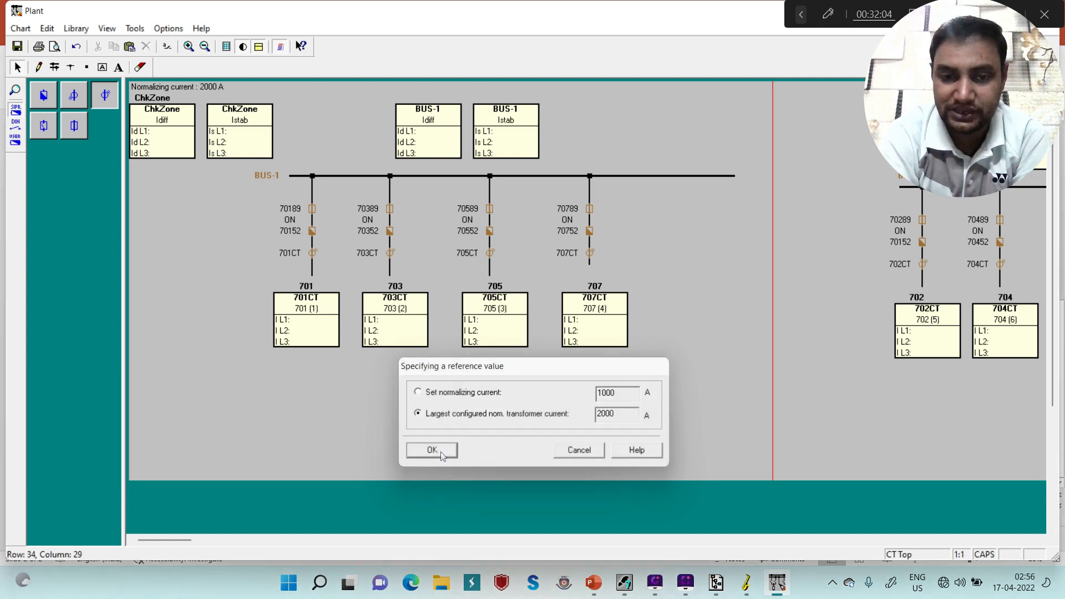
pyautogui.click(21, 29)
pyautogui.click(49, 45)
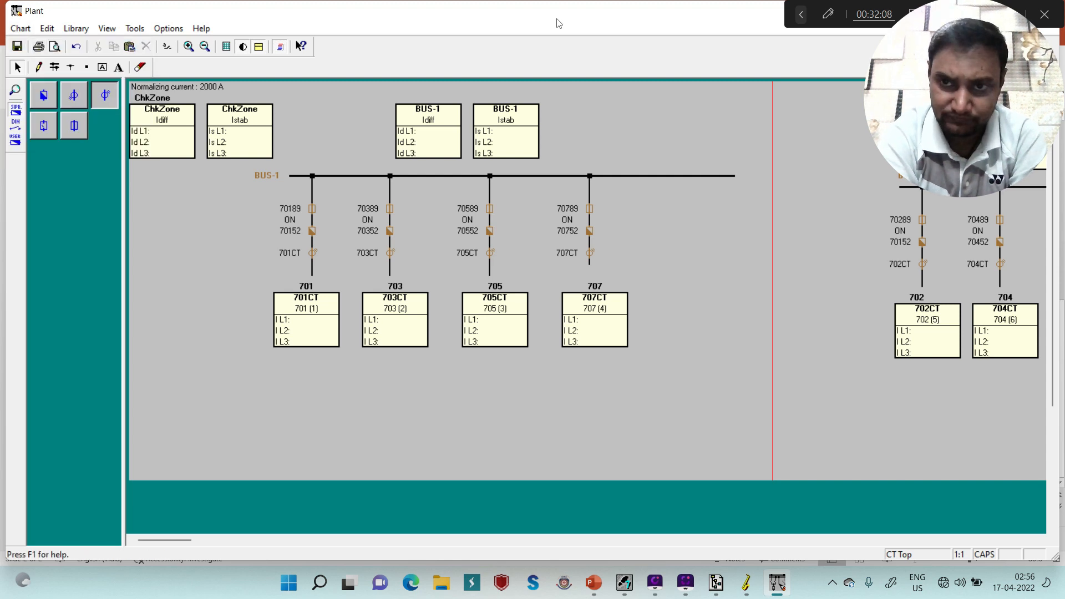